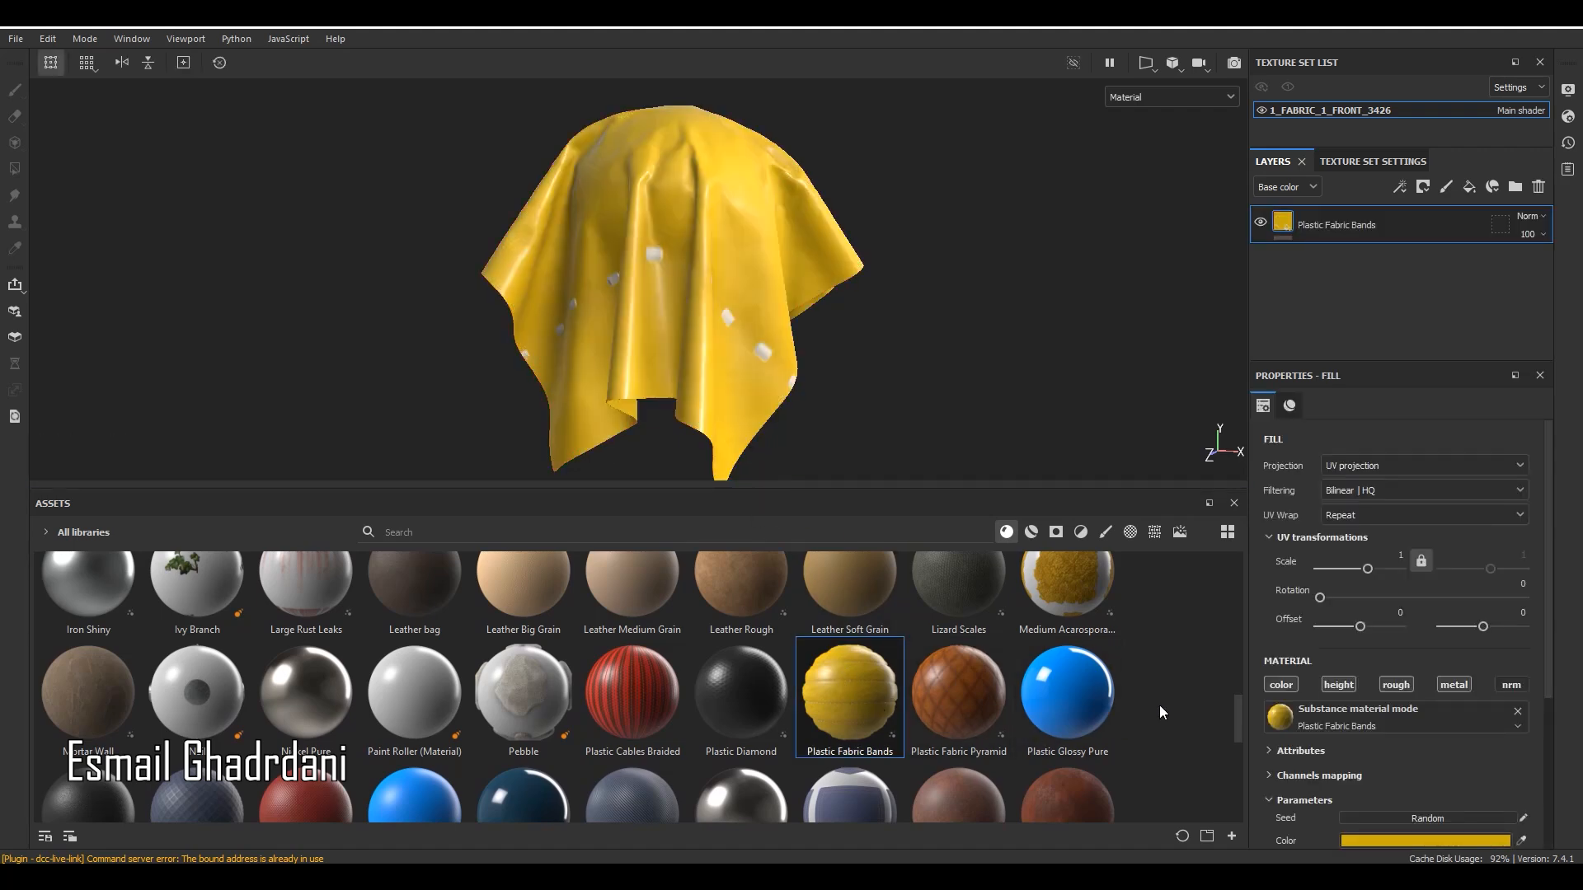
Shrink the assets shelf to enlarge the 3D viewport, and give the fill layer's properties more height.
{"action": "left_click_drag", "start_coordinate": [842, 493], "coordinate": [842, 647]}
{"action": "scroll", "coordinate": [691, 278], "scroll_direction": "down", "scroll_amount": 2}
{"action": "scroll", "coordinate": [714, 315], "scroll_direction": "up", "scroll_amount": 3}
{"action": "mouse_move", "coordinate": [714, 314]}
{"action": "left_mouse_down", "text": "alt"}
{"action": "mouse_move", "coordinate": [659, 353]}
{"action": "mouse_move", "coordinate": [691, 331]}
{"action": "left_mouse_up", "text": "alt"}
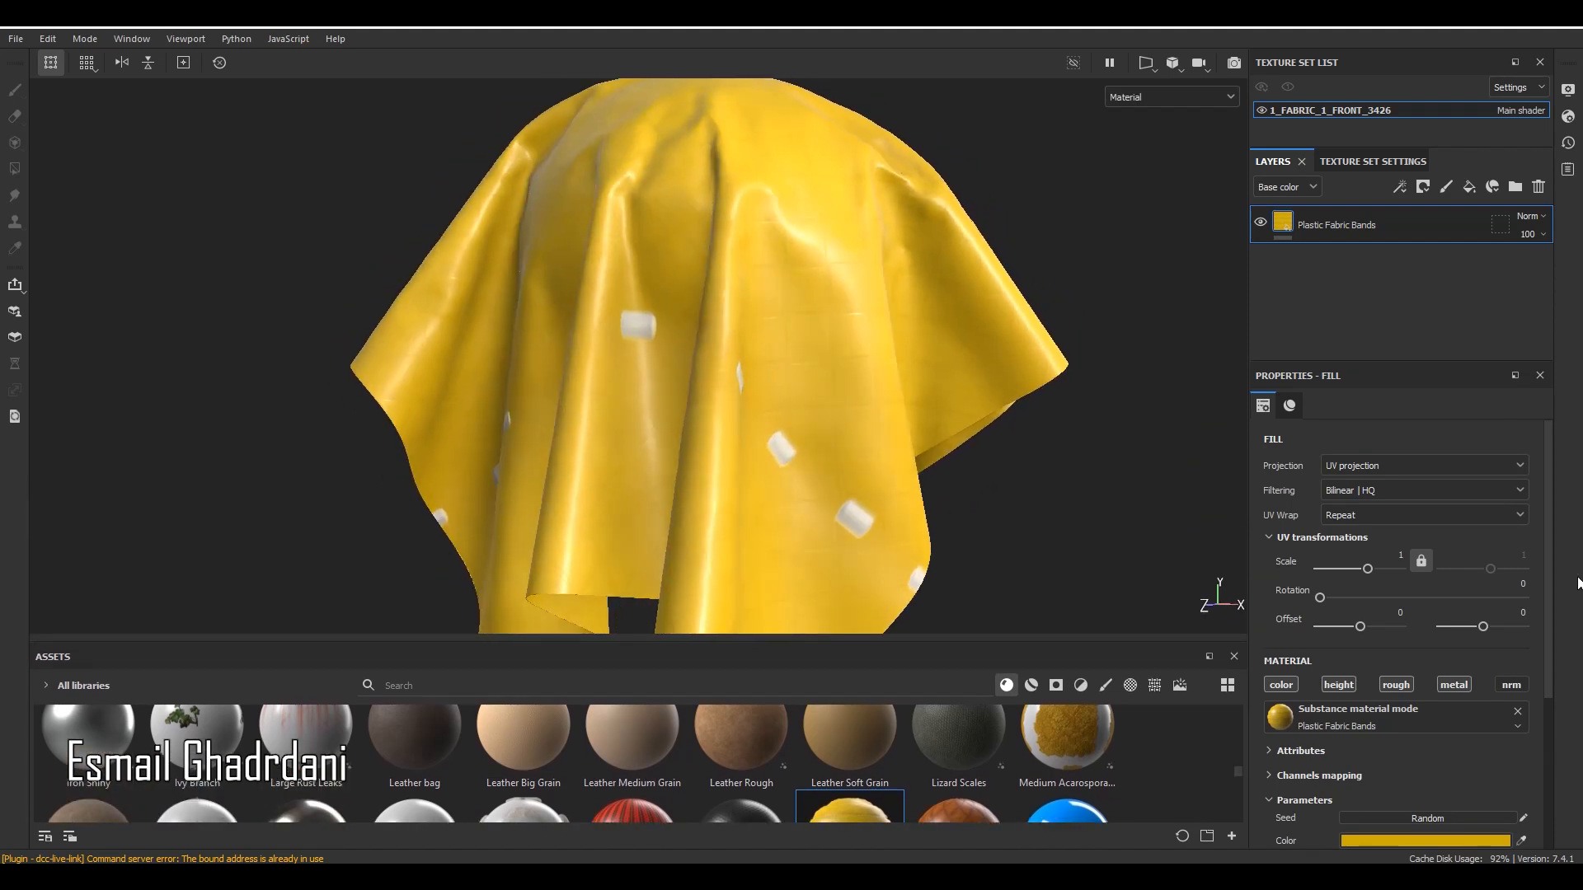
{"action": "left_click_drag", "start_coordinate": [1408, 365], "coordinate": [1408, 341]}
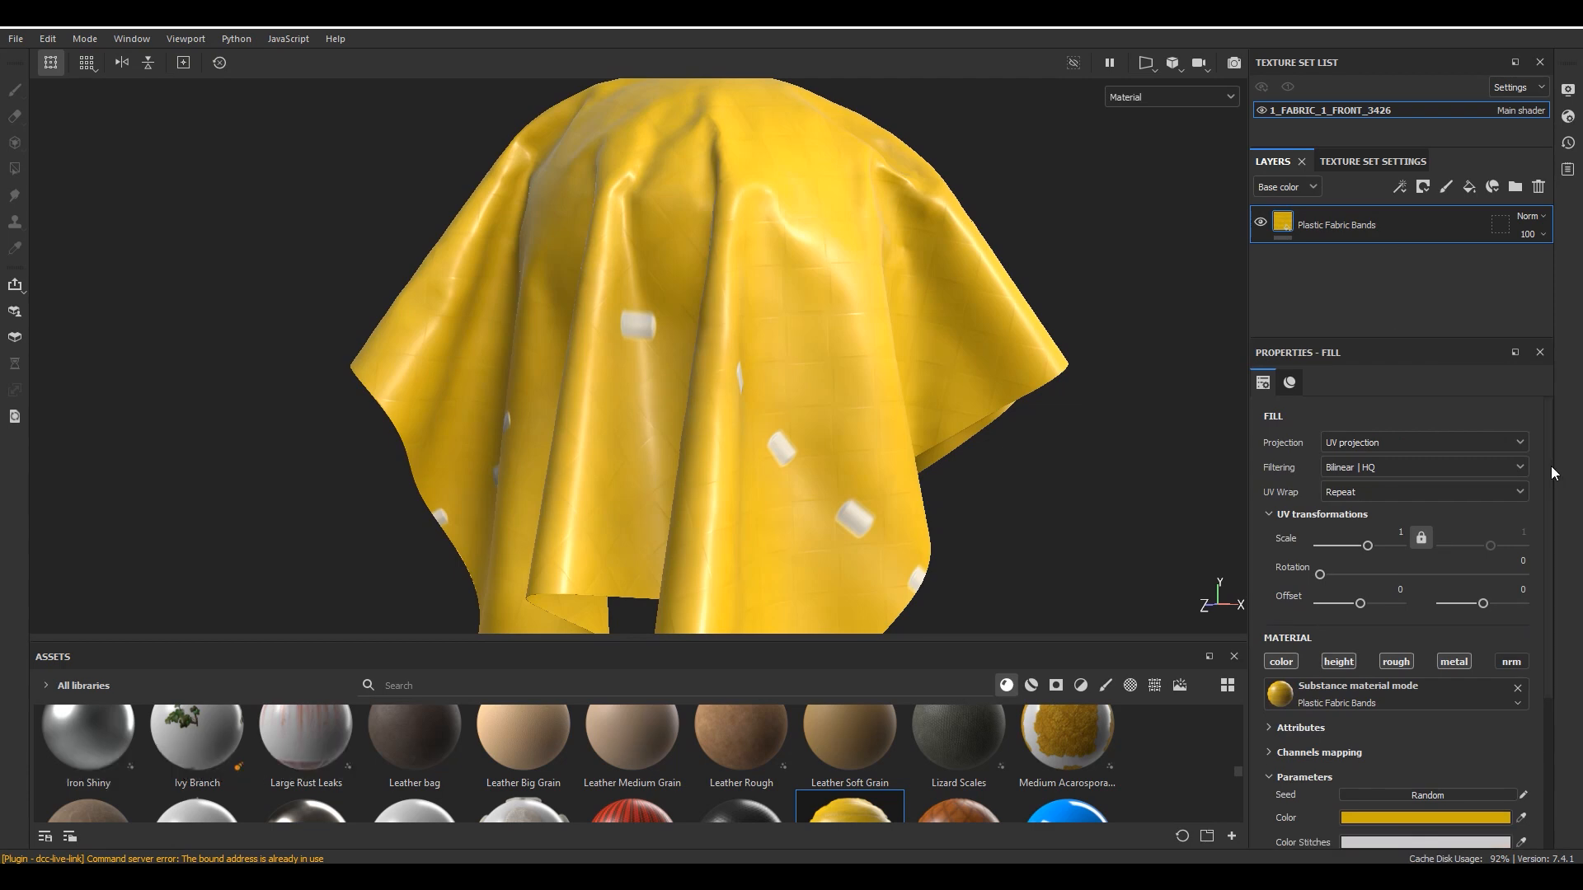
Set the UV scale of the Plastic Fabric Bands fill to 10 and inspect the stitched bands up close.
{"action": "scroll", "coordinate": [1546, 493], "scroll_direction": "down", "scroll_amount": 1}
{"action": "scroll", "coordinate": [1542, 503], "scroll_direction": "down", "scroll_amount": 1}
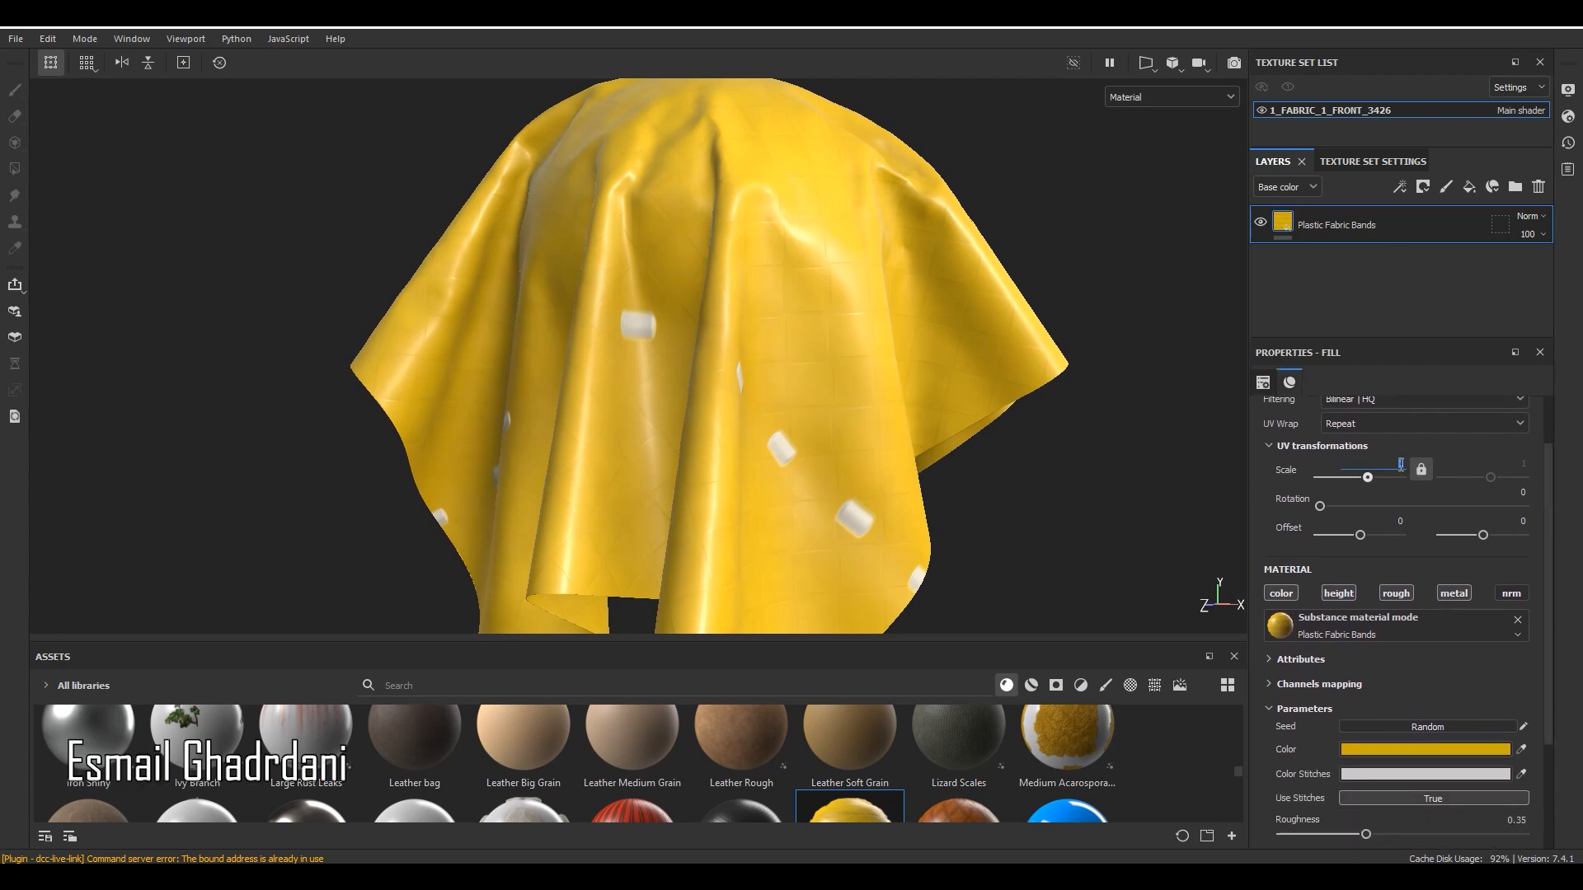
{"action": "key", "text": "Return"}
{"action": "scroll", "coordinate": [852, 318], "scroll_direction": "down", "scroll_amount": 3}
{"action": "left_click_drag", "start_coordinate": [852, 319], "coordinate": [767, 334], "text": "alt"}
{"action": "scroll", "coordinate": [800, 342], "scroll_direction": "up", "scroll_amount": 4}
{"action": "scroll", "coordinate": [1548, 700], "scroll_direction": "down", "scroll_amount": 3}
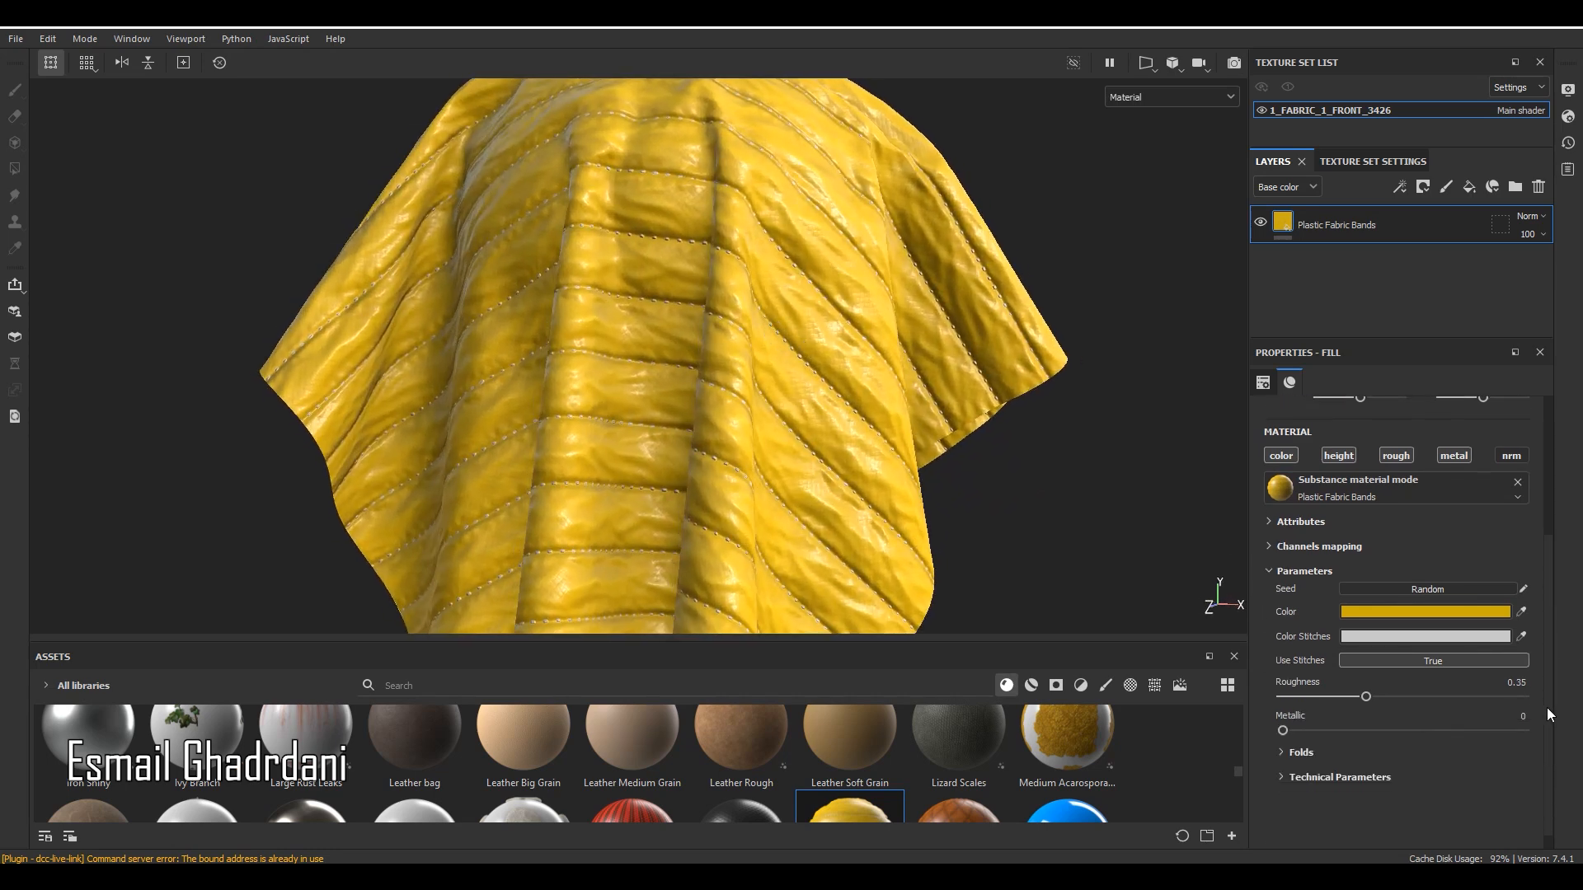
{"action": "scroll", "coordinate": [729, 264], "scroll_direction": "up", "scroll_amount": 5}
{"action": "scroll", "coordinate": [745, 277], "scroll_direction": "down", "scroll_amount": 3}
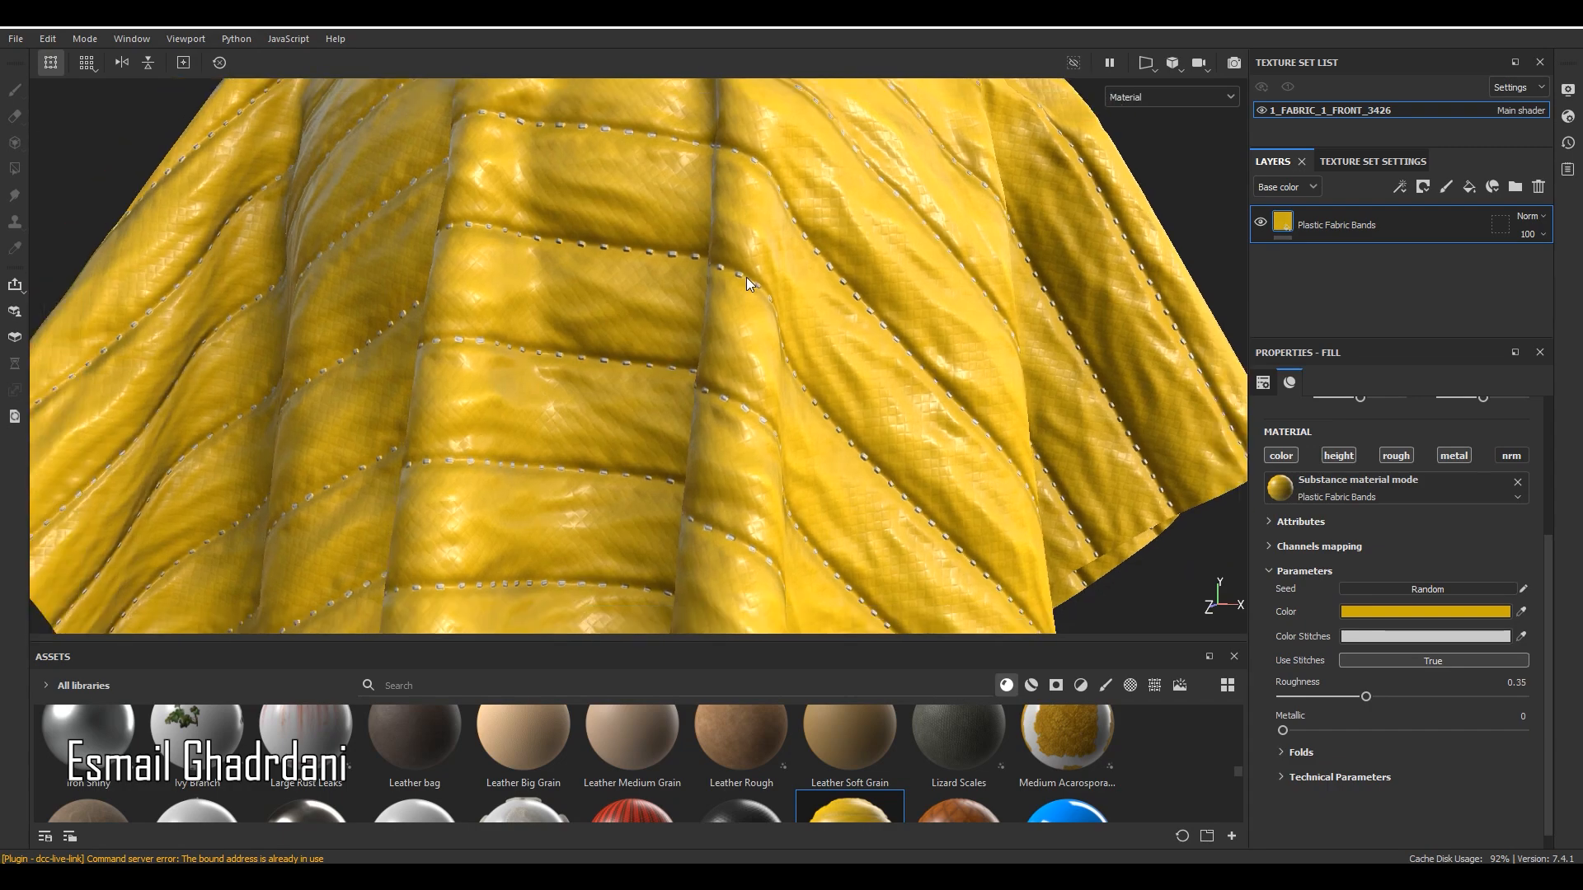
{"action": "scroll", "coordinate": [746, 277], "scroll_direction": "up", "scroll_amount": 2}
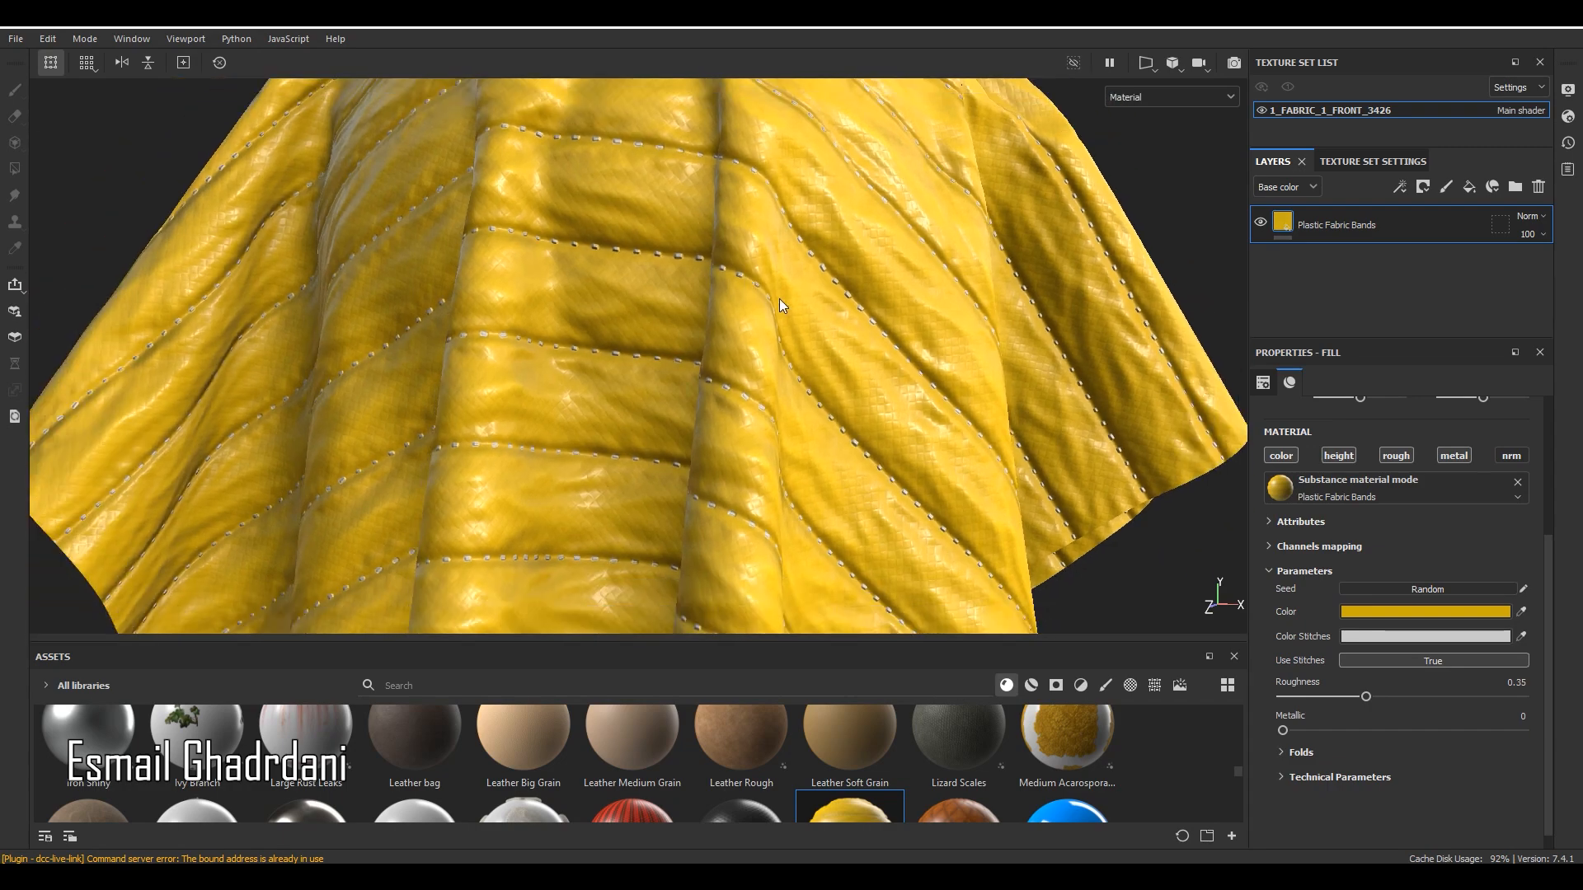
Expand the Folds and Technical Parameters groups and reduce the material's Surface Pattern to 0.
{"action": "left_click", "coordinate": [1301, 752]}
{"action": "scroll", "coordinate": [1358, 759], "scroll_direction": "down", "scroll_amount": 1}
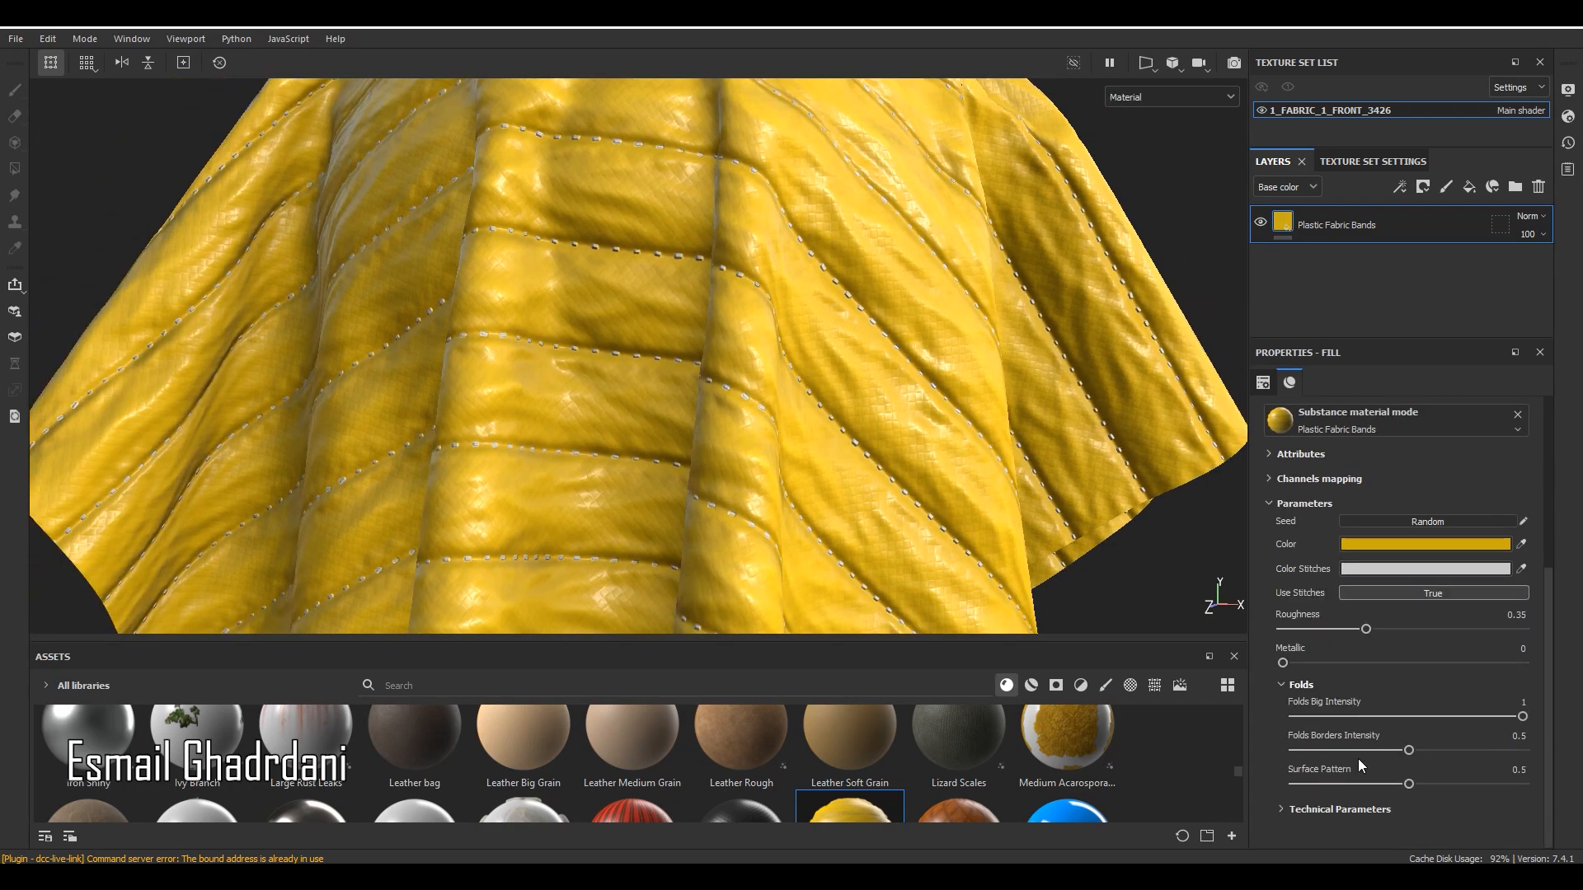
{"action": "left_click", "coordinate": [1344, 810]}
{"action": "scroll", "coordinate": [1366, 754], "scroll_direction": "down", "scroll_amount": 2}
{"action": "left_click_drag", "start_coordinate": [1341, 691], "coordinate": [1287, 695]}
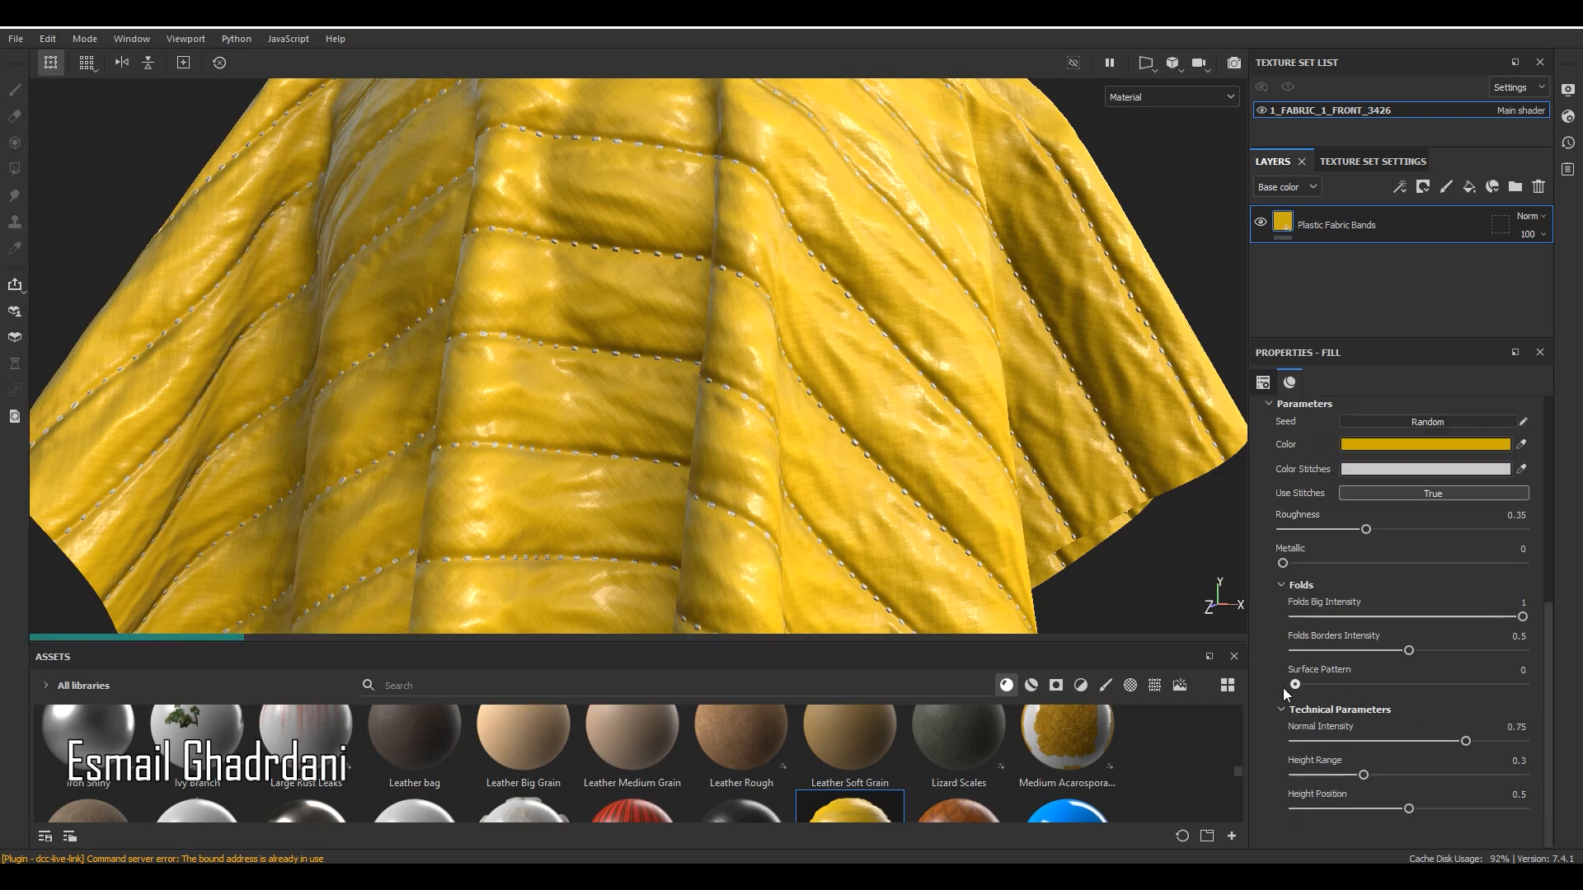
{"action": "scroll", "coordinate": [726, 272], "scroll_direction": "up", "scroll_amount": 5}
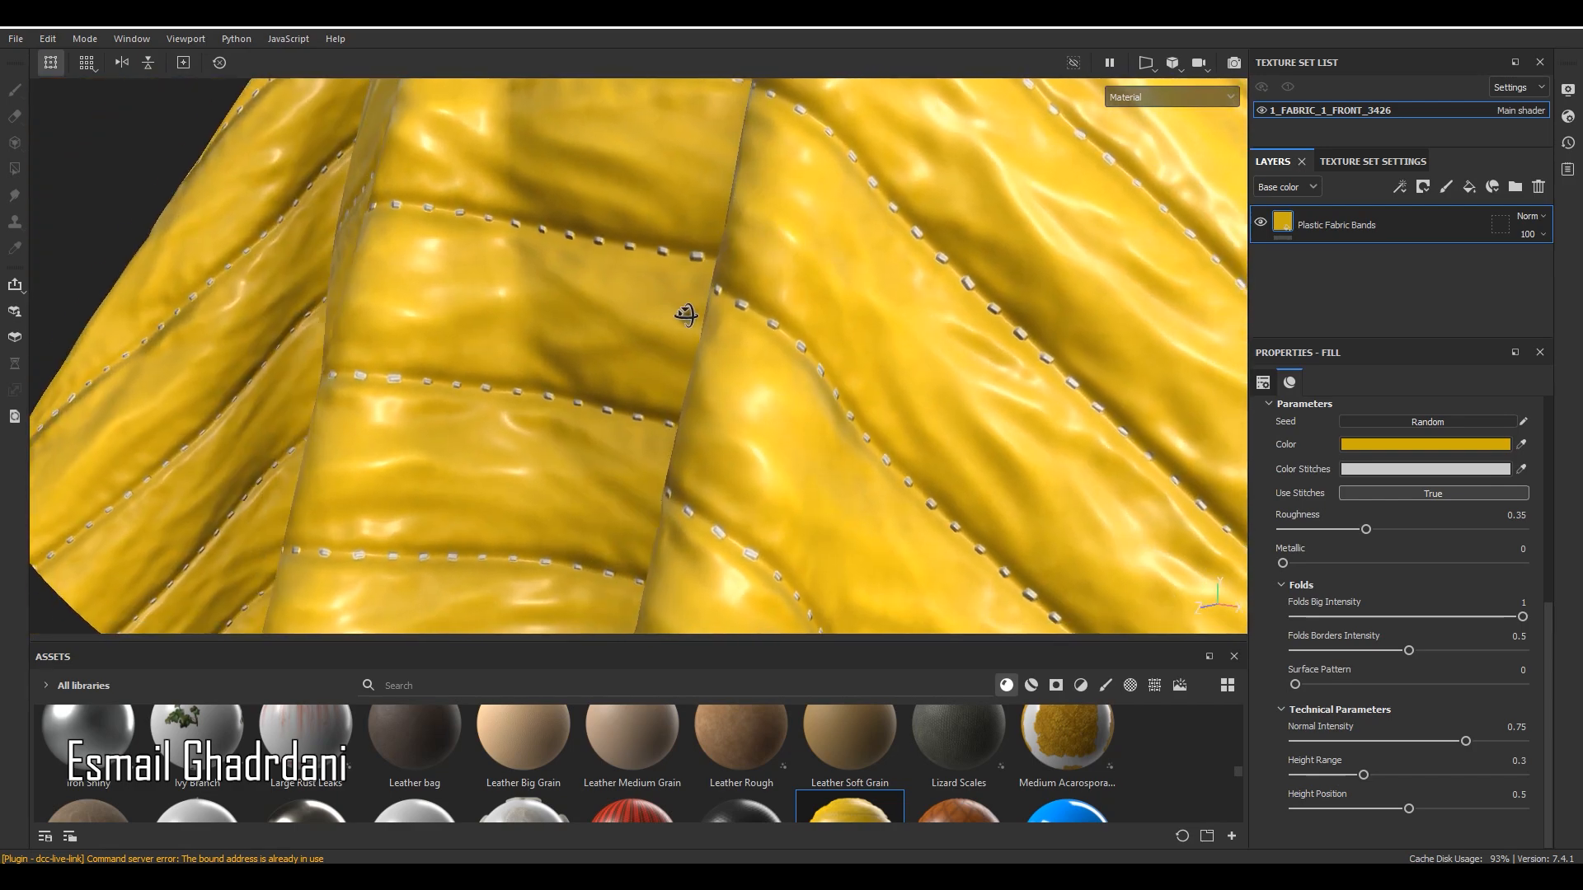
{"action": "scroll", "coordinate": [691, 310], "scroll_direction": "down", "scroll_amount": 5}
{"action": "scroll", "coordinate": [789, 204], "scroll_direction": "up", "scroll_amount": 3}
{"action": "left_click_drag", "start_coordinate": [789, 205], "coordinate": [757, 211], "text": "alt"}
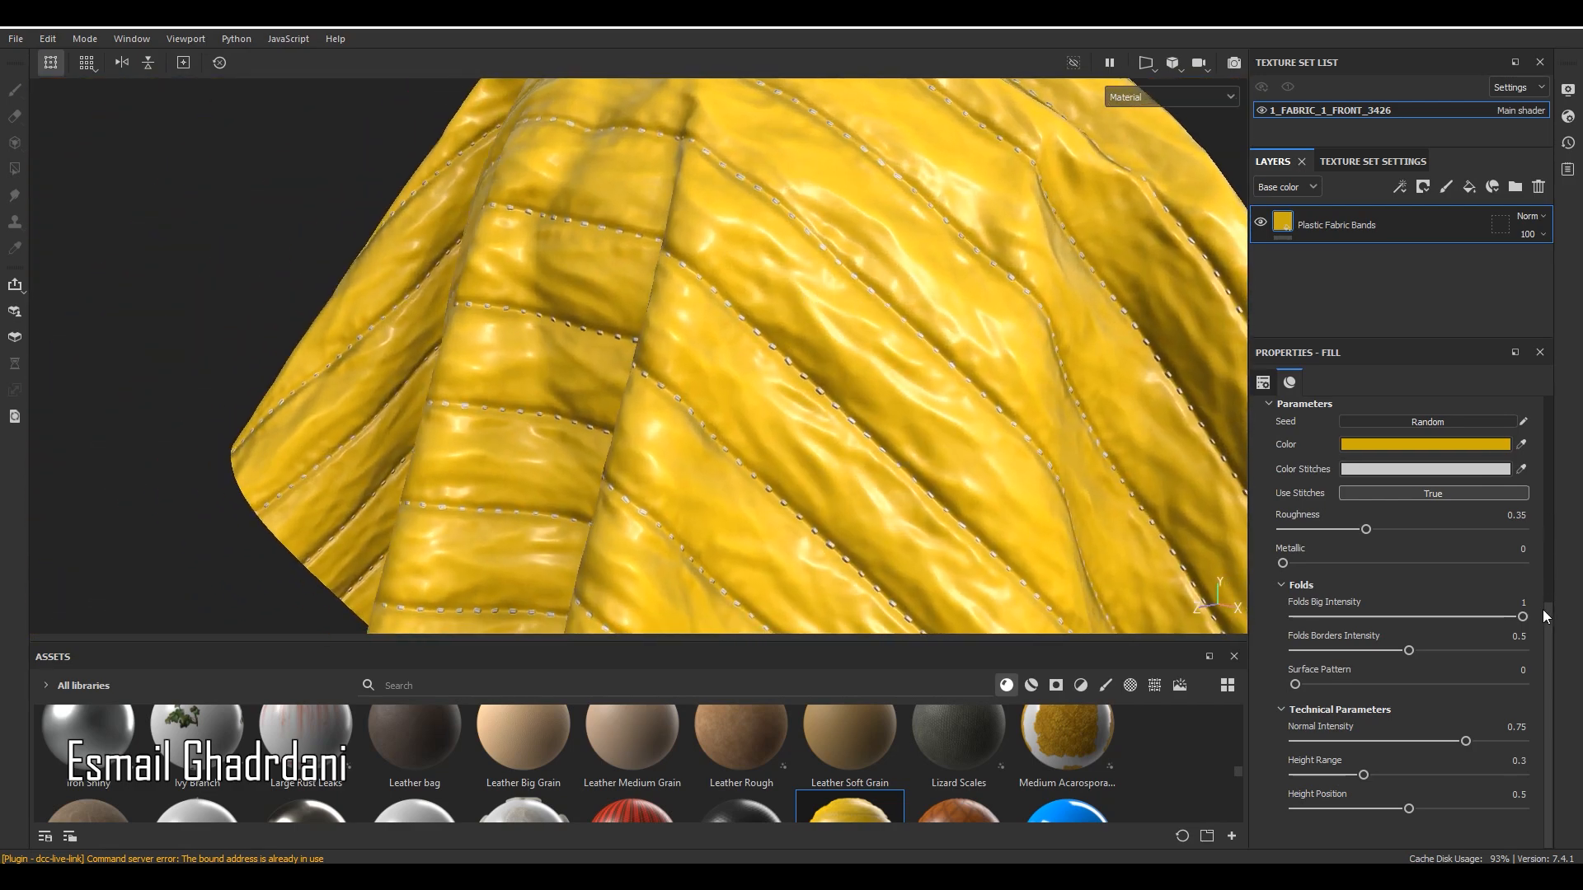
Unlock the UV scale ratio and try other vertical scales such as 20.88, undoing each change.
{"action": "scroll", "coordinate": [1545, 617], "scroll_direction": "up", "scroll_amount": 5}
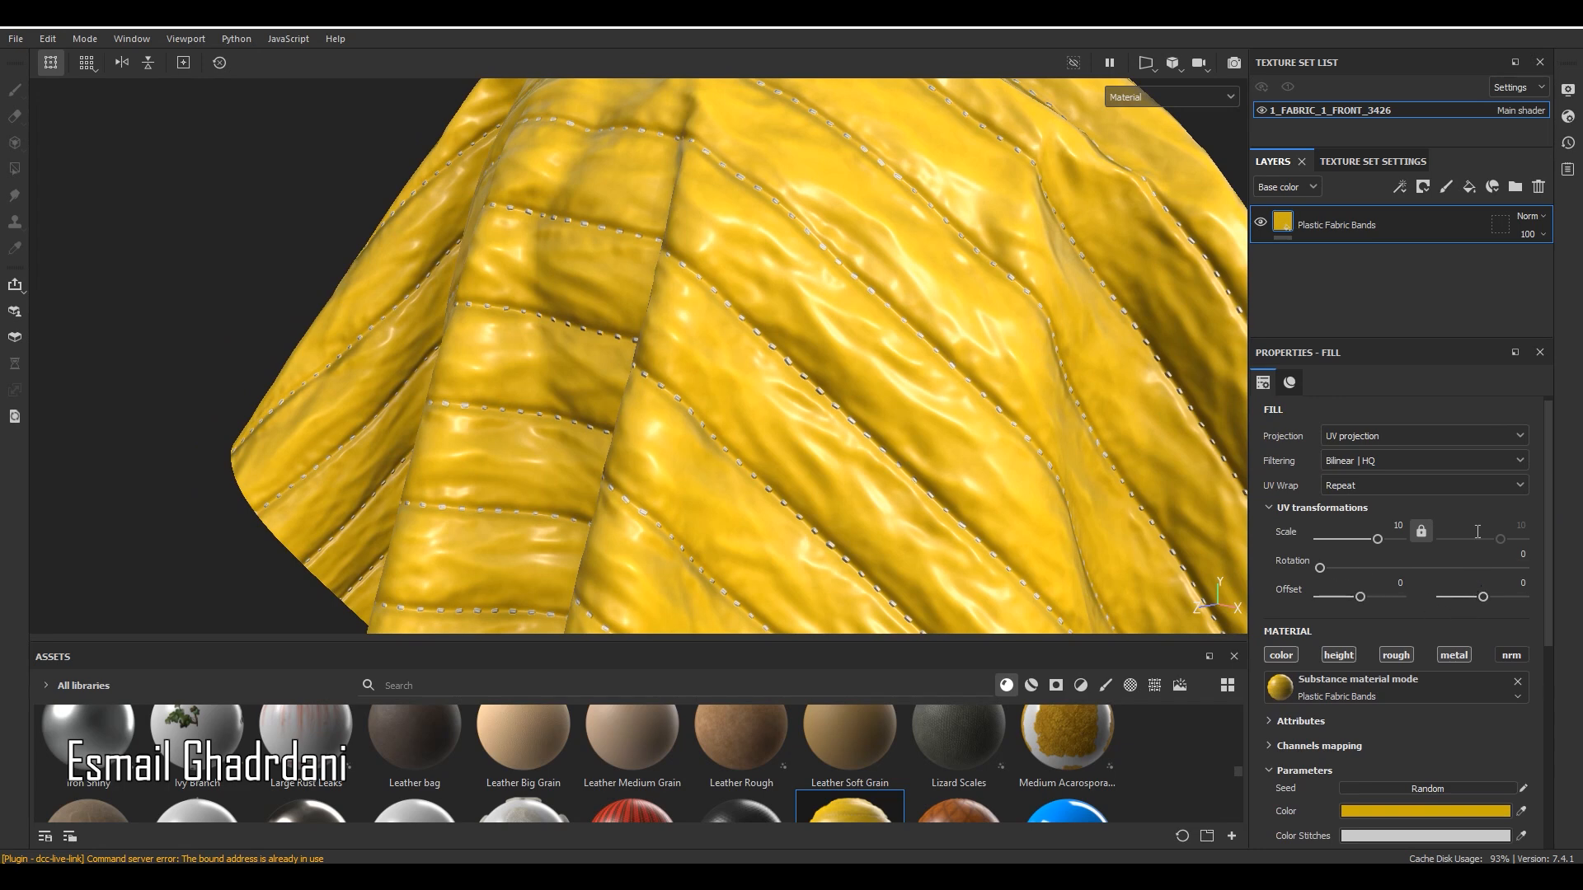
{"action": "left_click", "coordinate": [1421, 532]}
{"action": "left_click_drag", "start_coordinate": [1499, 539], "coordinate": [1505, 546]}
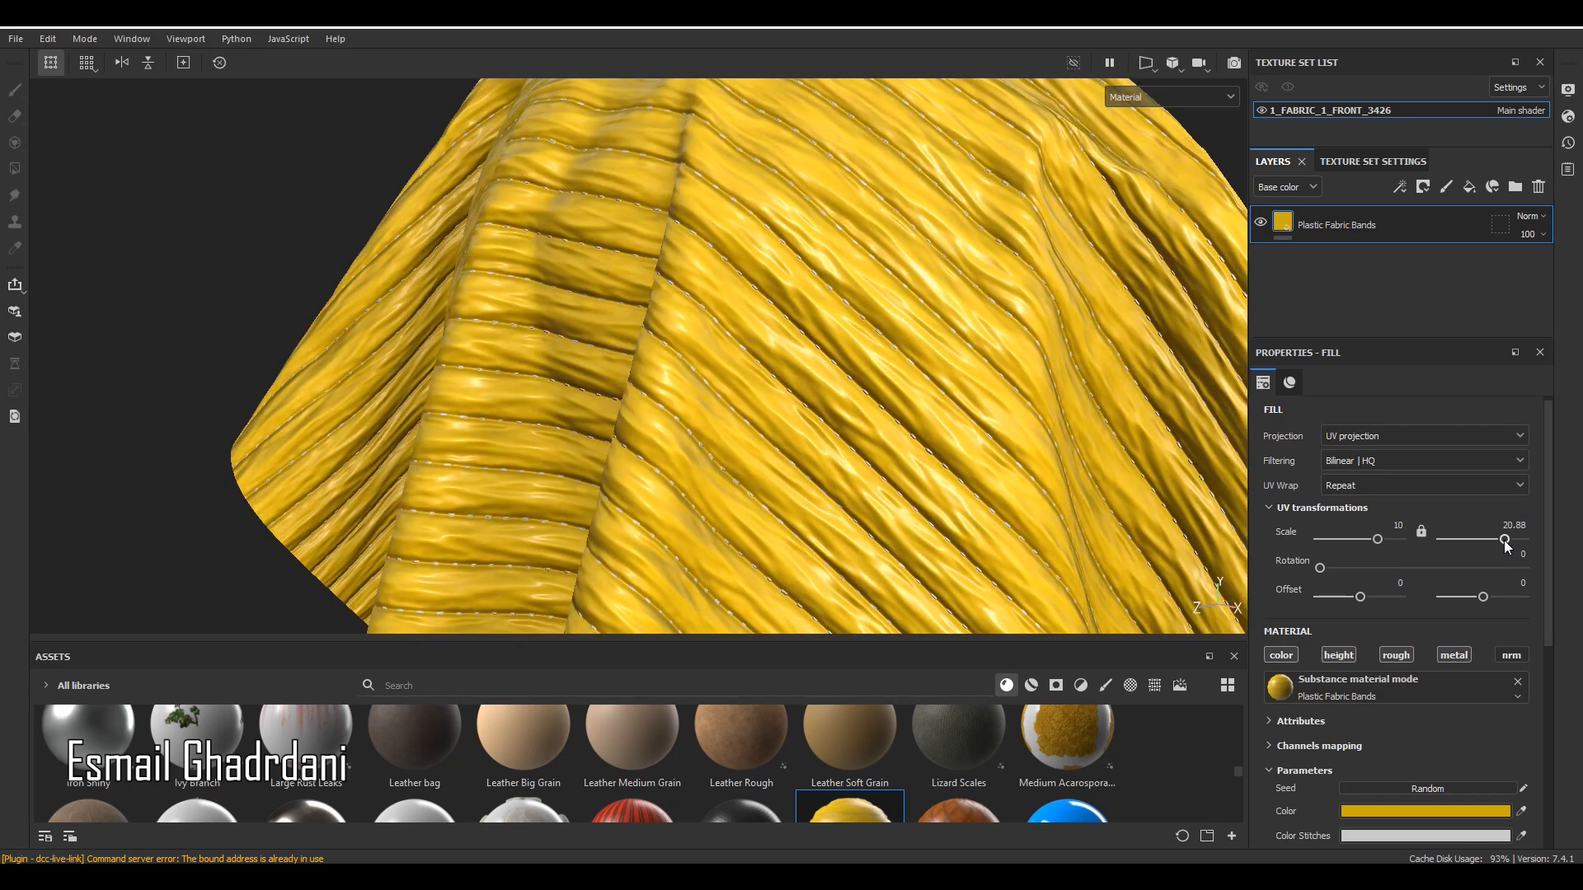
{"action": "key", "text": "ctrl+z"}
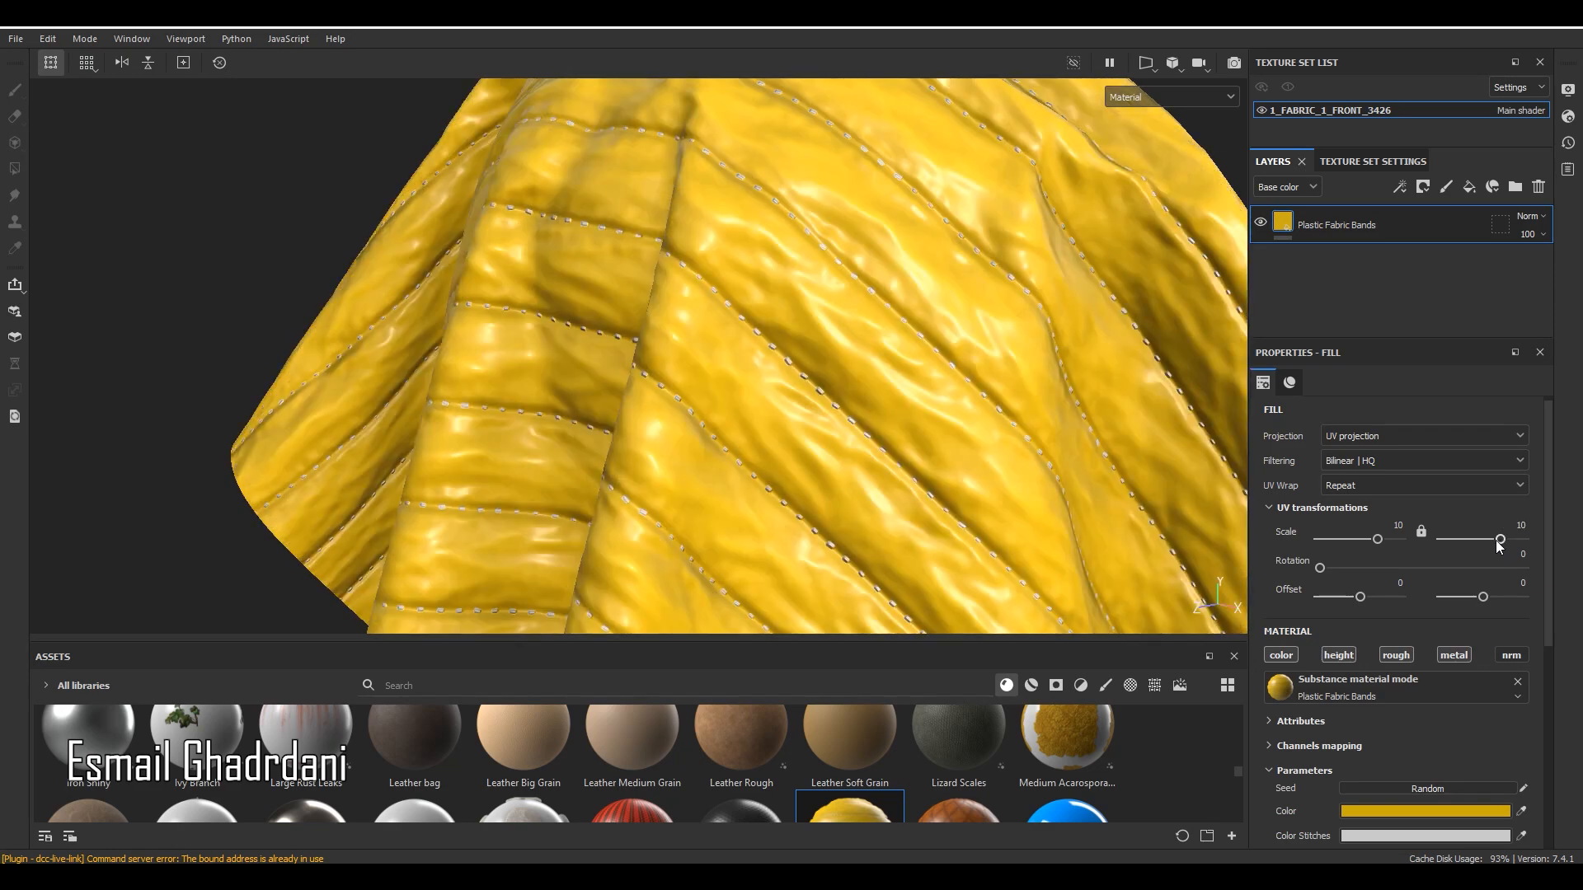
{"action": "left_click_drag", "start_coordinate": [1500, 540], "coordinate": [1492, 538]}
{"action": "key", "text": "ctrl+z"}
Try a horizontal UV scale of 5.04 on the fill, undo it and relock the scale ratio.
{"action": "left_click_drag", "start_coordinate": [1378, 539], "coordinate": [1373, 543]}
{"action": "right_click_drag", "start_coordinate": [948, 337], "coordinate": [908, 305], "text": "alt"}
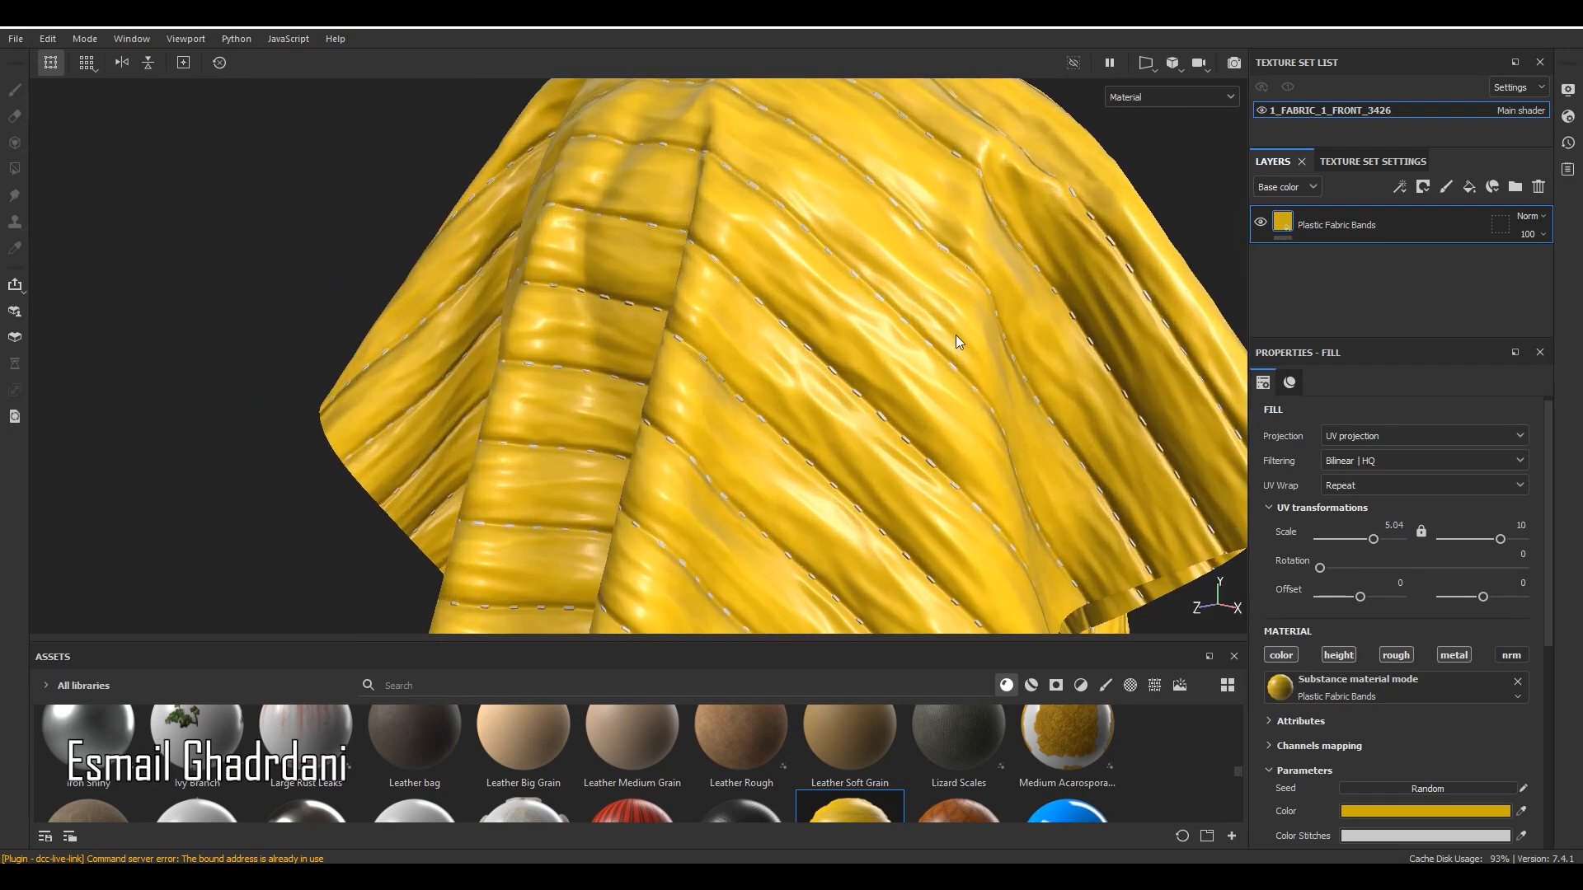
{"action": "key", "text": "ctrl+z"}
{"action": "left_click", "coordinate": [1422, 532]}
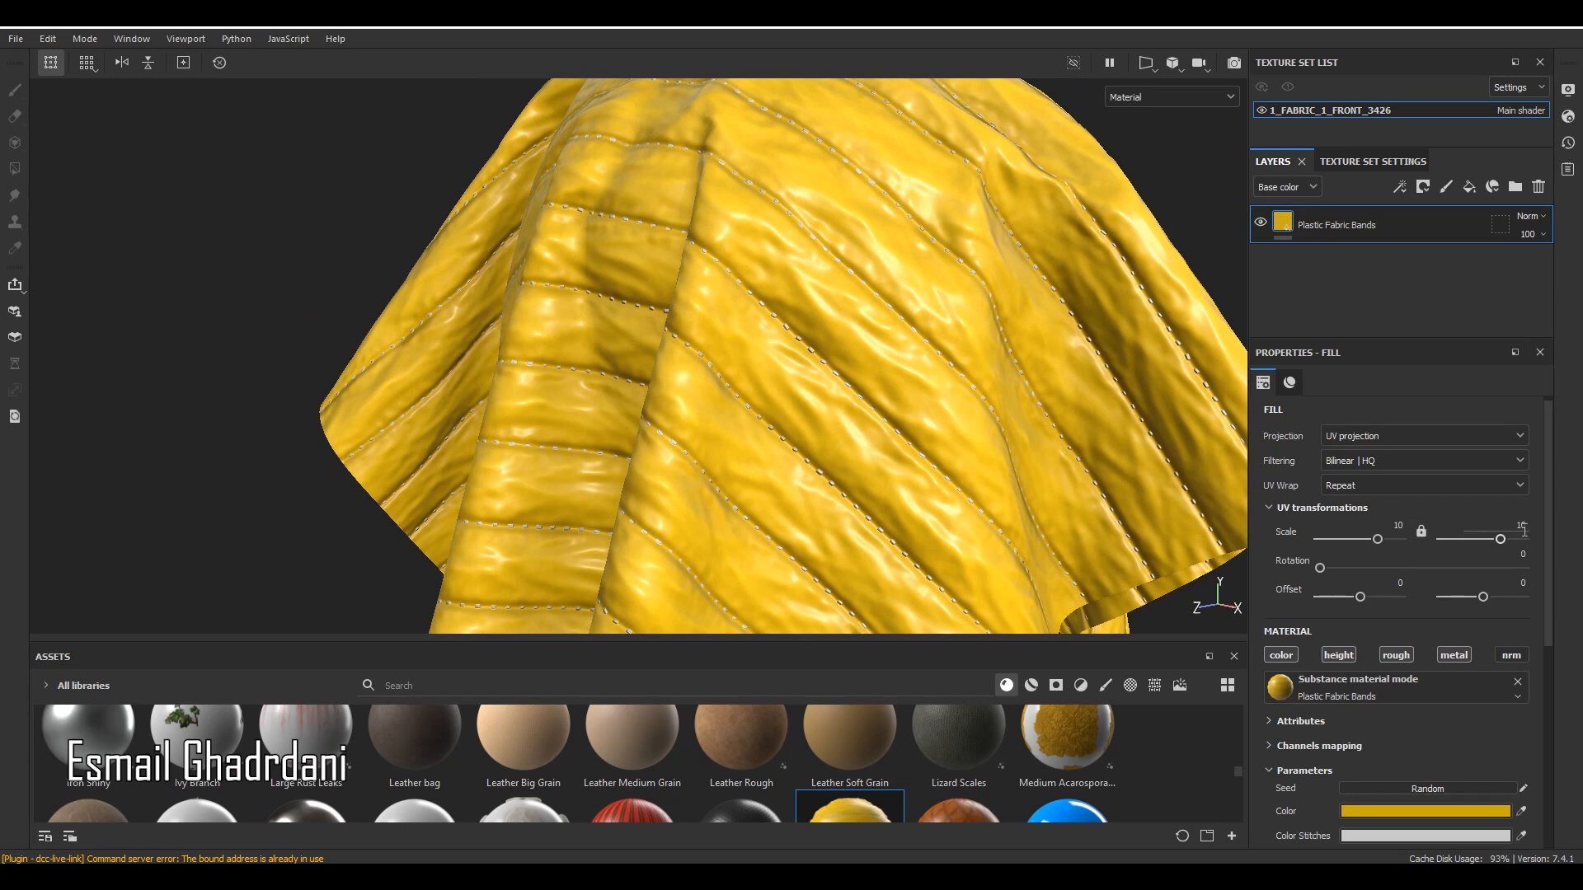
{"action": "left_click", "coordinate": [1419, 530]}
Turn off the stitches on the Plastic Fabric Bands material.
{"action": "scroll", "coordinate": [854, 277], "scroll_direction": "down", "scroll_amount": 5}
{"action": "left_click_drag", "start_coordinate": [831, 323], "coordinate": [1014, 313], "text": "alt"}
{"action": "scroll", "coordinate": [758, 348], "scroll_direction": "up", "scroll_amount": 3}
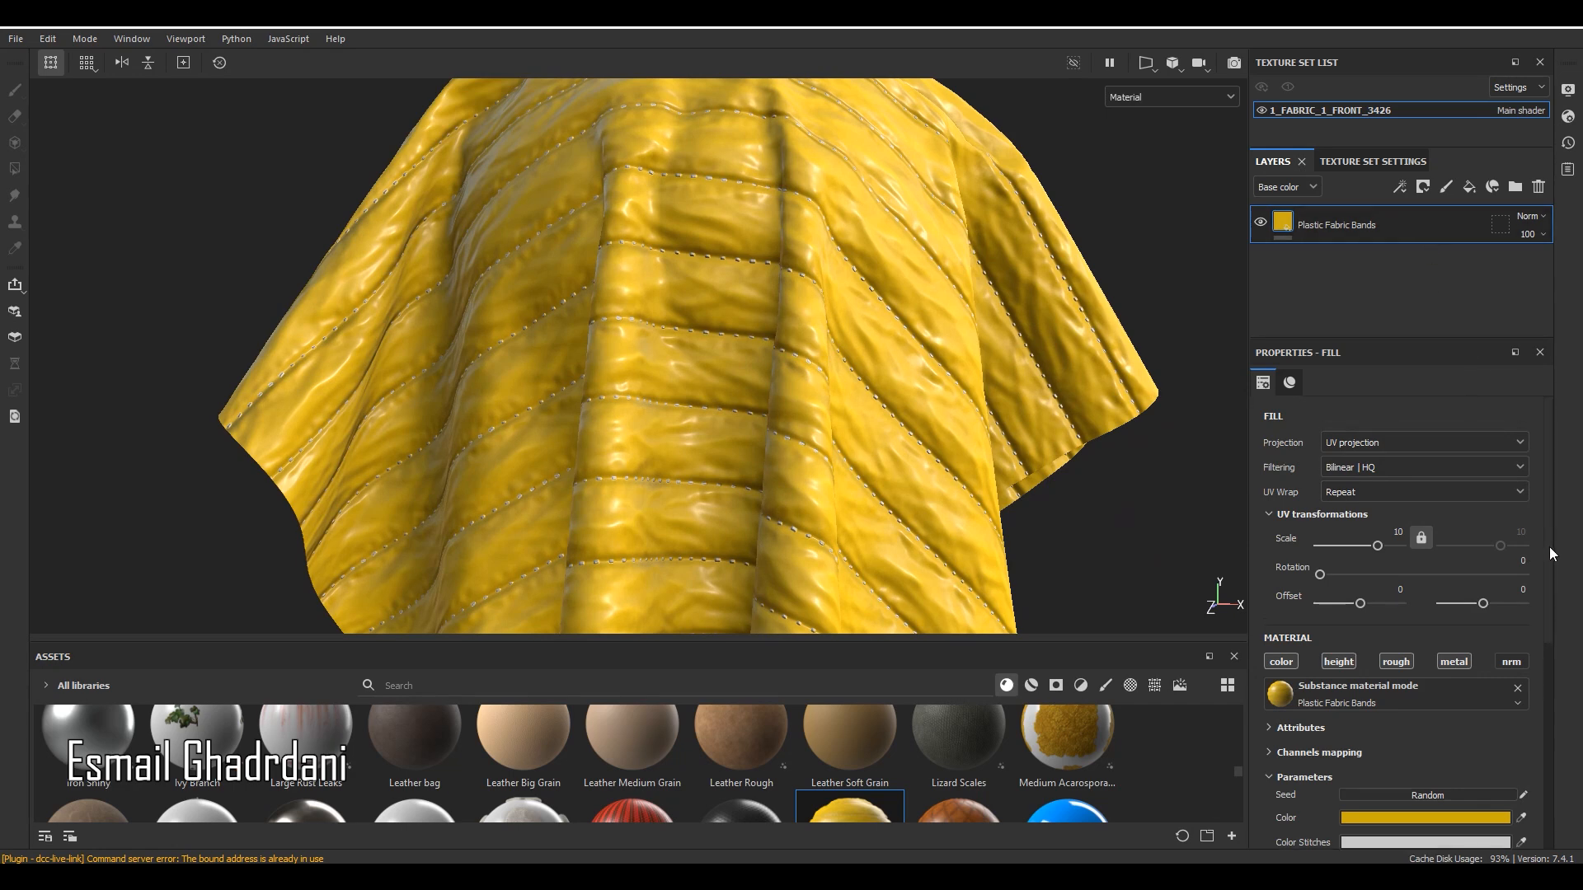
{"action": "scroll", "coordinate": [1337, 614], "scroll_direction": "down", "scroll_amount": 5}
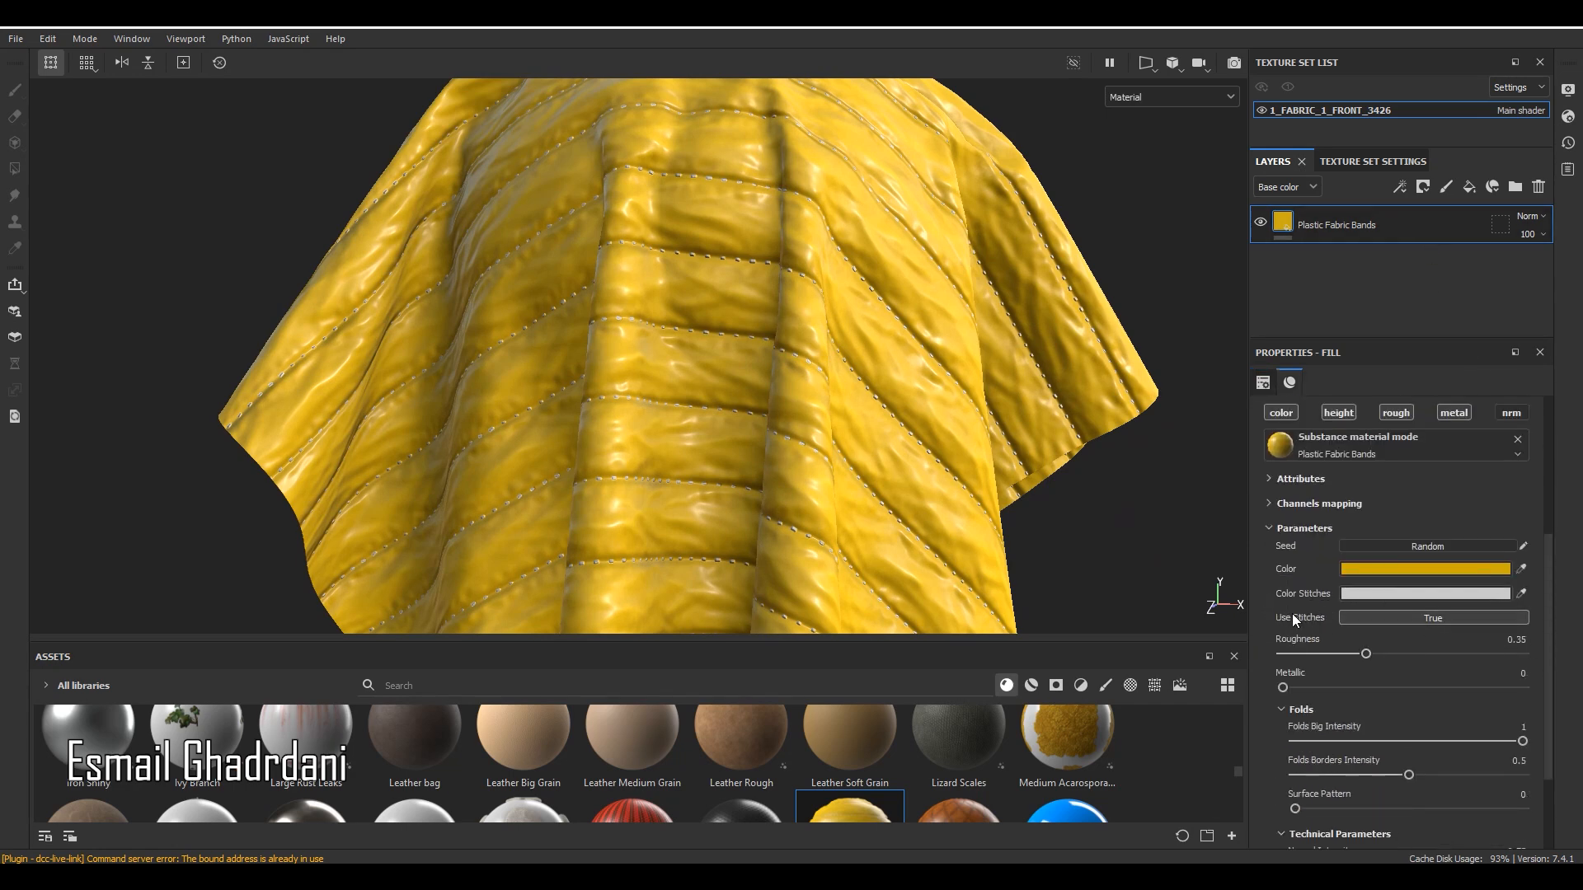
{"action": "left_click", "coordinate": [1428, 619]}
{"action": "scroll", "coordinate": [754, 259], "scroll_direction": "down", "scroll_amount": 5}
{"action": "left_click_drag", "start_coordinate": [825, 330], "coordinate": [784, 364], "text": "alt"}
{"action": "scroll", "coordinate": [784, 365], "scroll_direction": "up", "scroll_amount": 5}
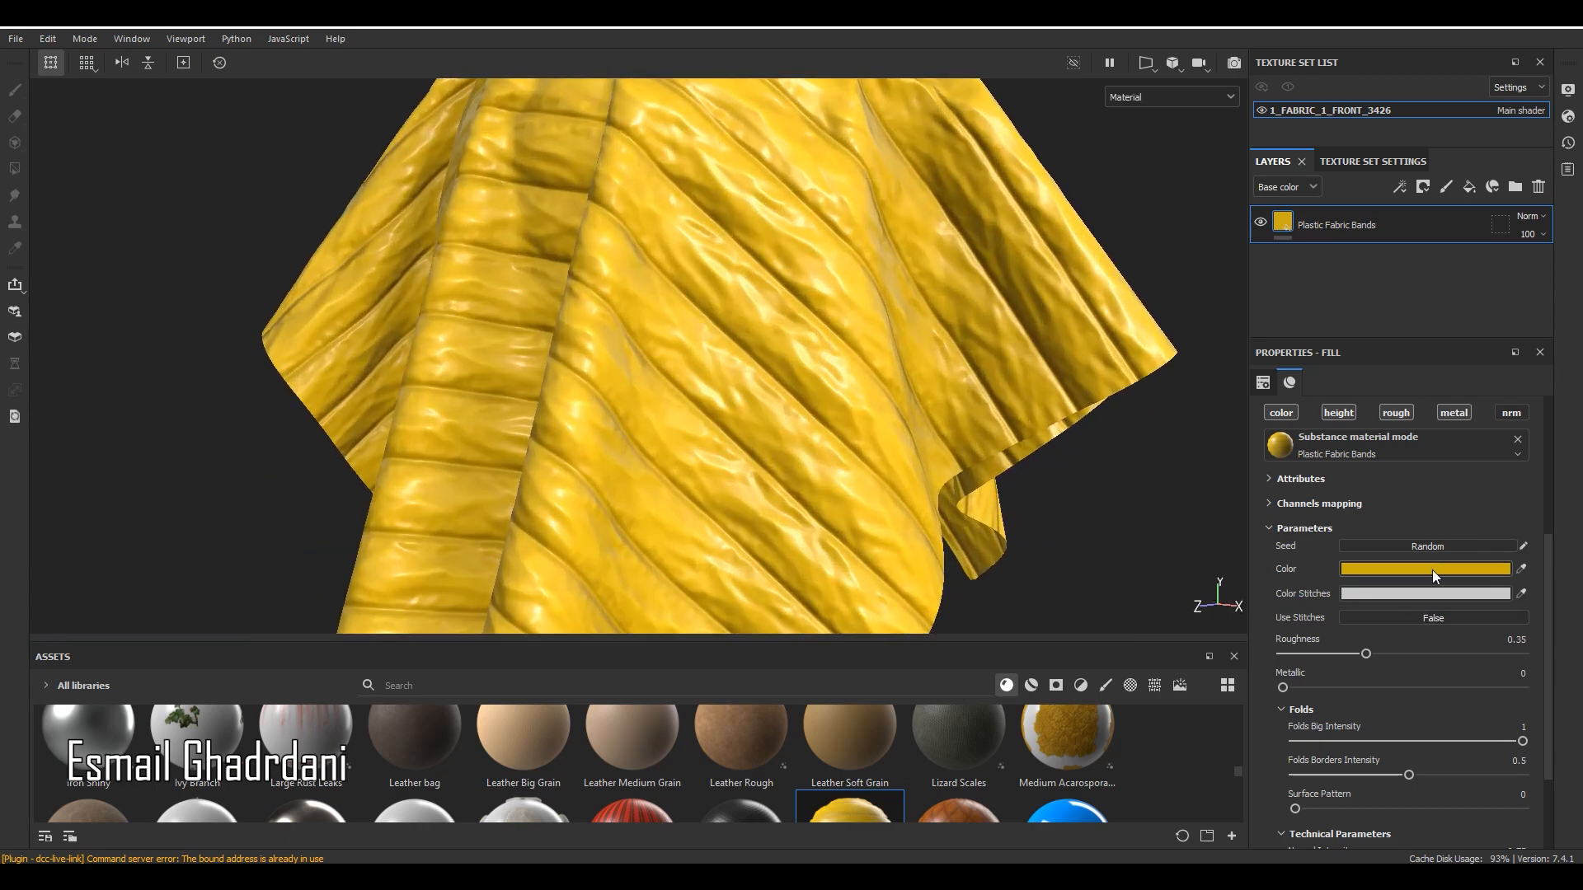
Change the material's main color to a blue with hue 0.521, saturation 0.552 and value 0.552.
{"action": "left_click_drag", "start_coordinate": [1551, 585], "coordinate": [1545, 666]}
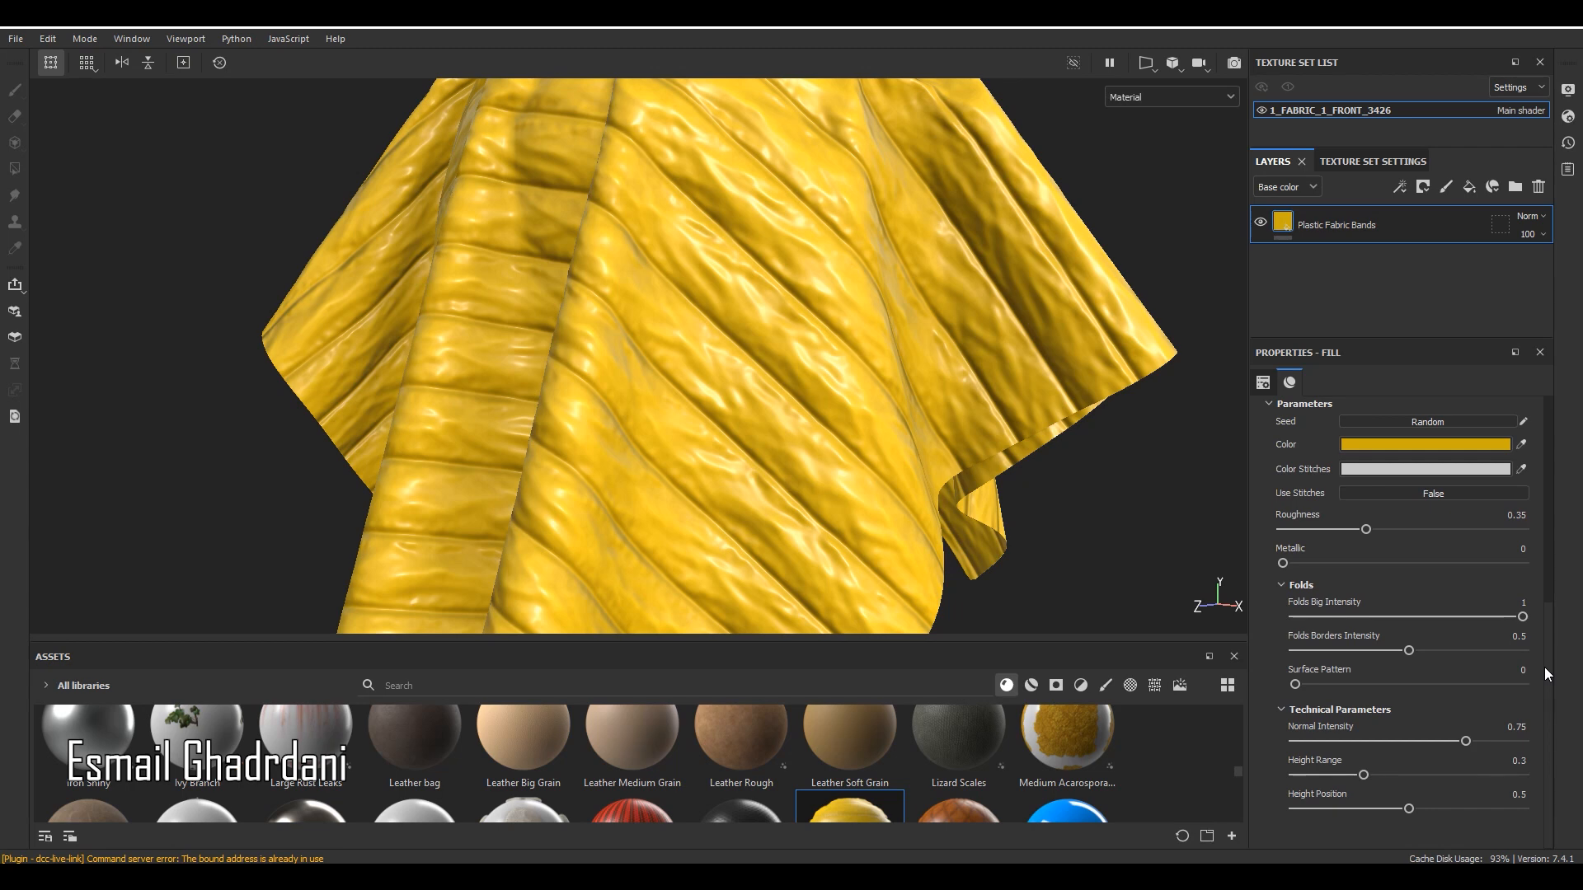
{"action": "left_click", "coordinate": [1411, 447]}
{"action": "left_click_drag", "start_coordinate": [1339, 458], "coordinate": [1177, 339]}
{"action": "left_click_drag", "start_coordinate": [1220, 506], "coordinate": [1227, 438]}
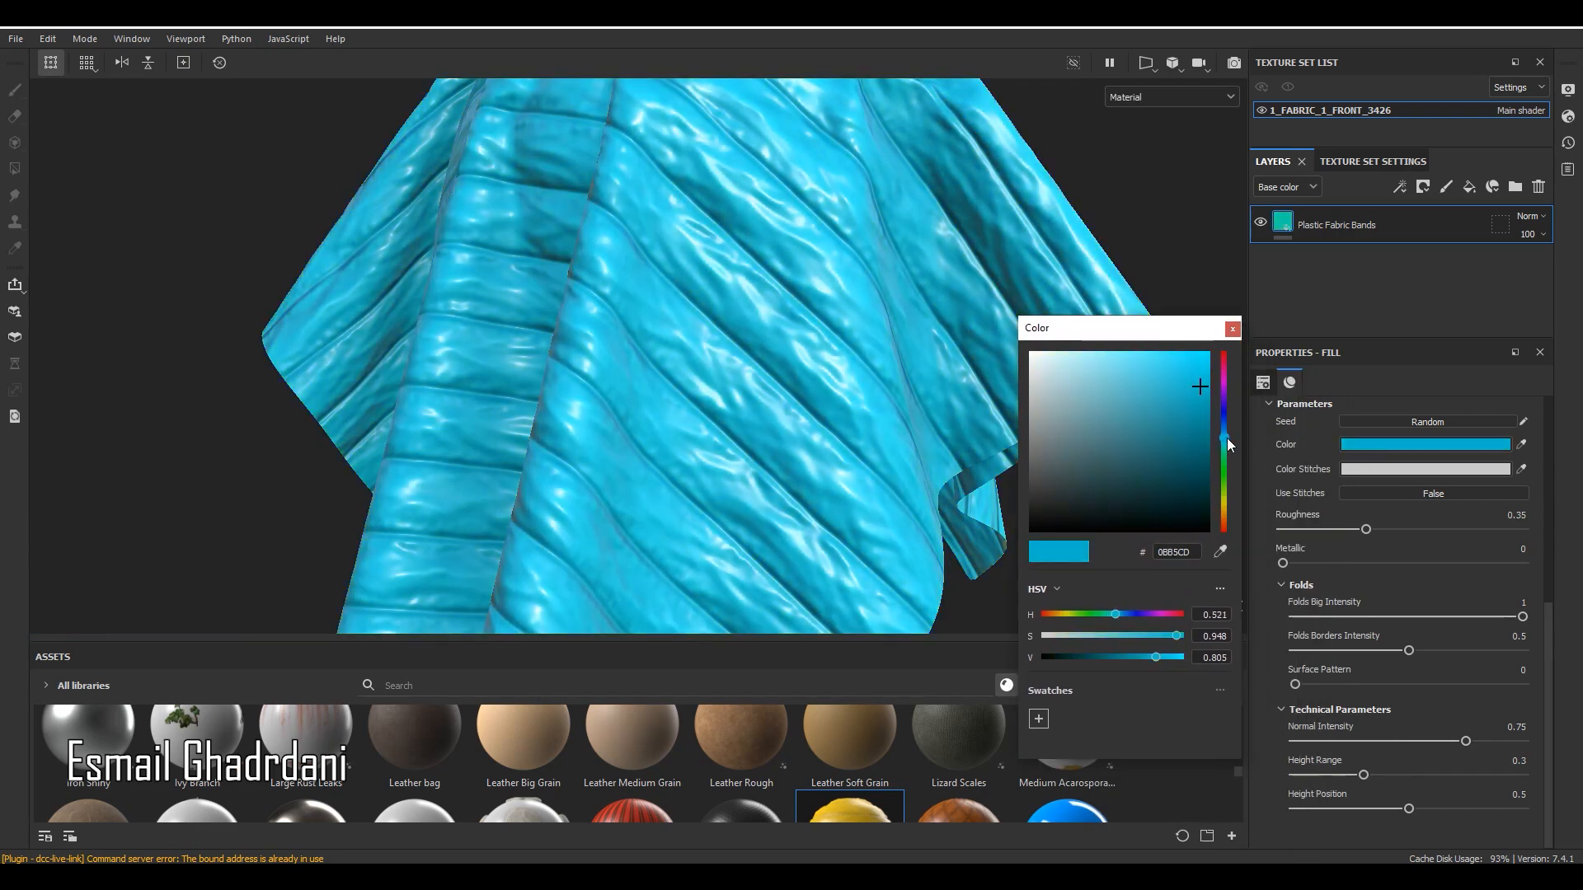
{"action": "left_click", "coordinate": [1120, 636]}
{"action": "left_click", "coordinate": [1120, 657]}
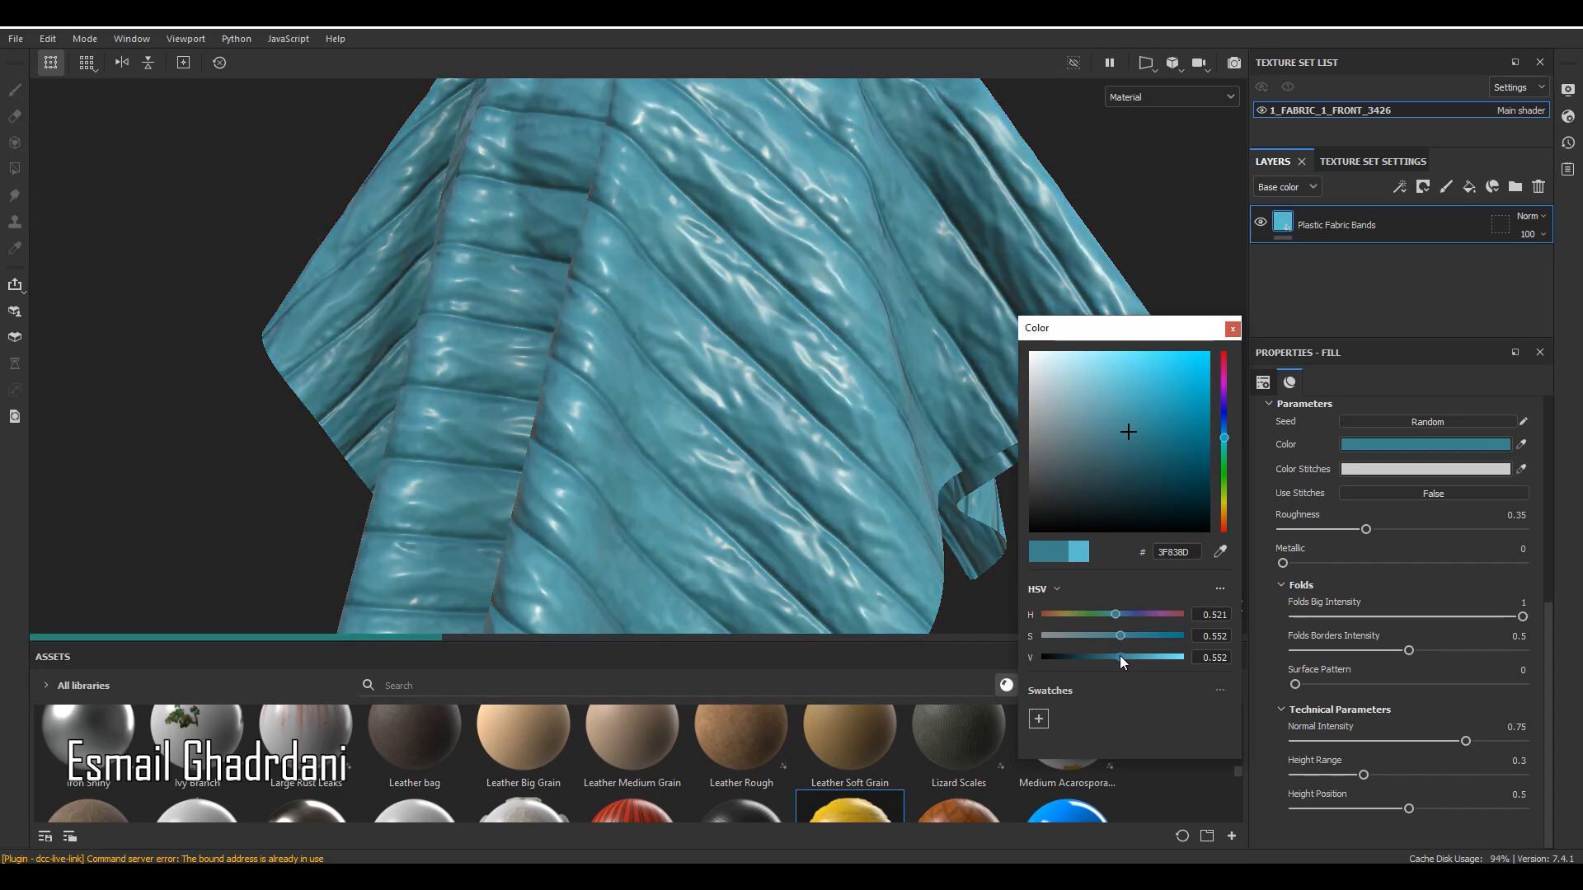
Desaturate the material color further to a soft grey-blue and close the color picker.
{"action": "left_click_drag", "start_coordinate": [1115, 636], "coordinate": [1101, 635]}
{"action": "left_click", "coordinate": [1112, 657]}
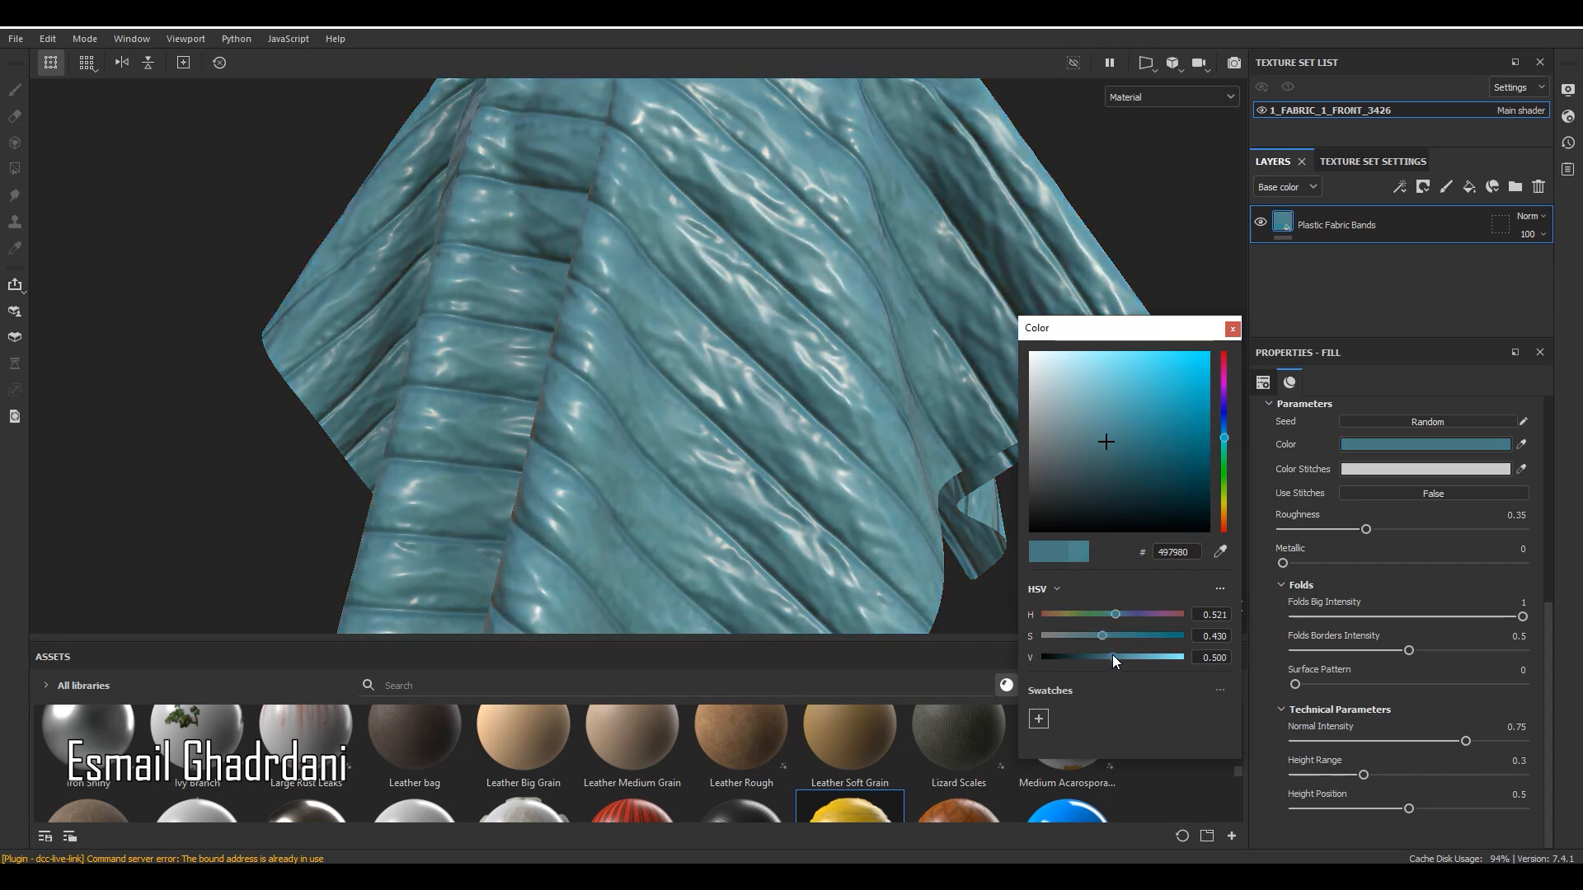
{"action": "left_click_drag", "start_coordinate": [1101, 635], "coordinate": [1090, 636]}
{"action": "left_click", "coordinate": [1121, 656]}
{"action": "left_click", "coordinate": [1233, 329]}
{"action": "scroll", "coordinate": [773, 328], "scroll_direction": "down", "scroll_amount": 3}
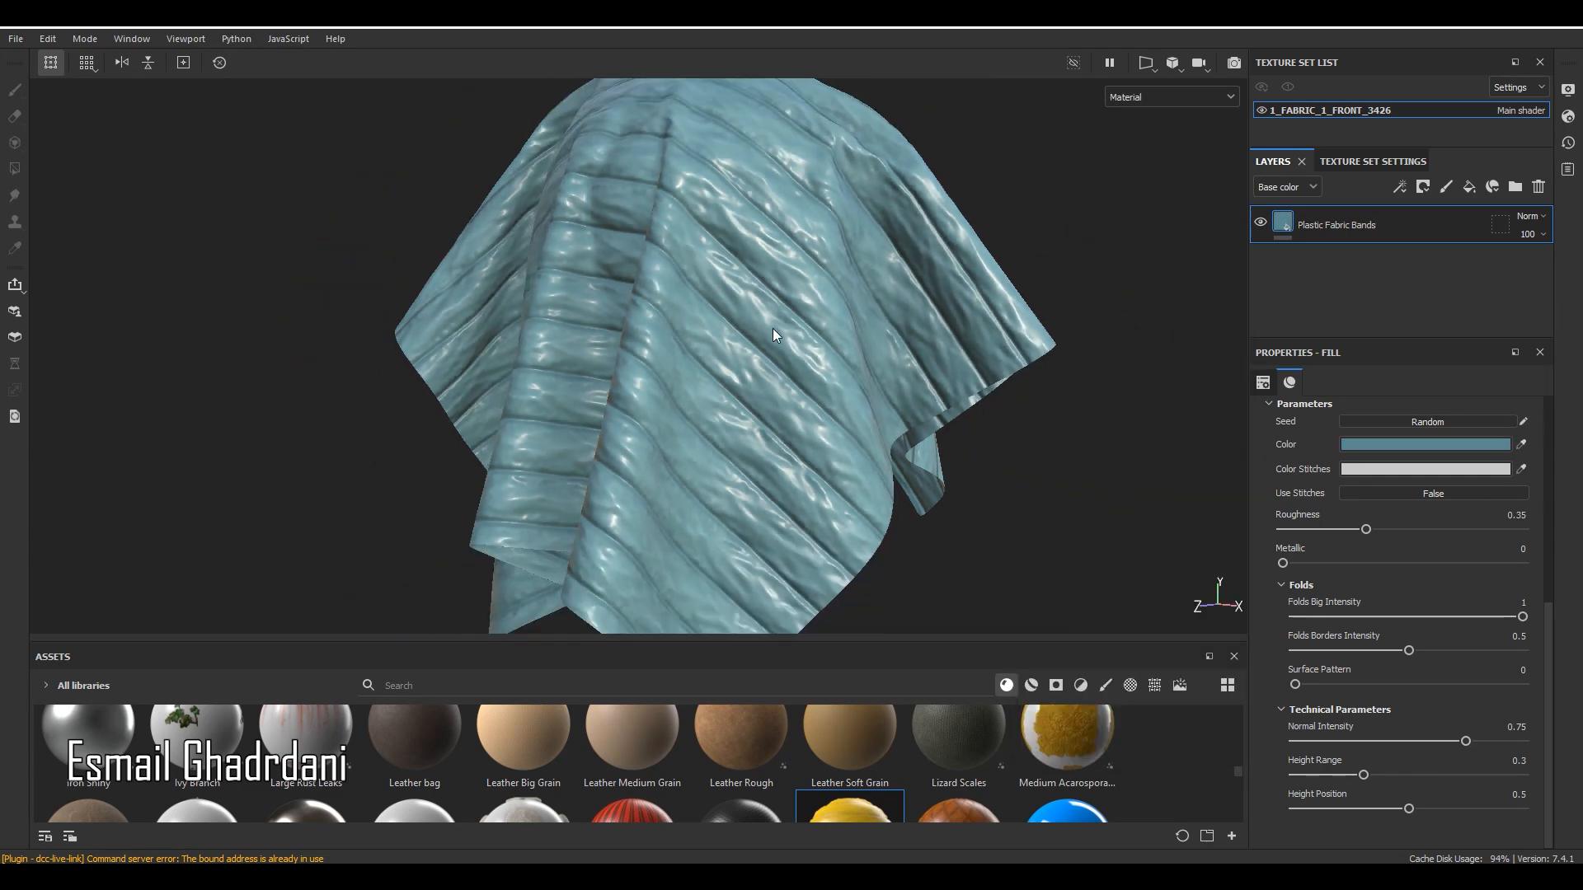
{"action": "left_click_drag", "start_coordinate": [773, 329], "coordinate": [793, 434], "text": "alt"}
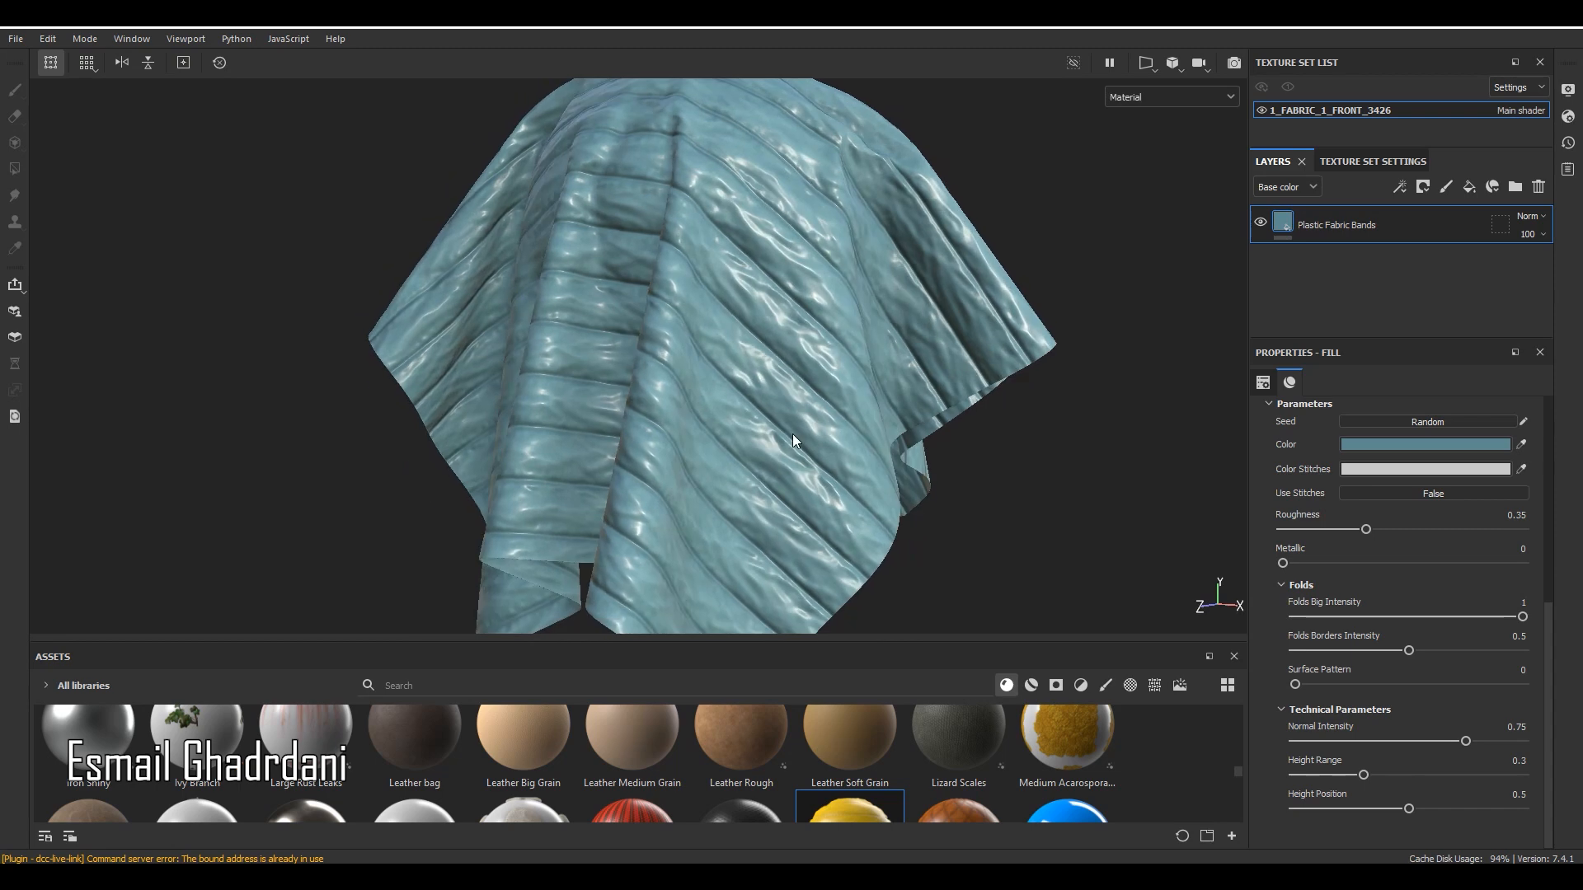
Nudge the fill's UV placement slightly downward in a combined 3D and 2D view, and return to the 3D-only view.
{"action": "scroll", "coordinate": [793, 434], "scroll_direction": "up", "scroll_amount": 2}
{"action": "left_click", "coordinate": [1147, 64]}
{"action": "left_click", "coordinate": [1179, 87]}
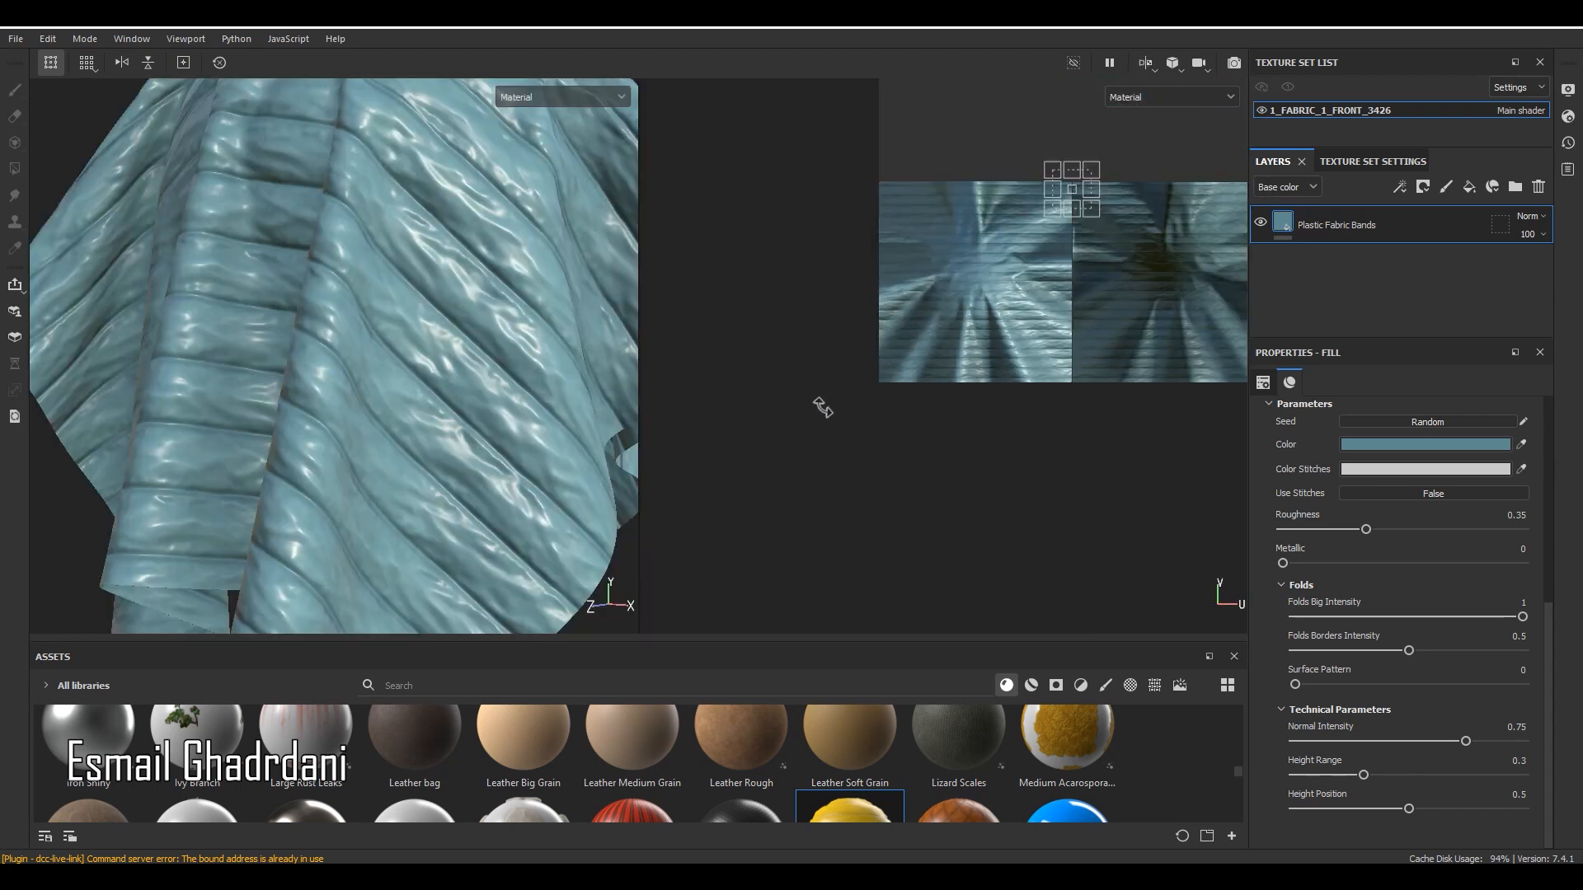
{"action": "scroll", "coordinate": [1024, 188], "scroll_direction": "up", "scroll_amount": 1}
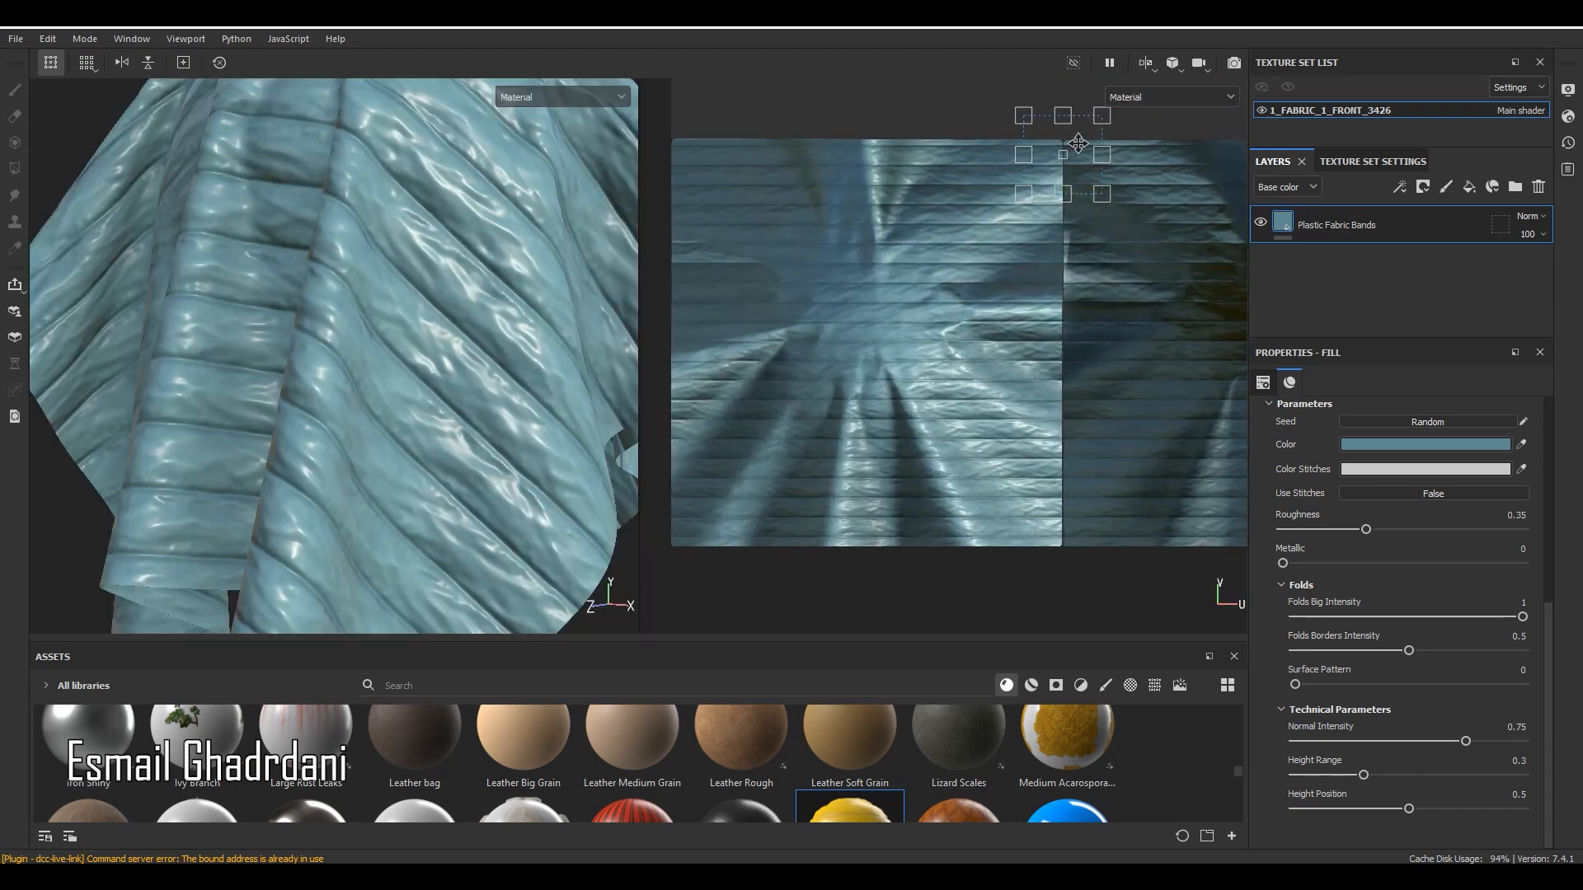
{"action": "left_click_drag", "start_coordinate": [1078, 144], "coordinate": [1078, 146]}
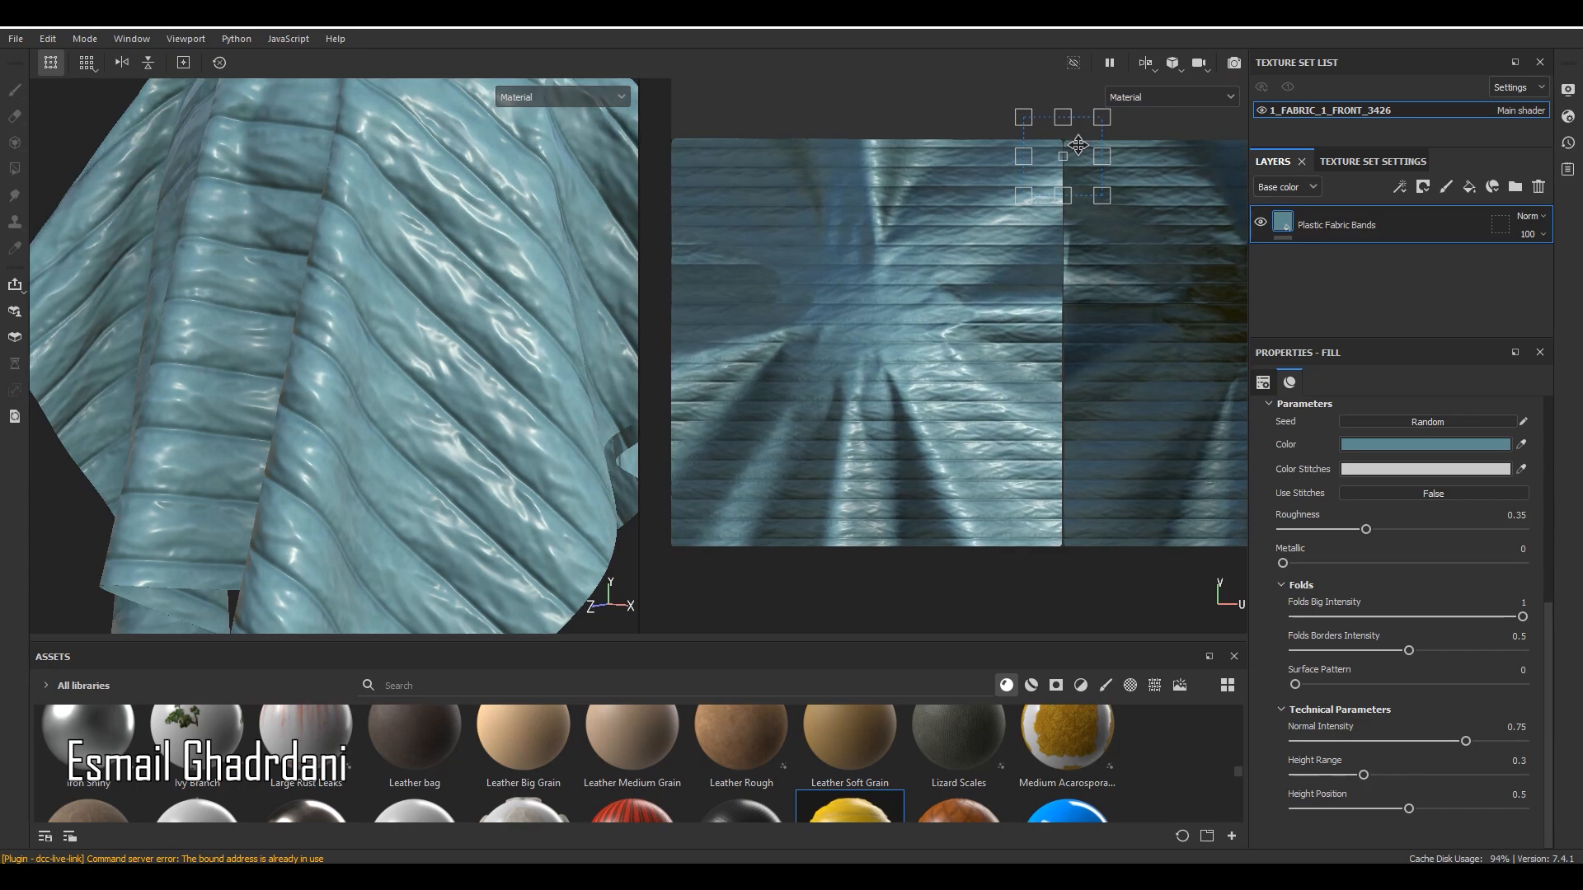
{"action": "left_click", "coordinate": [1148, 63]}
{"action": "left_click", "coordinate": [1168, 106]}
Set the material's Roughness to 0.64 and Folds Big Intensity to 0.74.
{"action": "scroll", "coordinate": [687, 329], "scroll_direction": "down", "scroll_amount": 3}
{"action": "left_click_drag", "start_coordinate": [738, 400], "coordinate": [949, 412], "text": "alt"}
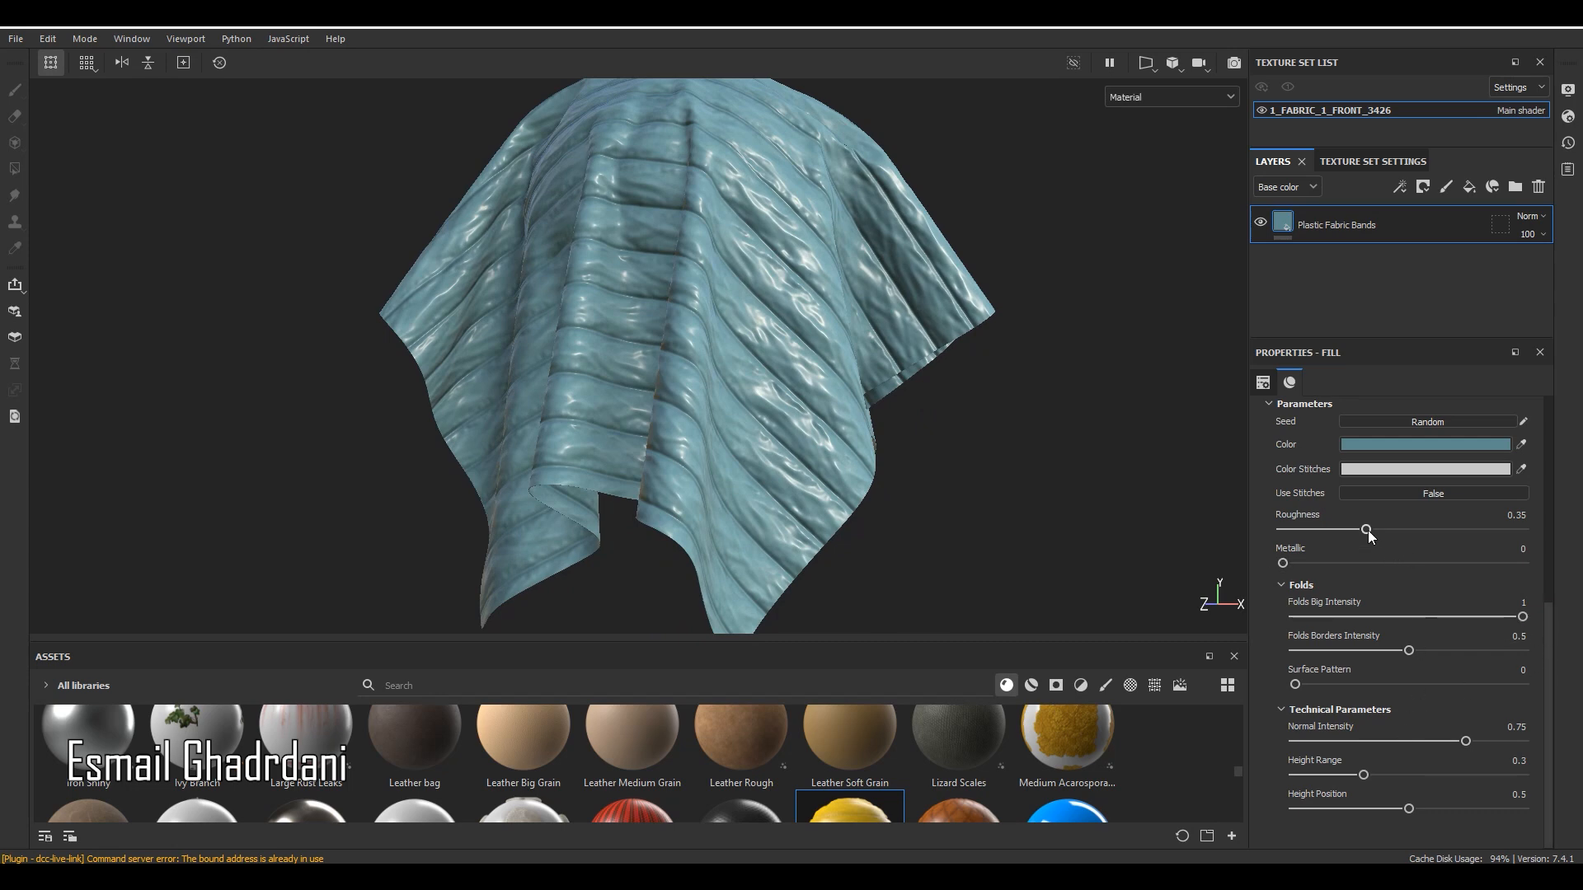
{"action": "left_click_drag", "start_coordinate": [1442, 532], "coordinate": [1445, 532]}
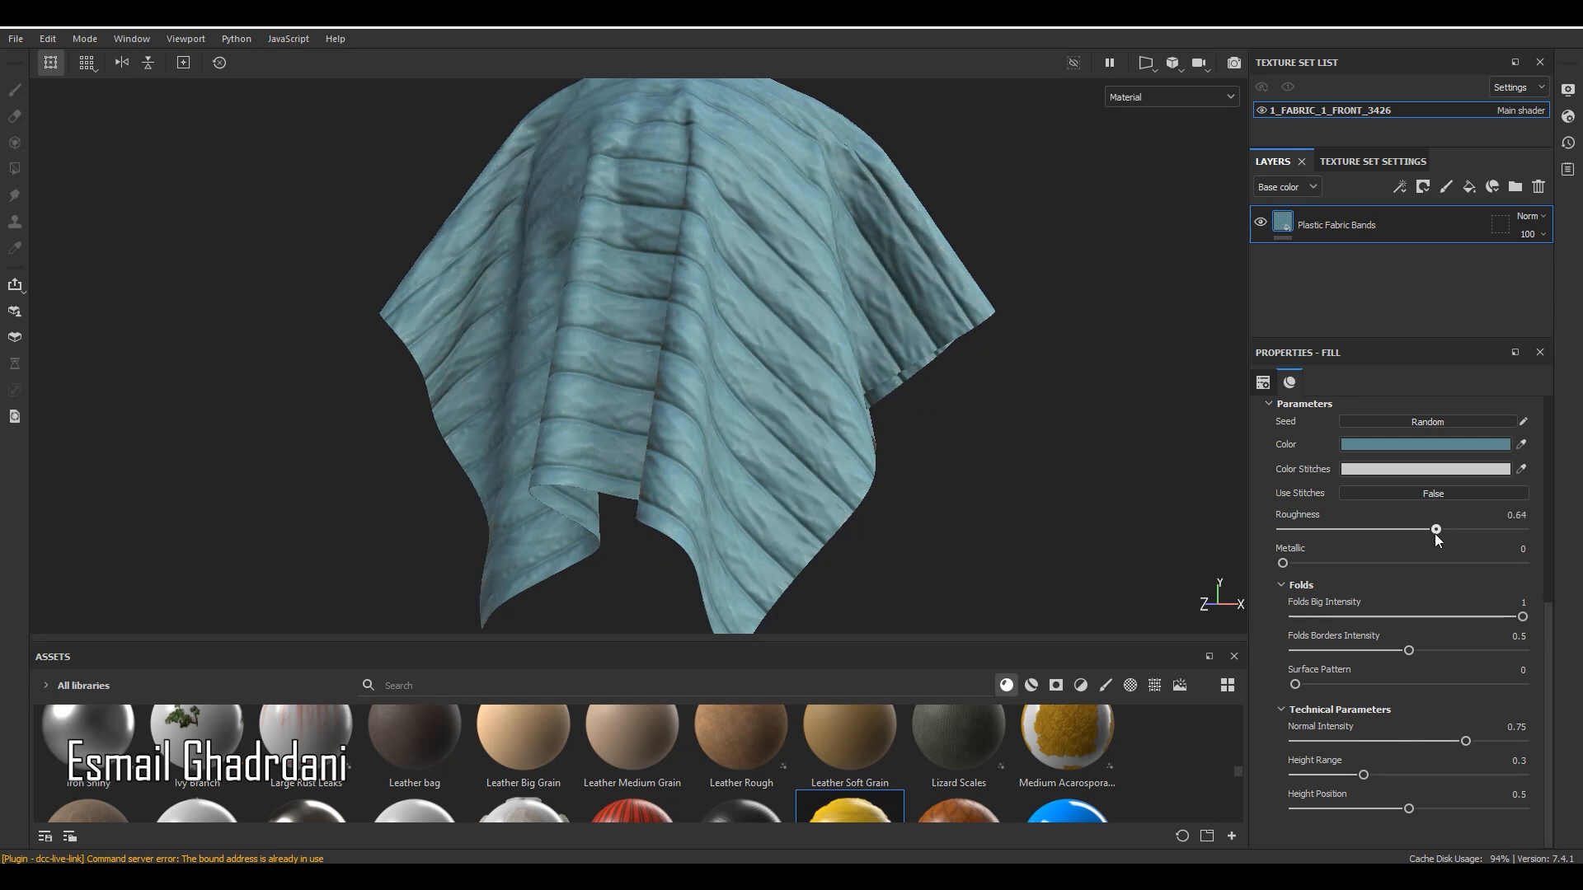
{"action": "left_click_drag", "start_coordinate": [1496, 617], "coordinate": [1462, 616]}
{"action": "scroll", "coordinate": [871, 268], "scroll_direction": "up", "scroll_amount": 3}
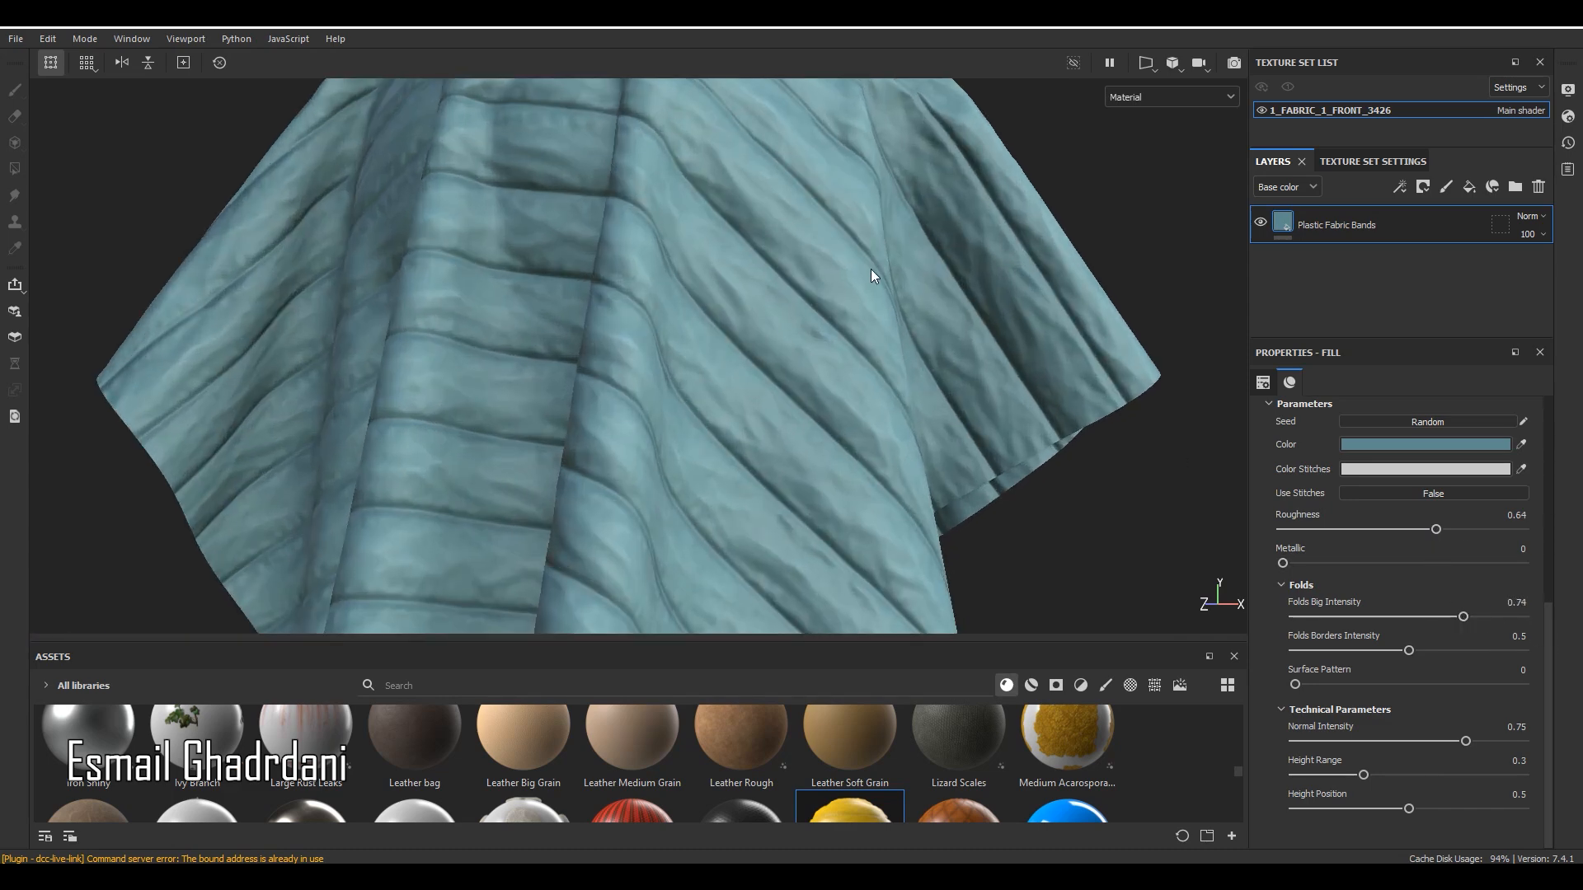
Lower Folds Big Intensity to 0.44 and Folds Borders Intensity to 0.31, checking the cloth from several sides.
{"action": "left_click_drag", "start_coordinate": [871, 268], "coordinate": [992, 373], "text": "alt"}
{"action": "left_click_drag", "start_coordinate": [1456, 615], "coordinate": [1365, 650]}
{"action": "left_click_drag", "start_coordinate": [792, 322], "coordinate": [851, 380], "text": "alt"}
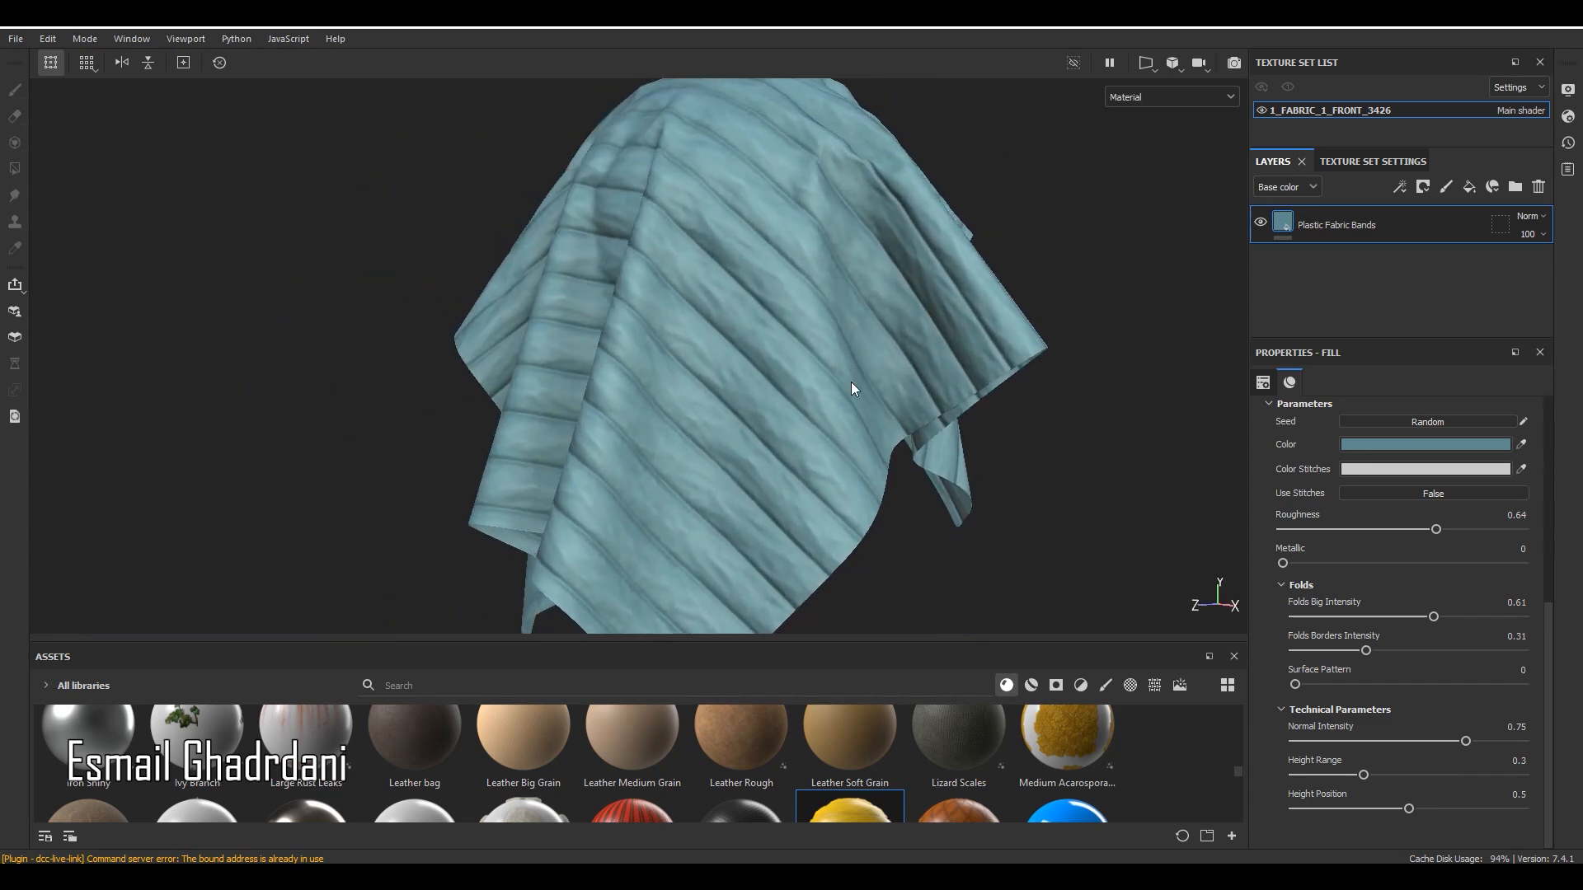
{"action": "left_click", "coordinate": [1409, 617]}
{"action": "scroll", "coordinate": [849, 286], "scroll_direction": "up", "scroll_amount": 3}
{"action": "left_click_drag", "start_coordinate": [843, 288], "coordinate": [961, 295], "text": "alt"}
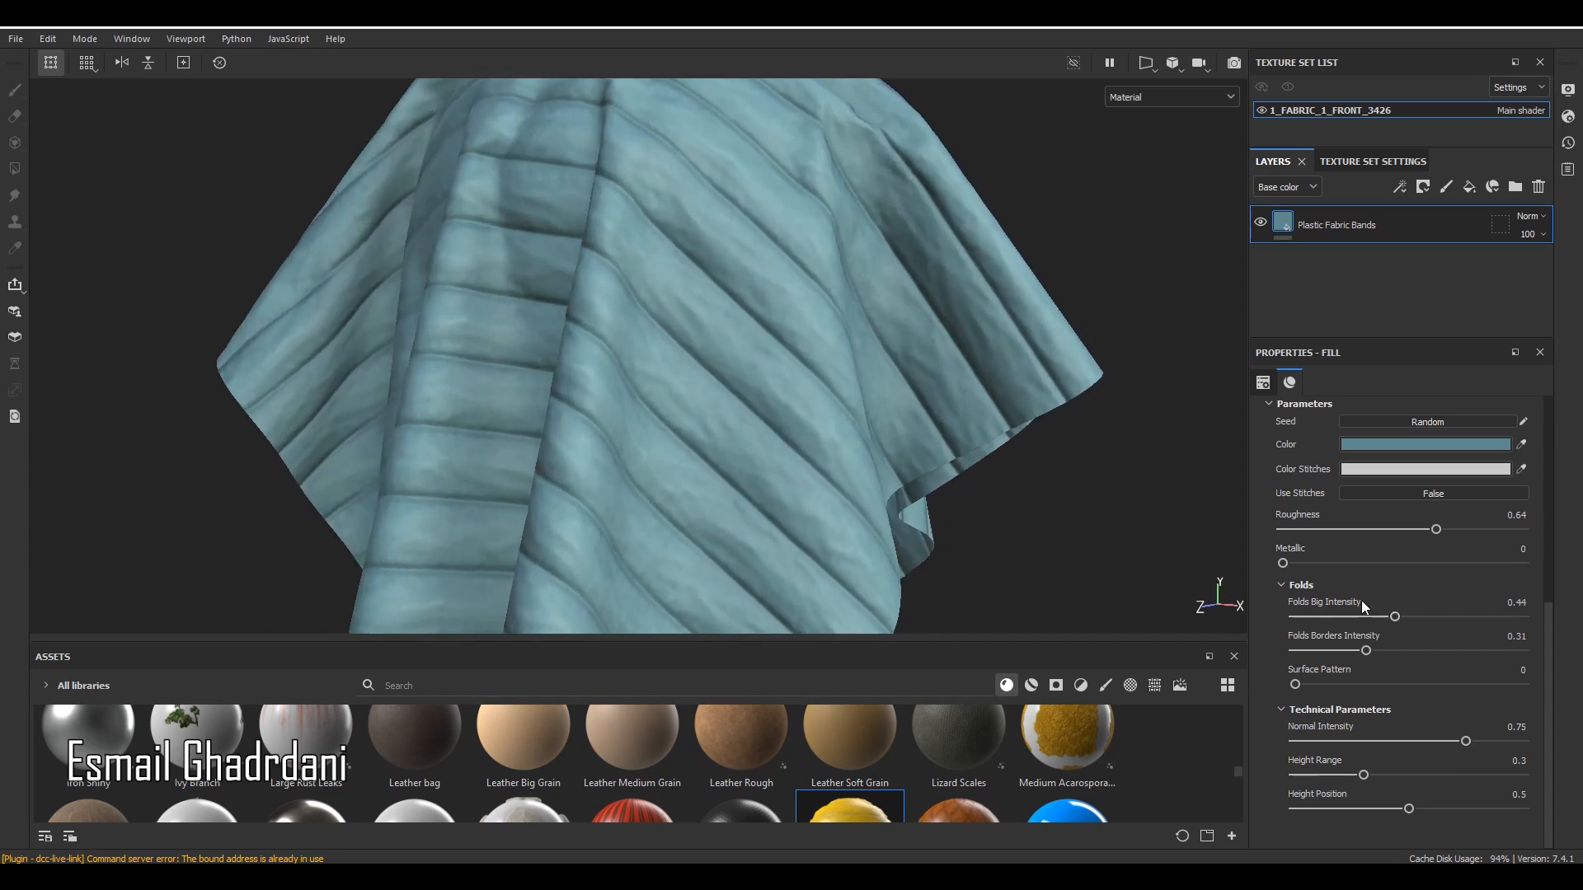
{"action": "scroll", "coordinate": [805, 259], "scroll_direction": "down", "scroll_amount": 5}
{"action": "left_click_drag", "start_coordinate": [734, 313], "coordinate": [1104, 310], "text": "alt"}
{"action": "right_click_drag", "start_coordinate": [1072, 342], "coordinate": [973, 342], "text": "shift"}
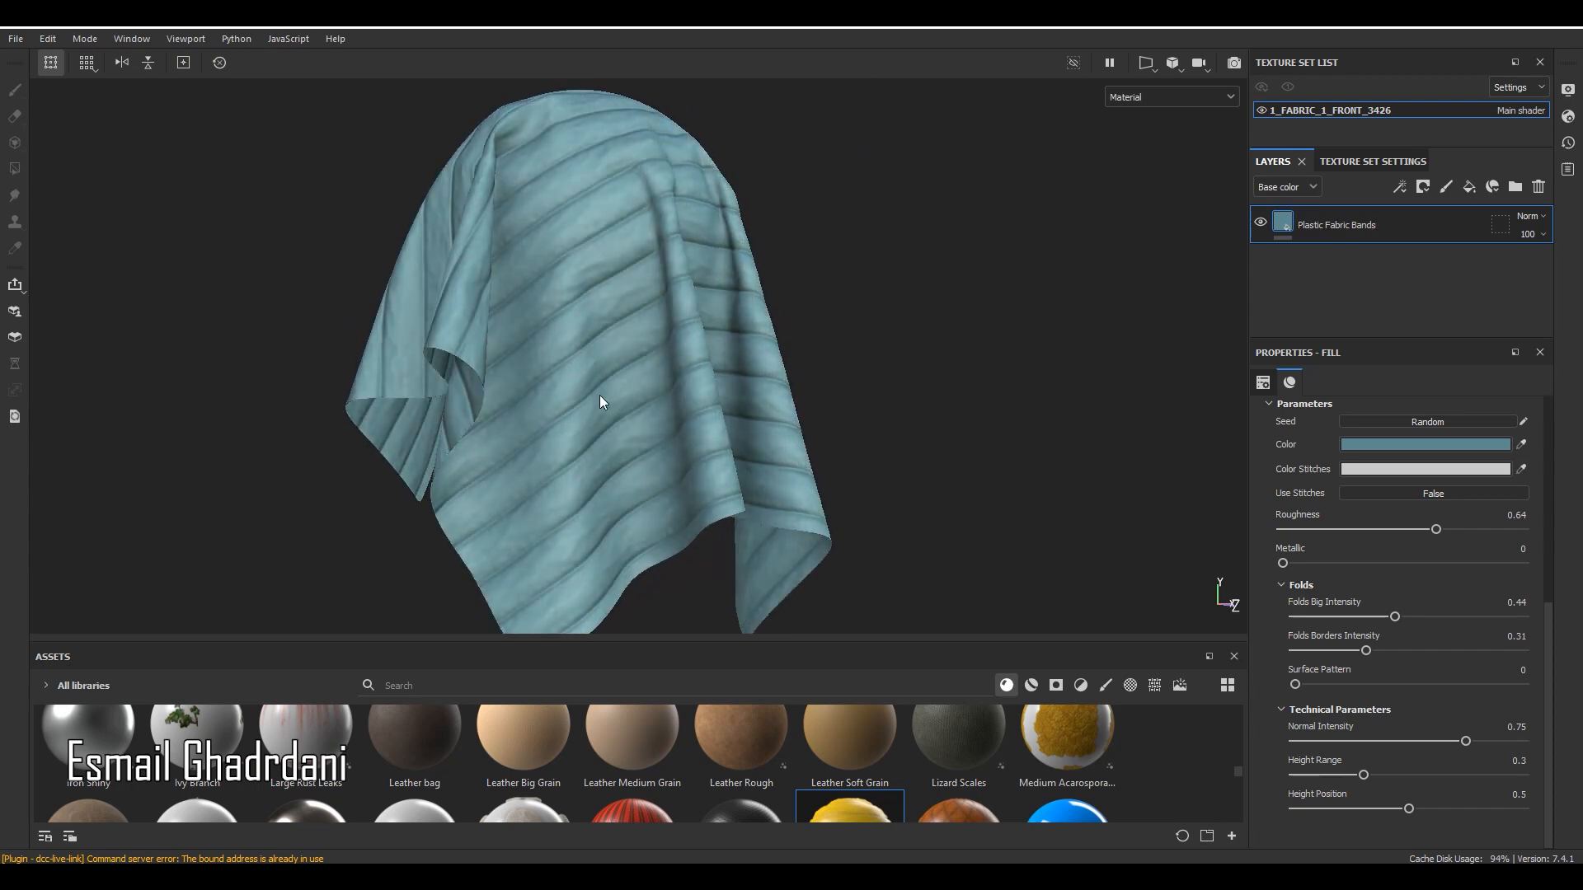
Fine-tune the folds with Folds Big Intensity at 0.39 and Folds Borders Intensity at 0.27.
{"action": "scroll", "coordinate": [600, 401], "scroll_direction": "up", "scroll_amount": 4}
{"action": "left_click_drag", "start_coordinate": [1393, 615], "coordinate": [1384, 616]}
{"action": "scroll", "coordinate": [701, 281], "scroll_direction": "down", "scroll_amount": 5}
{"action": "left_click_drag", "start_coordinate": [702, 280], "coordinate": [442, 368], "text": "alt"}
{"action": "right_click_drag", "start_coordinate": [738, 390], "coordinate": [819, 381], "text": "shift"}
{"action": "left_click_drag", "start_coordinate": [1363, 652], "coordinate": [1356, 650]}
{"action": "left_click_drag", "start_coordinate": [876, 330], "coordinate": [895, 332], "text": "alt"}
{"action": "scroll", "coordinate": [895, 331], "scroll_direction": "up", "scroll_amount": 2}
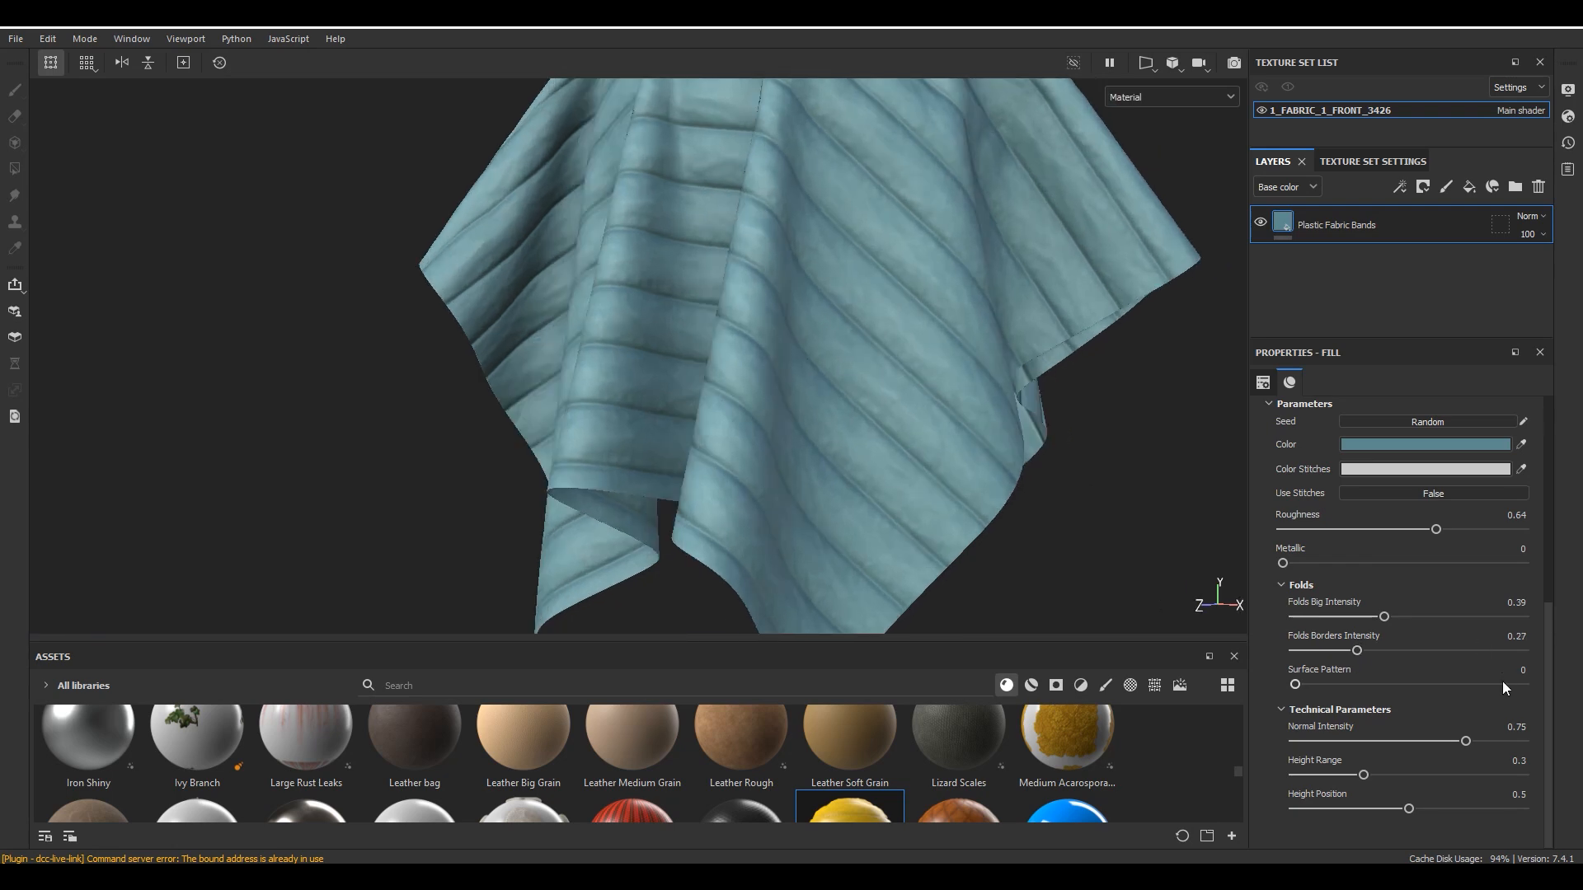
Reduce the material's Normal Intensity to 0.61 and examine the cloth surface up close.
{"action": "left_click_drag", "start_coordinate": [1448, 742], "coordinate": [1438, 742]}
{"action": "scroll", "coordinate": [957, 337], "scroll_direction": "up", "scroll_amount": 2}
{"action": "scroll", "coordinate": [1001, 343], "scroll_direction": "up", "scroll_amount": 2}
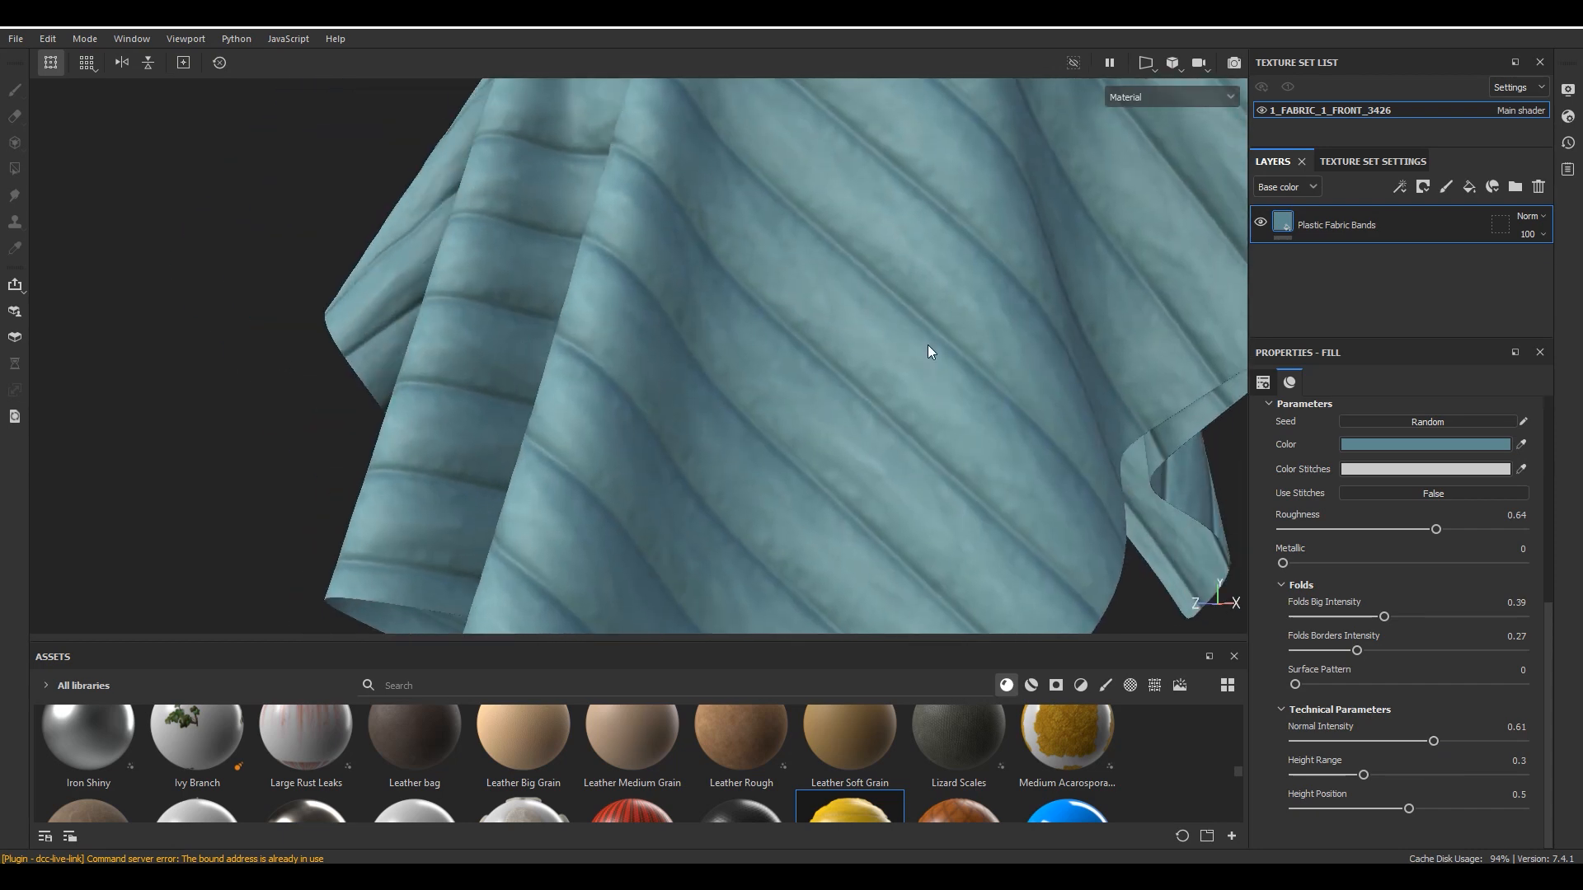
Set the Plastic Fabric Bands material's Height Range to 0.42 and check the bands from the front.
{"action": "left_click_drag", "start_coordinate": [1388, 777], "coordinate": [1392, 777]}
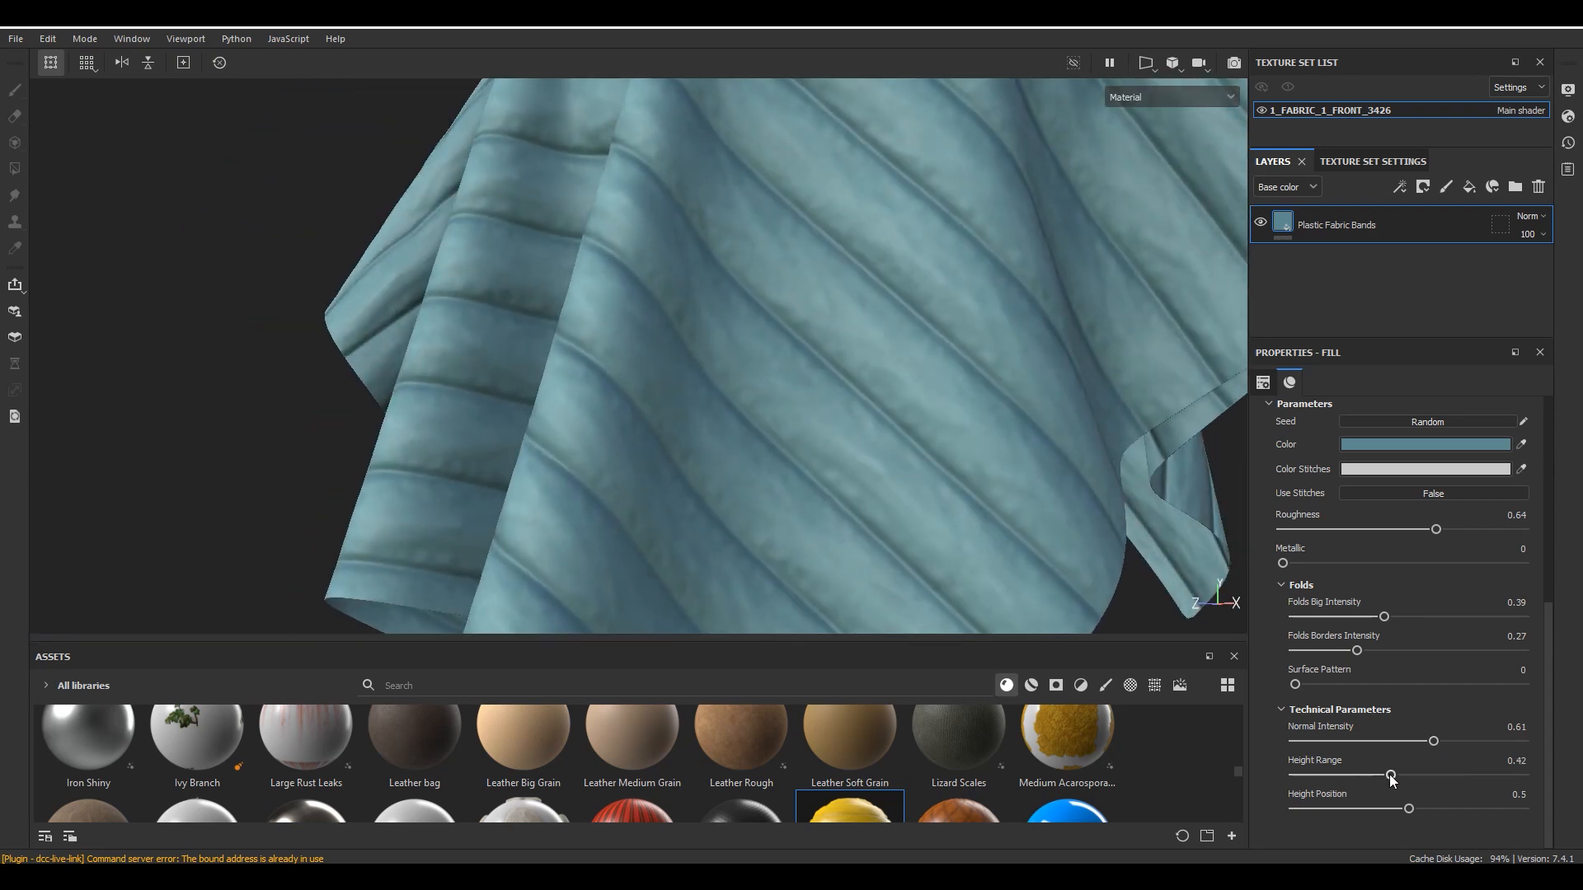
{"action": "scroll", "coordinate": [850, 383], "scroll_direction": "down", "scroll_amount": 2}
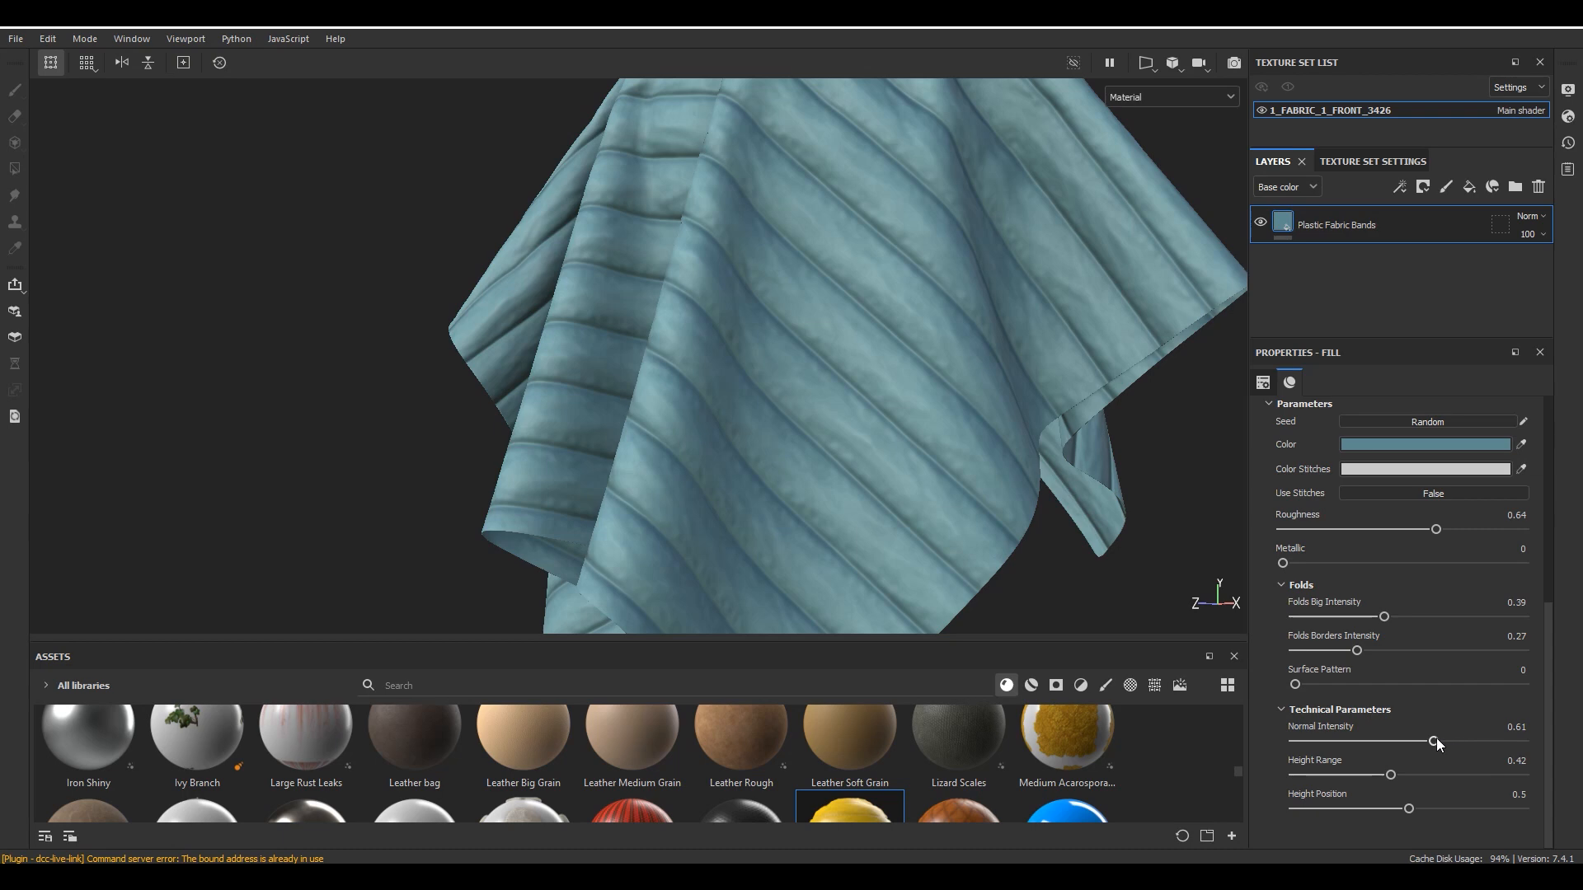
{"action": "scroll", "coordinate": [820, 423], "scroll_direction": "down", "scroll_amount": 2}
{"action": "left_click_drag", "start_coordinate": [820, 422], "coordinate": [799, 269], "text": "alt"}
{"action": "scroll", "coordinate": [799, 269], "scroll_direction": "up", "scroll_amount": 3}
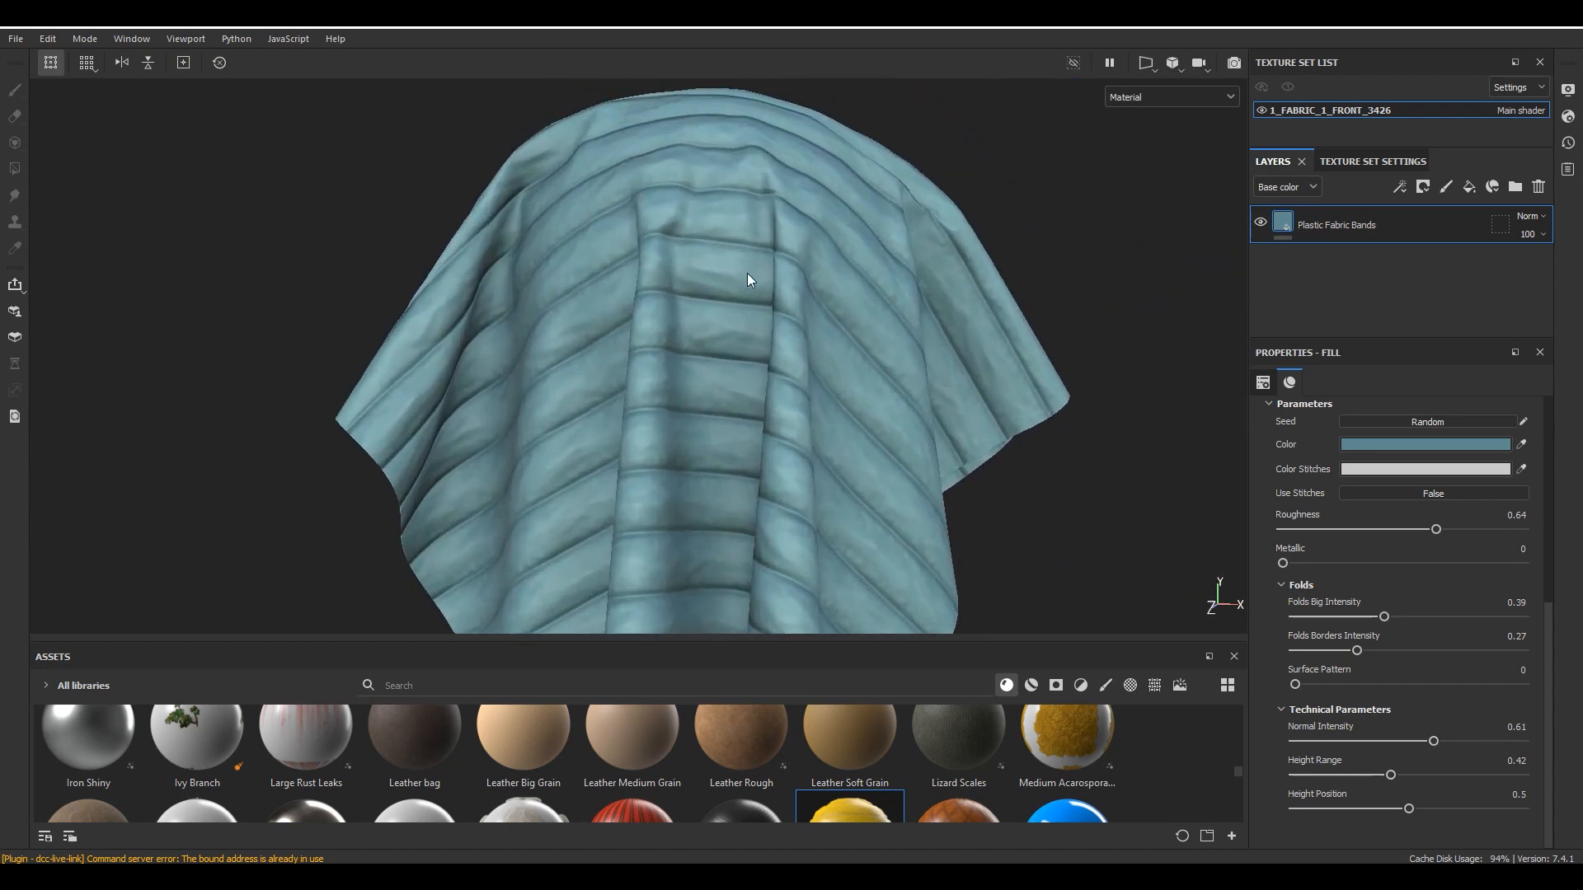
{"action": "left_click", "coordinate": [1377, 443]}
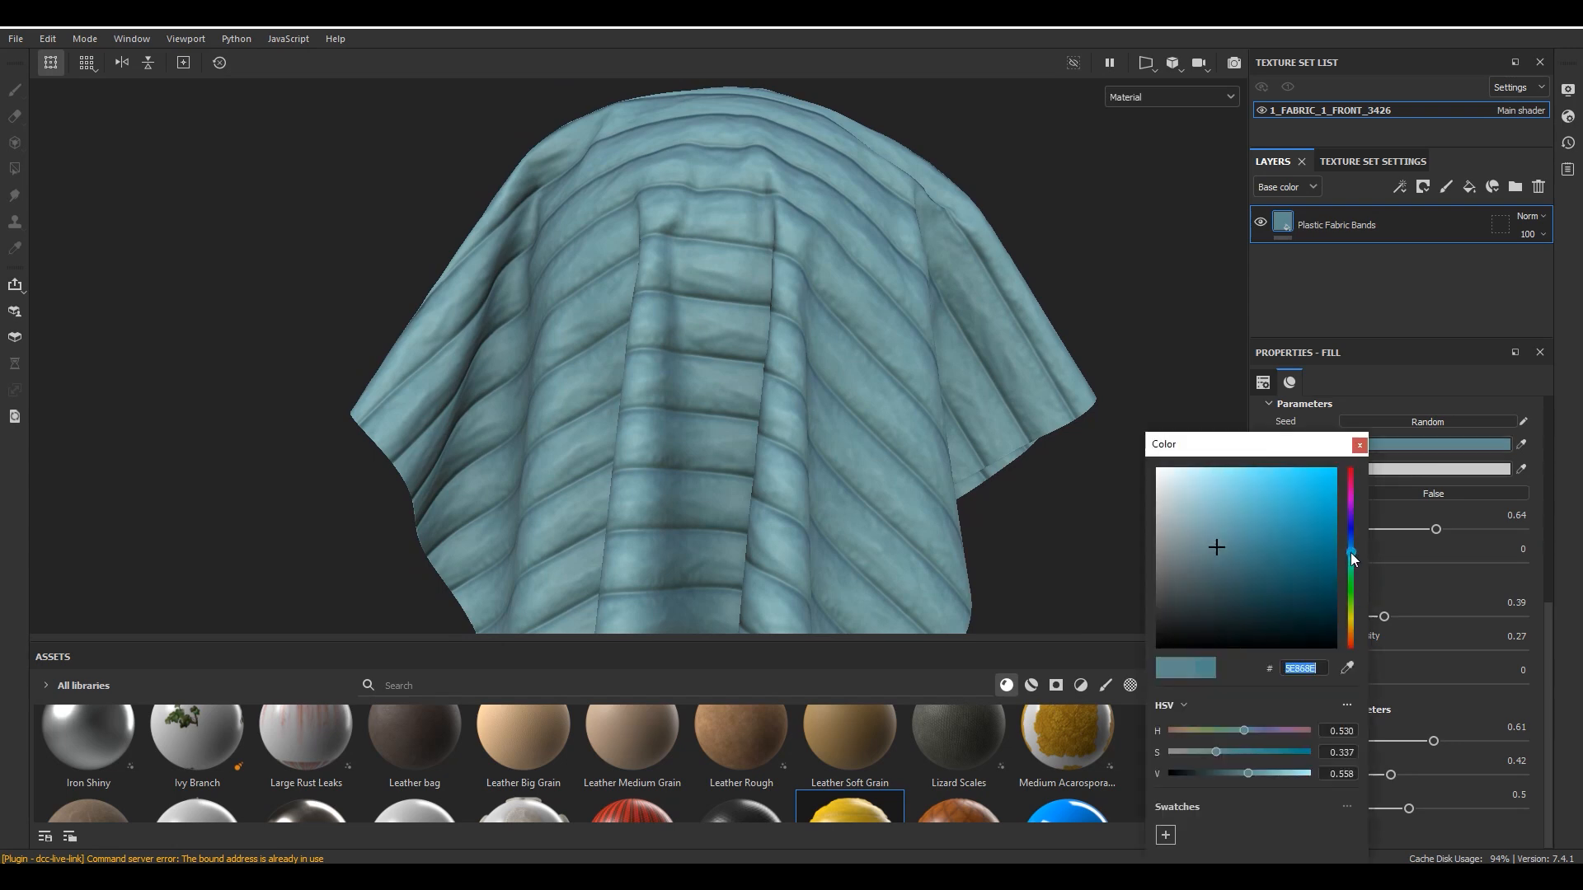
{"action": "scroll", "coordinate": [805, 353], "scroll_direction": "down", "scroll_amount": 3}
{"action": "left_click_drag", "start_coordinate": [805, 353], "coordinate": [969, 346], "text": "alt"}
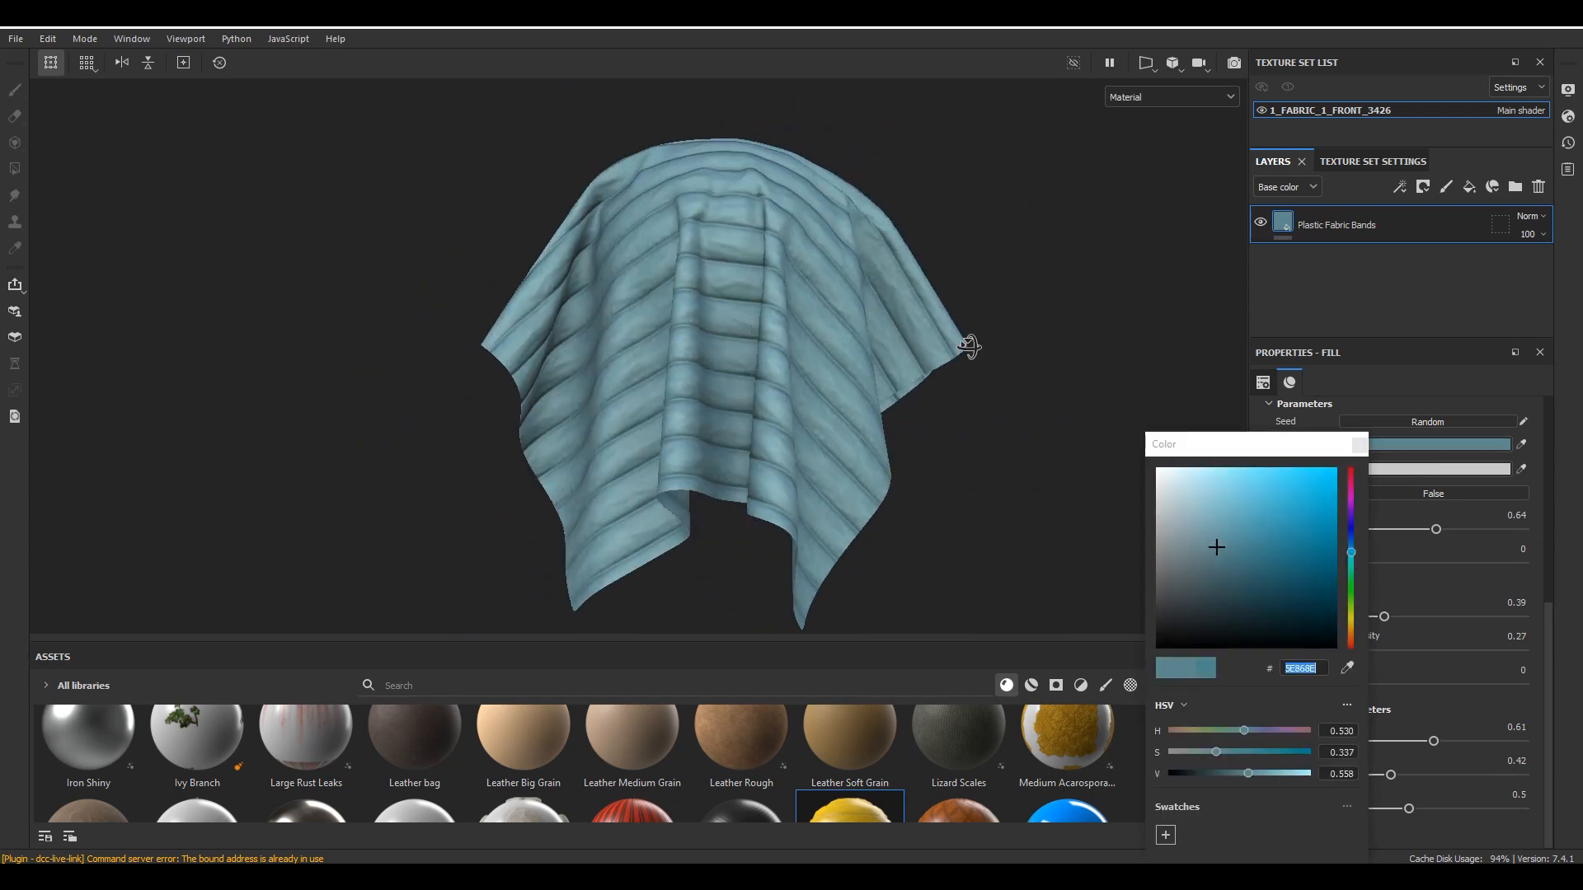
{"action": "left_click", "coordinate": [1360, 447]}
Raise the Plastic Fabric Bands material's Roughness to 0.66 and check the cloth up close.
{"action": "left_click_drag", "start_coordinate": [1437, 530], "coordinate": [1441, 530]}
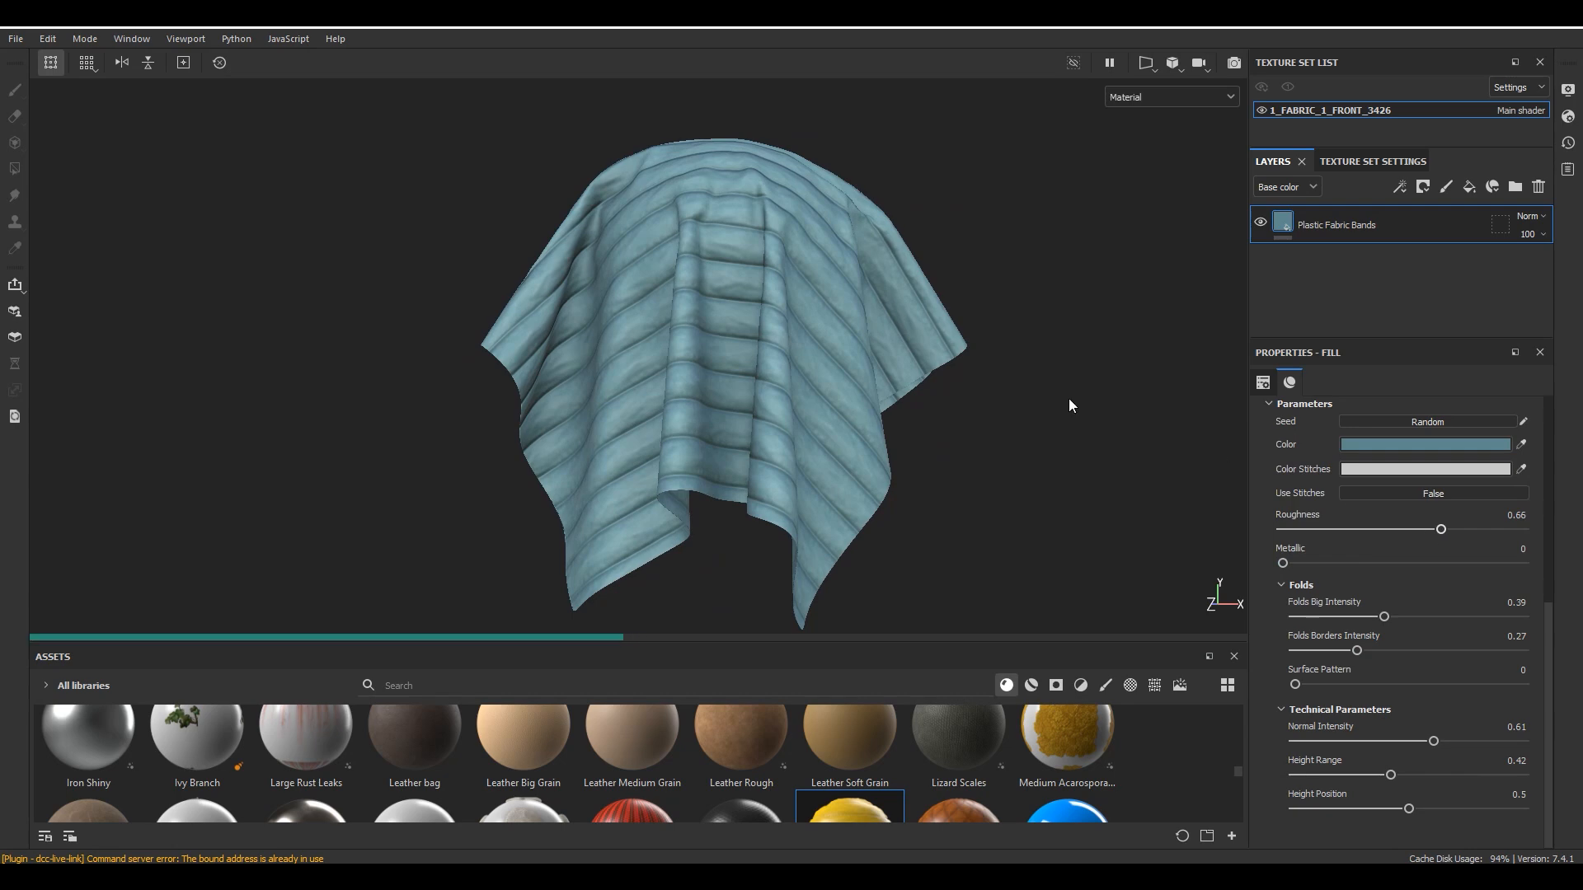
{"action": "scroll", "coordinate": [774, 274], "scroll_direction": "up", "scroll_amount": 2}
{"action": "scroll", "coordinate": [774, 274], "scroll_direction": "up", "scroll_amount": 1}
{"action": "left_click_drag", "start_coordinate": [777, 275], "coordinate": [829, 284], "text": "alt"}
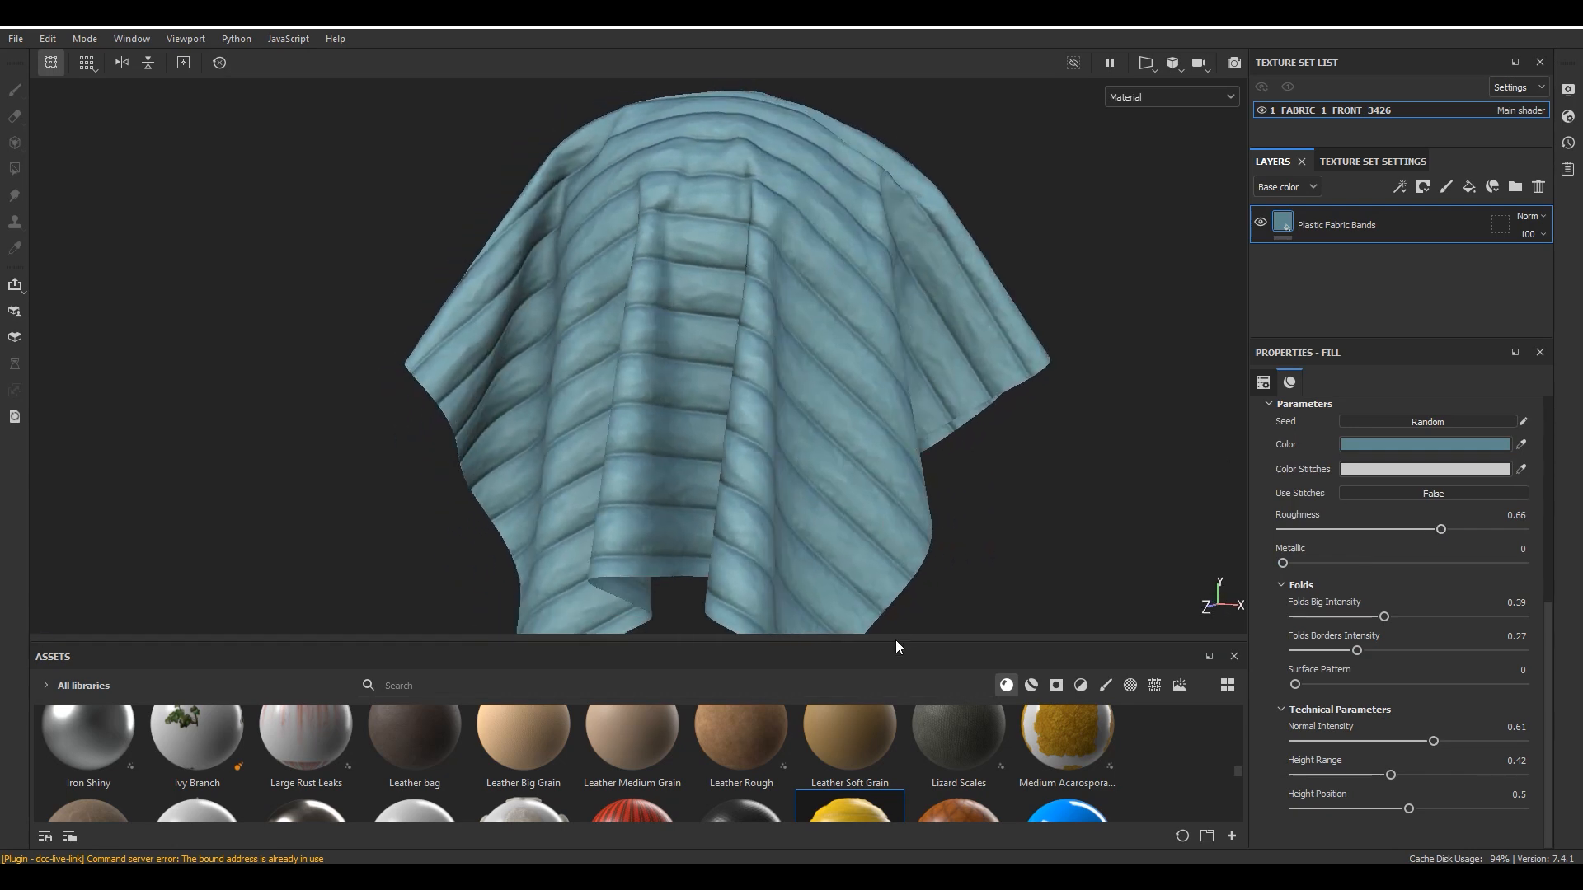
Search the materials for "fabr" and apply Fabric Rough to the cloth as a new layer above Plastic Fabric Bands.
{"action": "left_click_drag", "start_coordinate": [896, 639], "coordinate": [894, 553]}
{"action": "left_click", "coordinate": [803, 592]}
{"action": "type", "text": "fabr"}
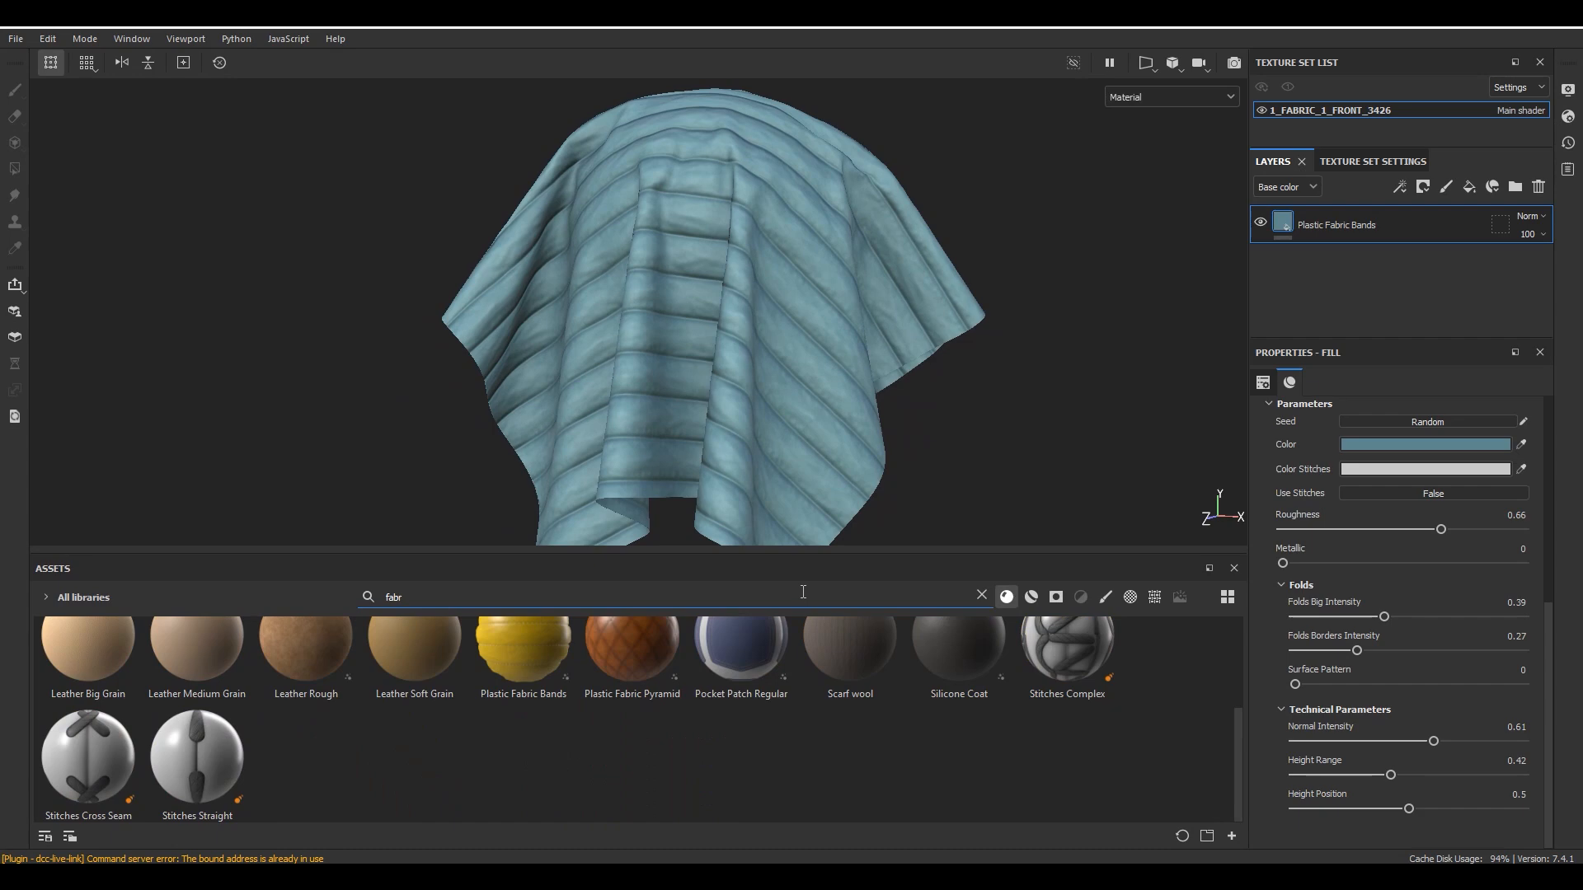
{"action": "scroll", "coordinate": [803, 725], "scroll_direction": "up", "scroll_amount": 3}
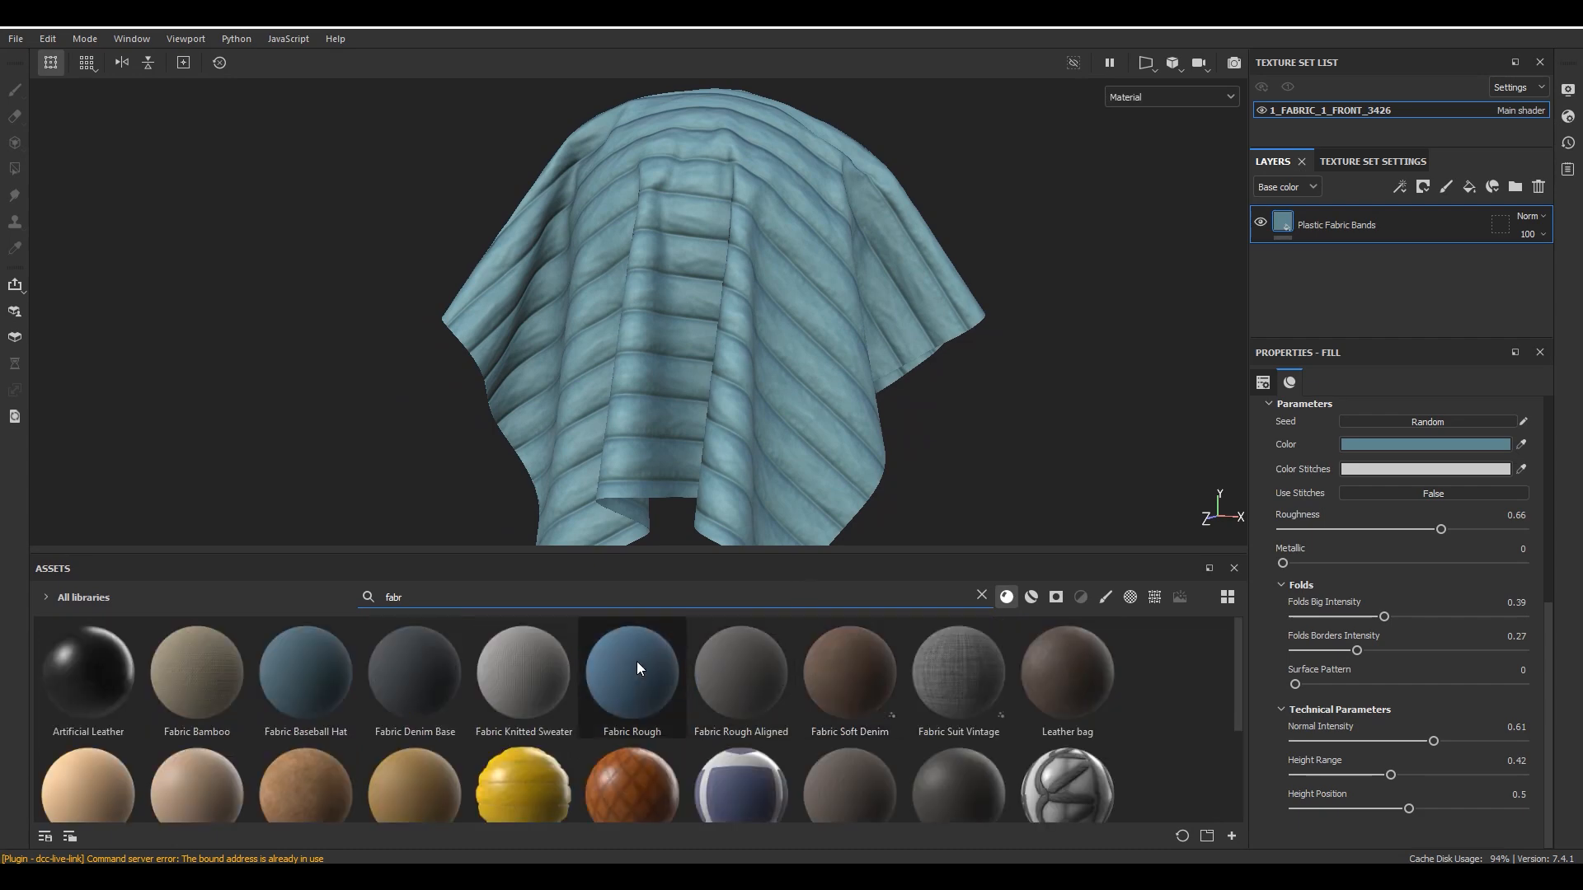
{"action": "left_click_drag", "start_coordinate": [636, 661], "coordinate": [768, 363]}
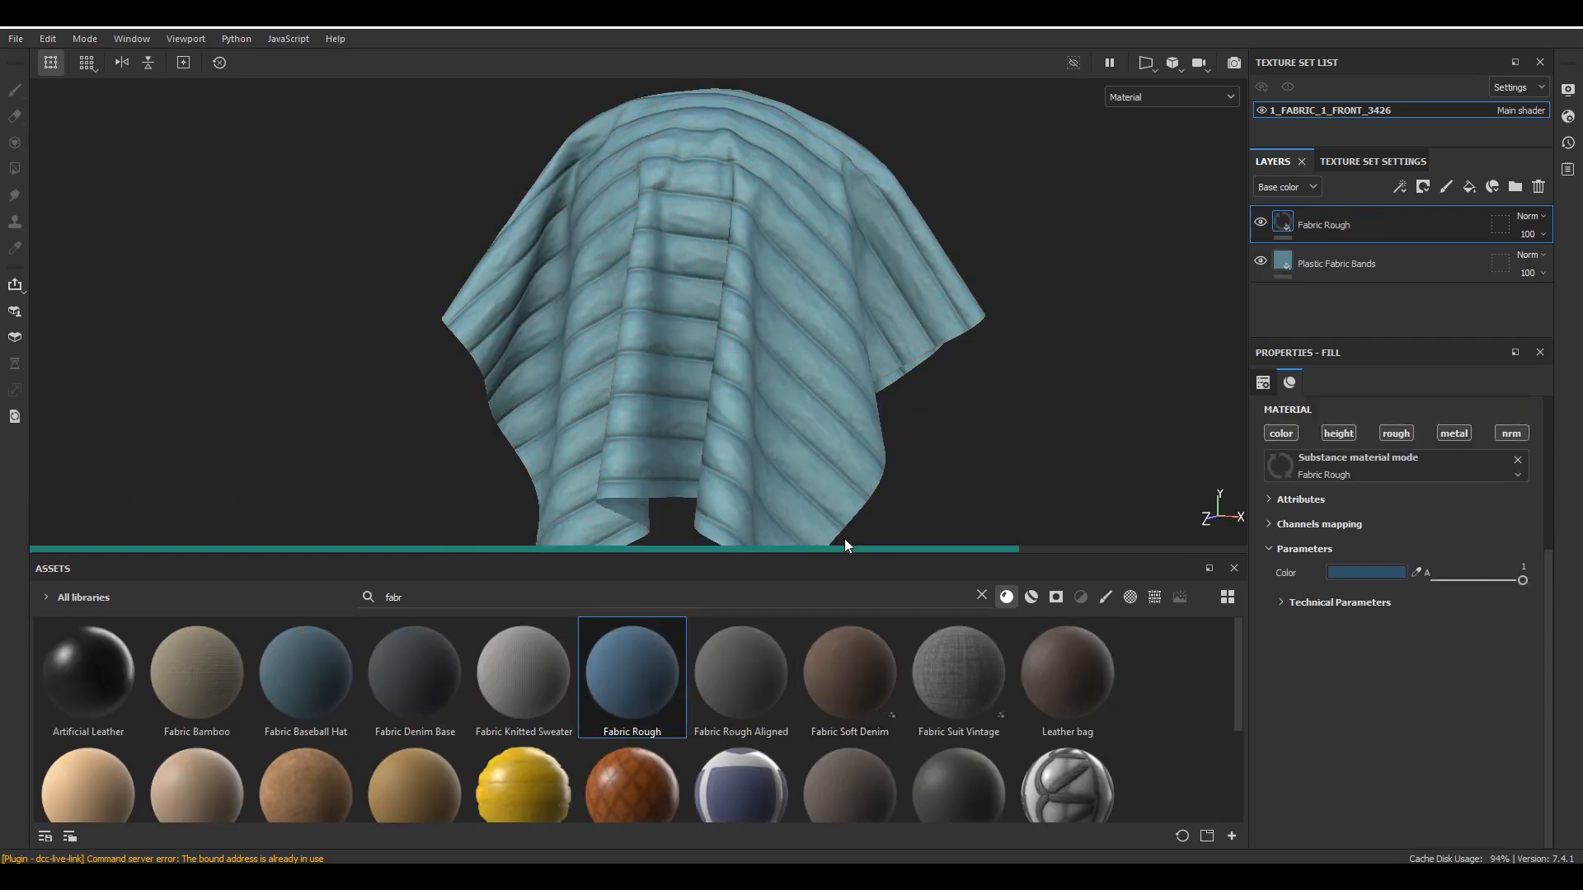
{"action": "left_click_drag", "start_coordinate": [838, 553], "coordinate": [829, 641]}
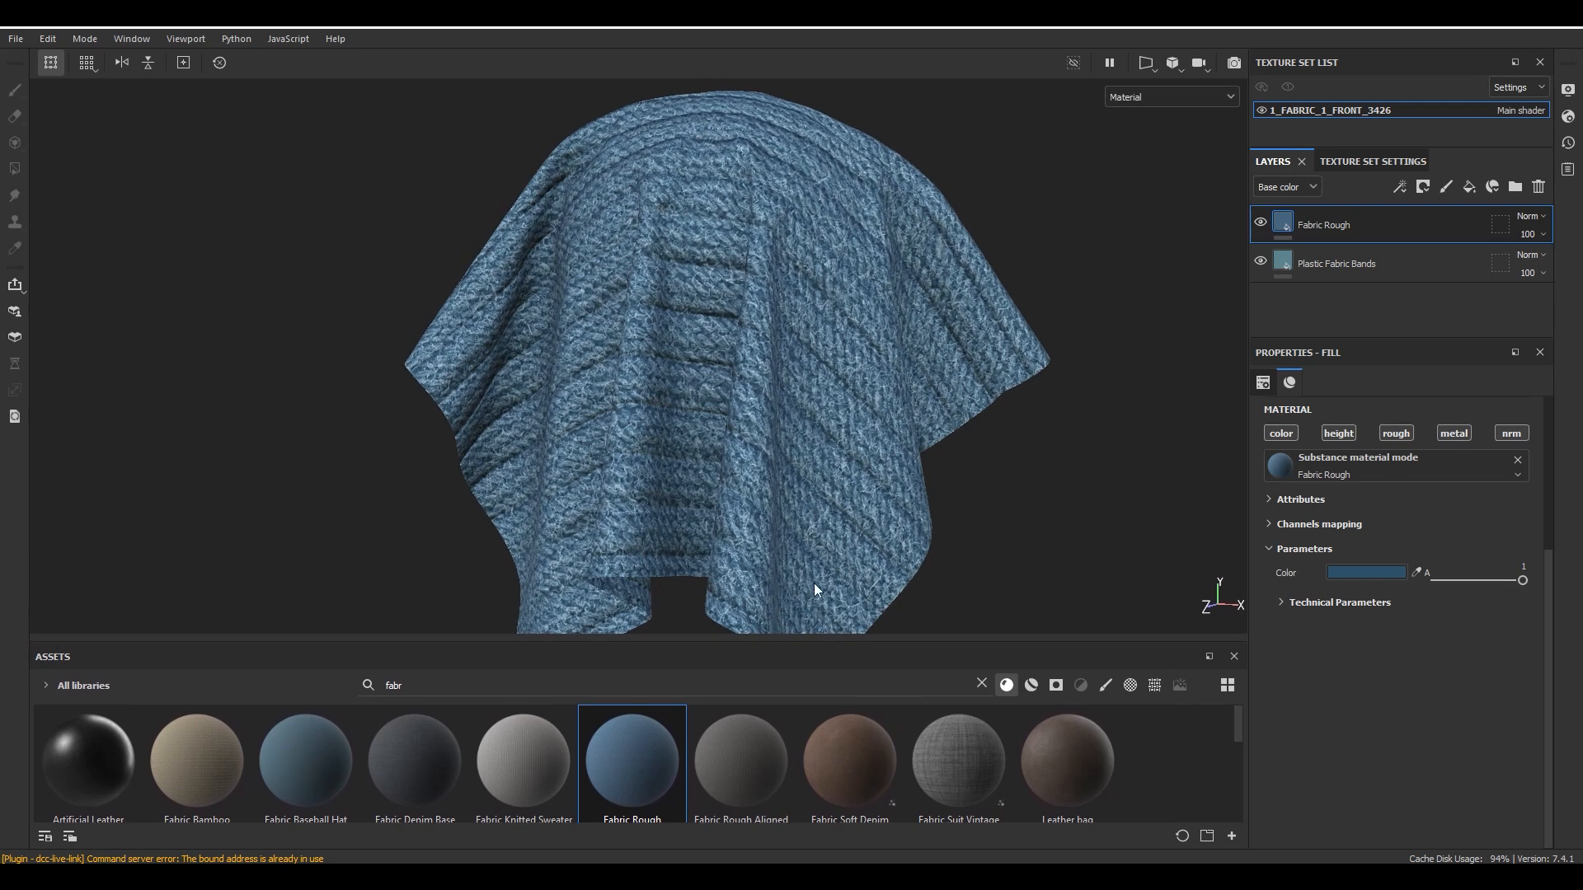
Set the Fabric Rough layer's UV scale to 10 and inspect the weave.
{"action": "scroll", "coordinate": [891, 408], "scroll_direction": "up", "scroll_amount": 3}
{"action": "left_click_drag", "start_coordinate": [894, 404], "coordinate": [789, 305], "text": "alt"}
{"action": "scroll", "coordinate": [1401, 552], "scroll_direction": "up", "scroll_amount": 5}
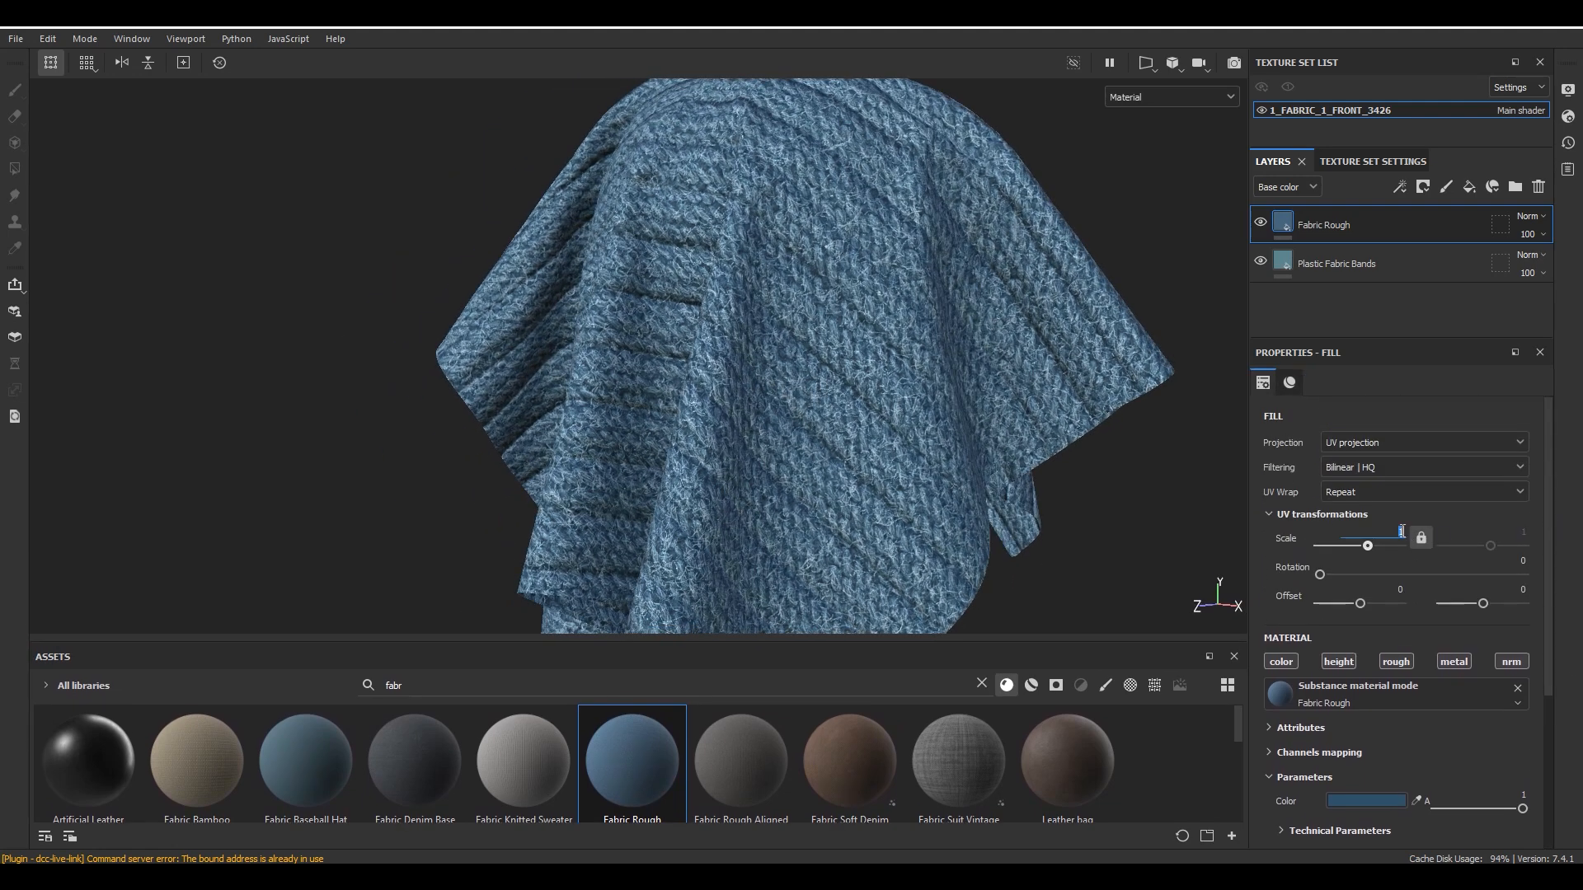
{"action": "key", "text": "Return"}
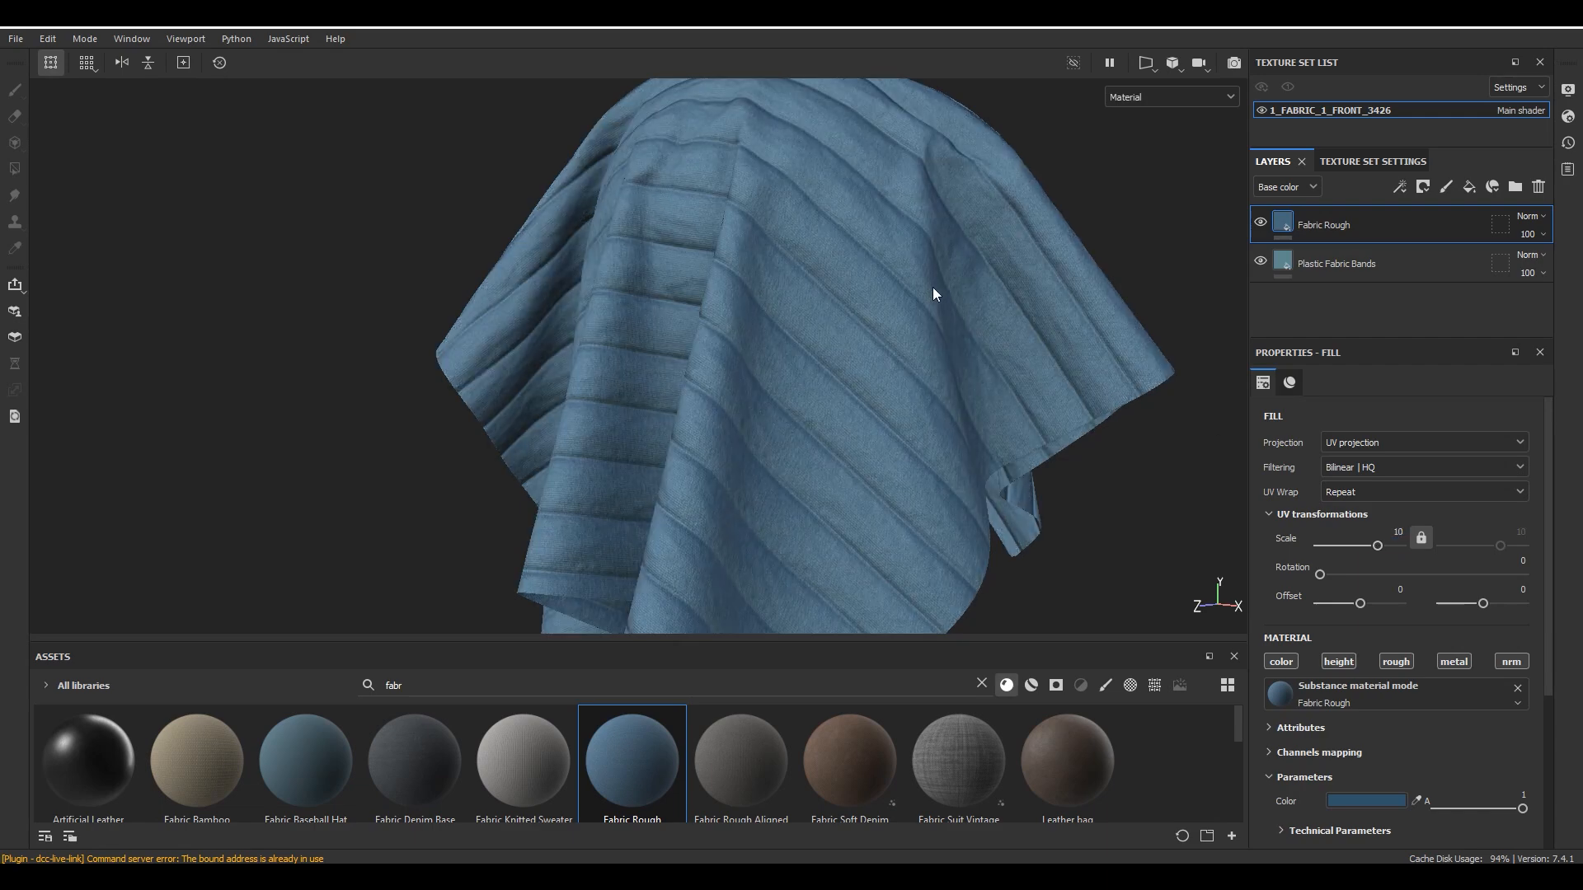
{"action": "scroll", "coordinate": [935, 294], "scroll_direction": "up", "scroll_amount": 6}
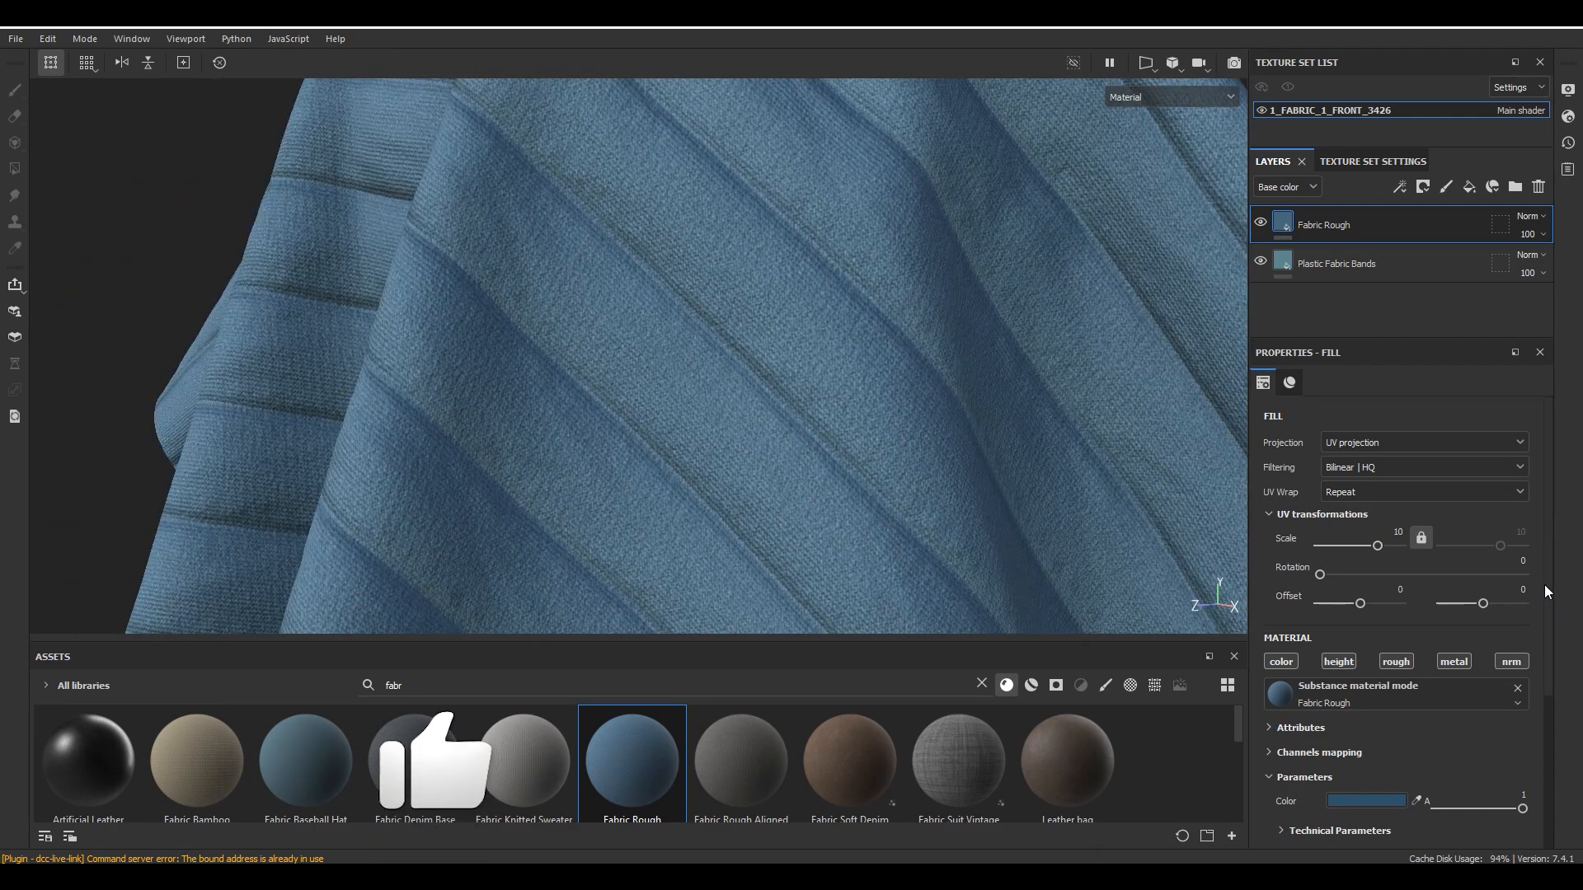
Set the Fabric Rough layer's UV scale to 15 and check the finer weave across the cloth.
{"action": "type", "text": "5"}
{"action": "key", "text": "Return"}
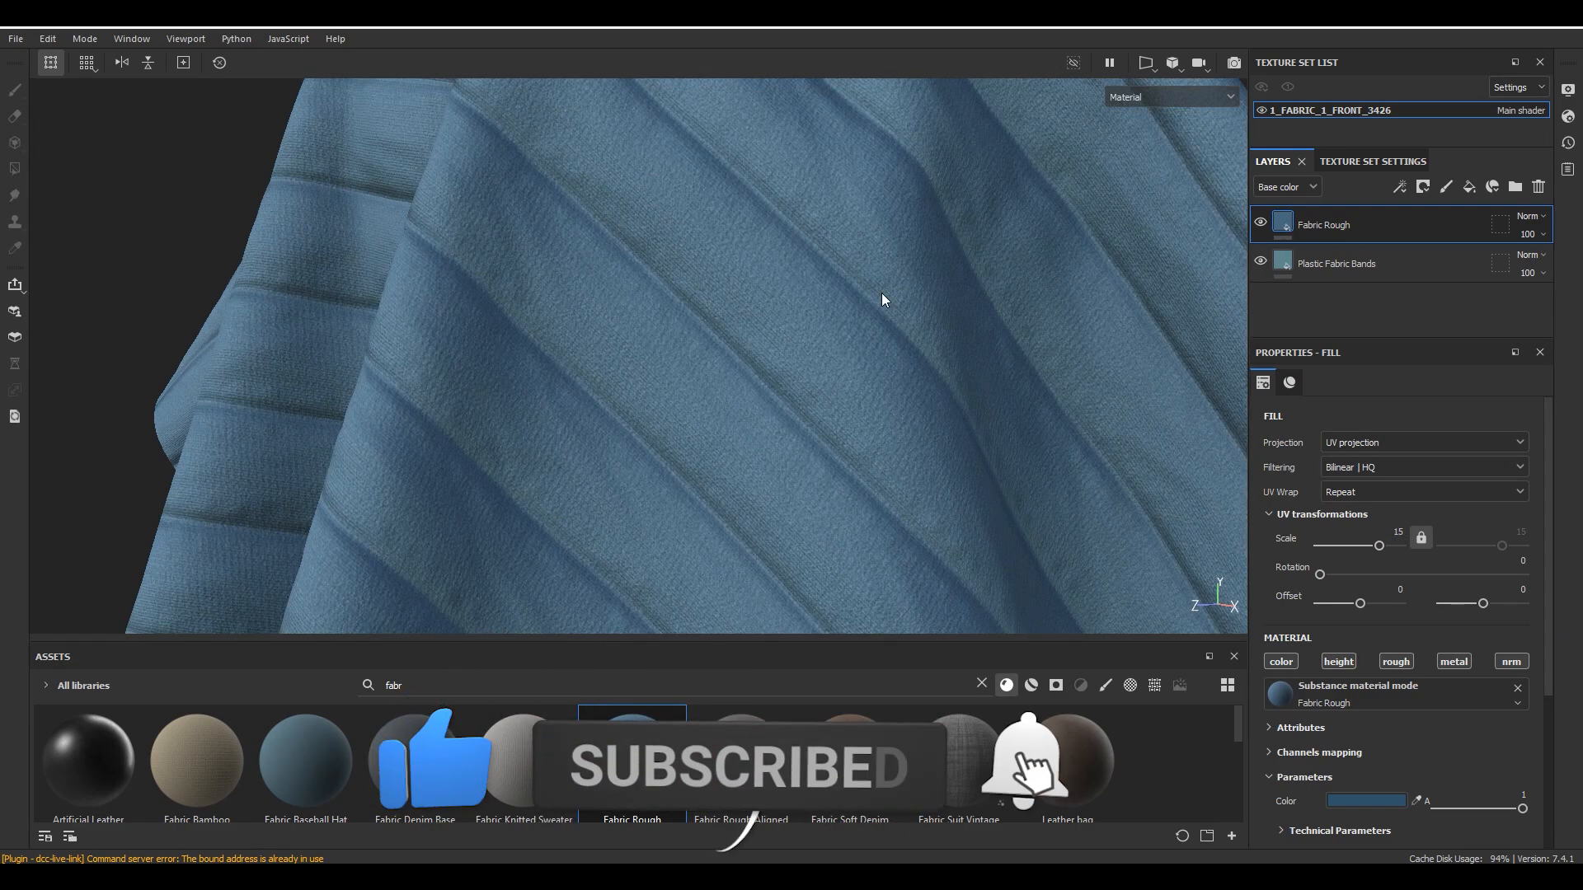
{"action": "left_click_drag", "start_coordinate": [894, 308], "coordinate": [802, 251], "text": "alt"}
{"action": "scroll", "coordinate": [874, 290], "scroll_direction": "down", "scroll_amount": 4}
{"action": "mouse_move", "coordinate": [873, 289]}
{"action": "left_mouse_down", "text": "alt"}
{"action": "mouse_move", "coordinate": [827, 297]}
{"action": "mouse_move", "coordinate": [862, 301]}
{"action": "left_mouse_up", "text": "alt"}
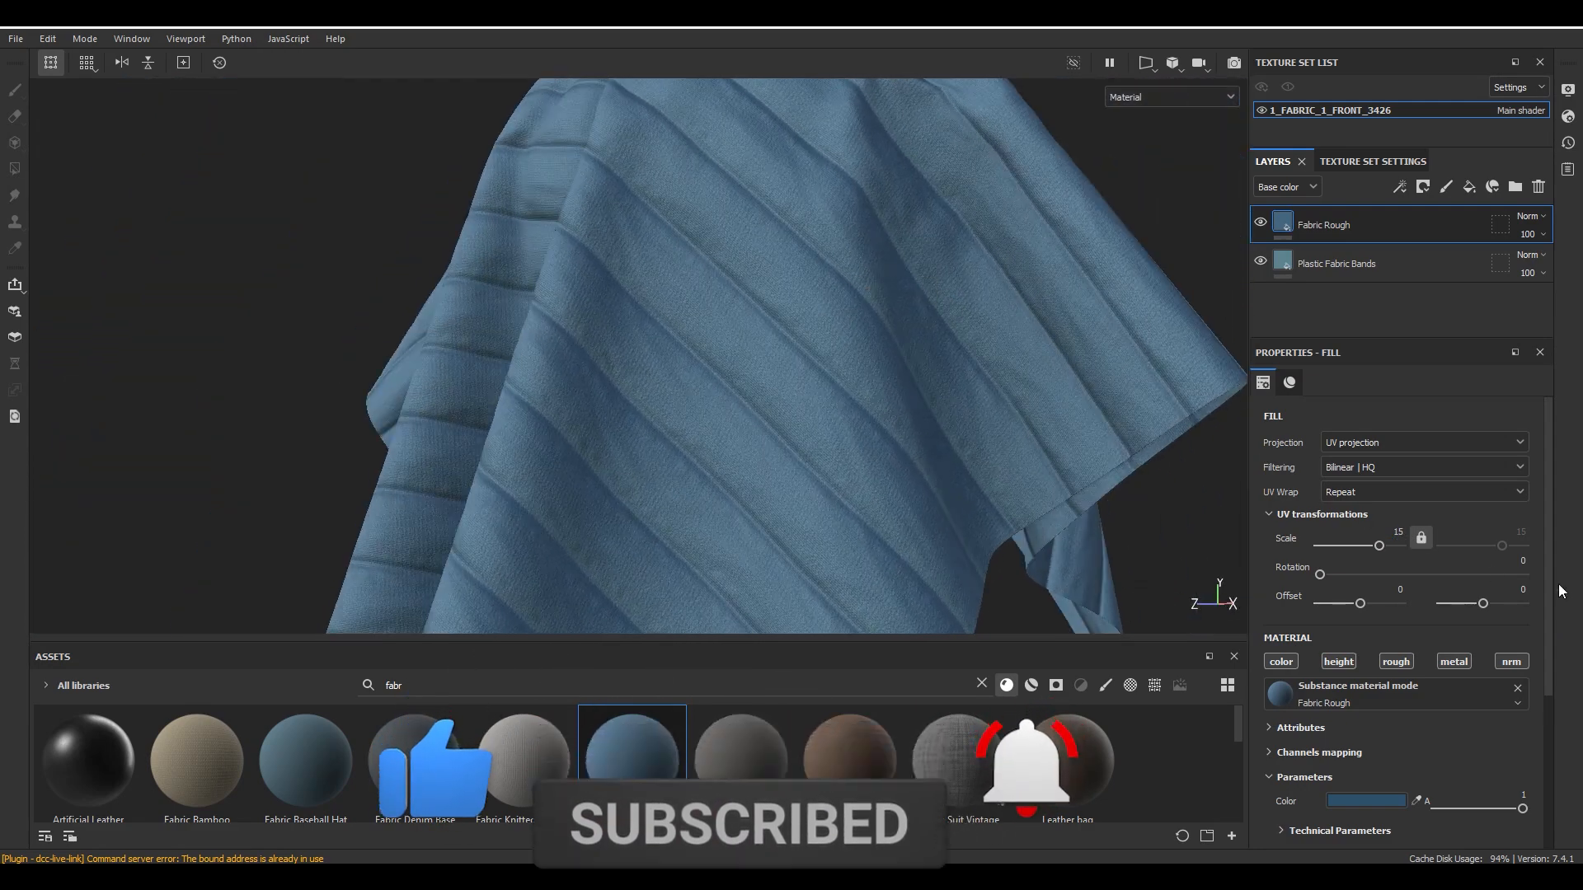
Set the Fabric Rough layer's Normal Intensity to 2.21 in its technical parameters.
{"action": "scroll", "coordinate": [1548, 714], "scroll_direction": "down", "scroll_amount": 3}
{"action": "left_click", "coordinate": [1302, 604]}
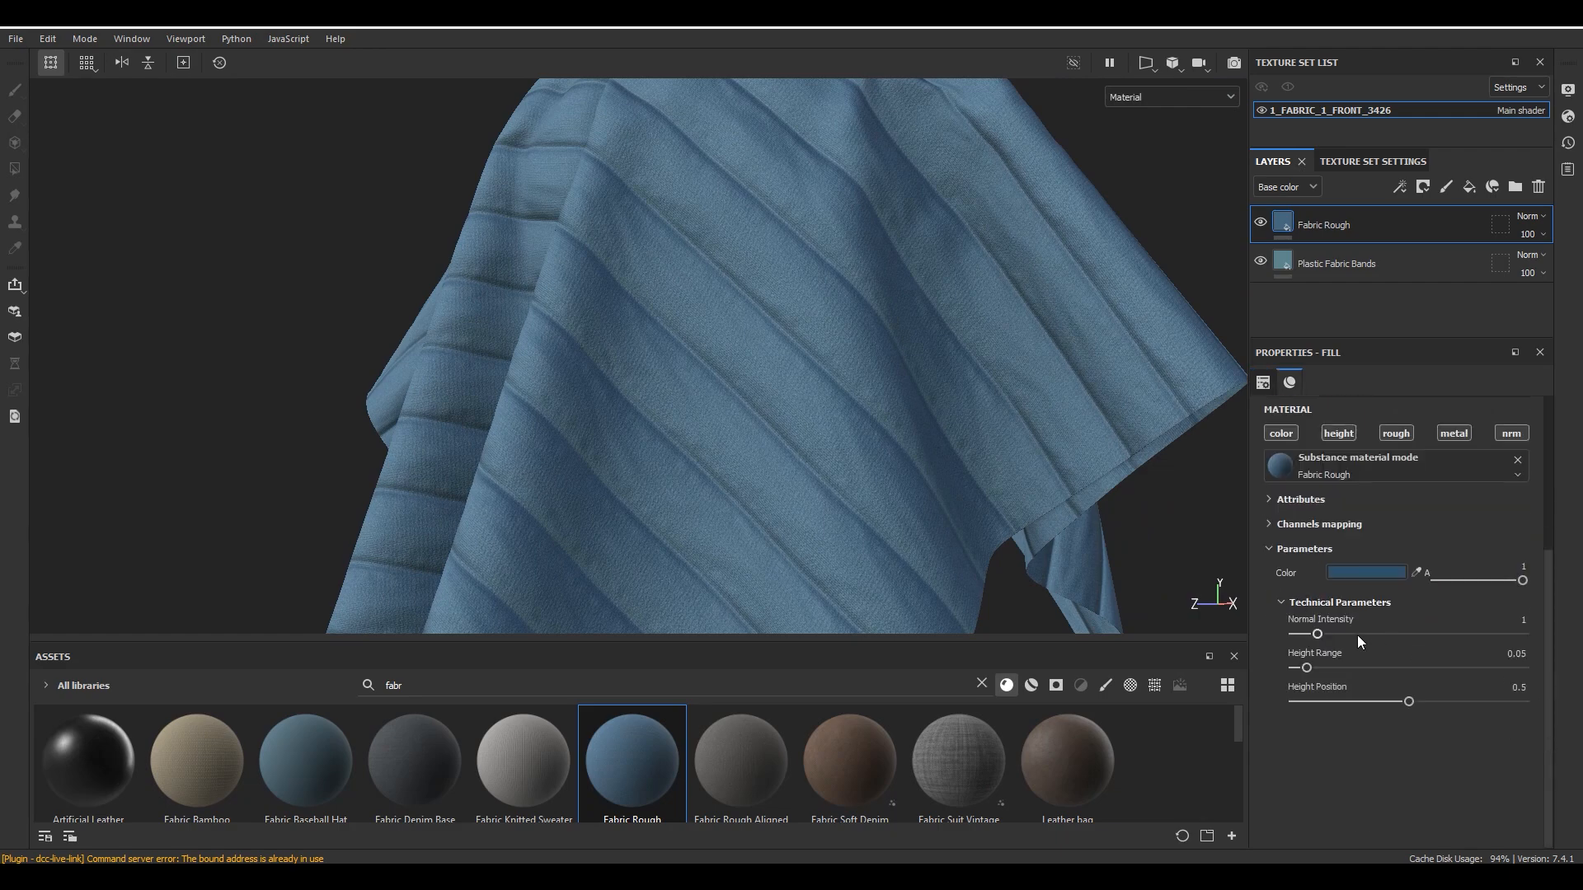
{"action": "left_click_drag", "start_coordinate": [1320, 636], "coordinate": [1346, 637]}
{"action": "scroll", "coordinate": [818, 320], "scroll_direction": "up", "scroll_amount": 2}
{"action": "left_click_drag", "start_coordinate": [815, 343], "coordinate": [969, 347], "text": "alt"}
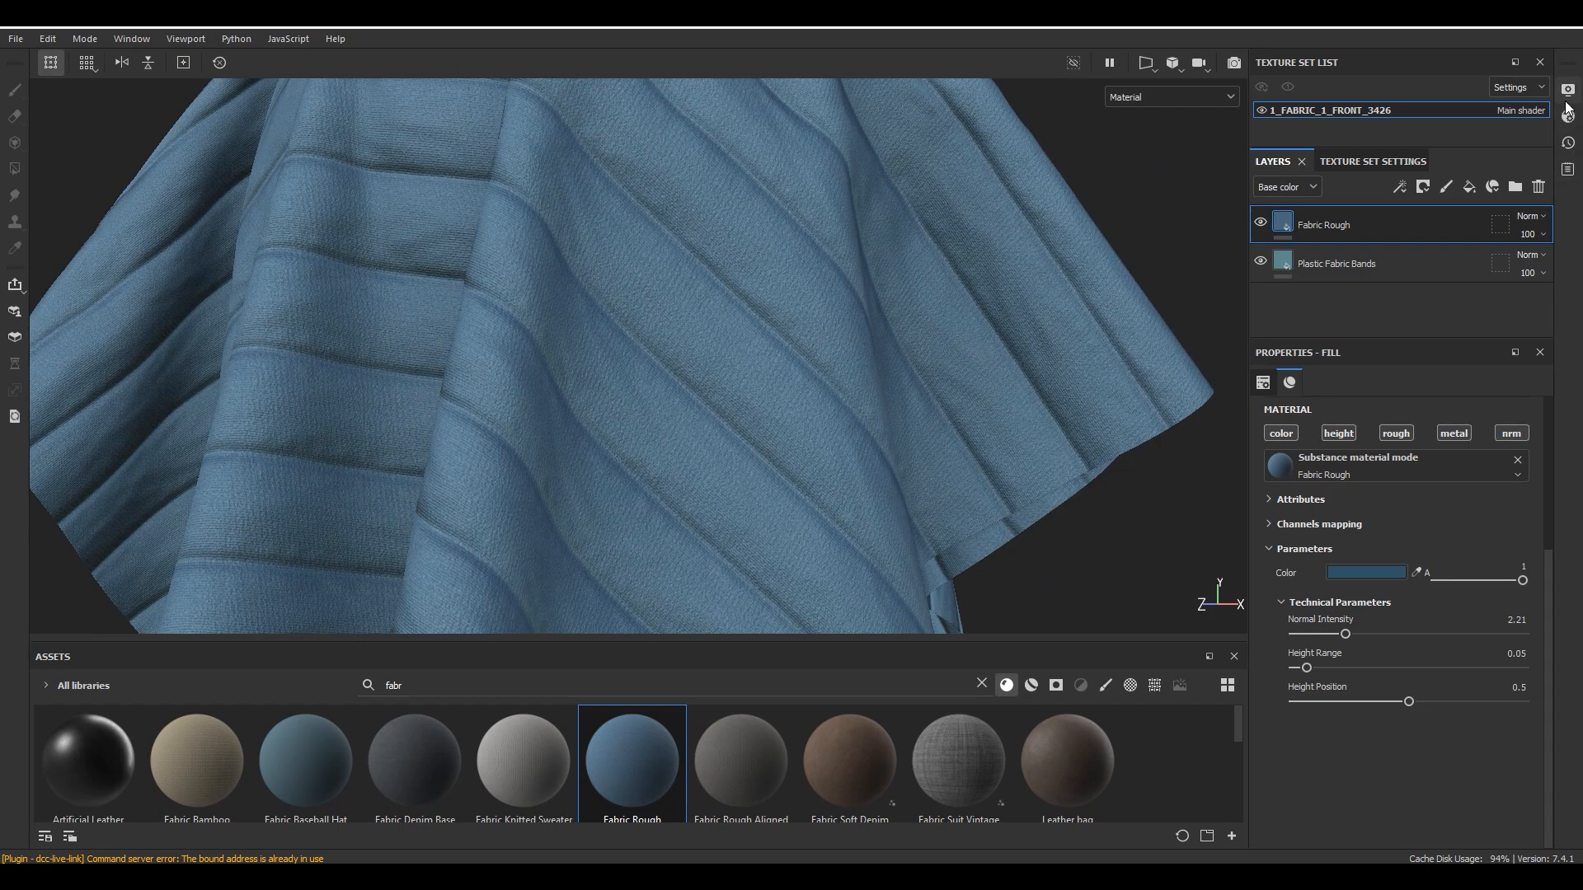
Brighten the environment lighting on the cloth slightly through the display settings.
{"action": "left_click", "coordinate": [1568, 90]}
{"action": "left_click_drag", "start_coordinate": [1396, 198], "coordinate": [1400, 198]}
{"action": "left_click", "coordinate": [1567, 92]}
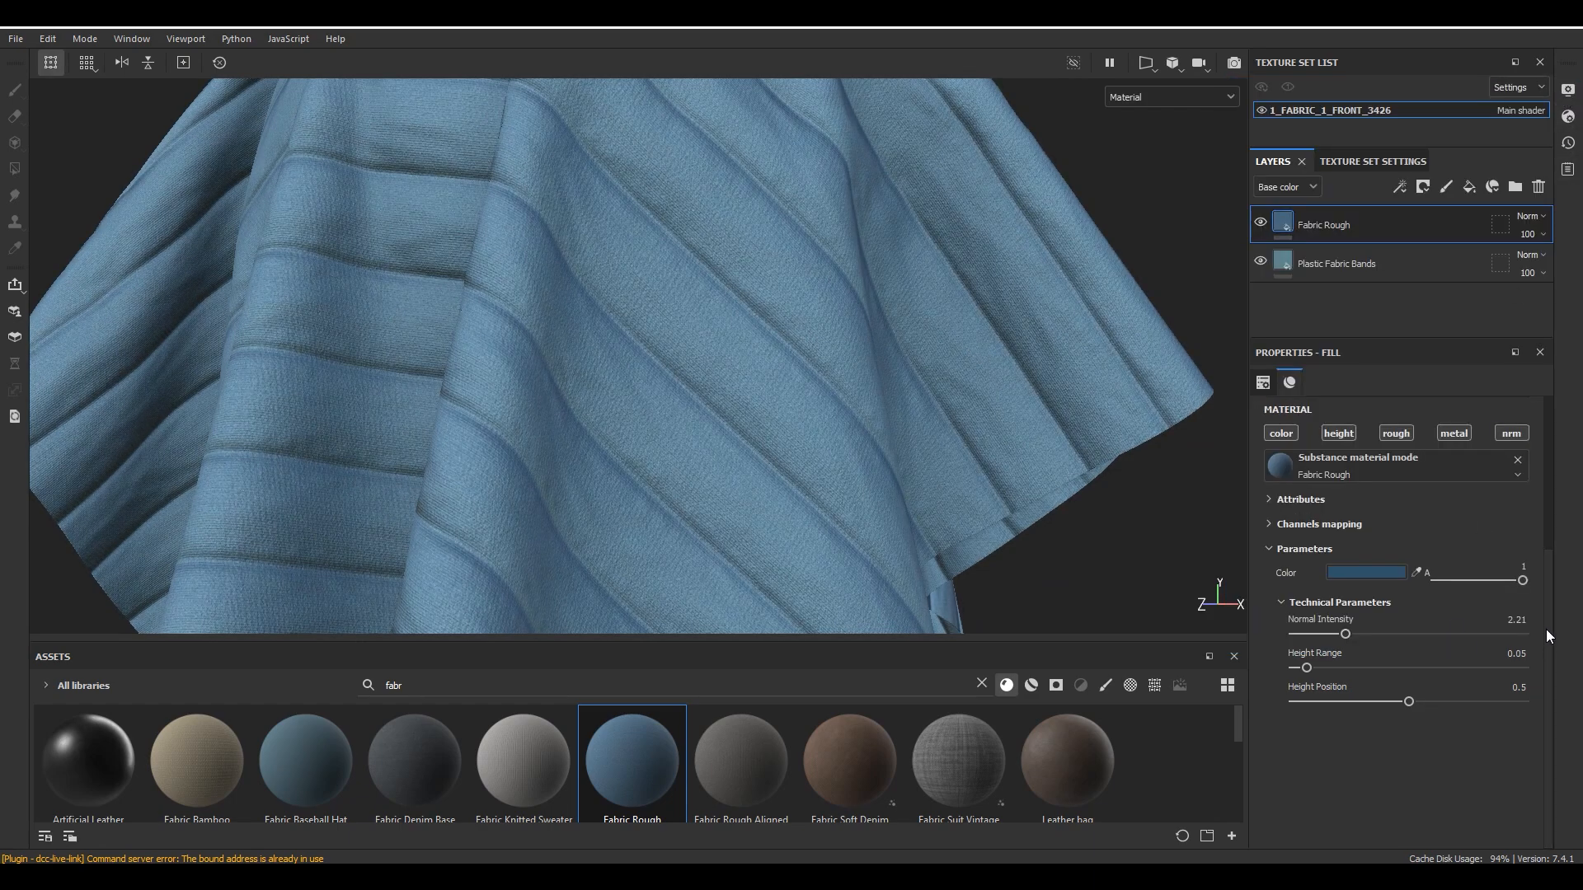
Reduce the Fabric Rough layer's Normal Intensity to 1.88 and check the weave near and far.
{"action": "left_click_drag", "start_coordinate": [1344, 636], "coordinate": [1337, 635]}
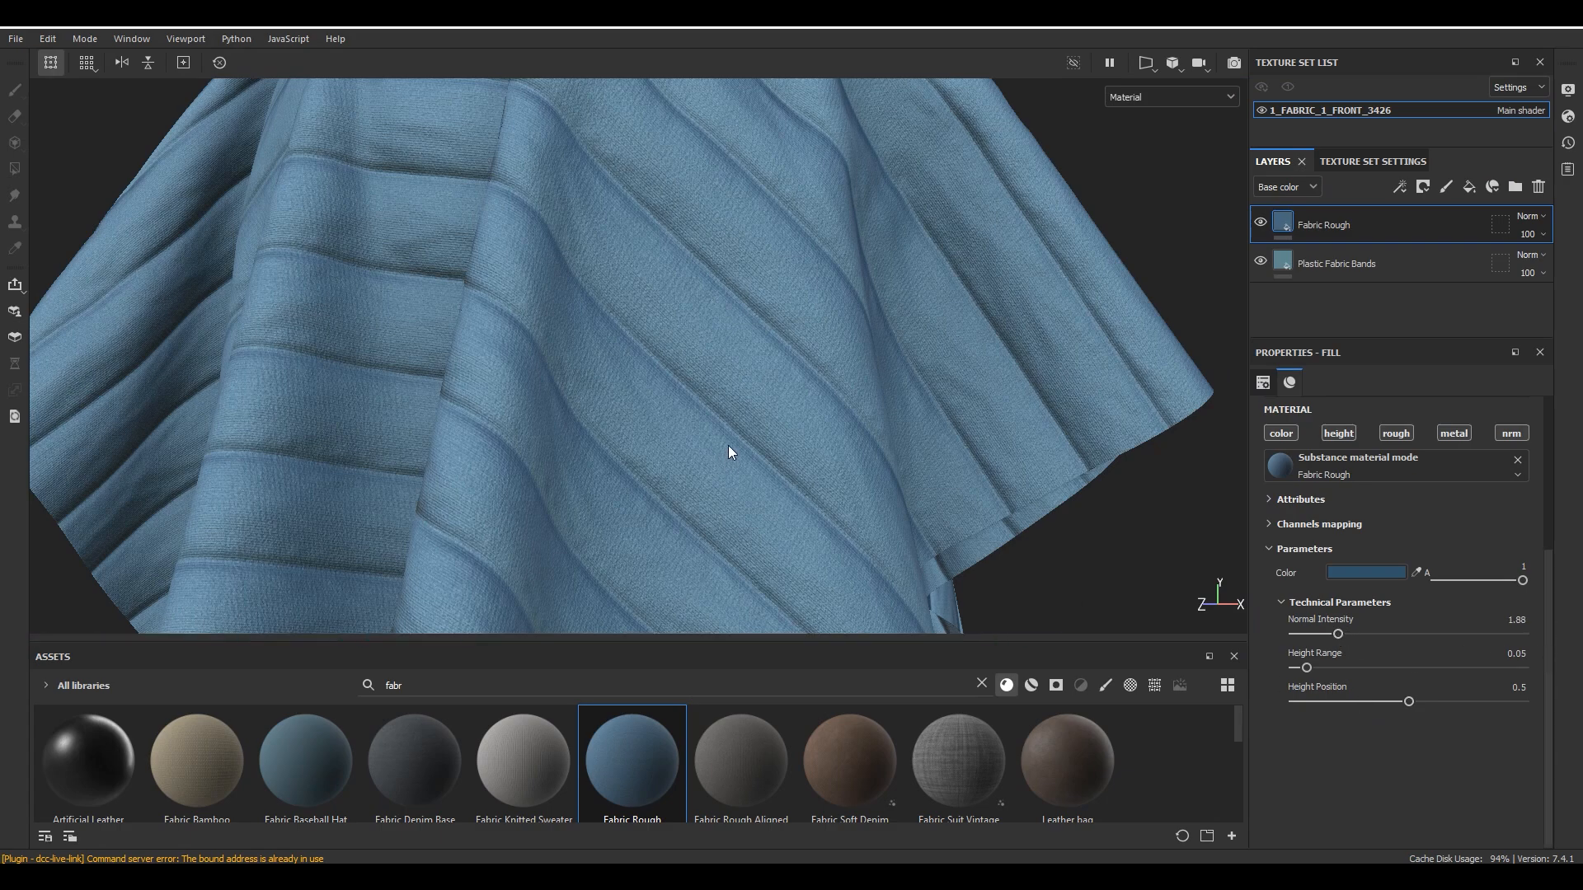
{"action": "scroll", "coordinate": [739, 240], "scroll_direction": "down", "scroll_amount": 2}
{"action": "scroll", "coordinate": [739, 240], "scroll_direction": "up", "scroll_amount": 5}
{"action": "left_click_drag", "start_coordinate": [766, 290], "coordinate": [746, 350], "text": "alt"}
{"action": "scroll", "coordinate": [777, 339], "scroll_direction": "down", "scroll_amount": 5}
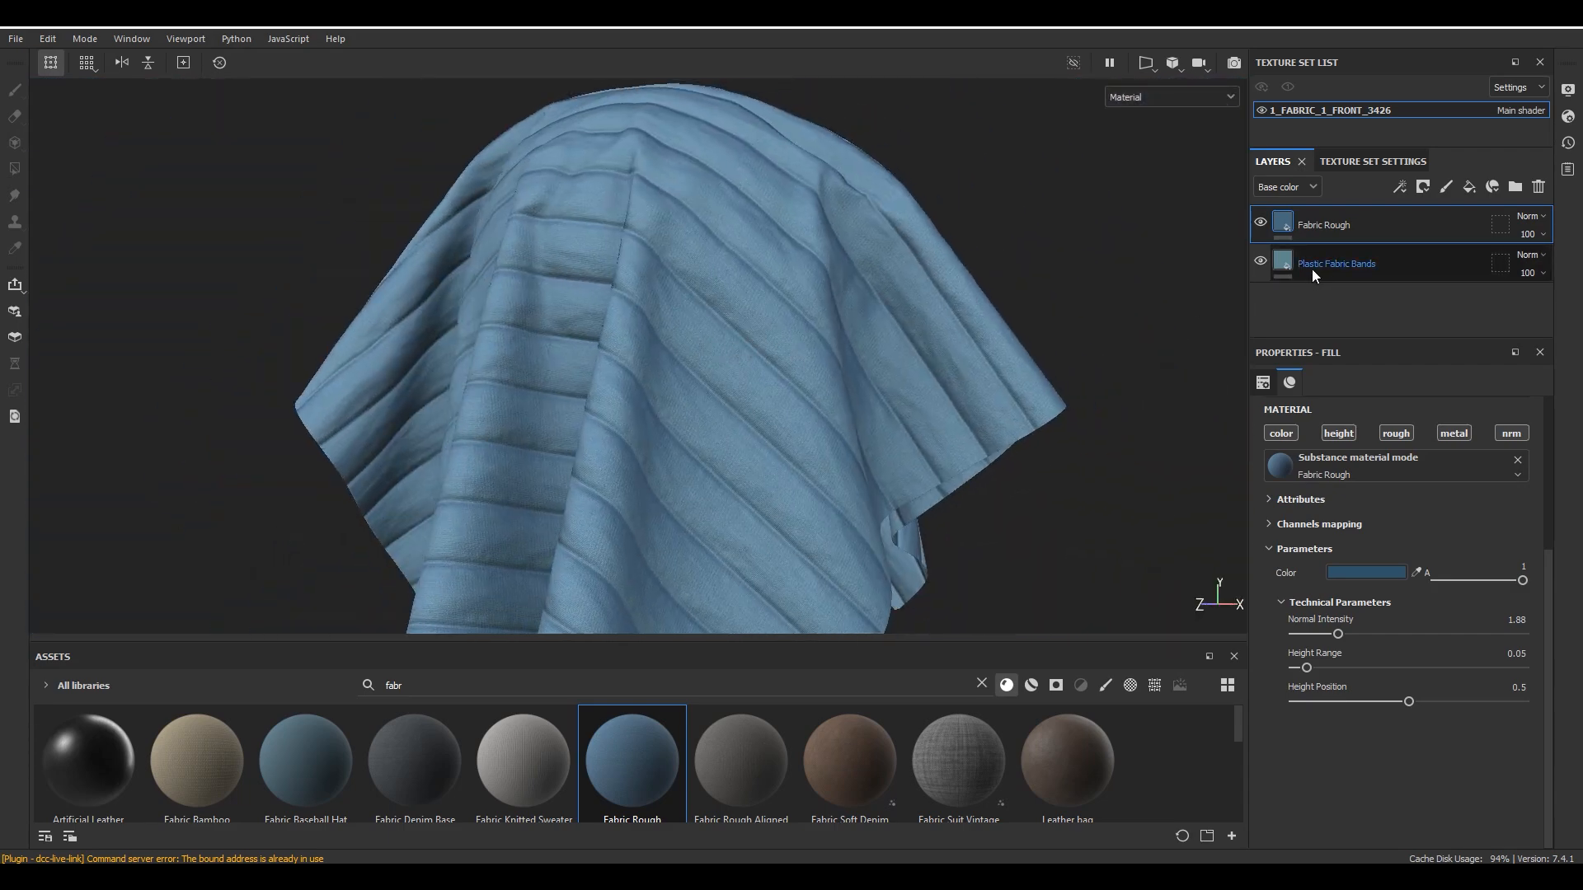
Turn off the color channel of the Plastic Fabric Bands layer, leaving height, rough and metal active.
{"action": "left_click", "coordinate": [1314, 268]}
{"action": "scroll", "coordinate": [703, 262], "scroll_direction": "up", "scroll_amount": 5}
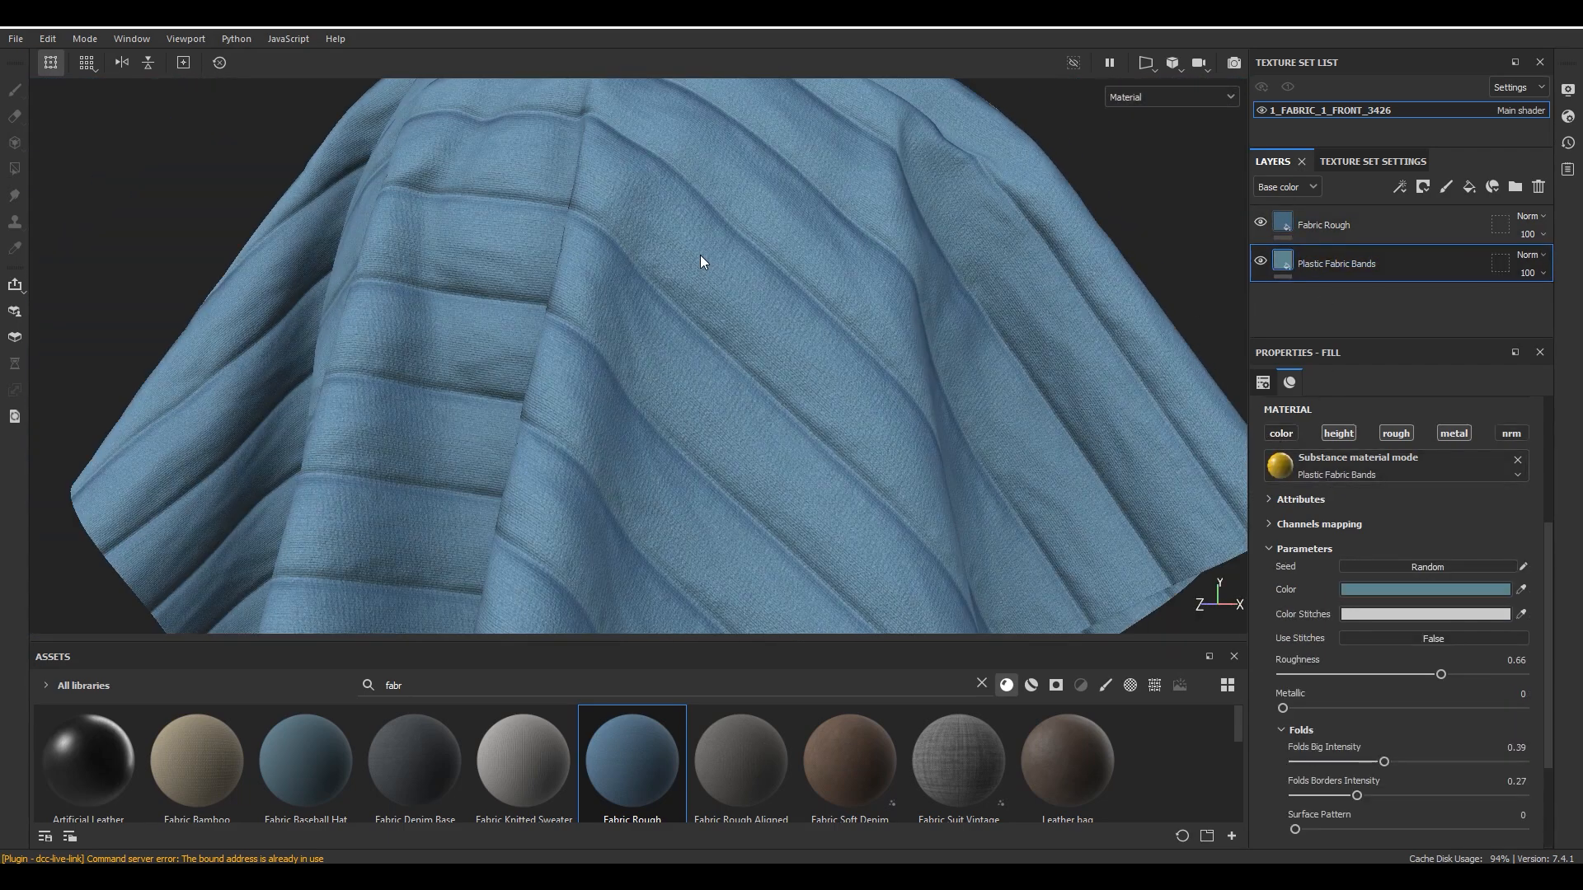
{"action": "left_click_drag", "start_coordinate": [799, 293], "coordinate": [775, 301], "text": "alt"}
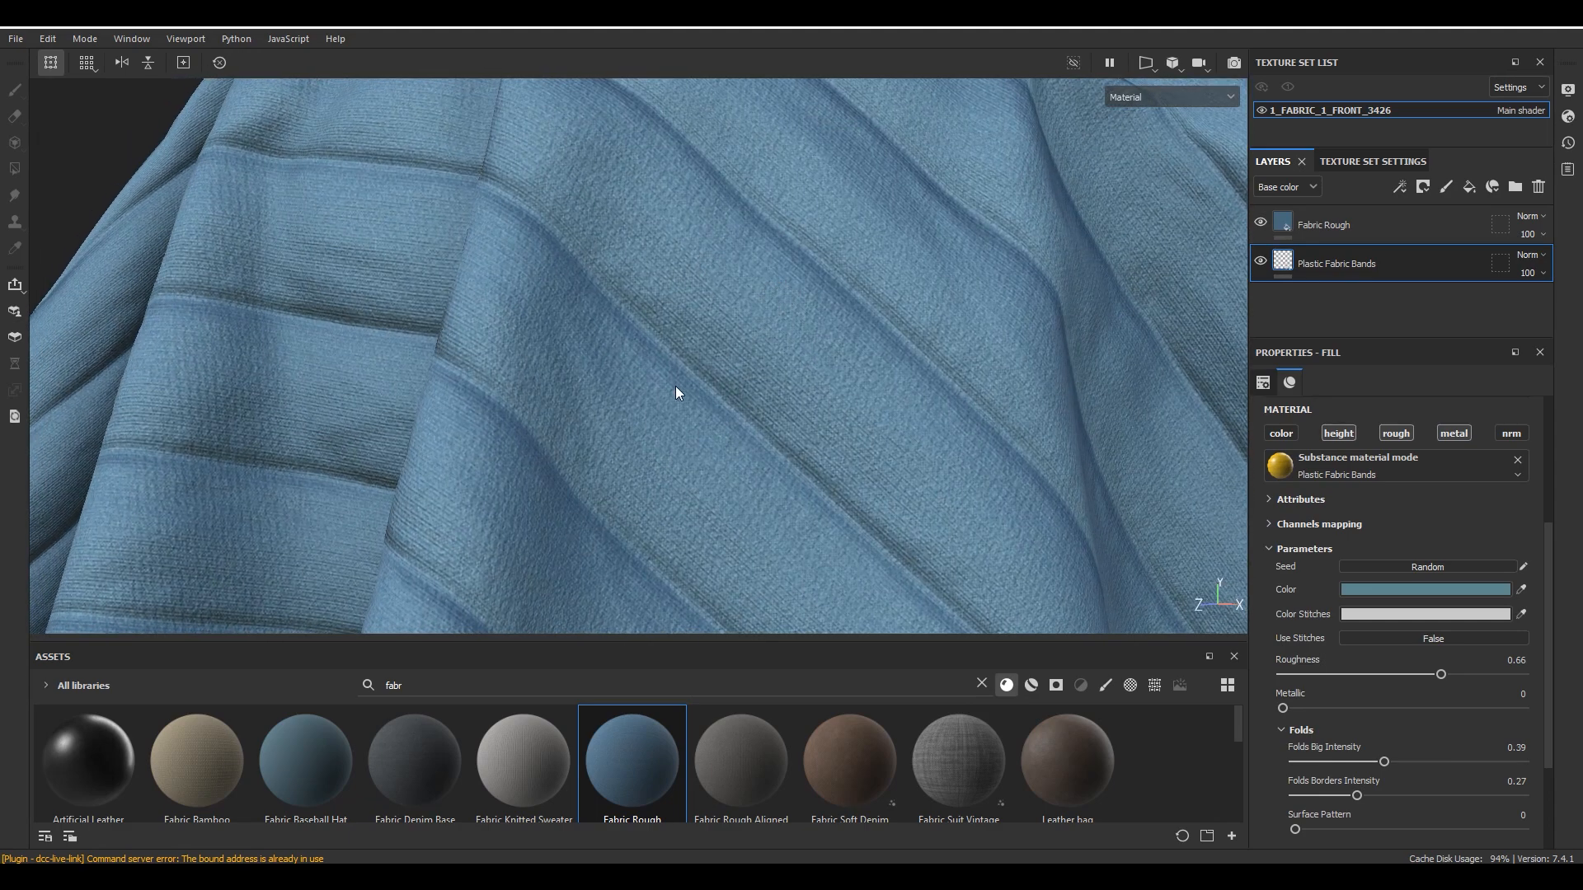
{"action": "scroll", "coordinate": [677, 386], "scroll_direction": "down", "scroll_amount": 5}
{"action": "left_click_drag", "start_coordinate": [827, 336], "coordinate": [784, 310], "text": "alt"}
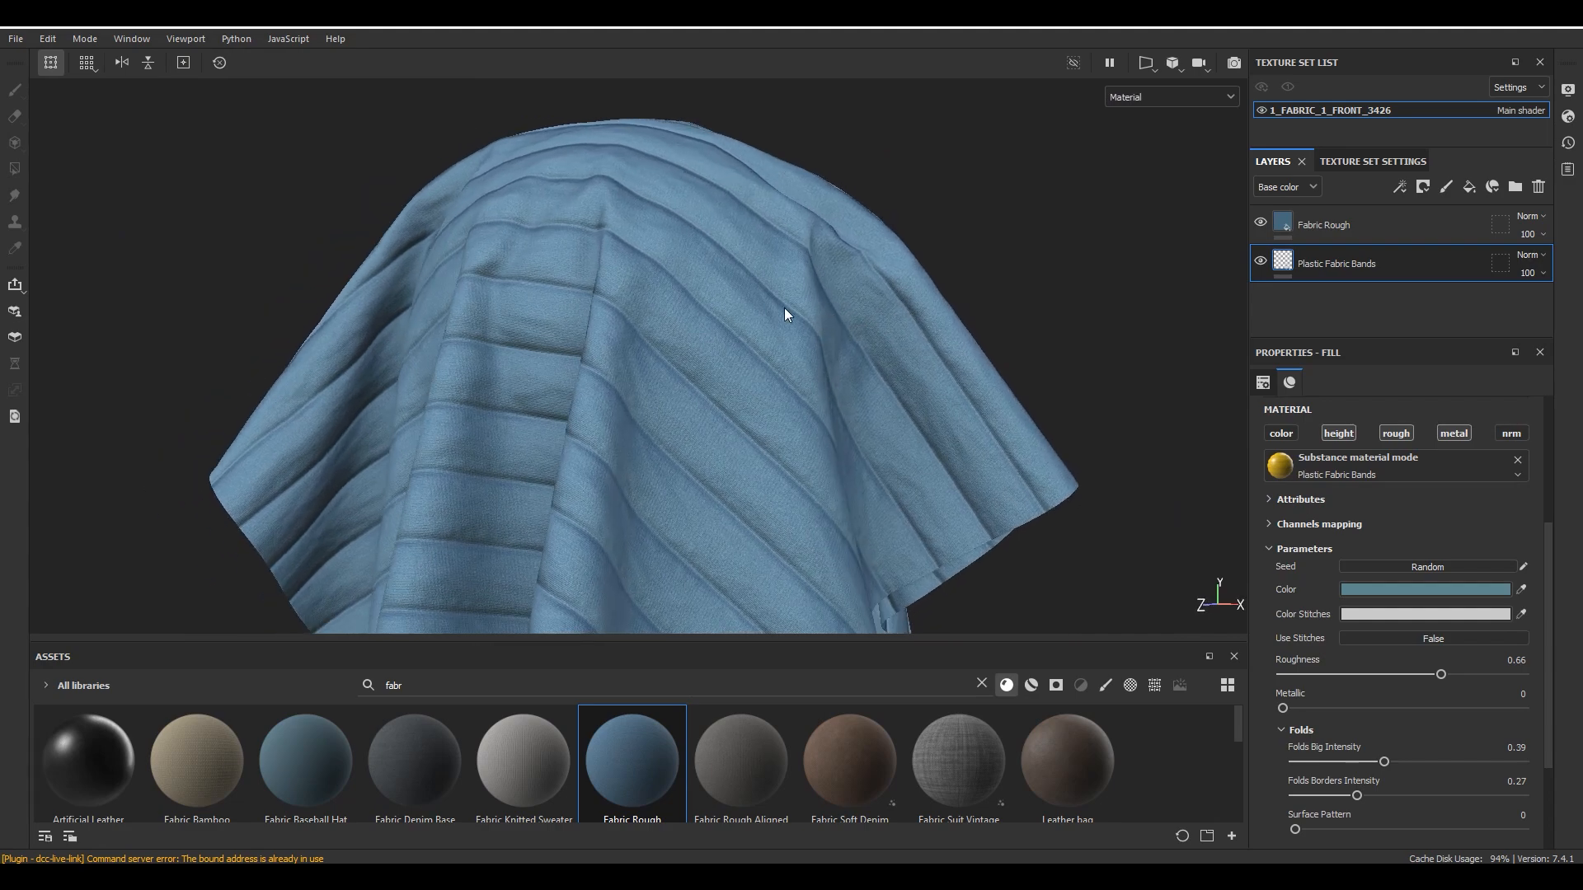
{"action": "scroll", "coordinate": [778, 283], "scroll_direction": "up", "scroll_amount": 4}
Duplicate the Fabric Rough layer and rename the upper copy Fabric Rough Edge.
{"action": "left_click", "coordinate": [1477, 228]}
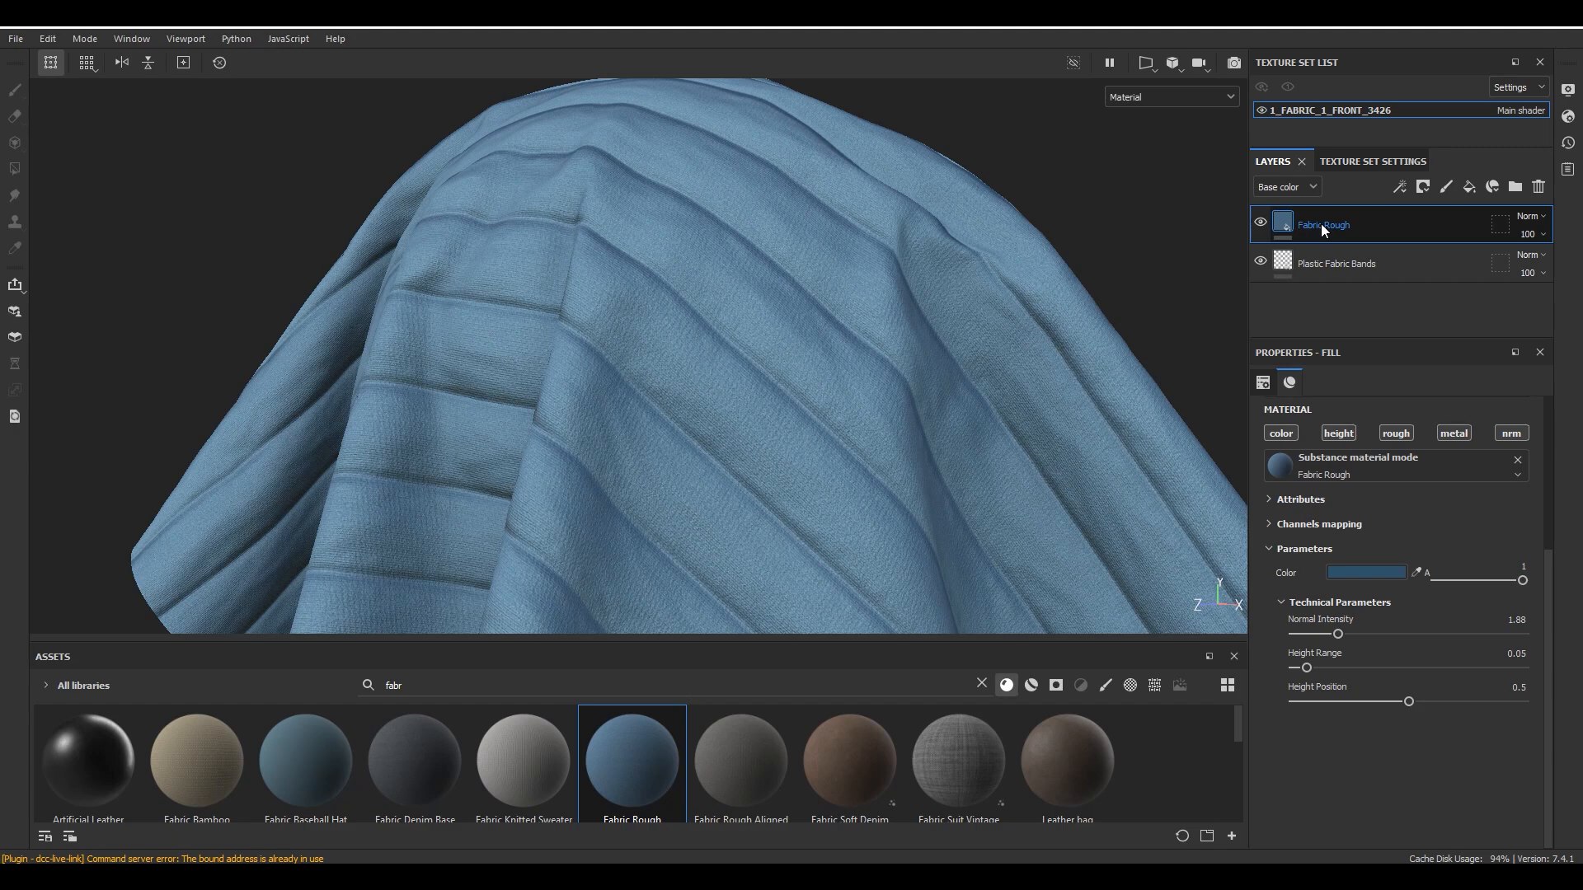
{"action": "key", "text": "ctrl+d"}
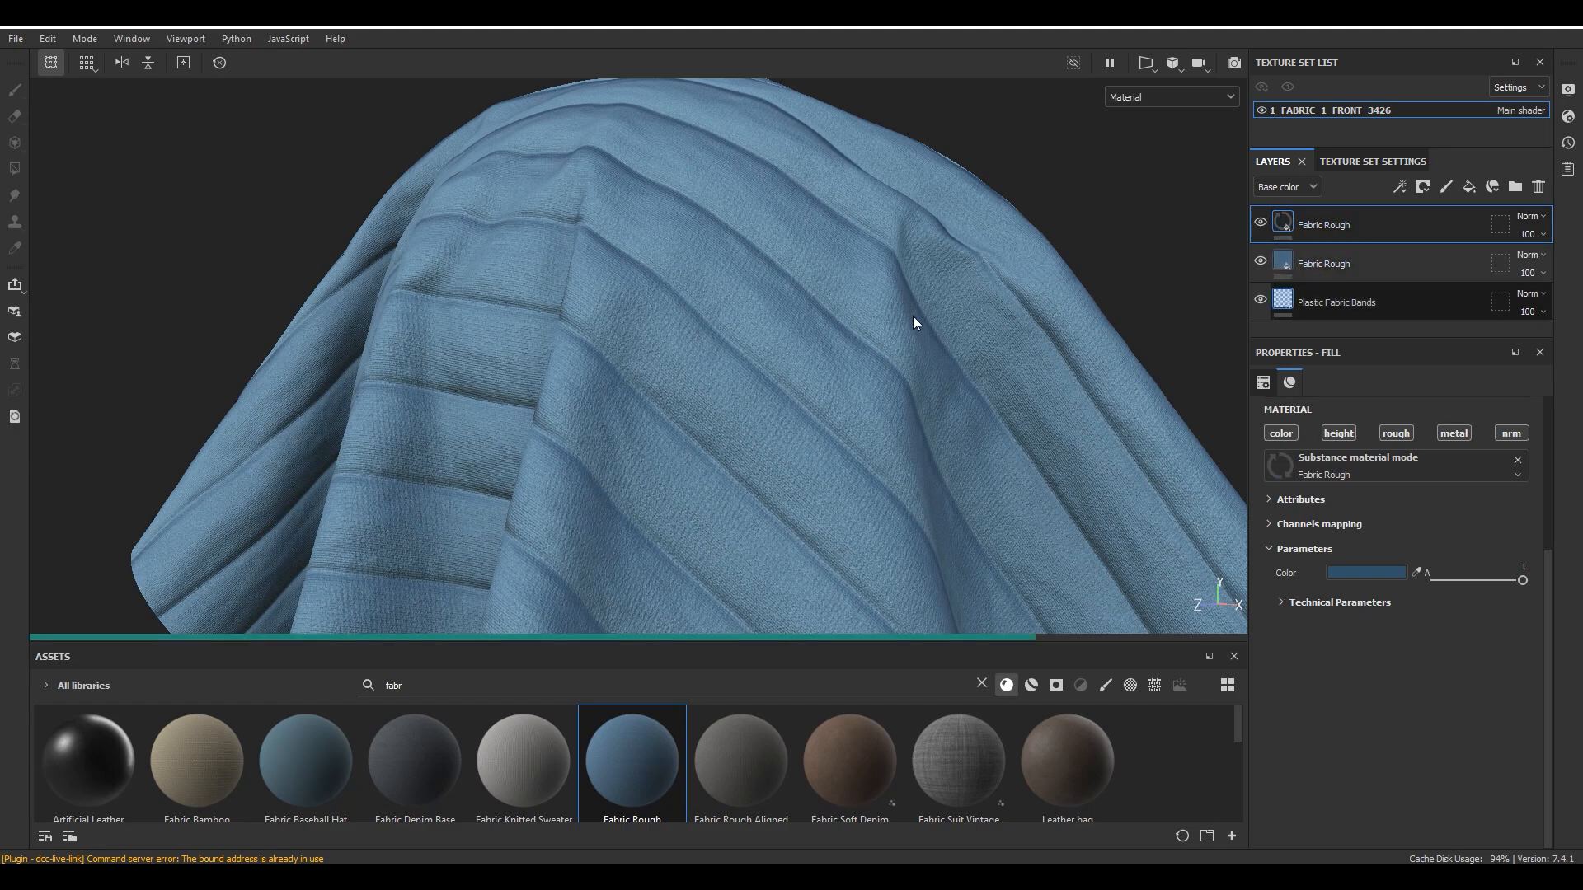
{"action": "double_click", "coordinate": [1371, 229]}
{"action": "left_click", "coordinate": [1383, 227]}
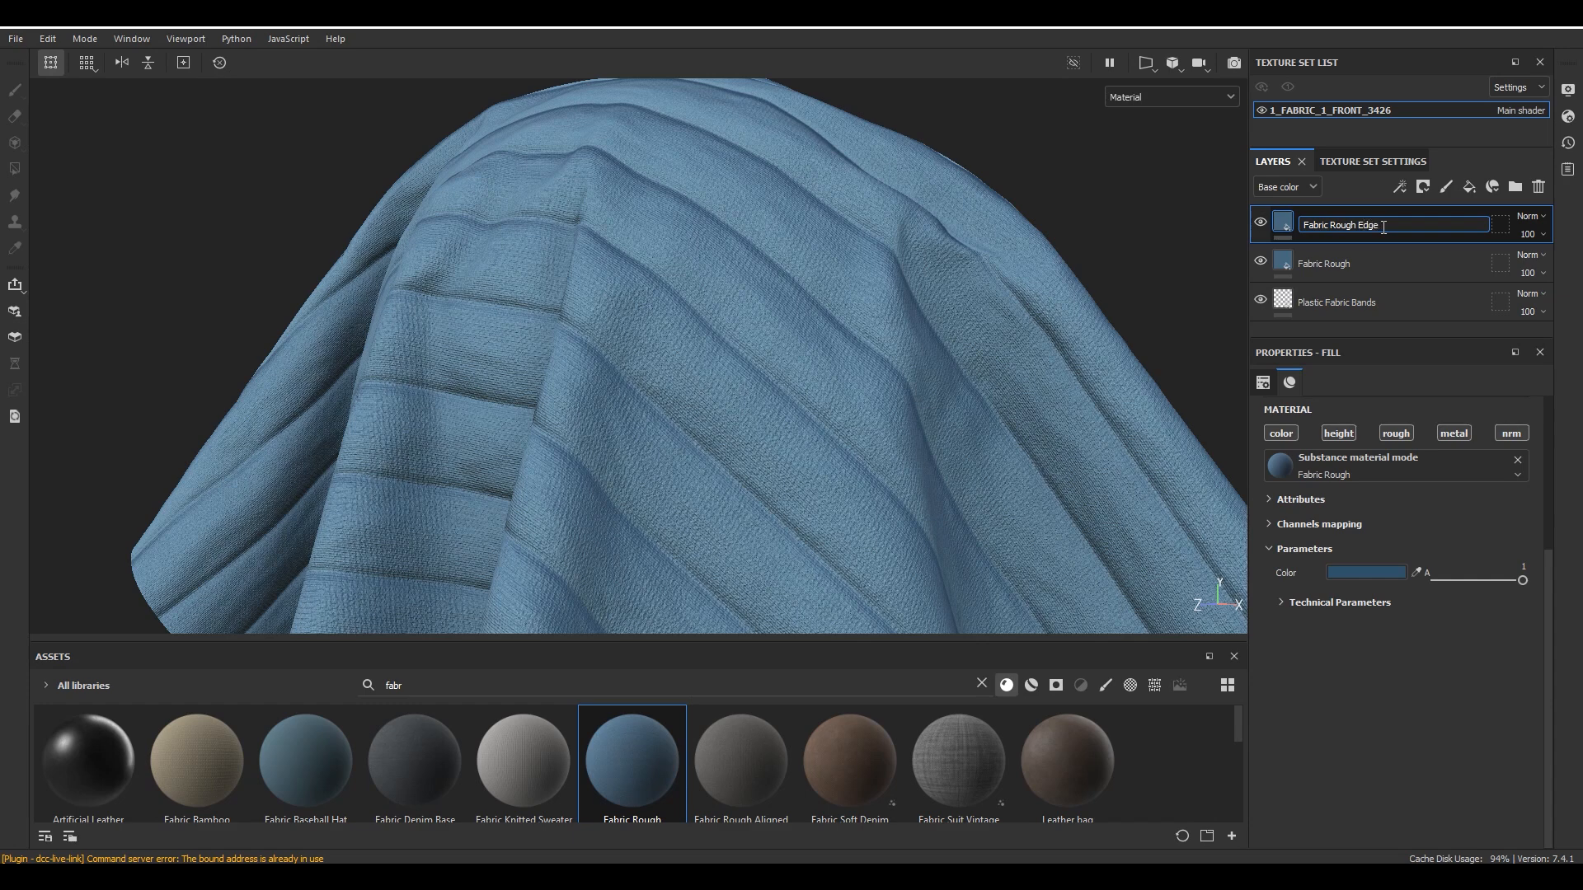
{"action": "key", "text": "Return"}
Lighten the Fabric Rough Edge color to hex 426881, with saturation 0.488 and value 0.506.
{"action": "left_click", "coordinate": [1369, 571]}
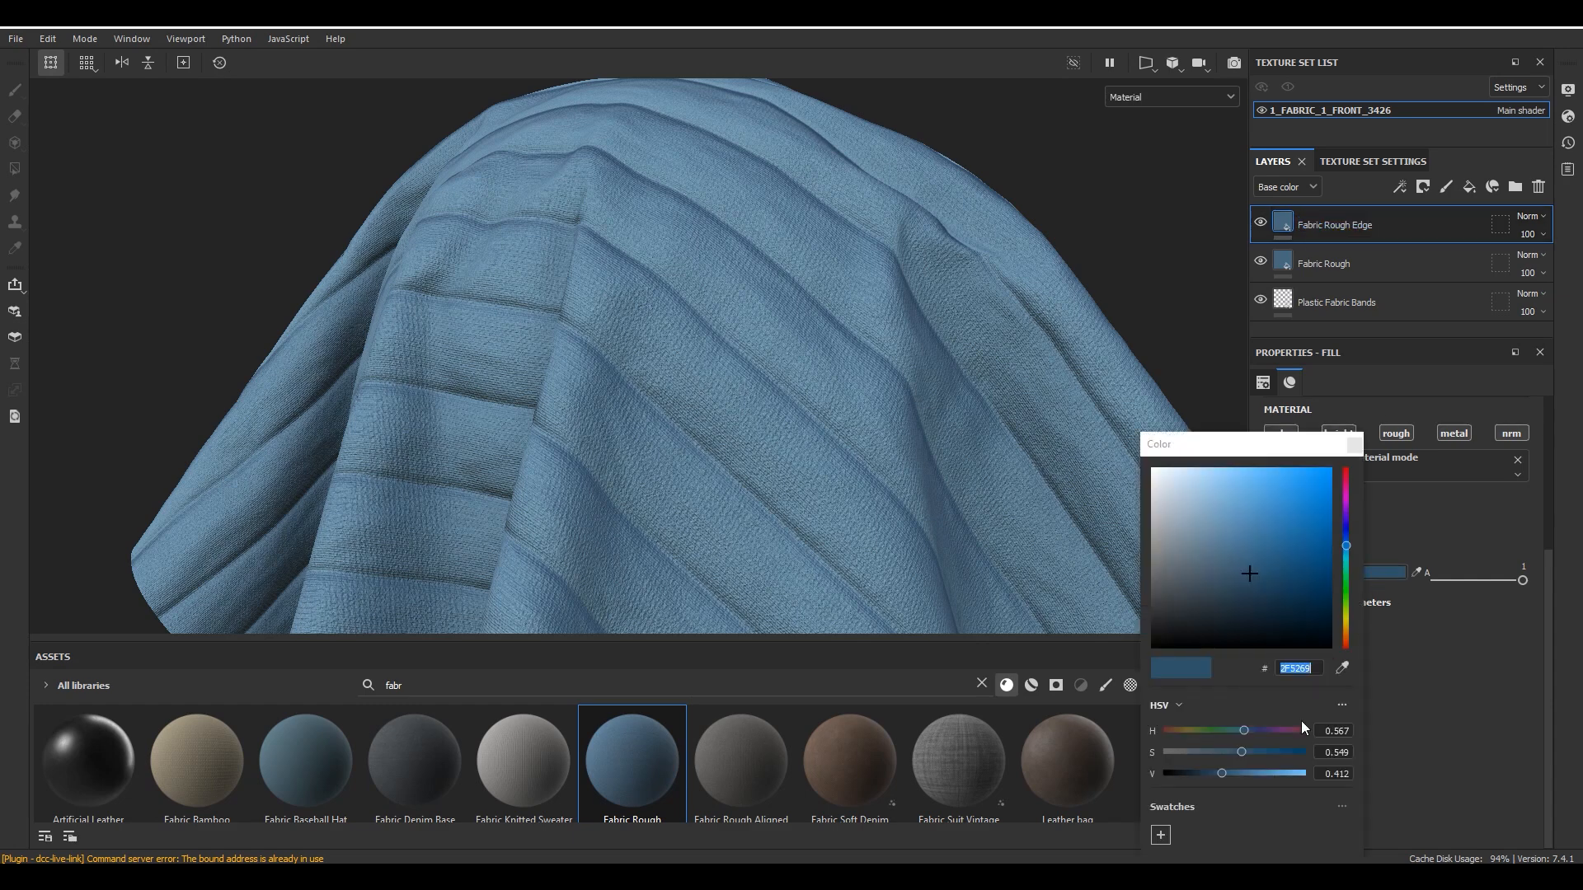
{"action": "left_click", "coordinate": [1234, 752]}
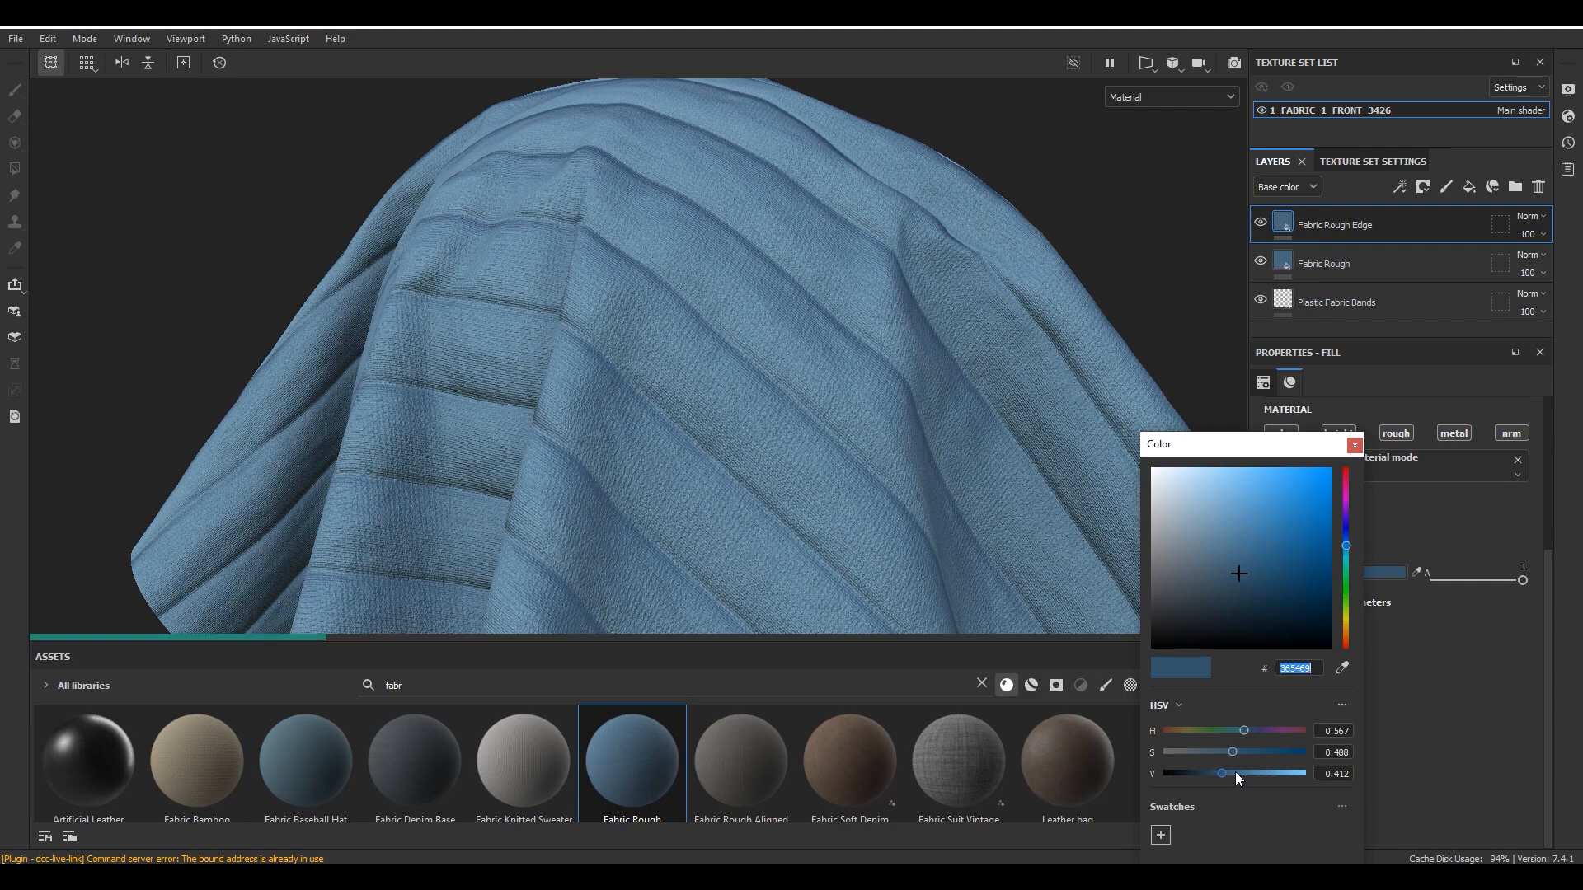
{"action": "left_click", "coordinate": [1235, 772]}
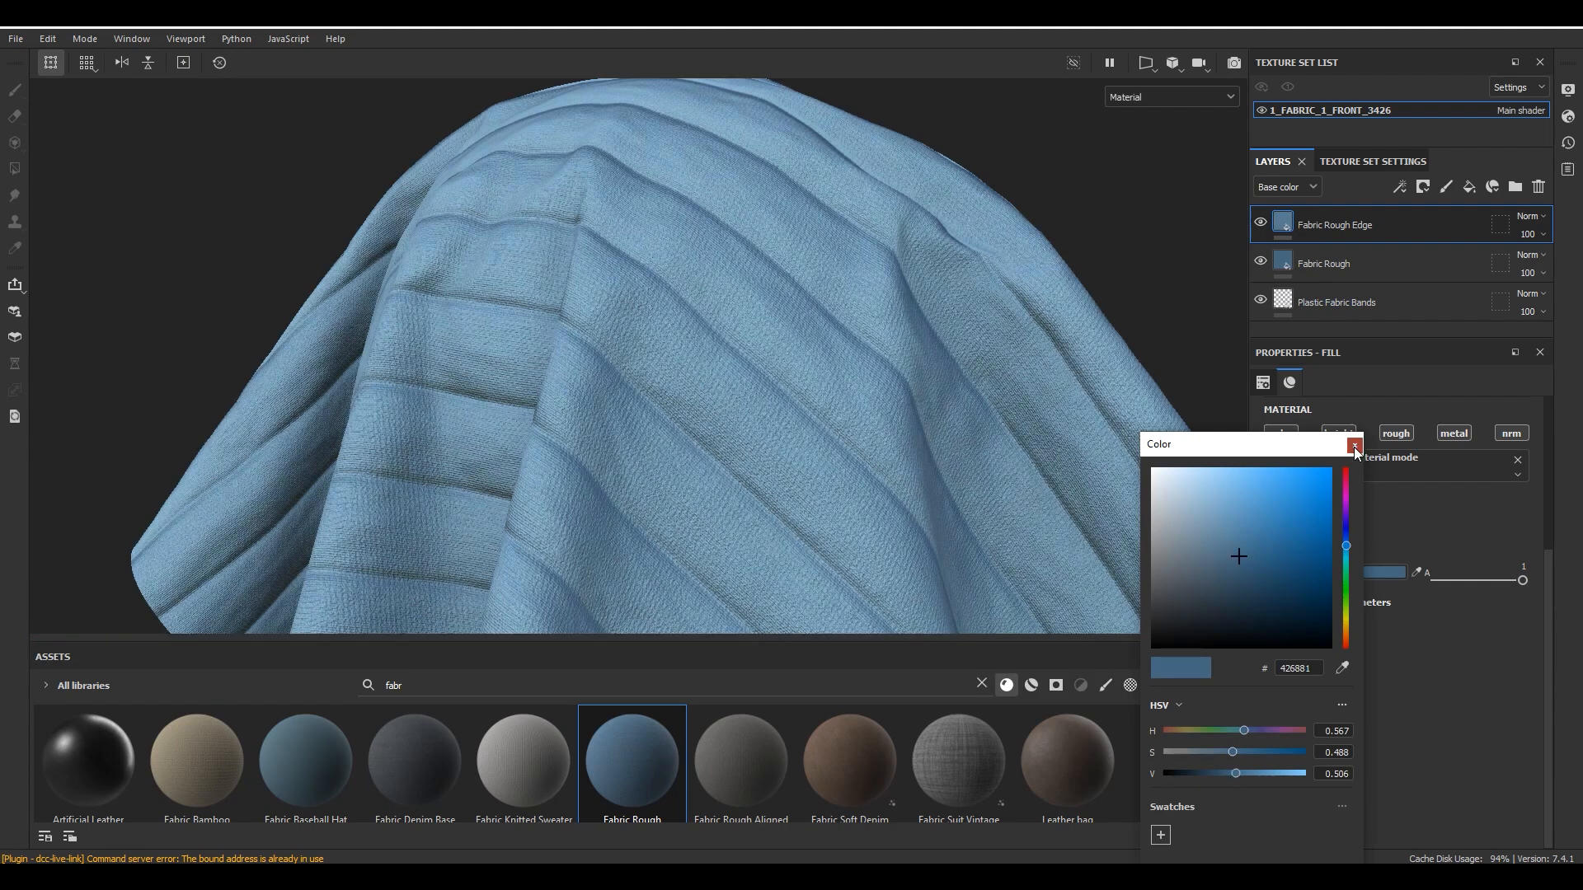
{"action": "left_click", "coordinate": [1355, 451]}
{"action": "scroll", "coordinate": [781, 257], "scroll_direction": "down", "scroll_amount": 4}
{"action": "mouse_move", "coordinate": [922, 377]}
{"action": "left_mouse_down", "text": "alt"}
{"action": "mouse_move", "coordinate": [837, 359]}
{"action": "mouse_move", "coordinate": [920, 399]}
{"action": "left_mouse_up", "text": "alt"}
Set the Fabric Rough Edge layer's Normal Intensity to 1.52 and compare the cloth with the layer hidden and shown.
{"action": "left_click", "coordinate": [1319, 603]}
{"action": "left_click_drag", "start_coordinate": [1333, 639], "coordinate": [1325, 639]}
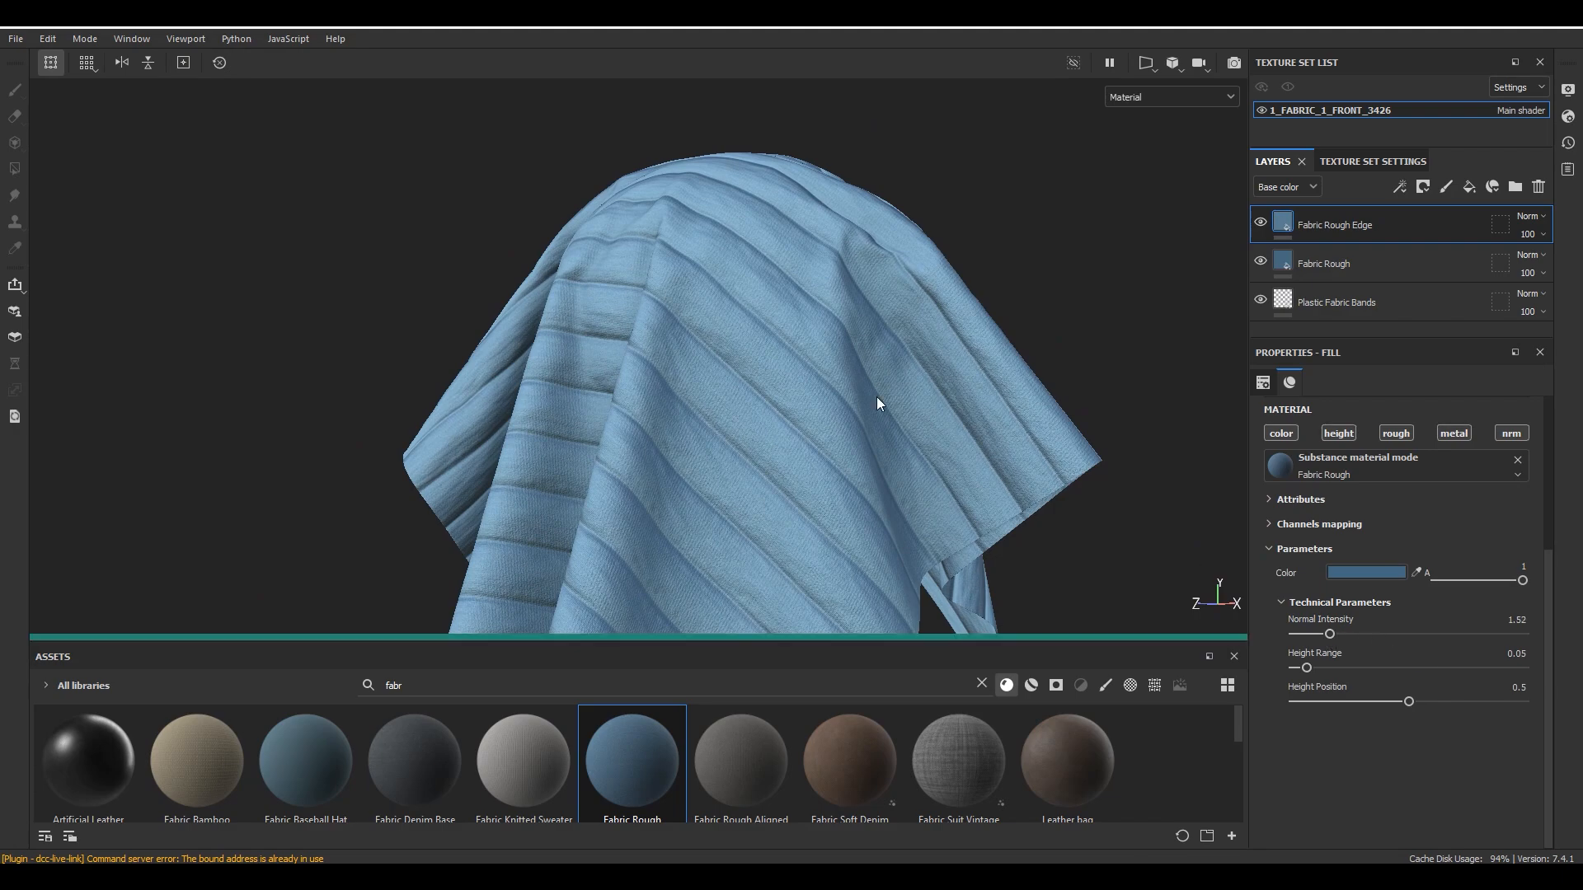
{"action": "scroll", "coordinate": [736, 295], "scroll_direction": "up", "scroll_amount": 5}
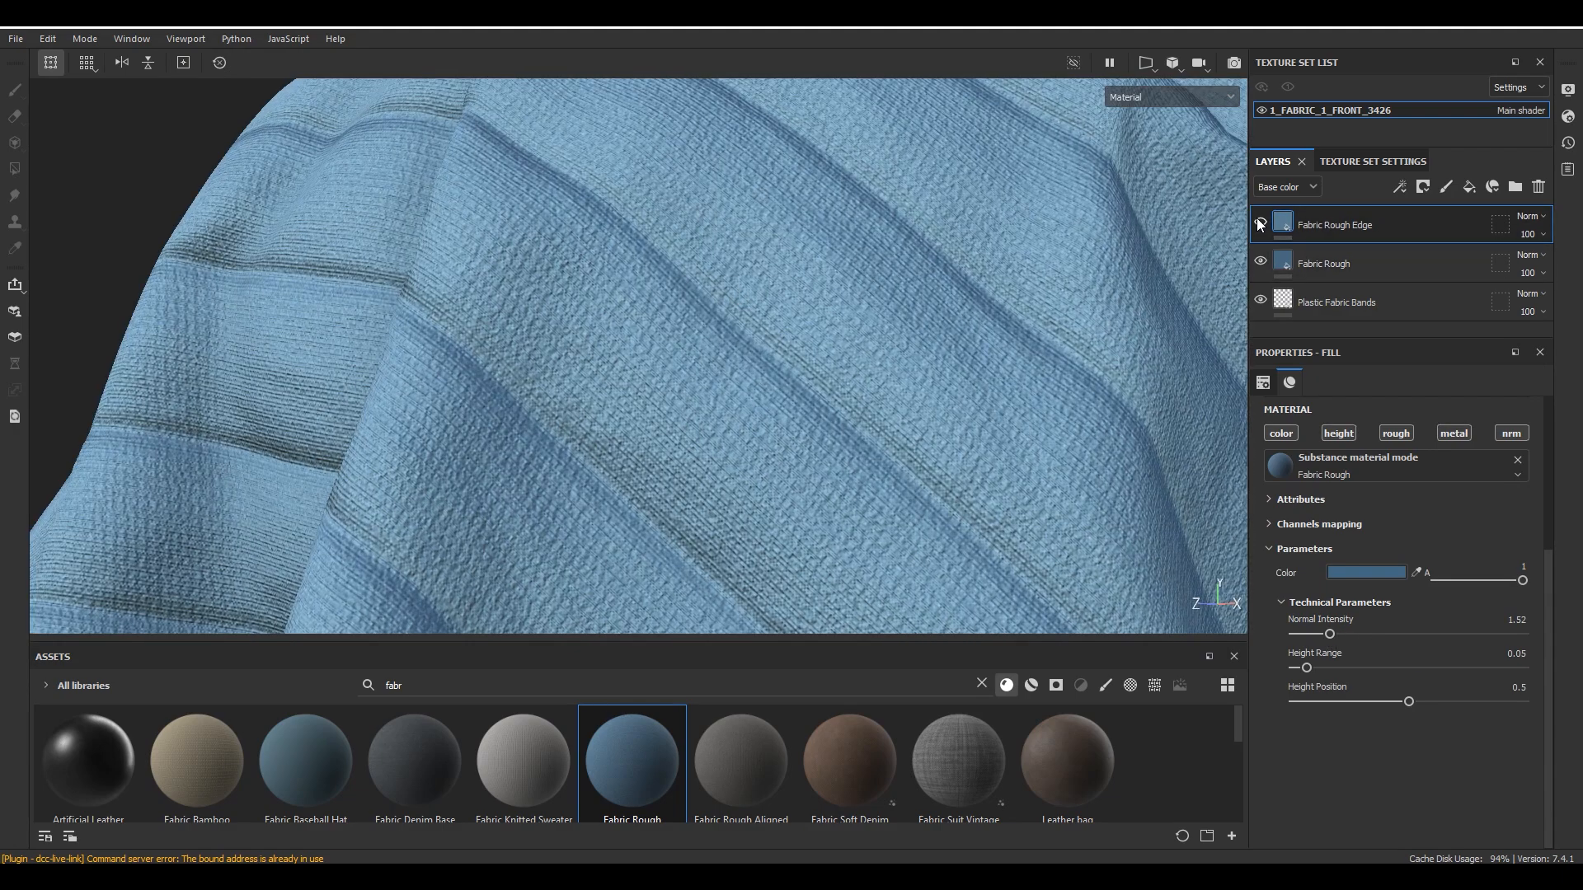
{"action": "left_click", "coordinate": [1261, 223]}
{"action": "left_click", "coordinate": [1259, 223]}
Lower the Fabric Rough Edge layer's Height Range to 0.03 and Normal Intensity to 1.01.
{"action": "left_click_drag", "start_coordinate": [1307, 668], "coordinate": [1302, 668]}
{"action": "left_click", "coordinate": [1317, 634]}
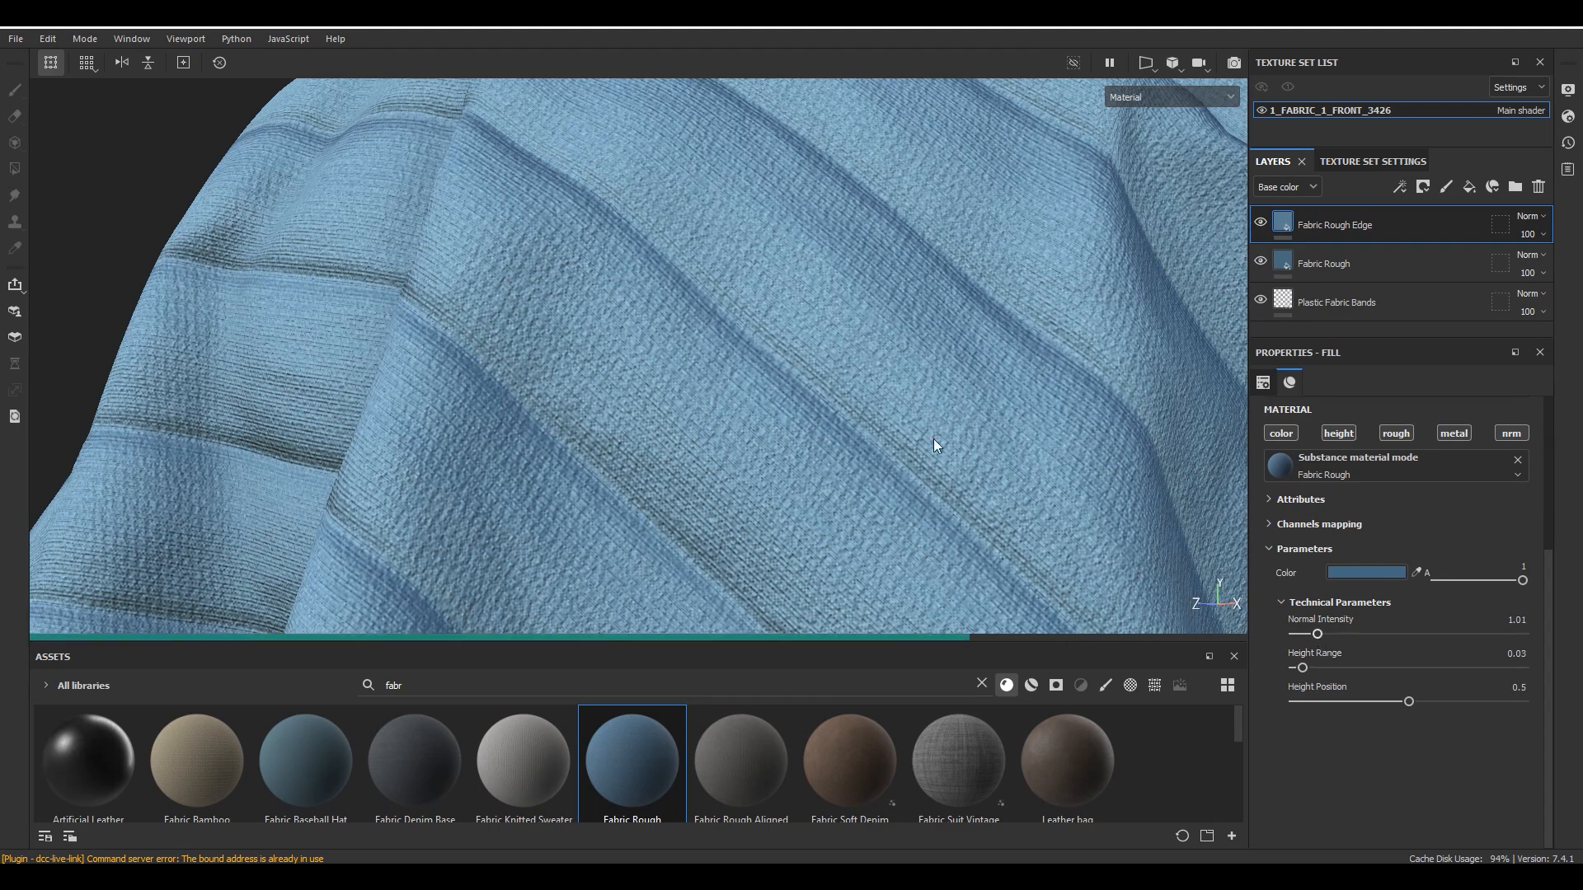
{"action": "scroll", "coordinate": [841, 269], "scroll_direction": "down", "scroll_amount": 5}
{"action": "left_click_drag", "start_coordinate": [858, 312], "coordinate": [902, 300], "text": "alt"}
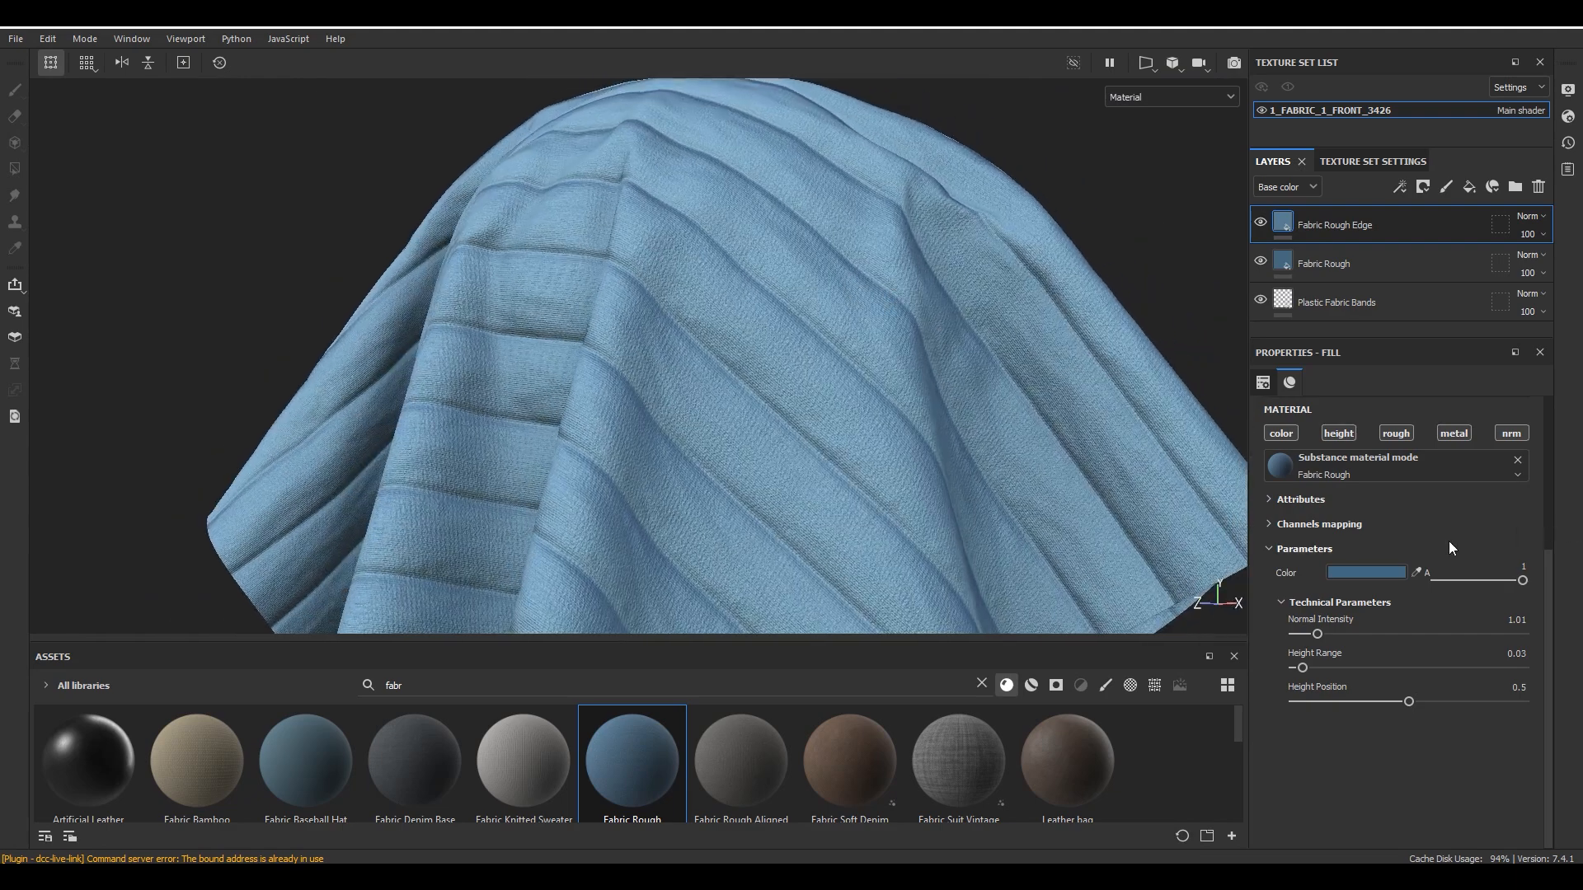
{"action": "scroll", "coordinate": [1446, 527], "scroll_direction": "up", "scroll_amount": 2}
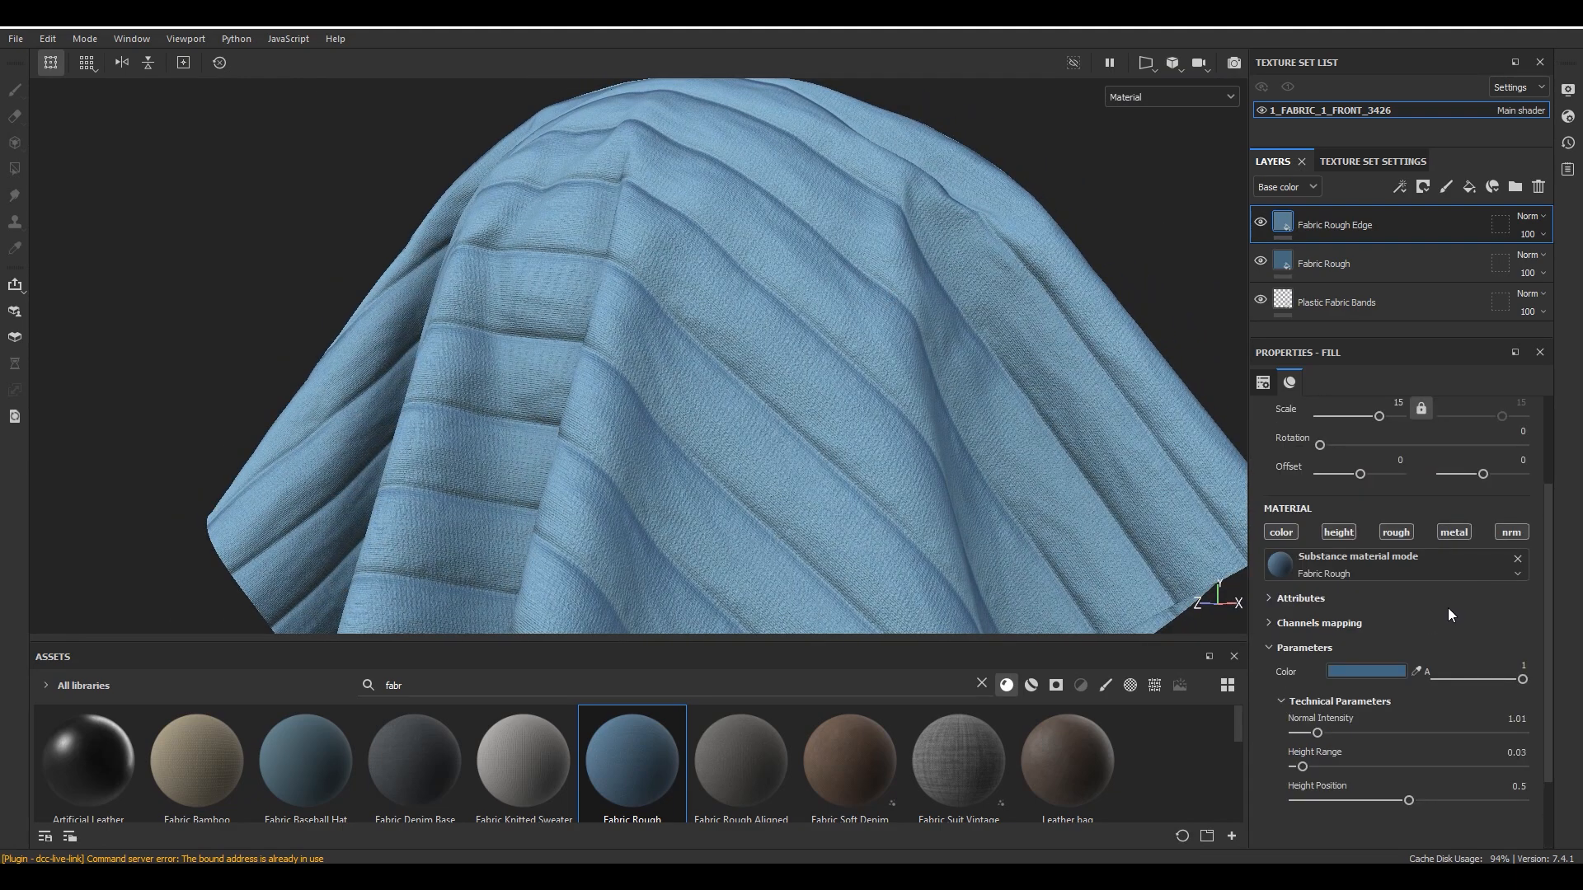
Add a black mask to the Fabric Rough Edge layer and apply the Dirt Soft Edges smart mask to it.
{"action": "left_click", "coordinate": [1428, 191]}
{"action": "left_click", "coordinate": [1437, 230]}
{"action": "left_click", "coordinate": [982, 683]}
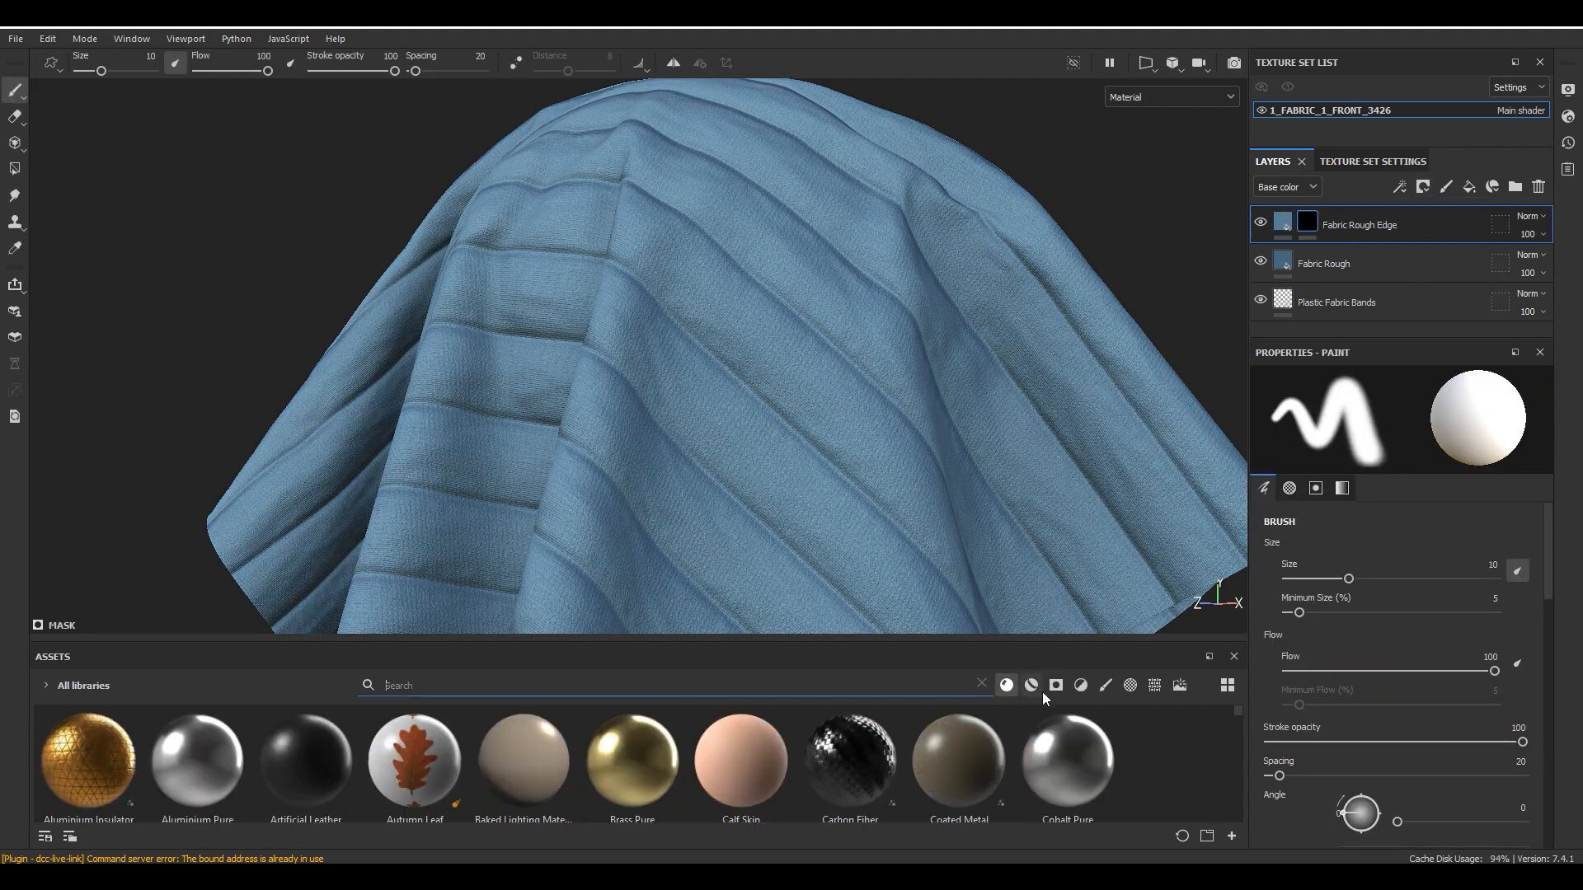
{"action": "left_click", "coordinate": [1056, 685]}
{"action": "left_click_drag", "start_coordinate": [1027, 639], "coordinate": [1016, 454]}
{"action": "left_click_drag", "start_coordinate": [1235, 608], "coordinate": [1240, 650]}
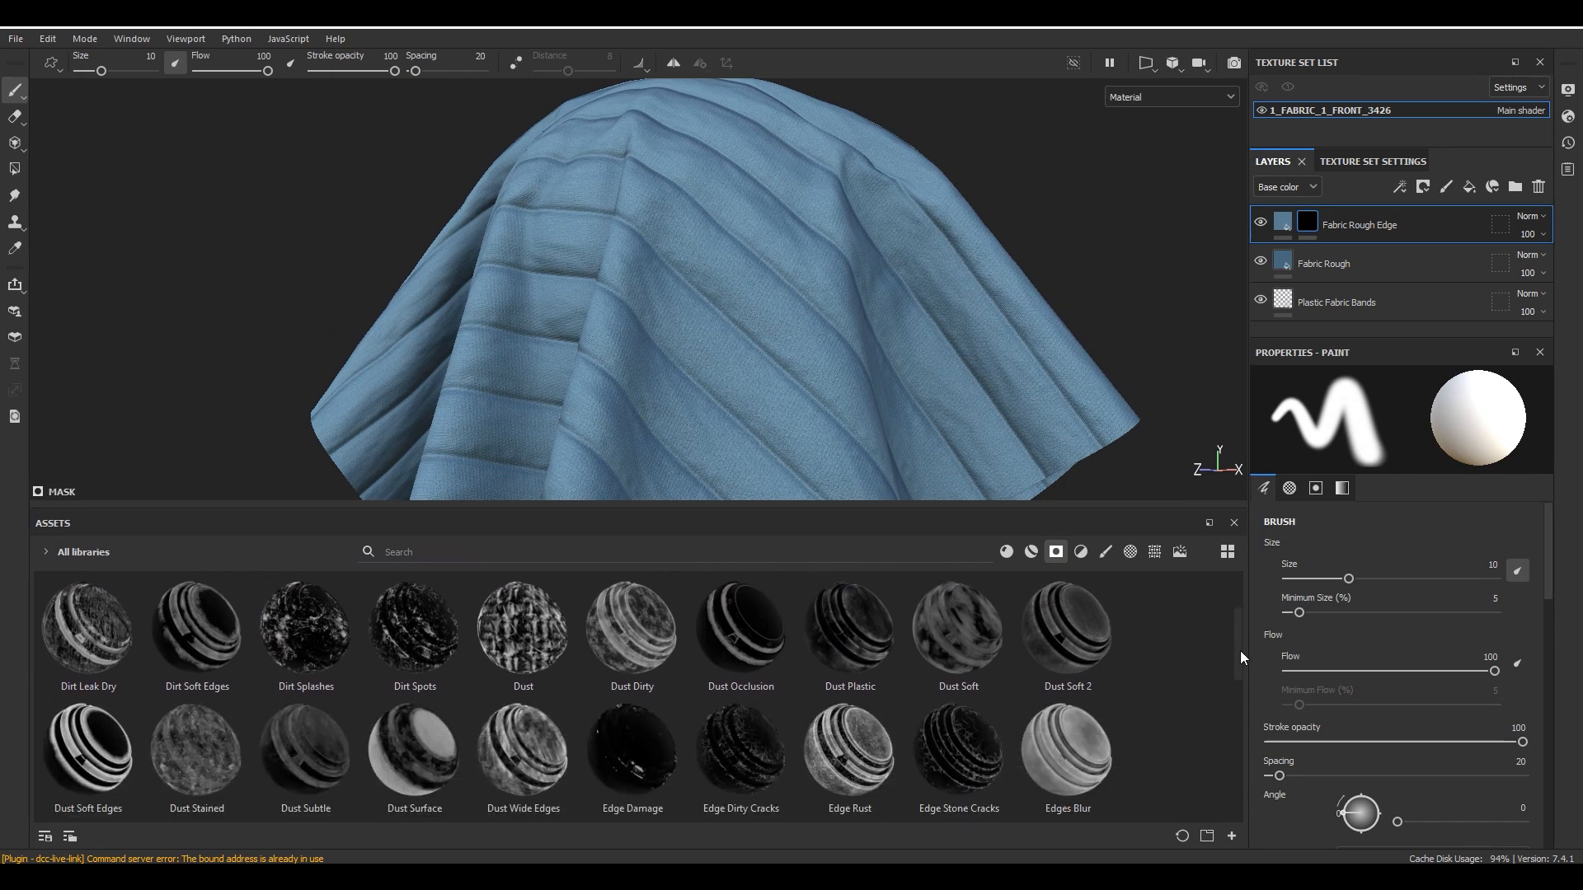
{"action": "scroll", "coordinate": [1240, 650], "scroll_direction": "up", "scroll_amount": 1}
{"action": "left_click_drag", "start_coordinate": [210, 681], "coordinate": [1388, 244]}
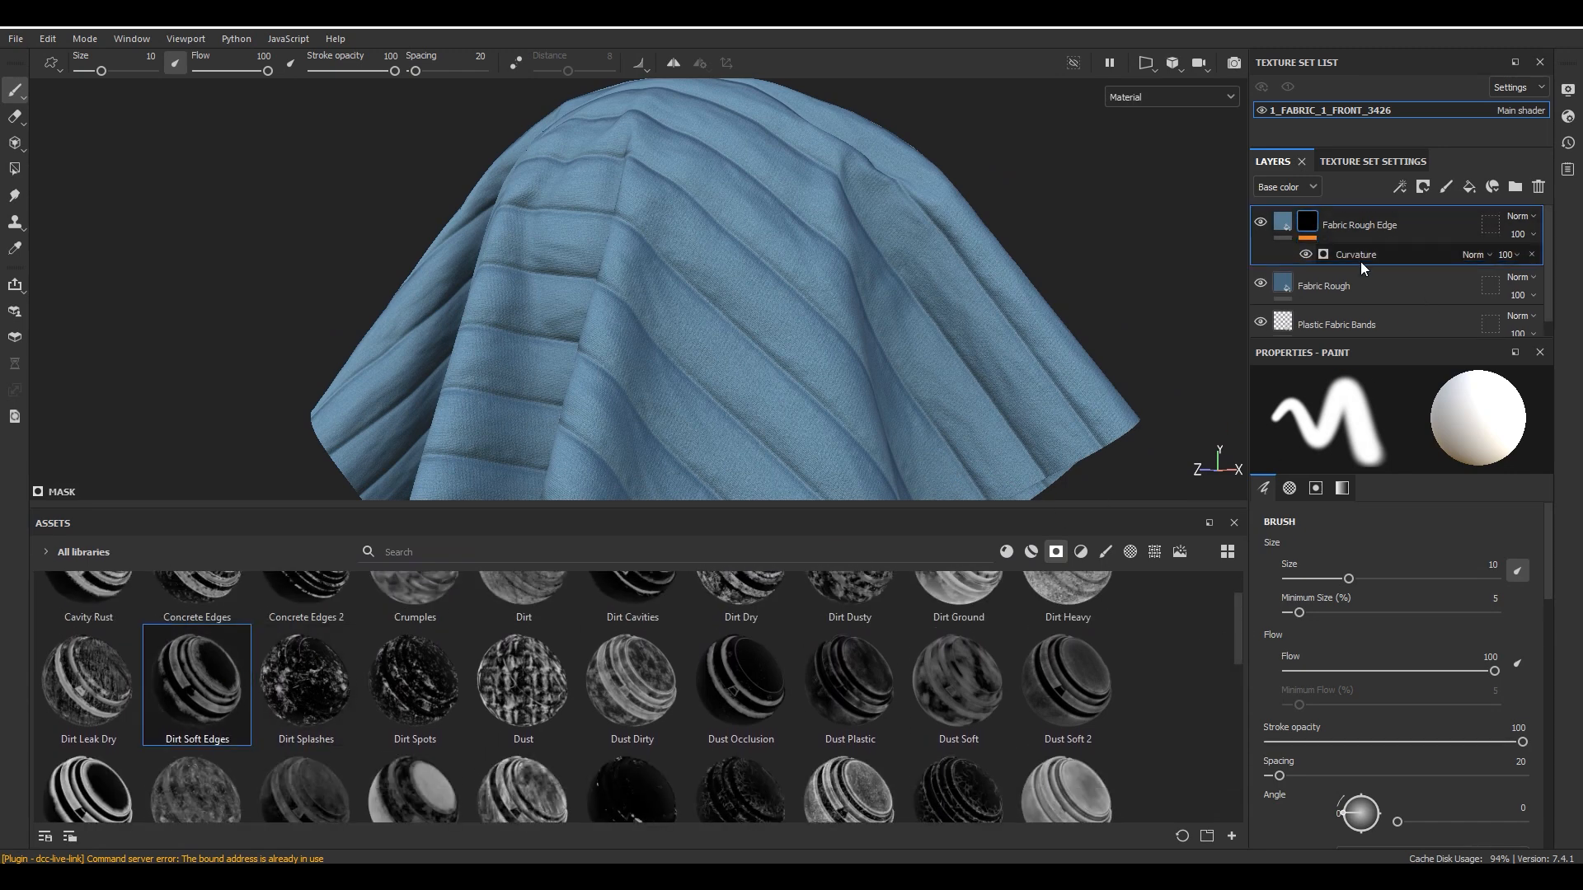
{"action": "left_click_drag", "start_coordinate": [781, 508], "coordinate": [779, 641]}
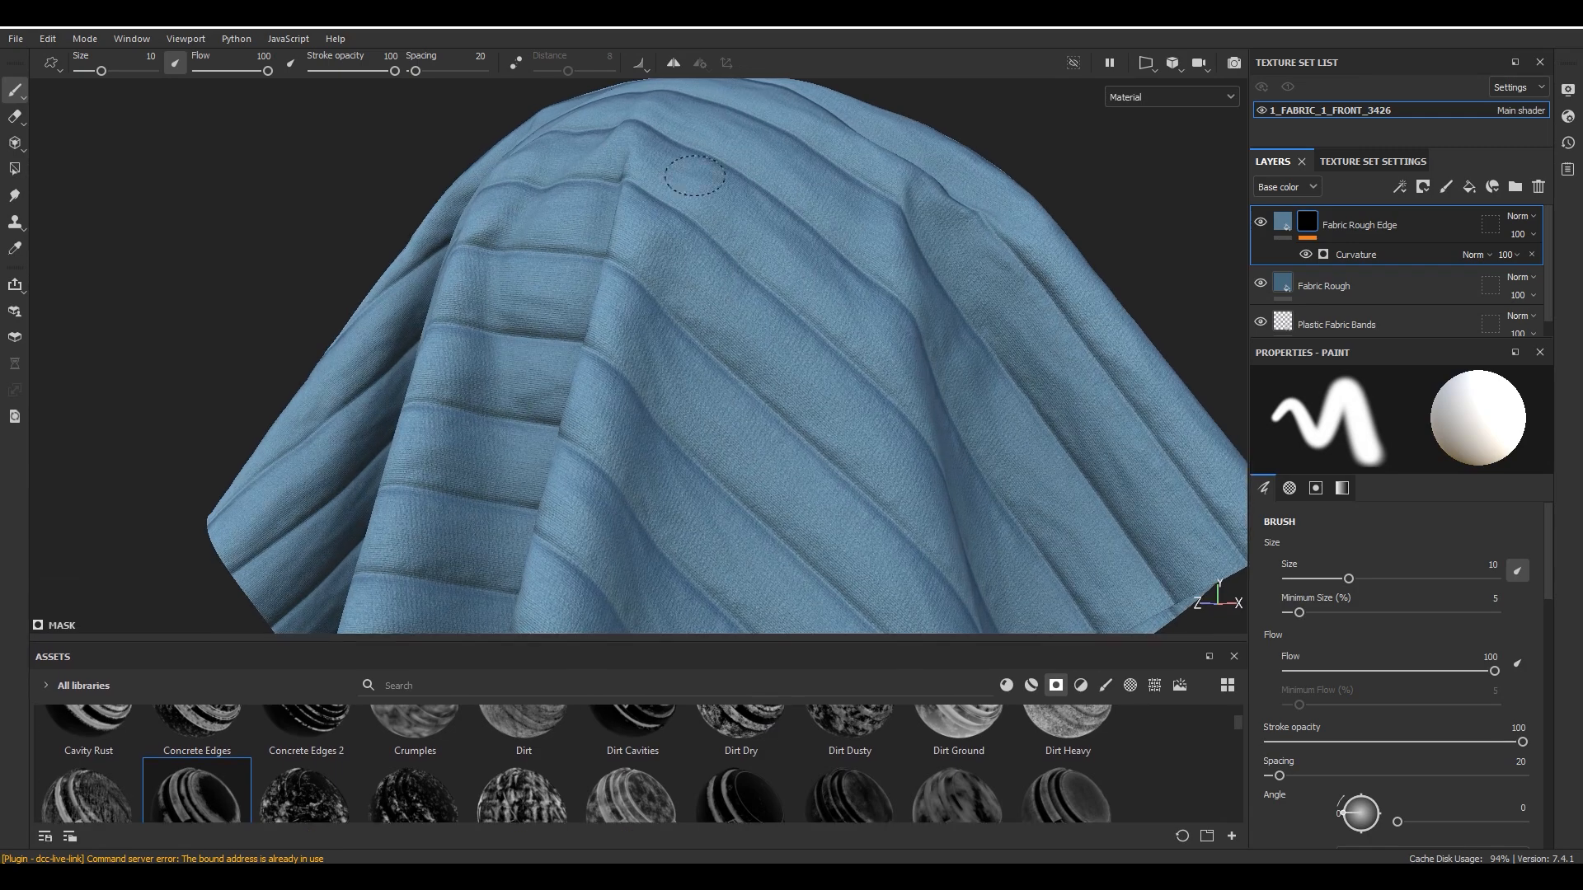
Display the Fabric Rough Edge layer's mask on the cloth and inspect the areas covered by its Curvature generator.
{"action": "scroll", "coordinate": [698, 187], "scroll_direction": "down", "scroll_amount": 5}
{"action": "left_click_drag", "start_coordinate": [787, 287], "coordinate": [905, 293], "text": "alt"}
{"action": "scroll", "coordinate": [622, 239], "scroll_direction": "up", "scroll_amount": 2}
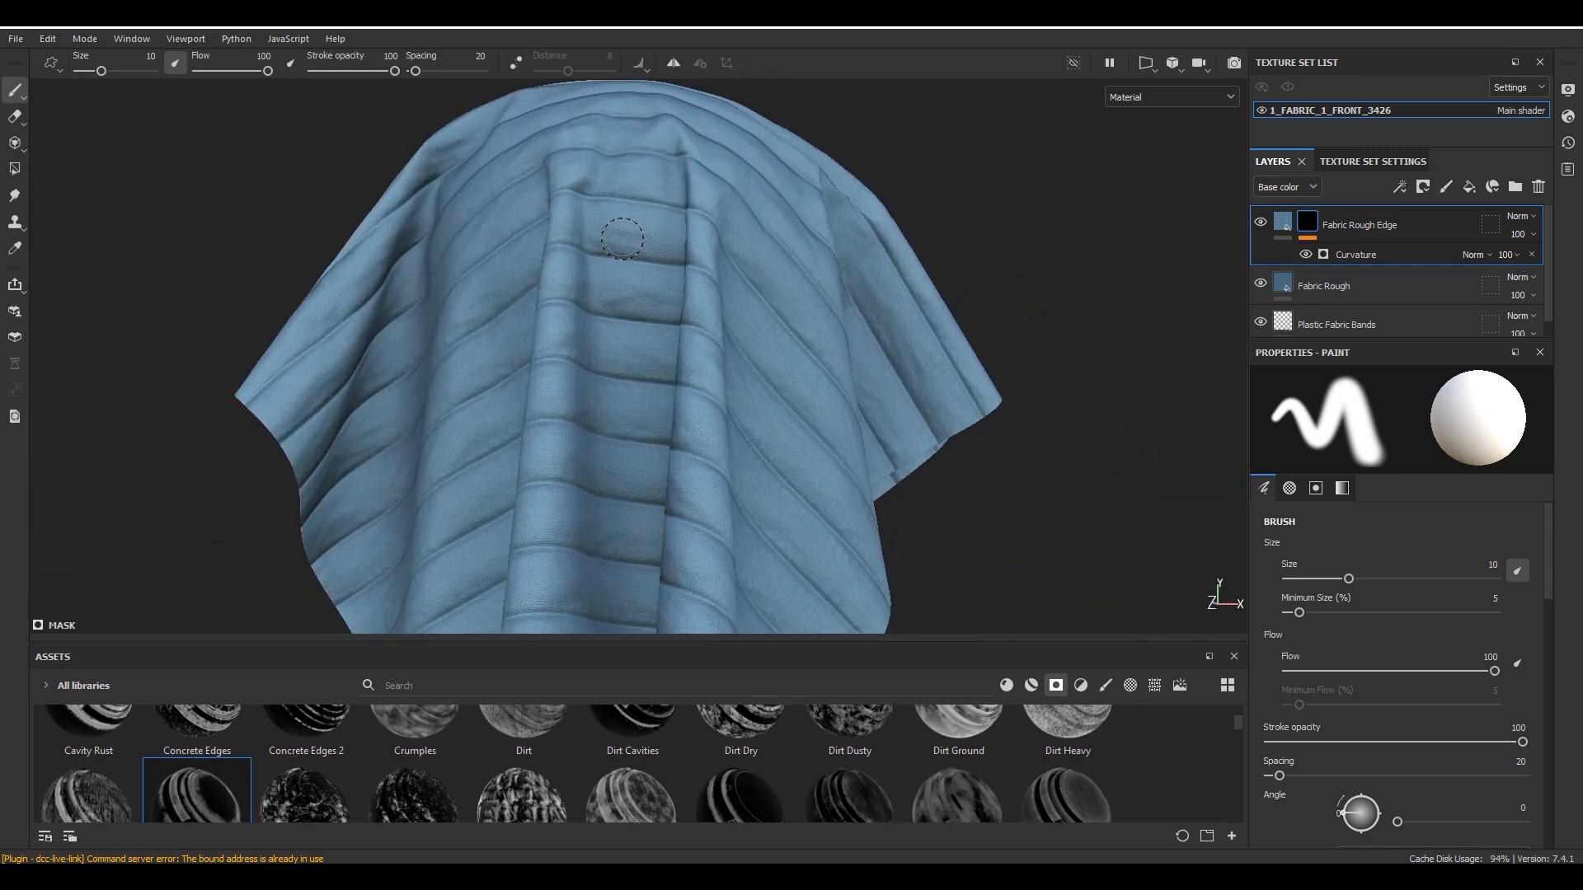
{"action": "scroll", "coordinate": [622, 239], "scroll_direction": "up", "scroll_amount": 2}
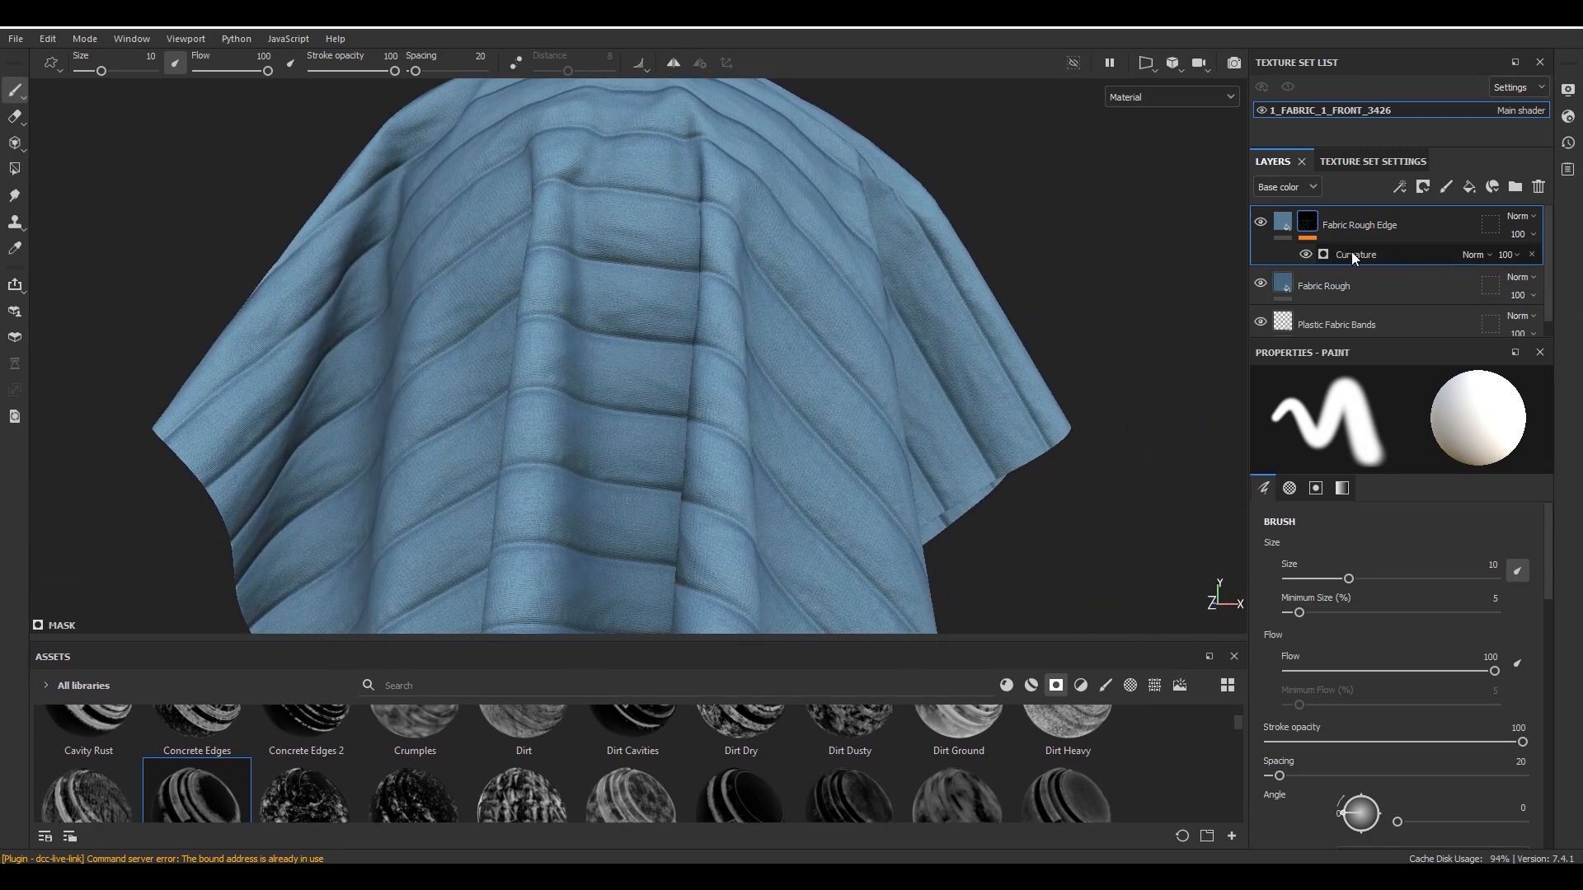
{"action": "left_click", "coordinate": [1171, 96]}
{"action": "left_click", "coordinate": [1153, 230]}
{"action": "left_click_drag", "start_coordinate": [875, 325], "coordinate": [813, 344], "text": "alt"}
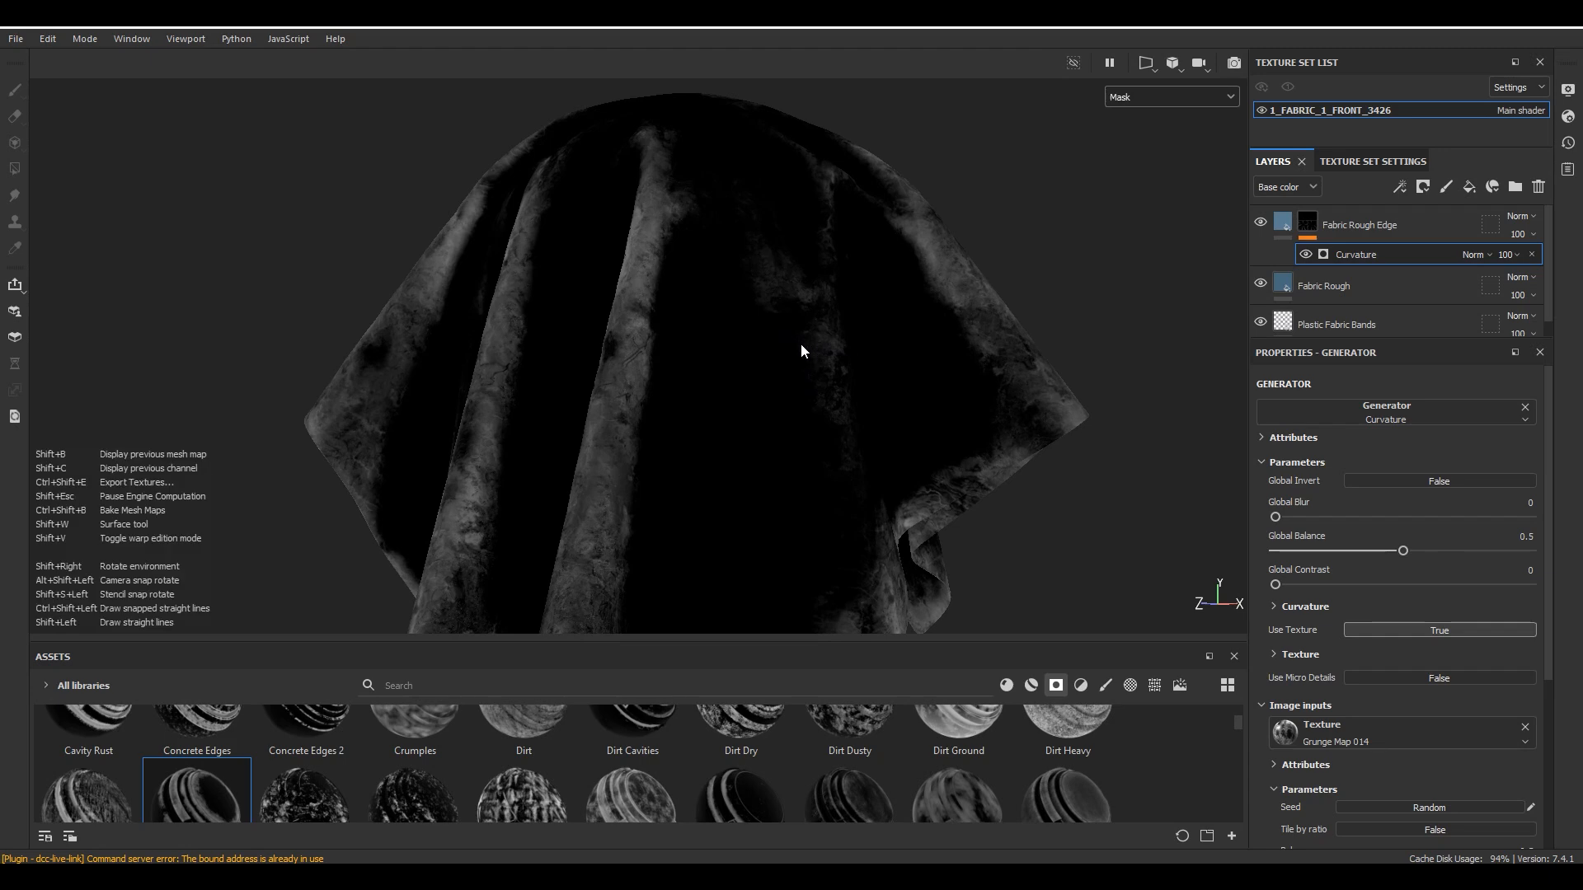
{"action": "right_click_drag", "start_coordinate": [879, 357], "coordinate": [850, 450], "text": "alt"}
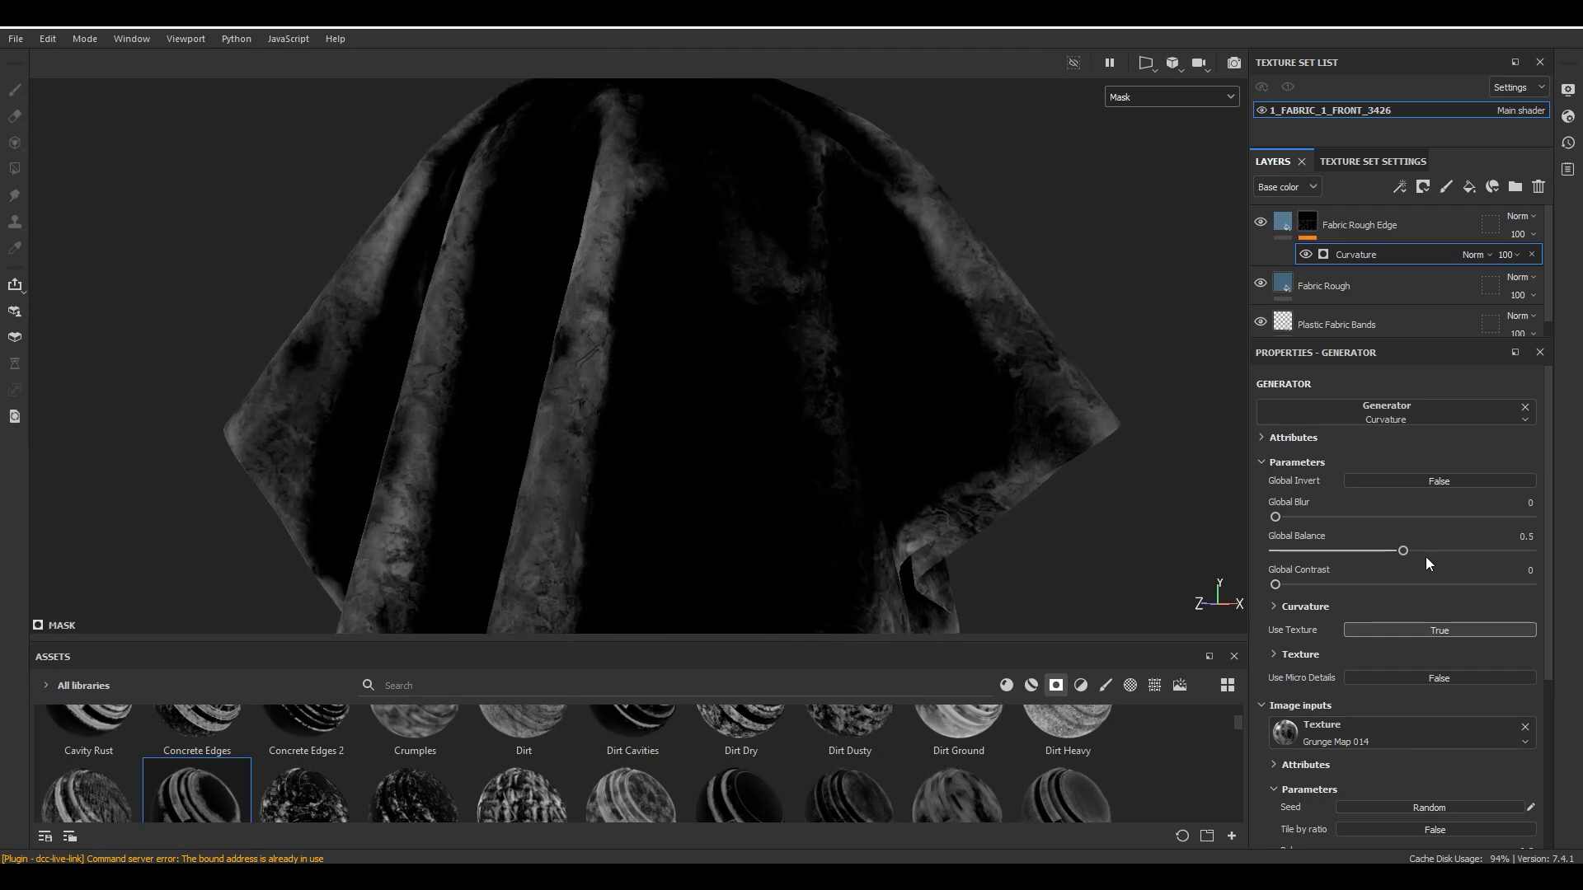
Set the Curvature generator's Global Balance to 0.55, Global Contrast to 0.25 and grunge texture Contrast to 0.15, and return to material display.
{"action": "left_click", "coordinate": [1415, 551]}
{"action": "left_click", "coordinate": [1337, 584]}
{"action": "scroll", "coordinate": [1401, 659], "scroll_direction": "down", "scroll_amount": 3}
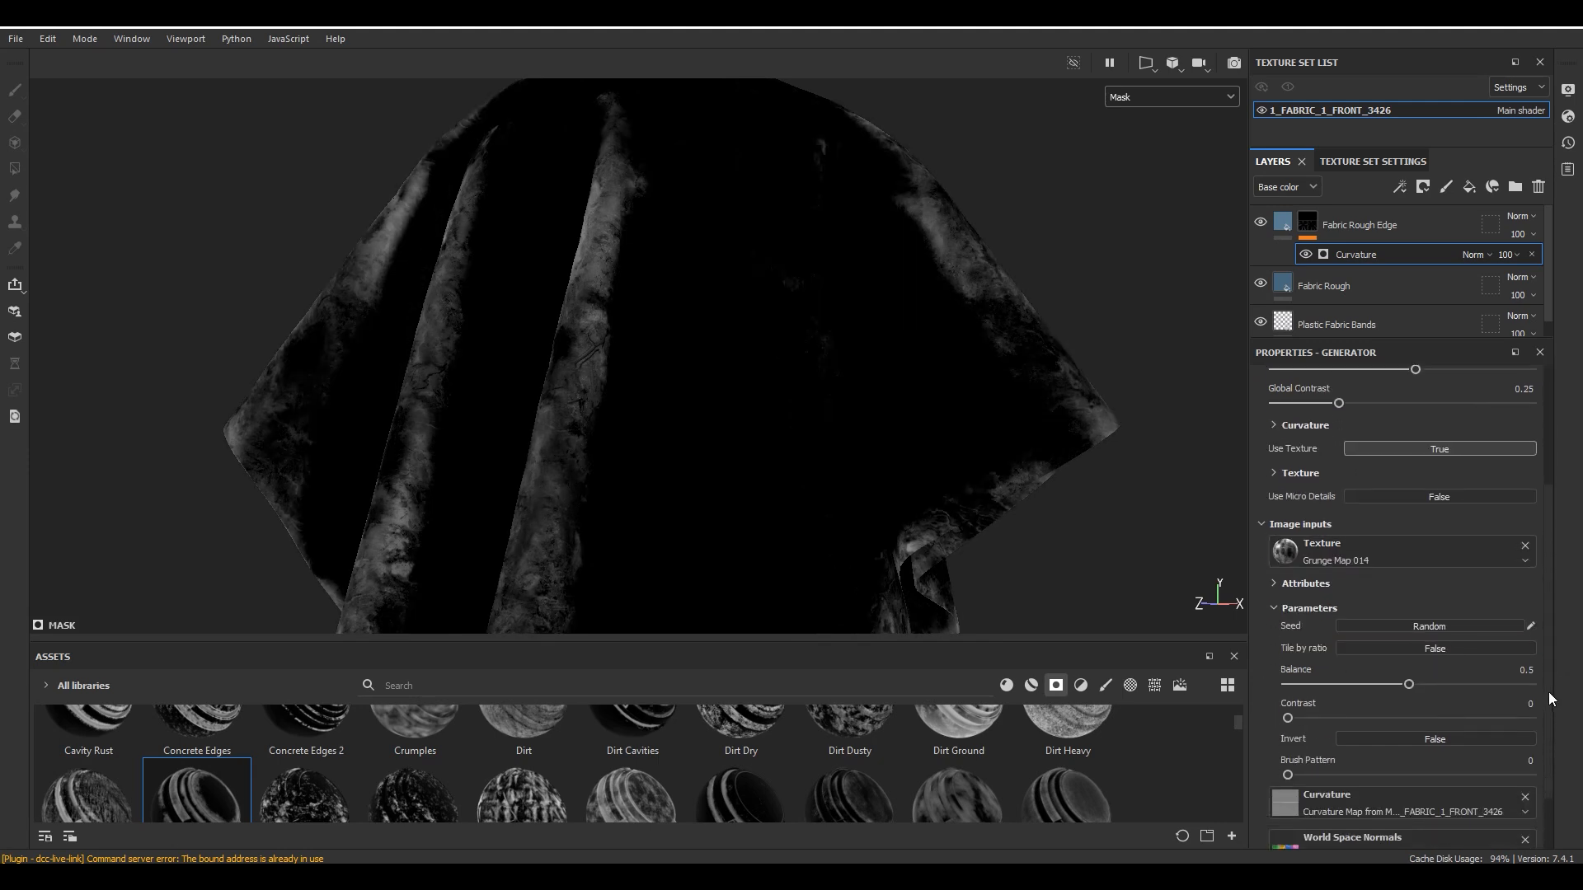
{"action": "left_click", "coordinate": [1324, 720]}
{"action": "left_click", "coordinate": [1143, 97]}
{"action": "left_click", "coordinate": [1136, 117]}
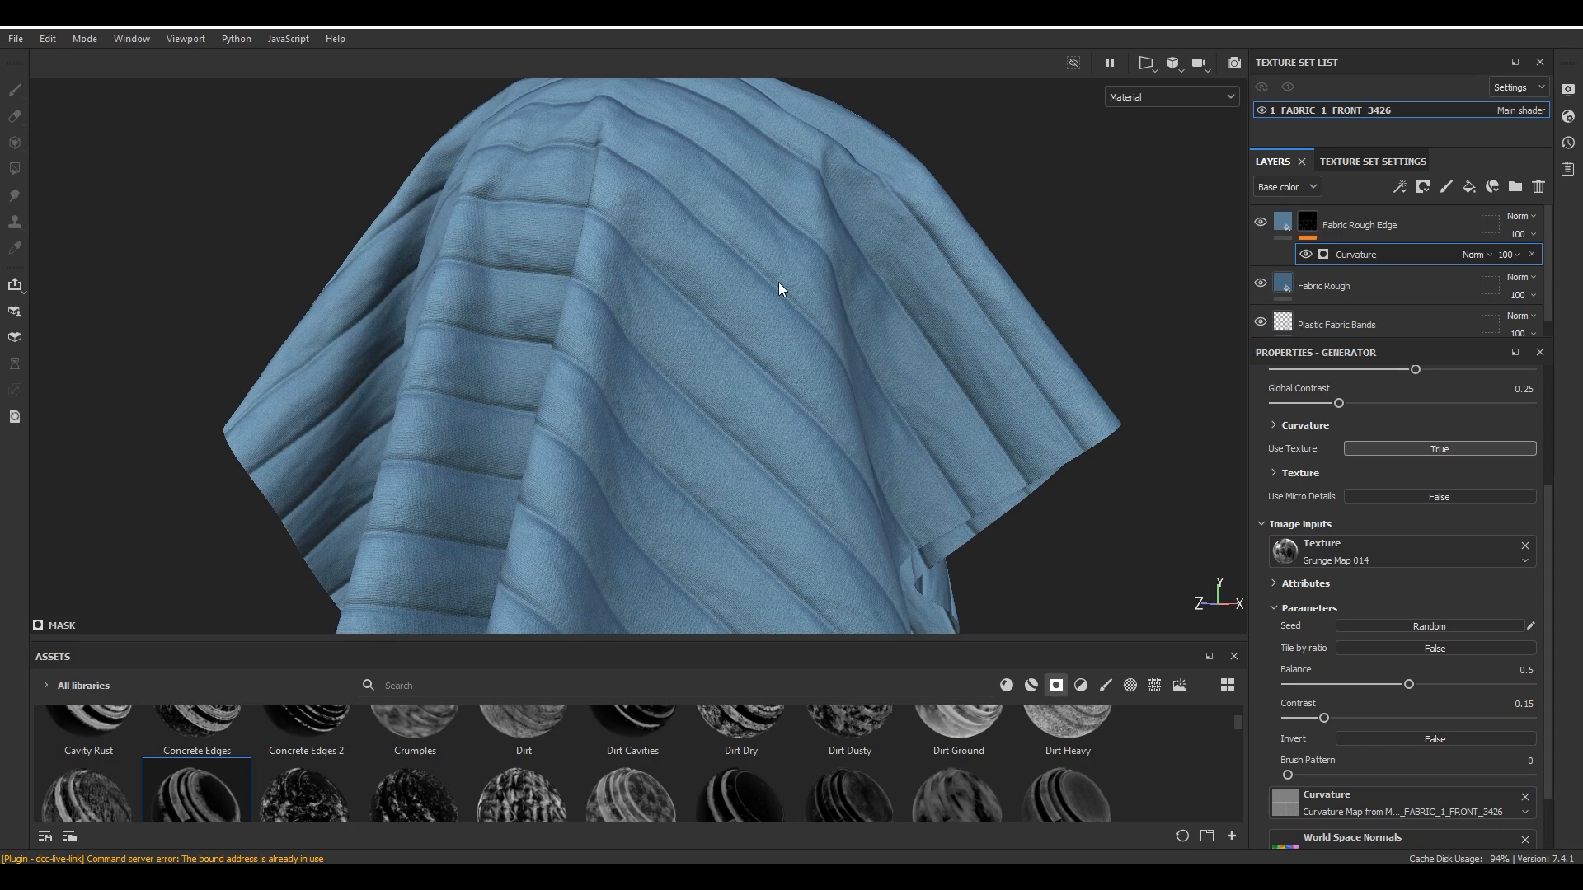
Raise the Curvature generator's Global Balance to 0.71 and Global Contrast to 0.29, and check the folds of the cloth.
{"action": "middle_click_drag", "start_coordinate": [778, 282], "coordinate": [795, 418], "text": "alt"}
{"action": "right_click_drag", "start_coordinate": [794, 417], "coordinate": [665, 380], "text": "alt"}
{"action": "left_click_drag", "start_coordinate": [666, 379], "coordinate": [626, 385], "text": "alt"}
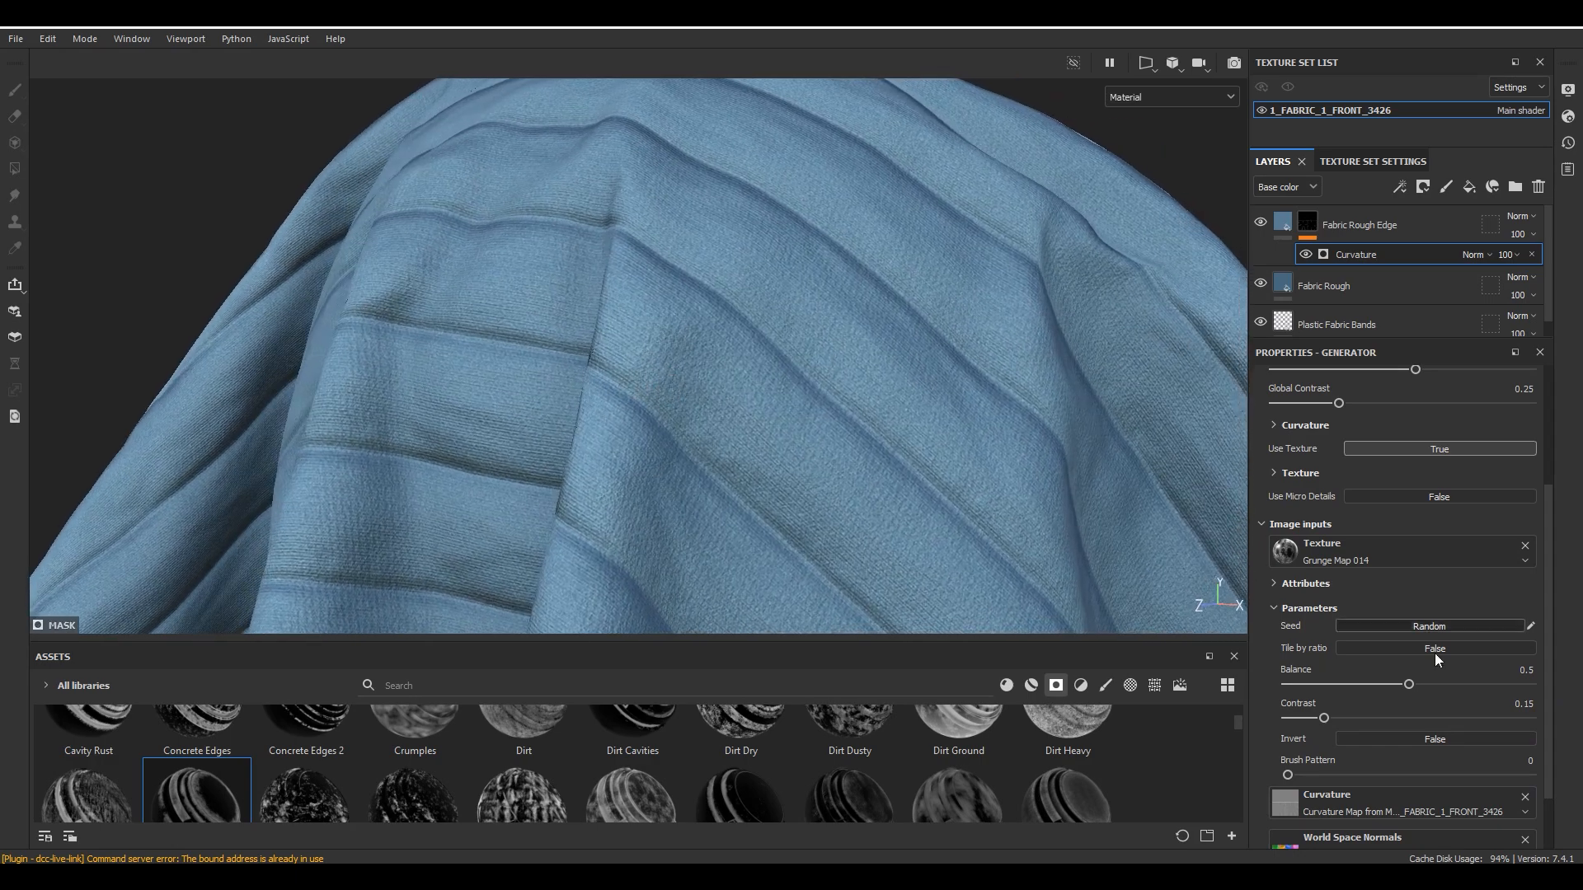
{"action": "scroll", "coordinate": [1432, 544], "scroll_direction": "up", "scroll_amount": 3}
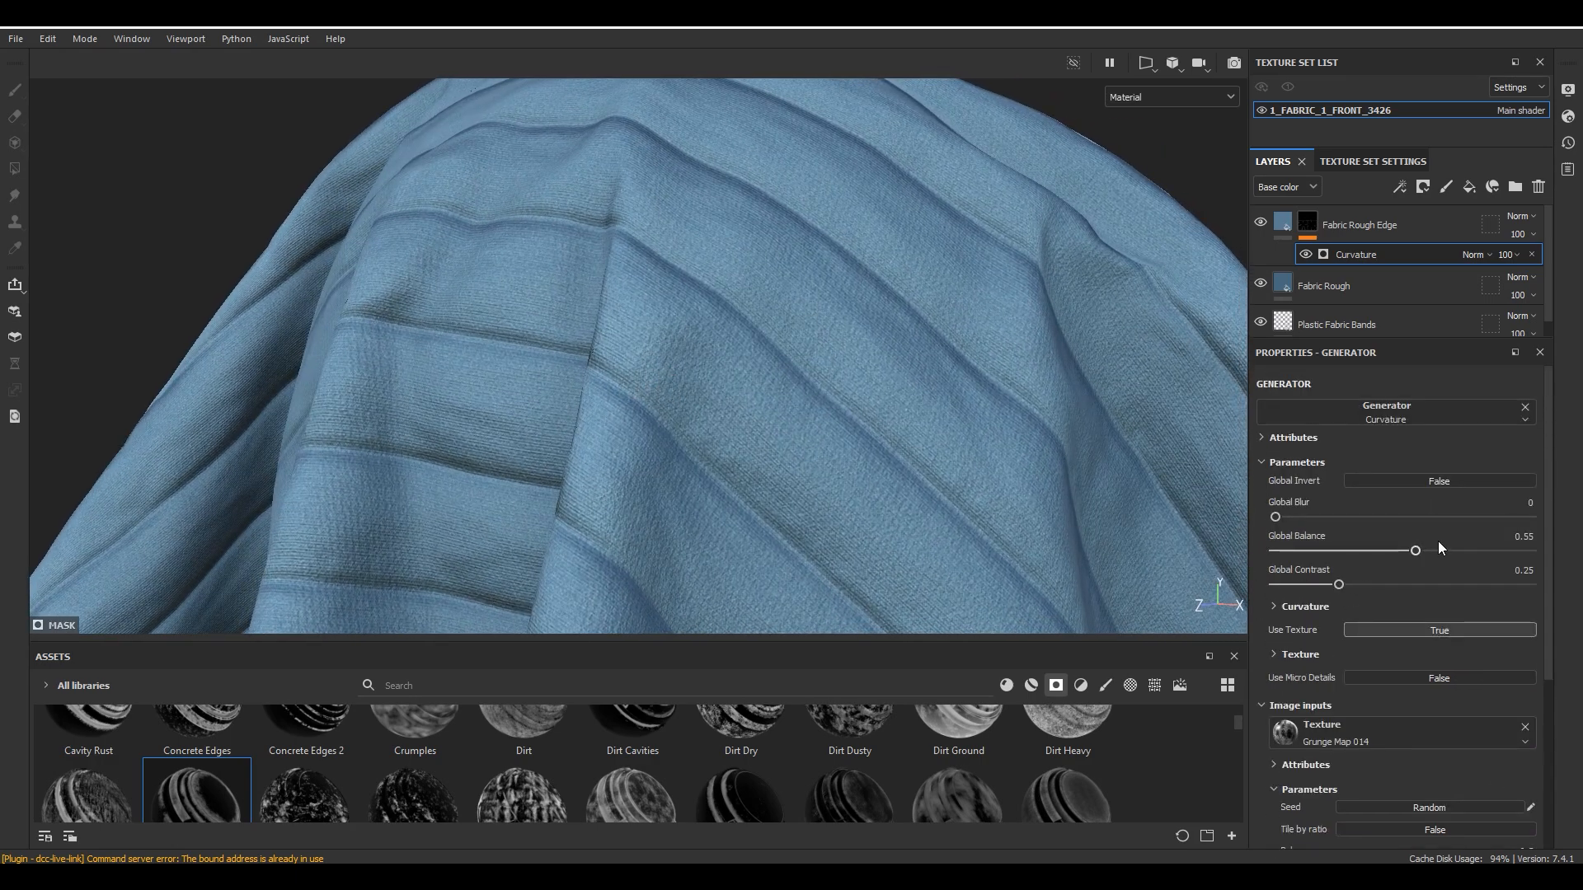
{"action": "left_click_drag", "start_coordinate": [1442, 552], "coordinate": [1457, 552]}
{"action": "scroll", "coordinate": [656, 164], "scroll_direction": "down", "scroll_amount": 5}
{"action": "left_click_drag", "start_coordinate": [656, 163], "coordinate": [850, 259], "text": "alt"}
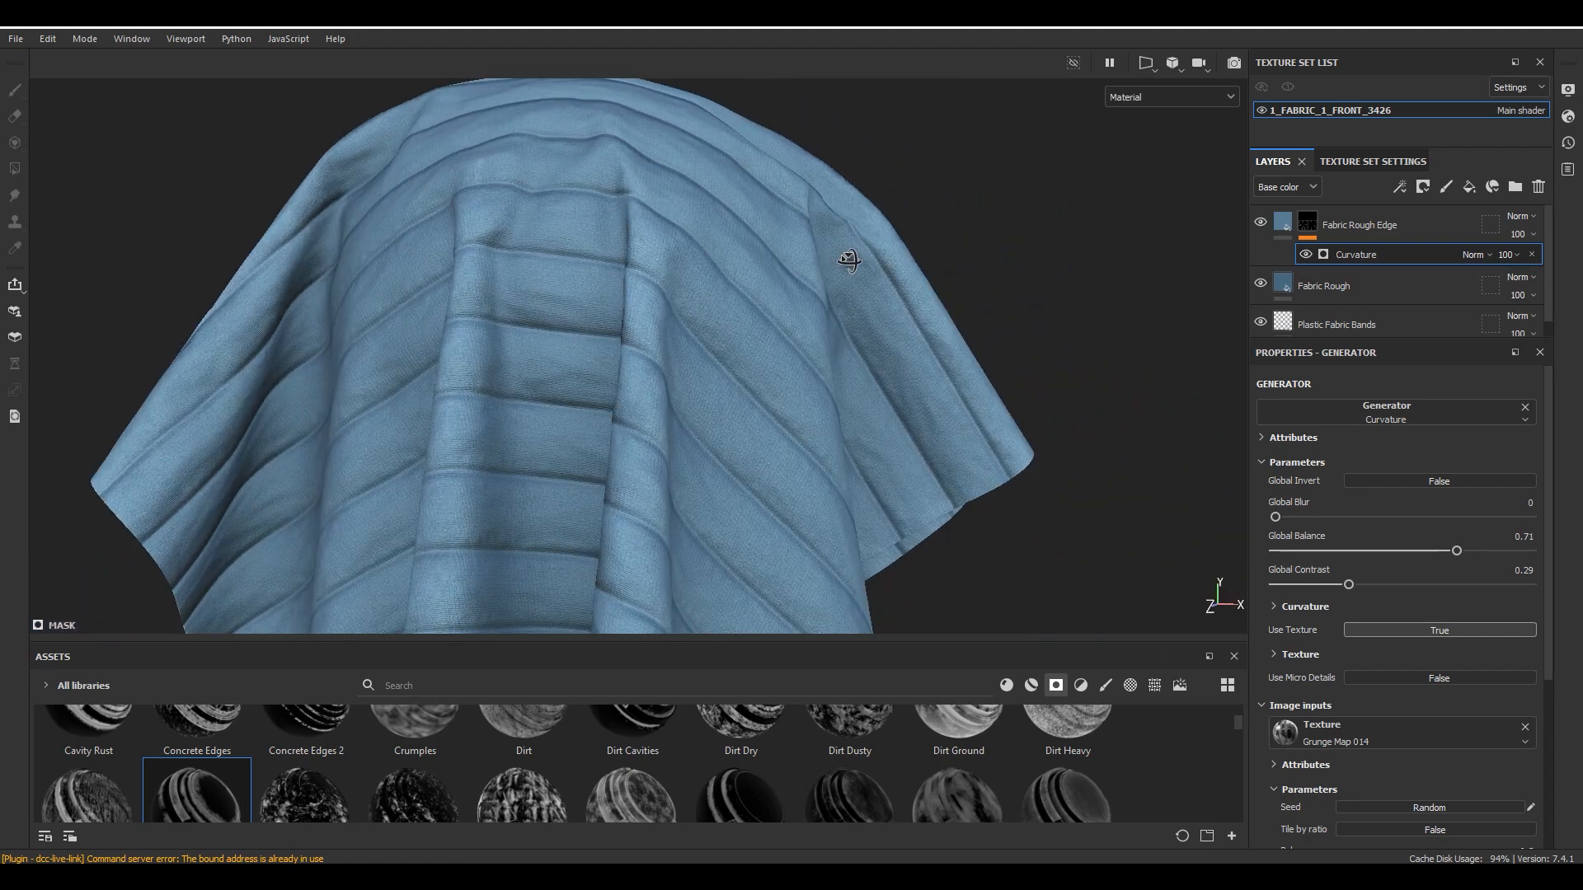
{"action": "scroll", "coordinate": [434, 198], "scroll_direction": "up", "scroll_amount": 3}
{"action": "mouse_move", "coordinate": [434, 198]}
{"action": "left_mouse_down", "text": "alt"}
{"action": "mouse_move", "coordinate": [685, 280]}
{"action": "mouse_move", "coordinate": [777, 255]}
{"action": "left_mouse_up", "text": "alt"}
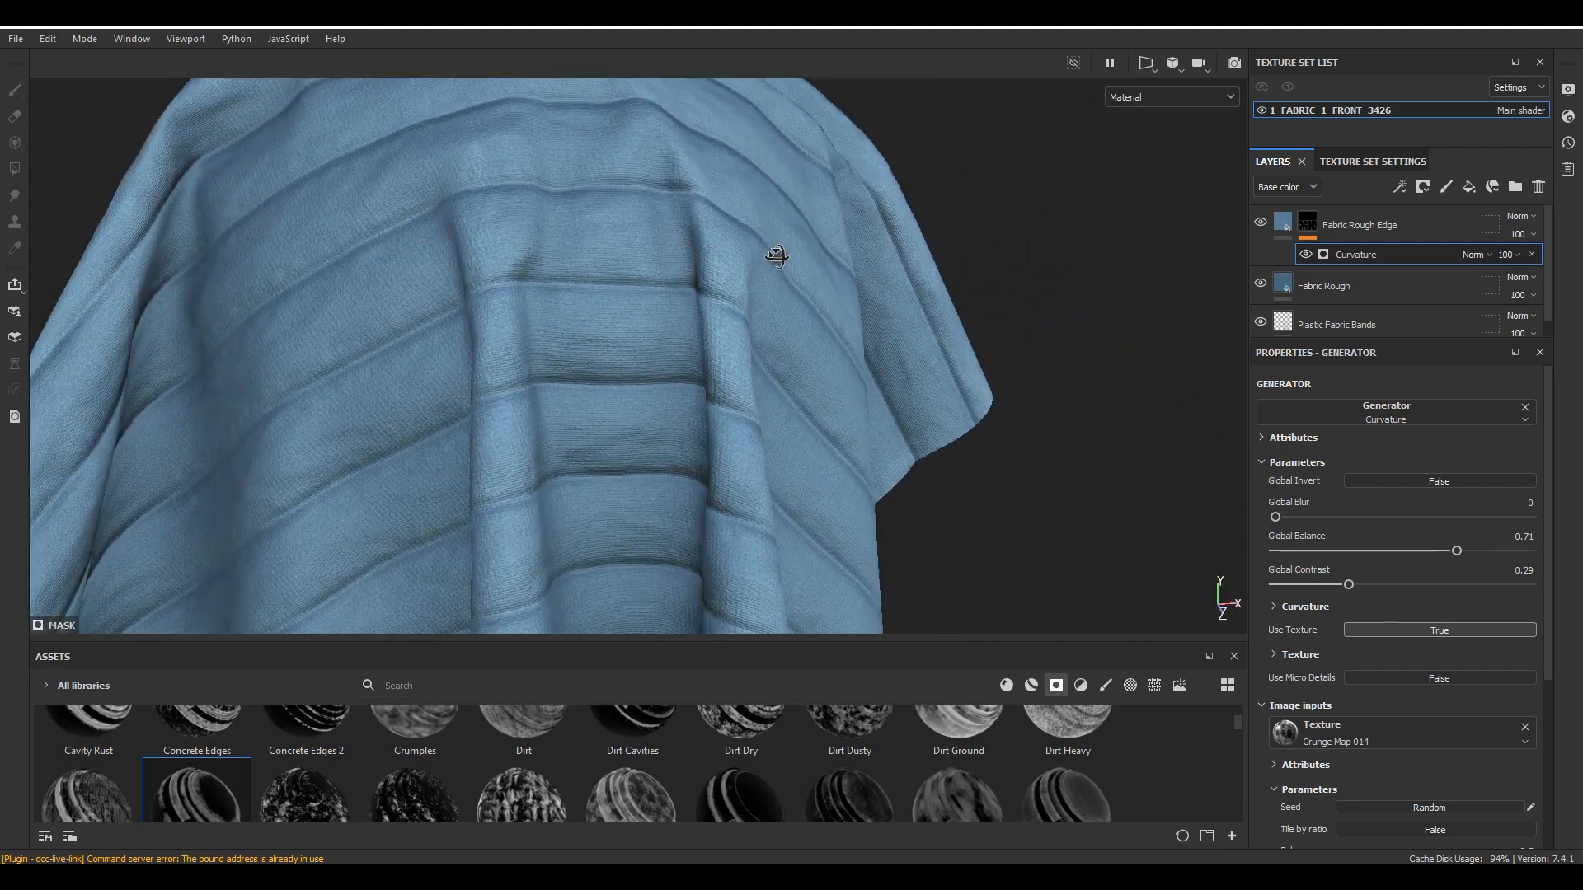
Lighten the Fabric Rough Edge color to saturation 0.419 and value 0.564, and compare the cloth with the layer hidden and shown.
{"action": "left_click", "coordinate": [1283, 223]}
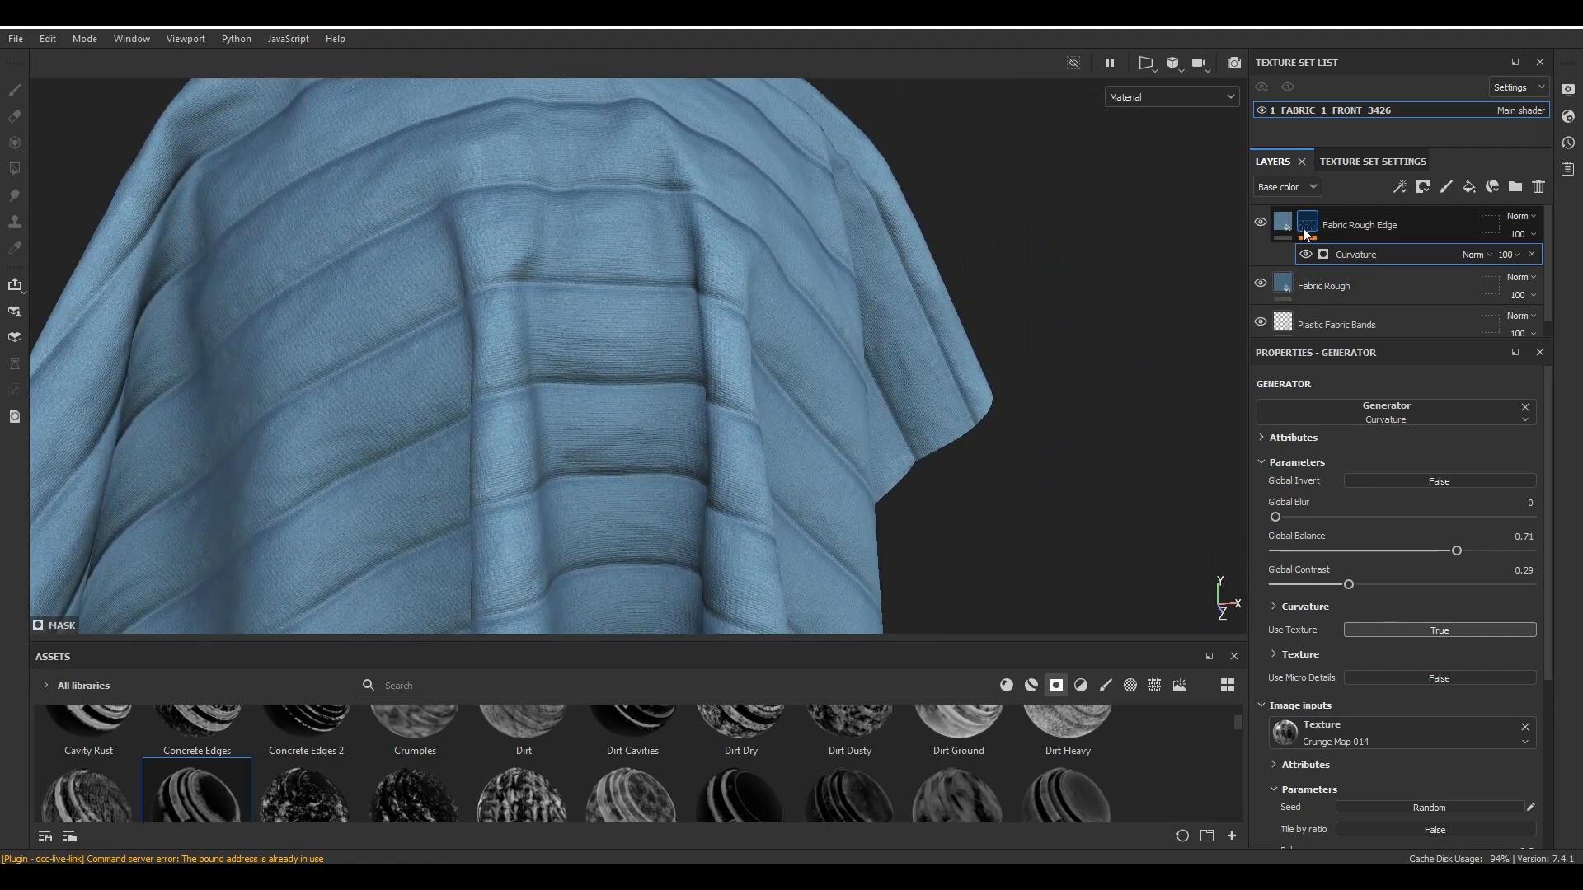
{"action": "left_click", "coordinate": [1393, 671]}
{"action": "left_click", "coordinate": [1235, 753]}
{"action": "left_click", "coordinate": [1255, 774]}
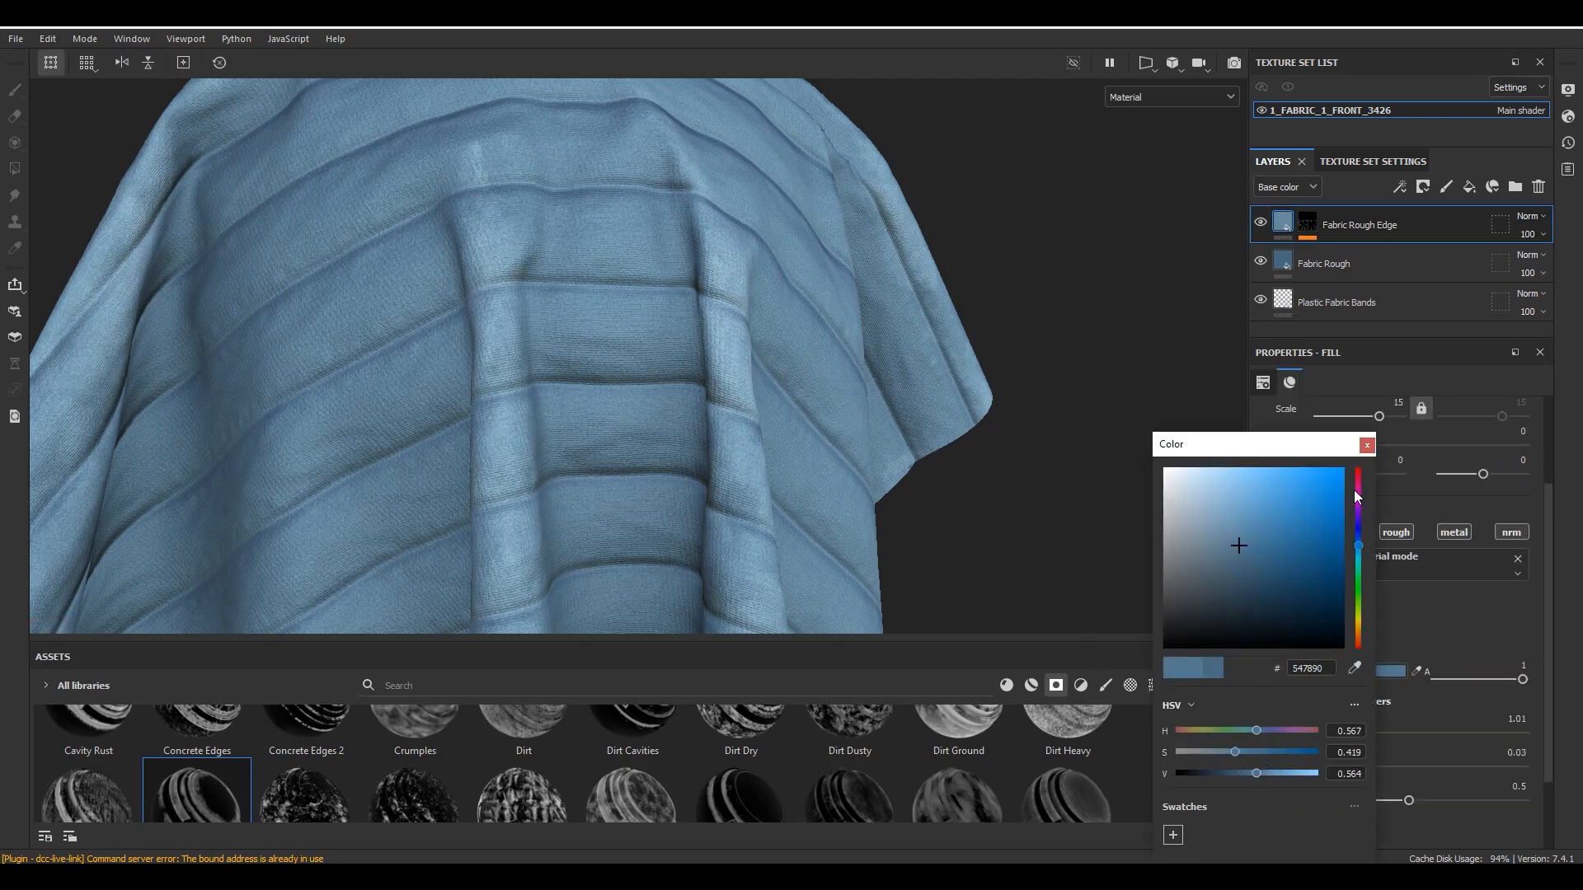
{"action": "left_click", "coordinate": [1367, 446]}
{"action": "scroll", "coordinate": [982, 424], "scroll_direction": "down", "scroll_amount": 4}
{"action": "left_click_drag", "start_coordinate": [982, 424], "coordinate": [847, 388], "text": "alt"}
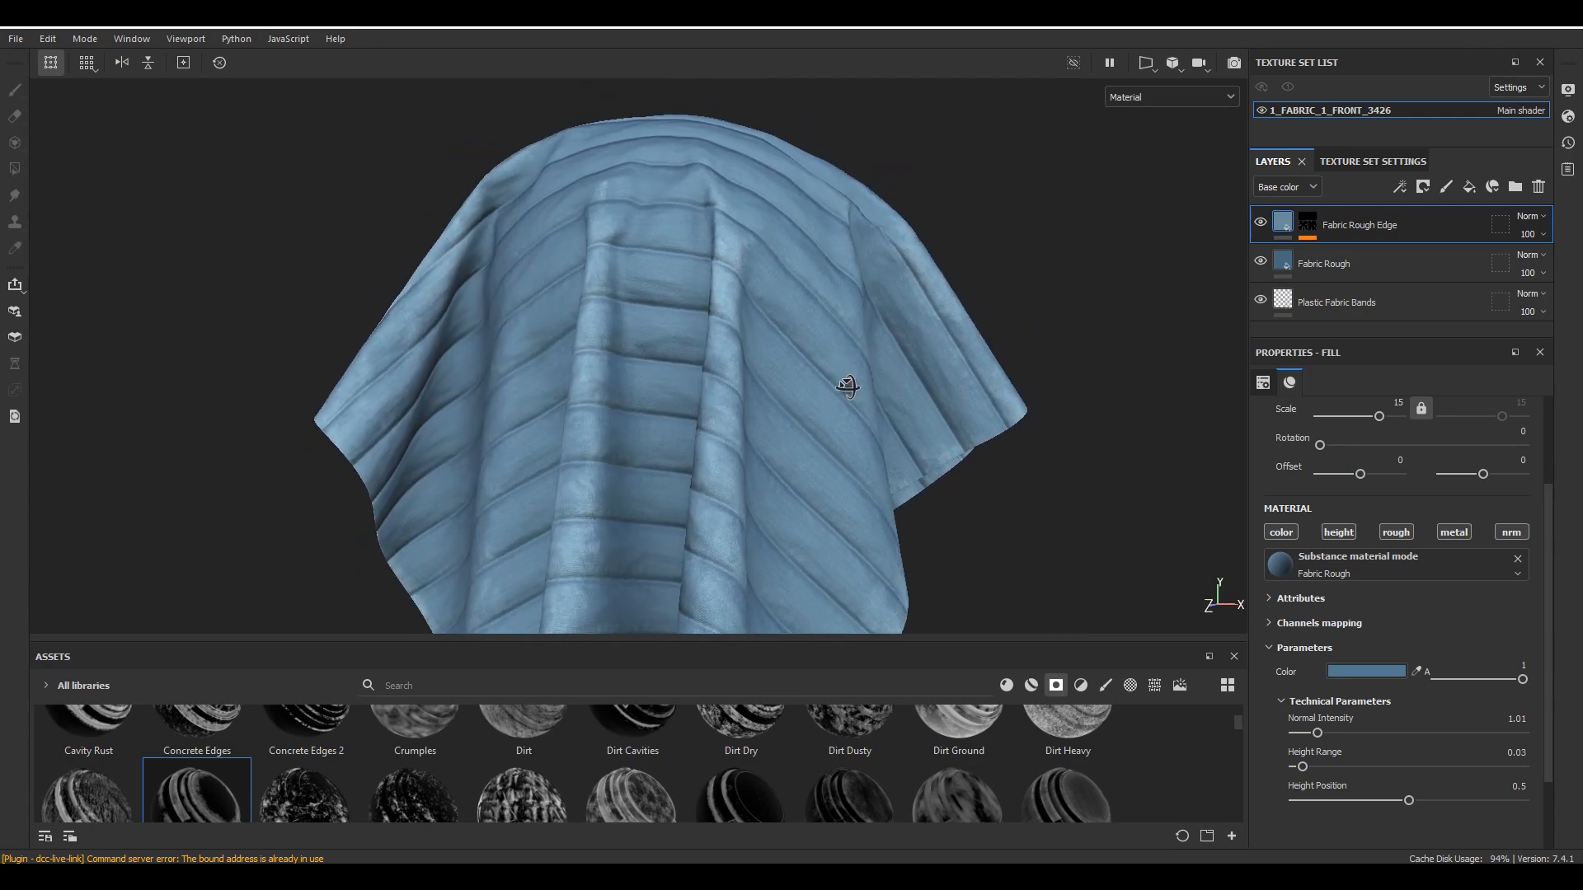
{"action": "scroll", "coordinate": [891, 331], "scroll_direction": "up", "scroll_amount": 3}
{"action": "left_click", "coordinate": [1261, 223]}
{"action": "left_click", "coordinate": [1261, 222]}
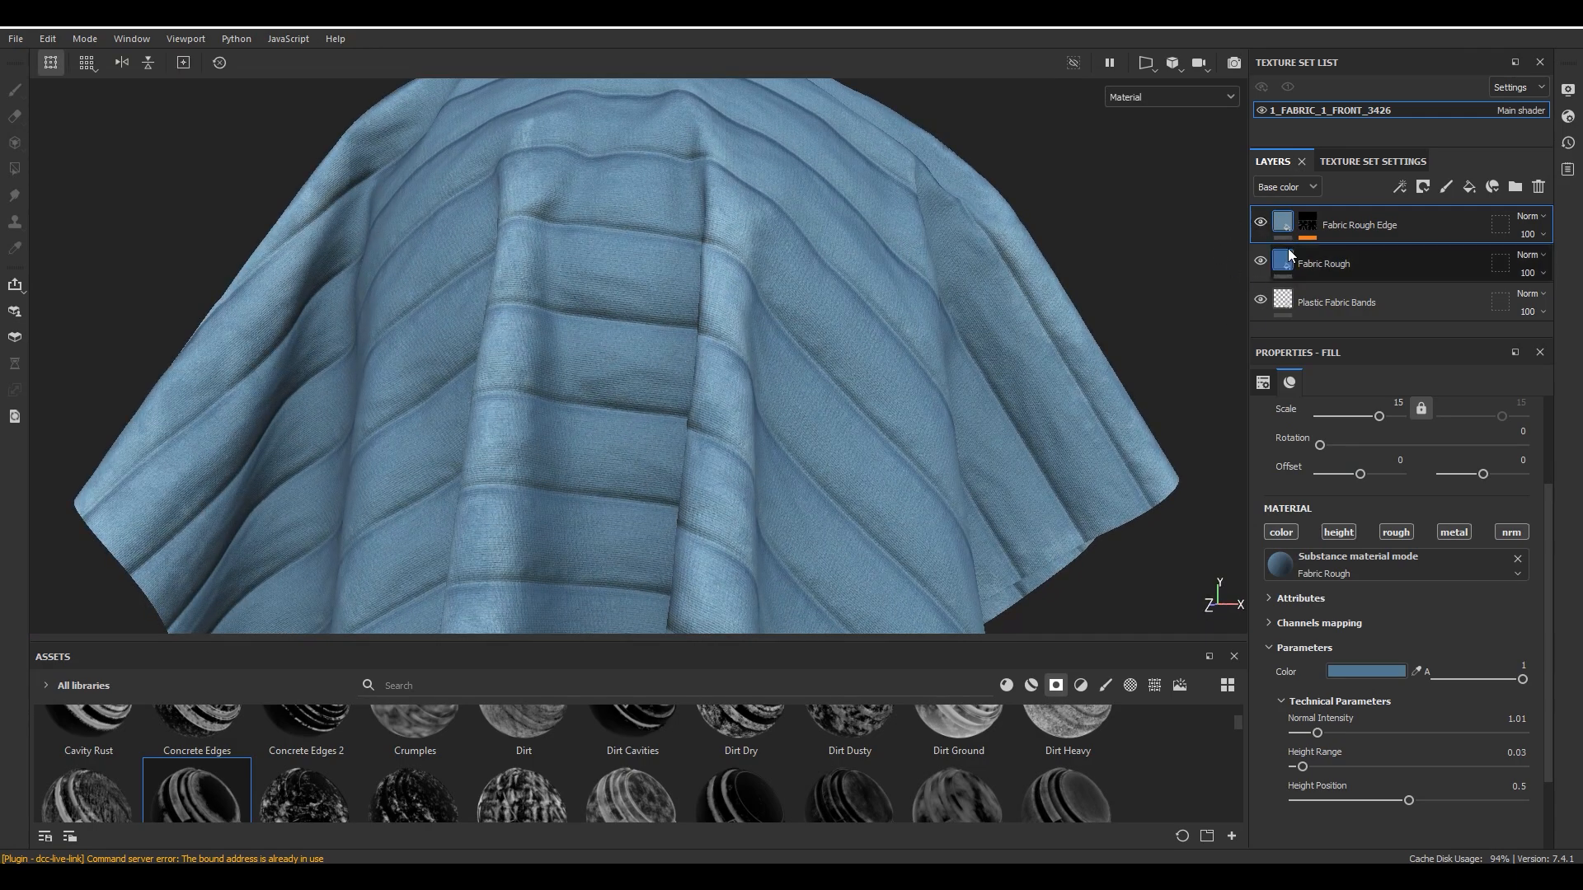
Darken the Fabric Rough Edge color to a value of 0.523.
{"action": "left_click", "coordinate": [1365, 671]}
{"action": "left_click_drag", "start_coordinate": [1229, 772], "coordinate": [1232, 772]}
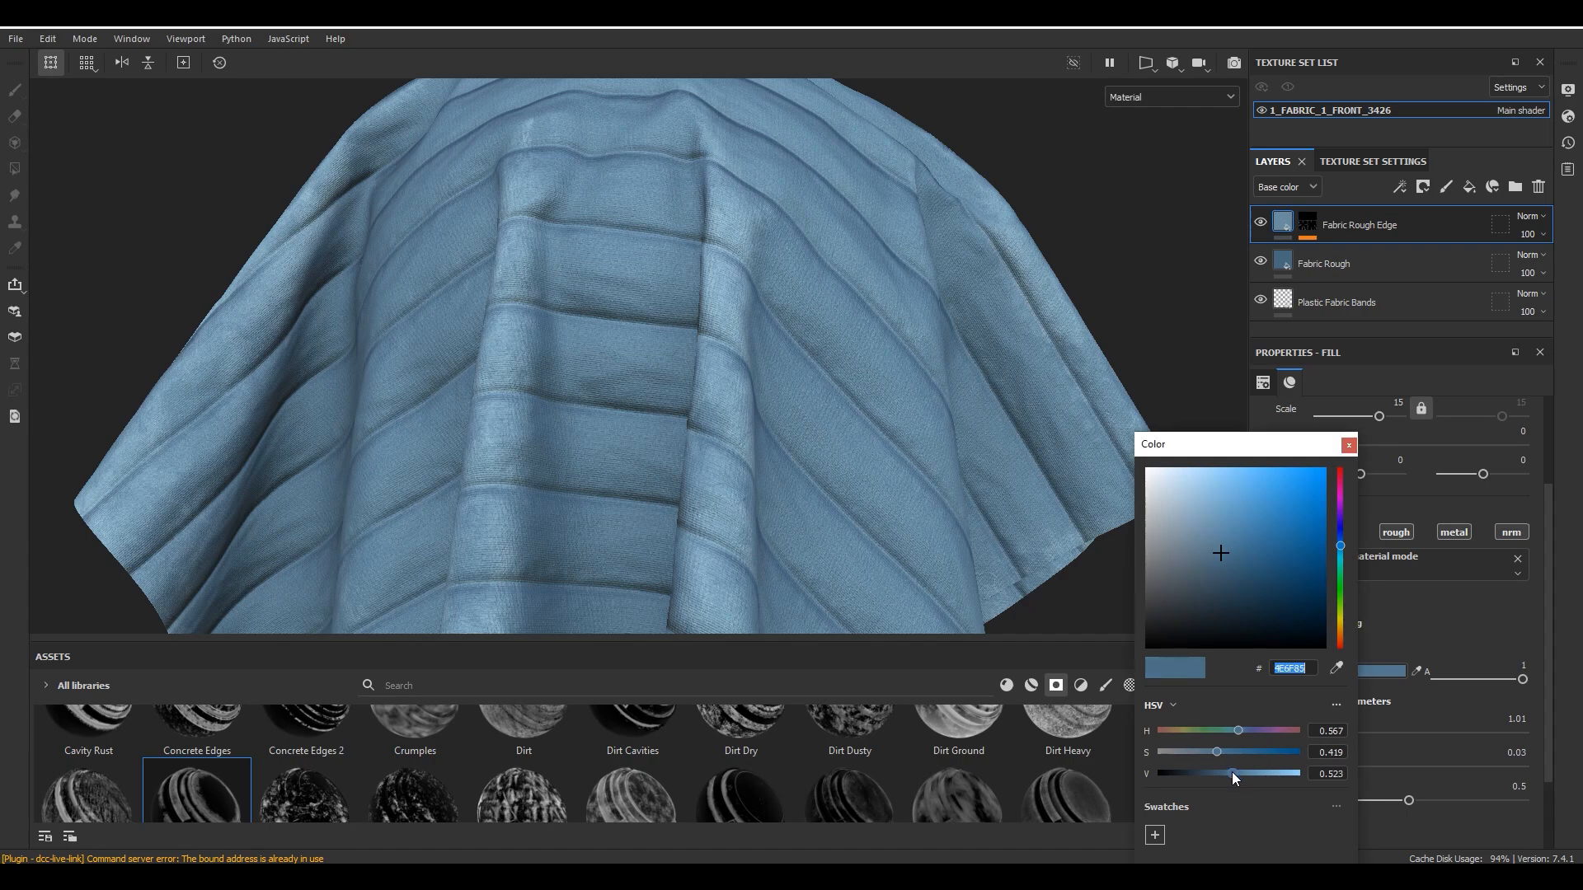
{"action": "left_click", "coordinate": [1351, 450]}
Set the Fabric Rough layer's color saturation to 0.494 and compare the cloth with the Fabric Rough Edge layer hidden and shown.
{"action": "left_click", "coordinate": [1343, 265]}
{"action": "left_click", "coordinate": [1370, 669]}
{"action": "left_click_drag", "start_coordinate": [1240, 752], "coordinate": [1234, 752]}
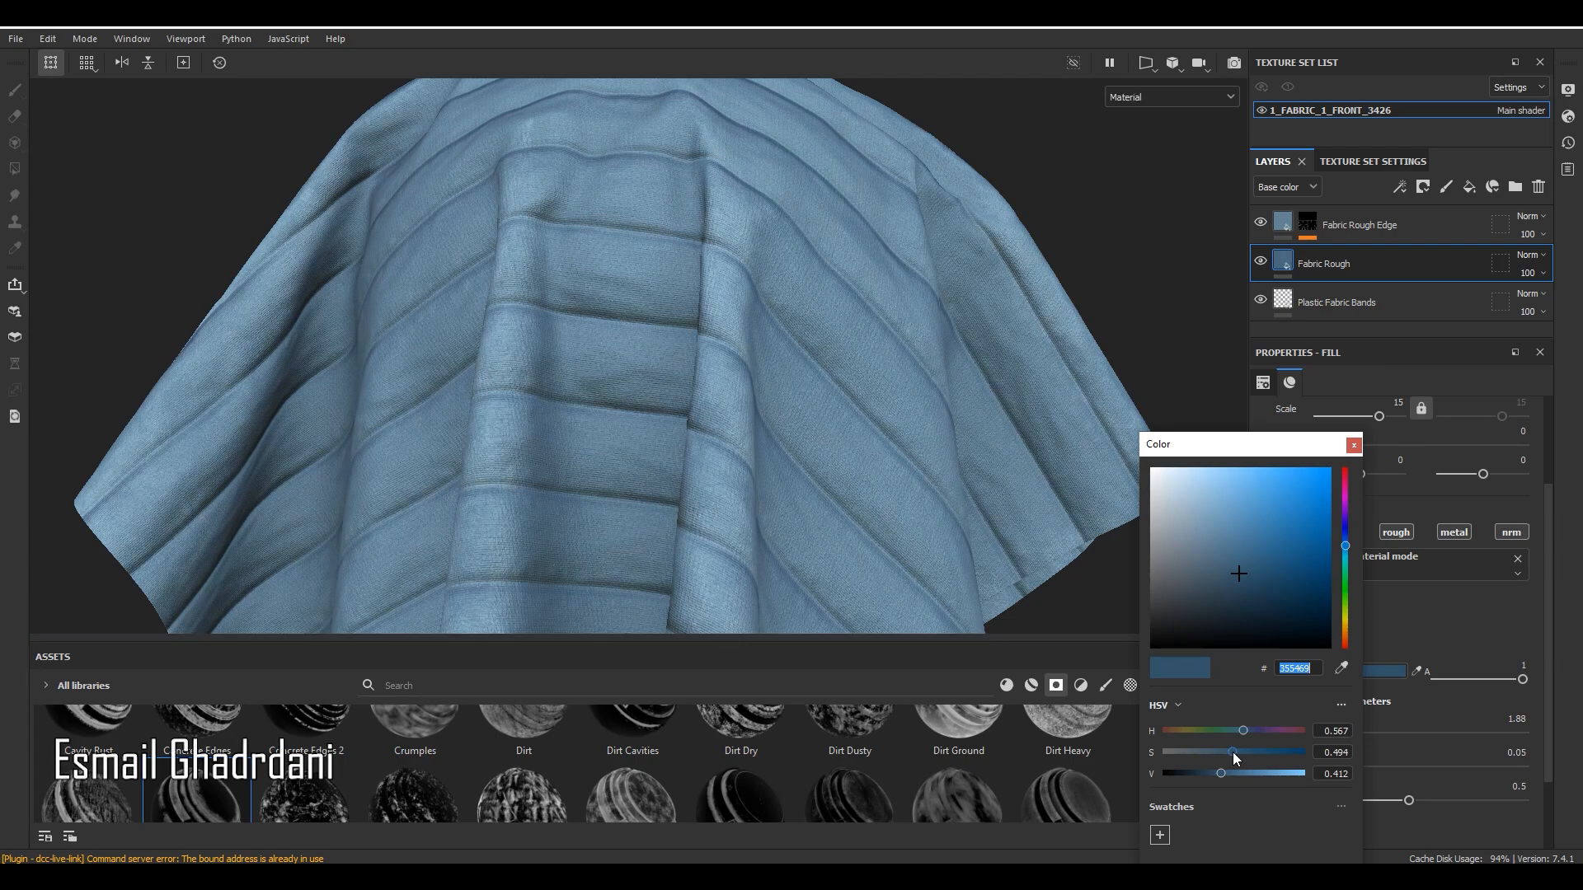
{"action": "left_click", "coordinate": [1353, 446]}
{"action": "left_click", "coordinate": [1260, 223]}
{"action": "left_click", "coordinate": [1260, 223]}
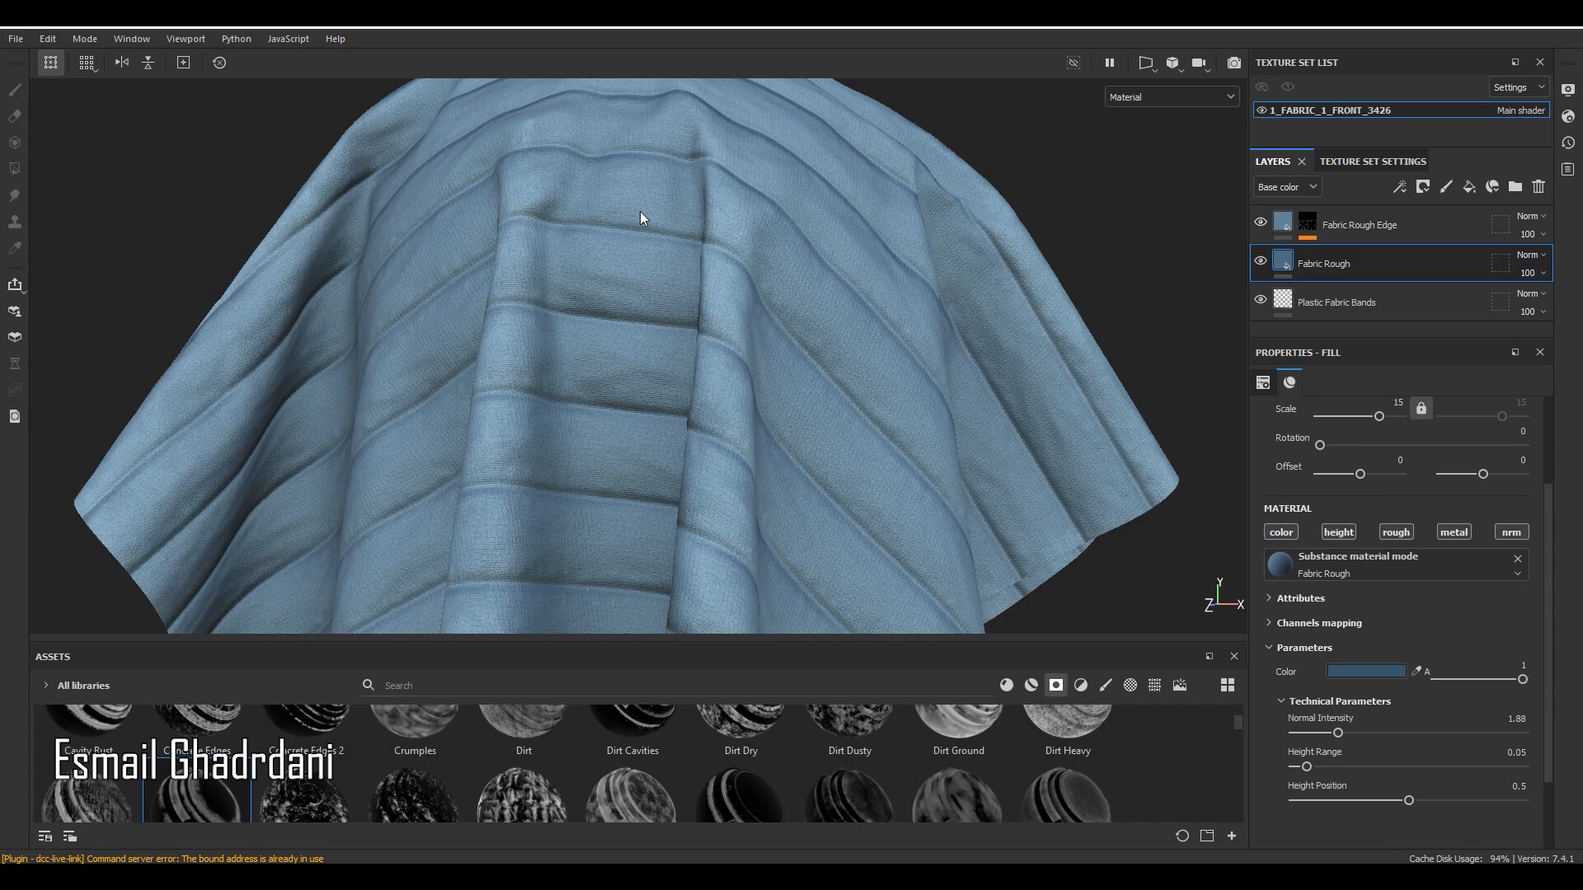
{"action": "scroll", "coordinate": [645, 225], "scroll_direction": "down", "scroll_amount": 1}
{"action": "scroll", "coordinate": [645, 225], "scroll_direction": "down", "scroll_amount": 2}
{"action": "left_click_drag", "start_coordinate": [770, 240], "coordinate": [918, 342], "text": "alt"}
{"action": "scroll", "coordinate": [665, 222], "scroll_direction": "up", "scroll_amount": 4}
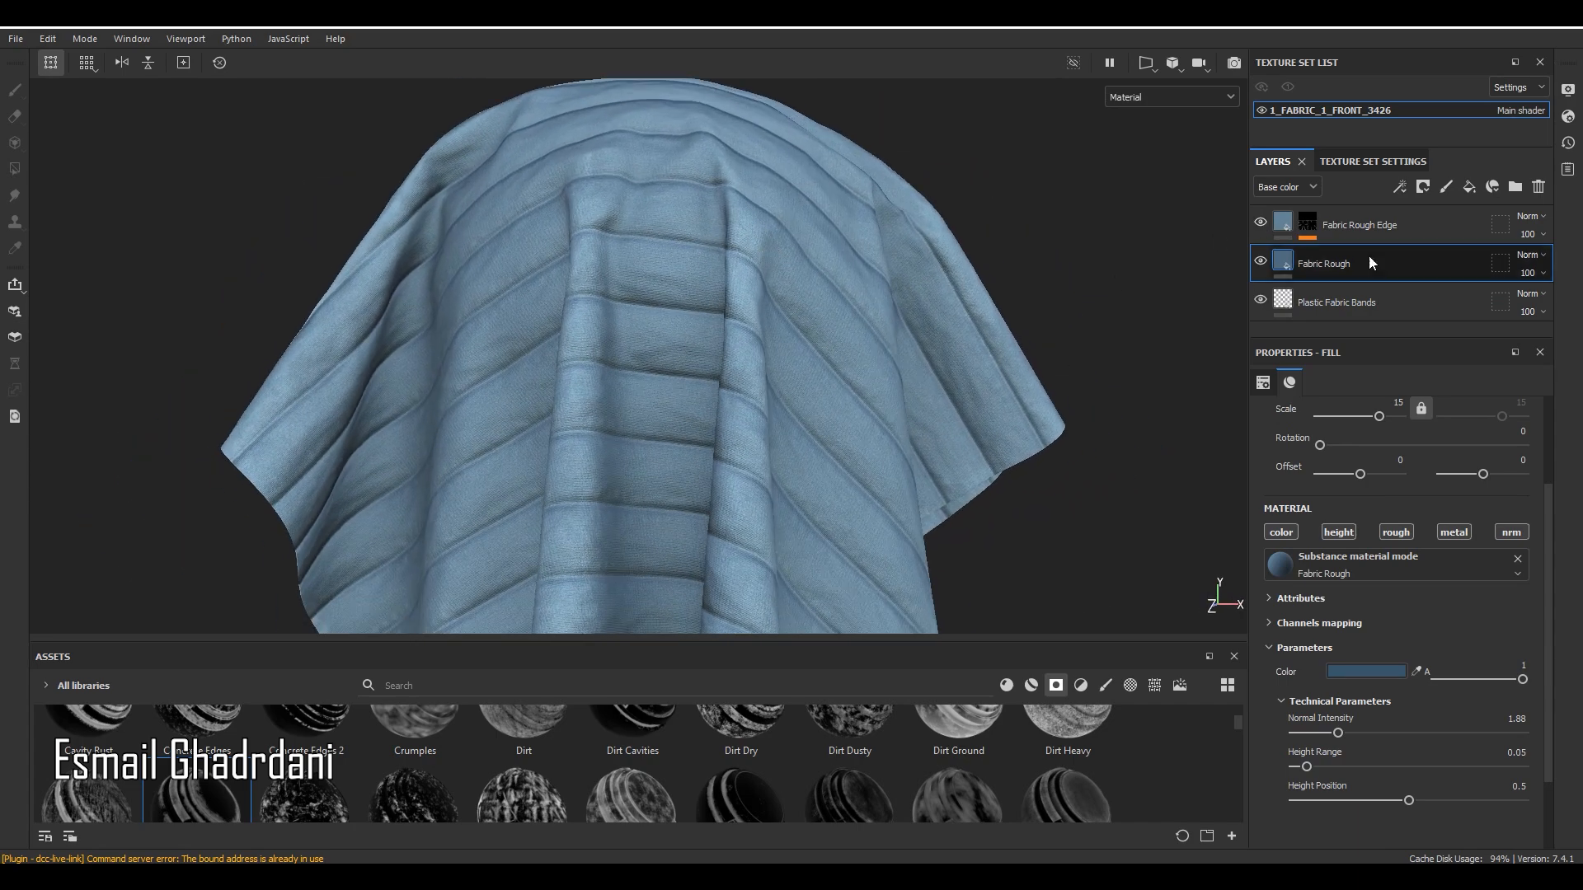
Add a fill layer above Fabric Rough Edge and keep only its color and roughness channels active.
{"action": "left_click", "coordinate": [1285, 233]}
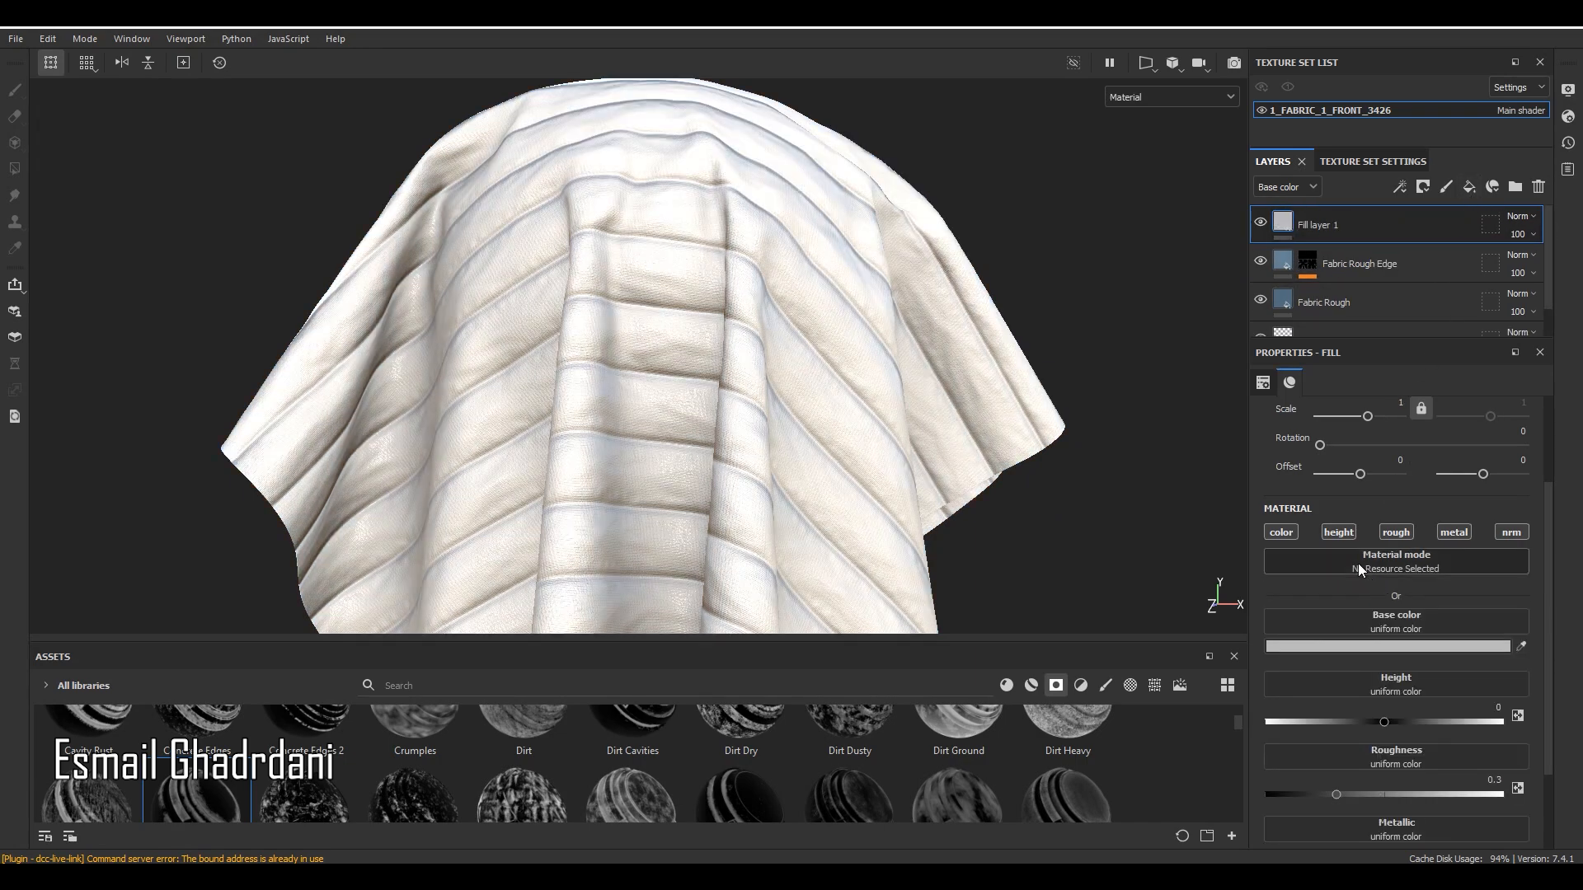
{"action": "left_click", "coordinate": [1339, 534]}
{"action": "left_click", "coordinate": [1451, 536]}
{"action": "left_click", "coordinate": [1497, 532]}
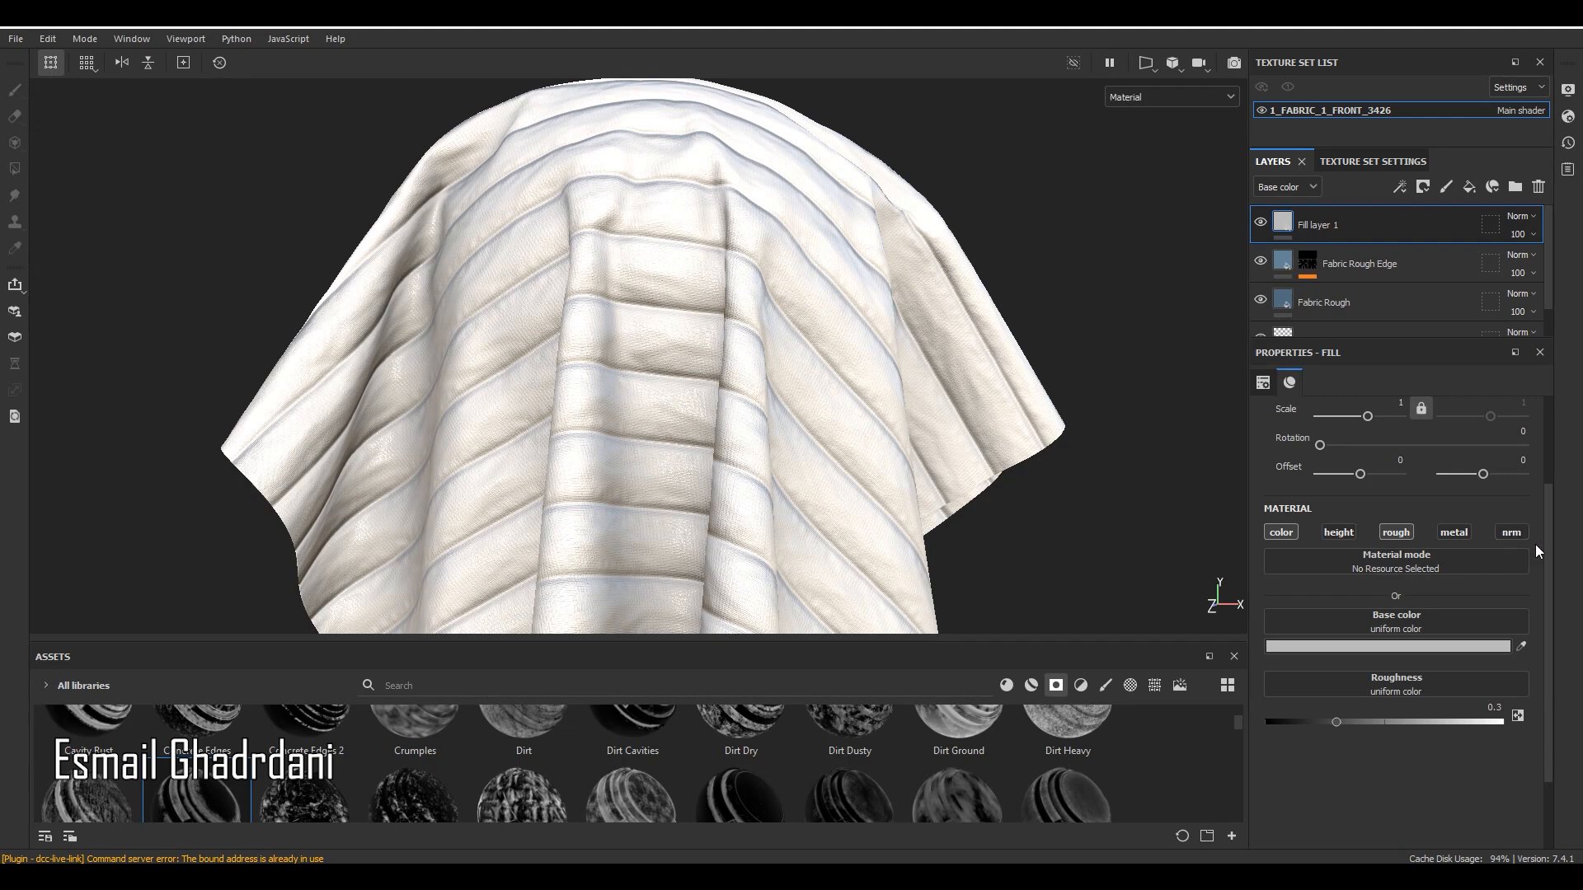
Set the new fill layer's base color to hex 648396.
{"action": "scroll", "coordinate": [1547, 555], "scroll_direction": "down", "scroll_amount": 2}
{"action": "left_click", "coordinate": [1410, 605]}
{"action": "left_click_drag", "start_coordinate": [1315, 452], "coordinate": [1092, 370]}
{"action": "type", "text": "648396"}
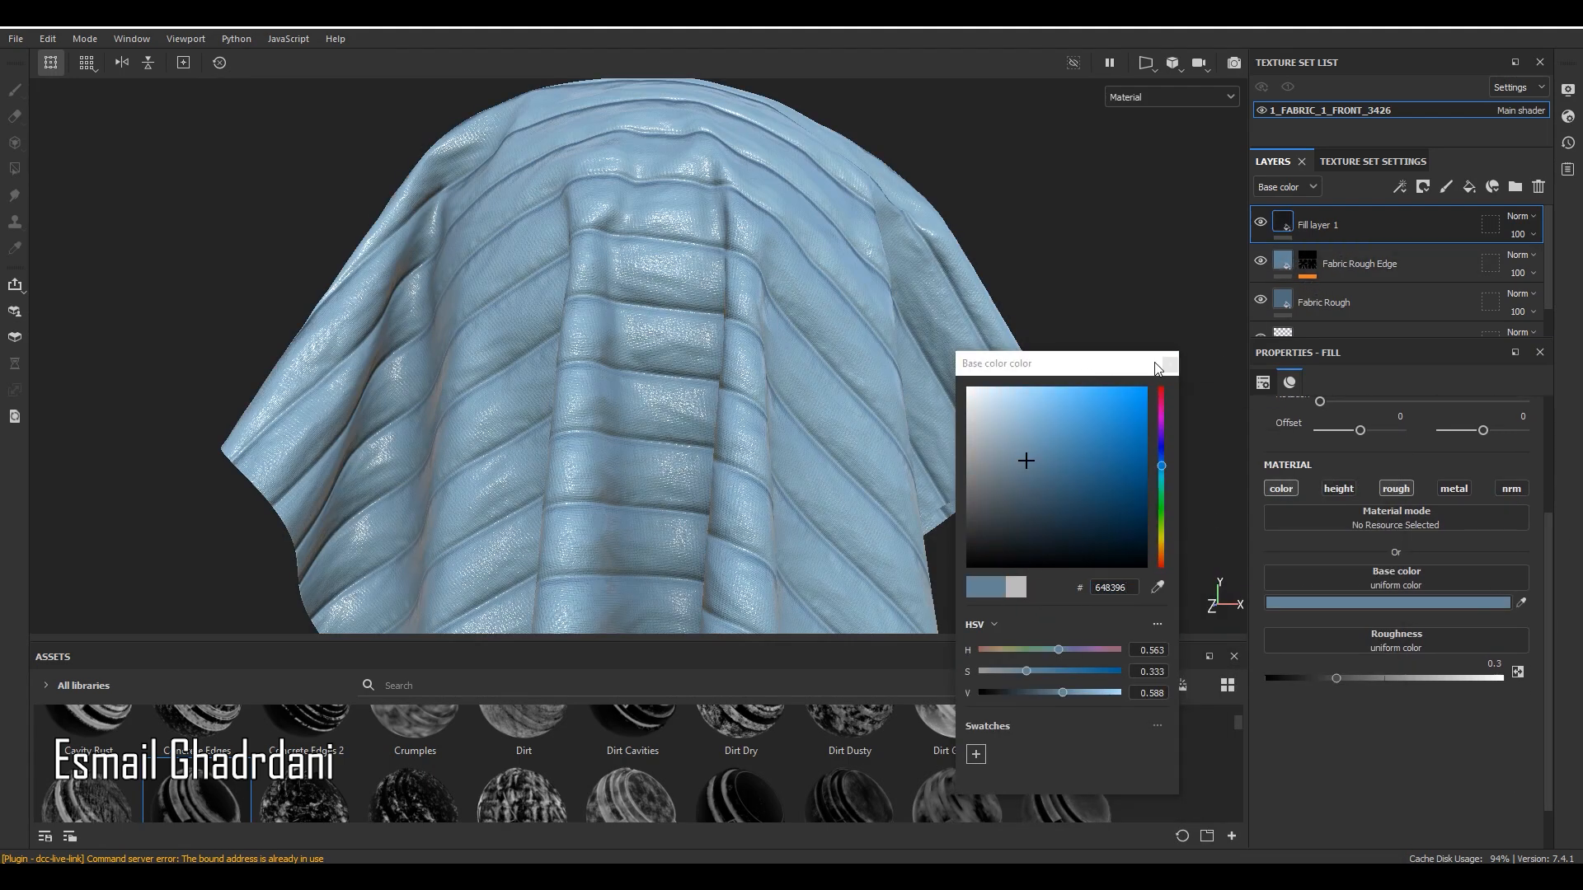
{"action": "left_click", "coordinate": [1171, 364]}
Raise Fill layer 1's roughness to 0.737 and compare the cloth with the layer hidden and shown.
{"action": "left_click", "coordinate": [1431, 679]}
{"action": "left_click_drag", "start_coordinate": [1431, 680], "coordinate": [1441, 680]}
{"action": "left_click_drag", "start_coordinate": [836, 364], "coordinate": [765, 370], "text": "alt"}
{"action": "right_click_drag", "start_coordinate": [765, 370], "coordinate": [975, 274], "text": "alt"}
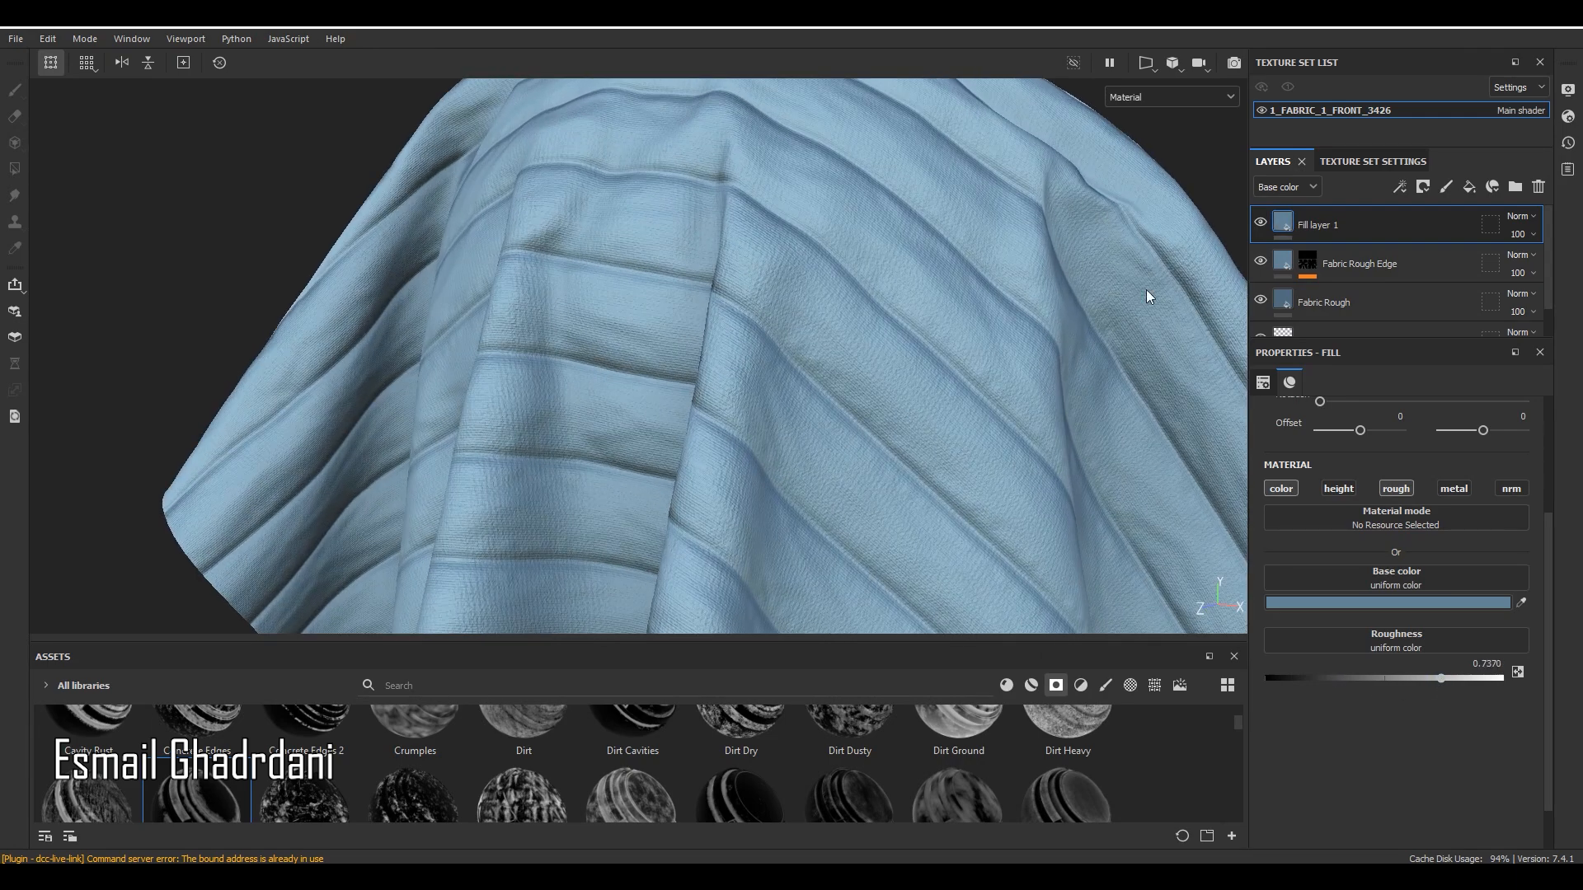
{"action": "left_click", "coordinate": [1259, 222]}
{"action": "left_click", "coordinate": [1259, 222]}
{"action": "left_click_drag", "start_coordinate": [872, 314], "coordinate": [794, 255], "text": "alt"}
{"action": "right_click_drag", "start_coordinate": [795, 255], "coordinate": [1142, 359], "text": "alt"}
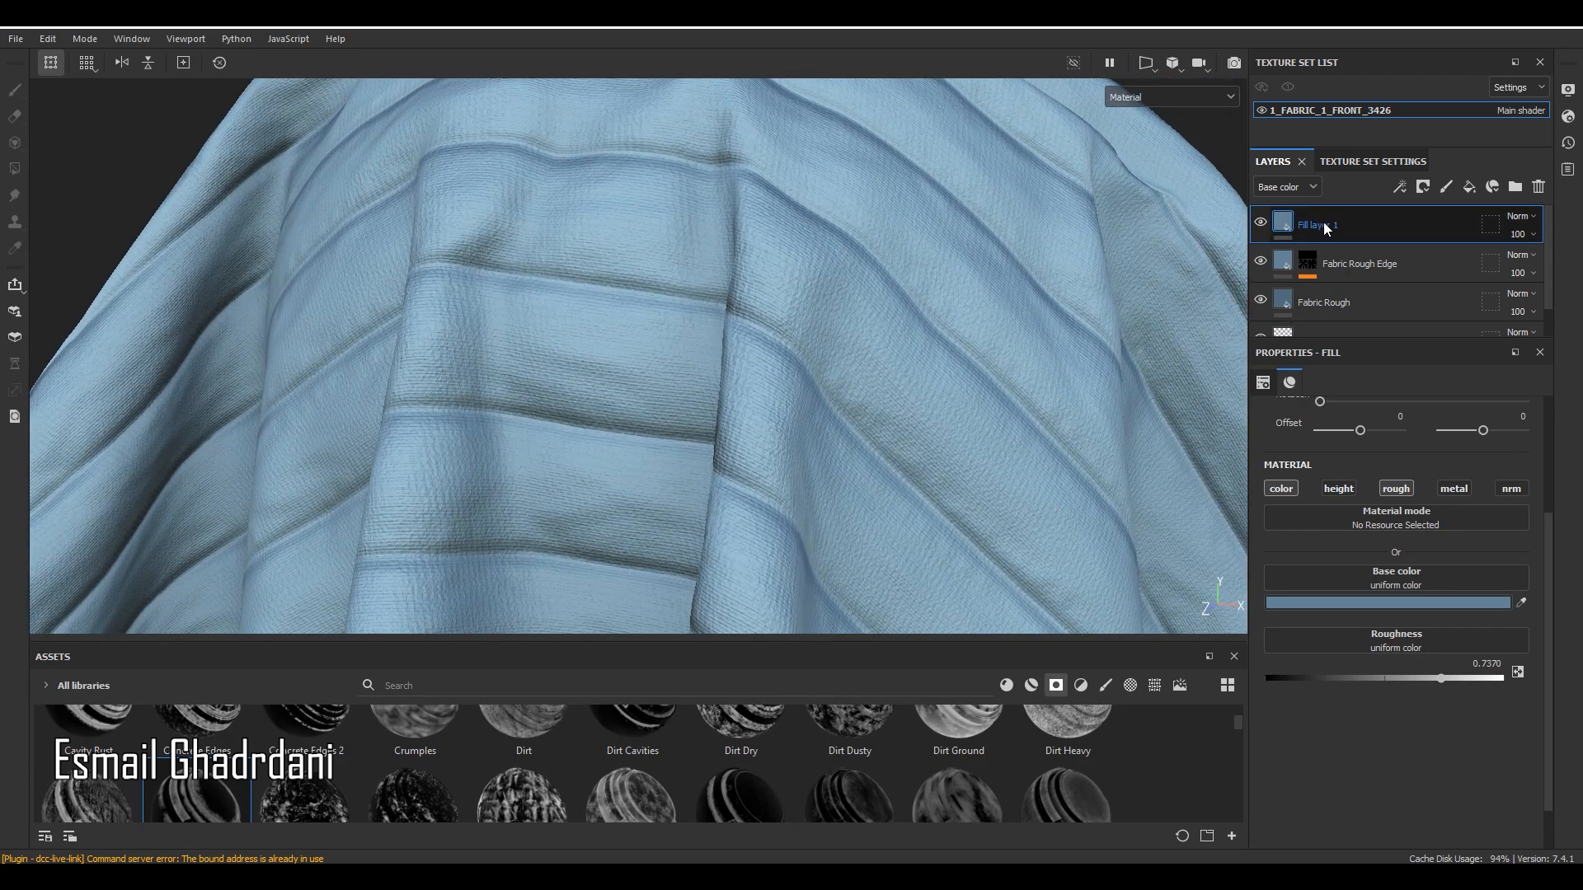
Darken Fill layer 1's base color to saturation 0.262 and value 0.384.
{"action": "left_click", "coordinate": [1399, 606]}
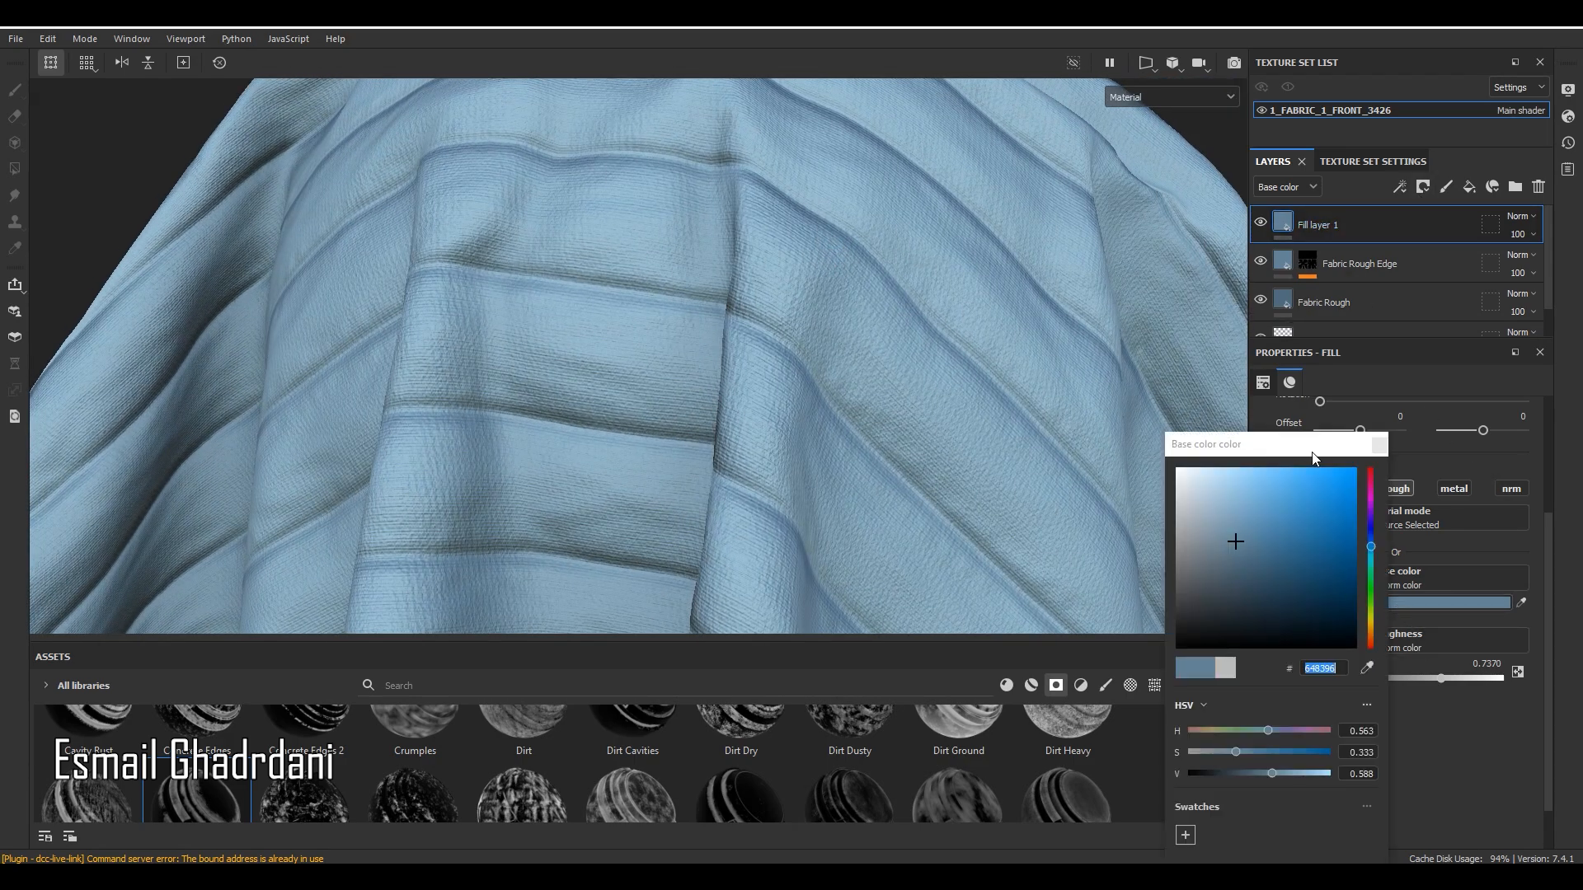
{"action": "left_click_drag", "start_coordinate": [1305, 448], "coordinate": [1181, 404]}
{"action": "left_click", "coordinate": [1130, 731]}
{"action": "left_click", "coordinate": [1101, 709]}
{"action": "left_click", "coordinate": [1119, 729]}
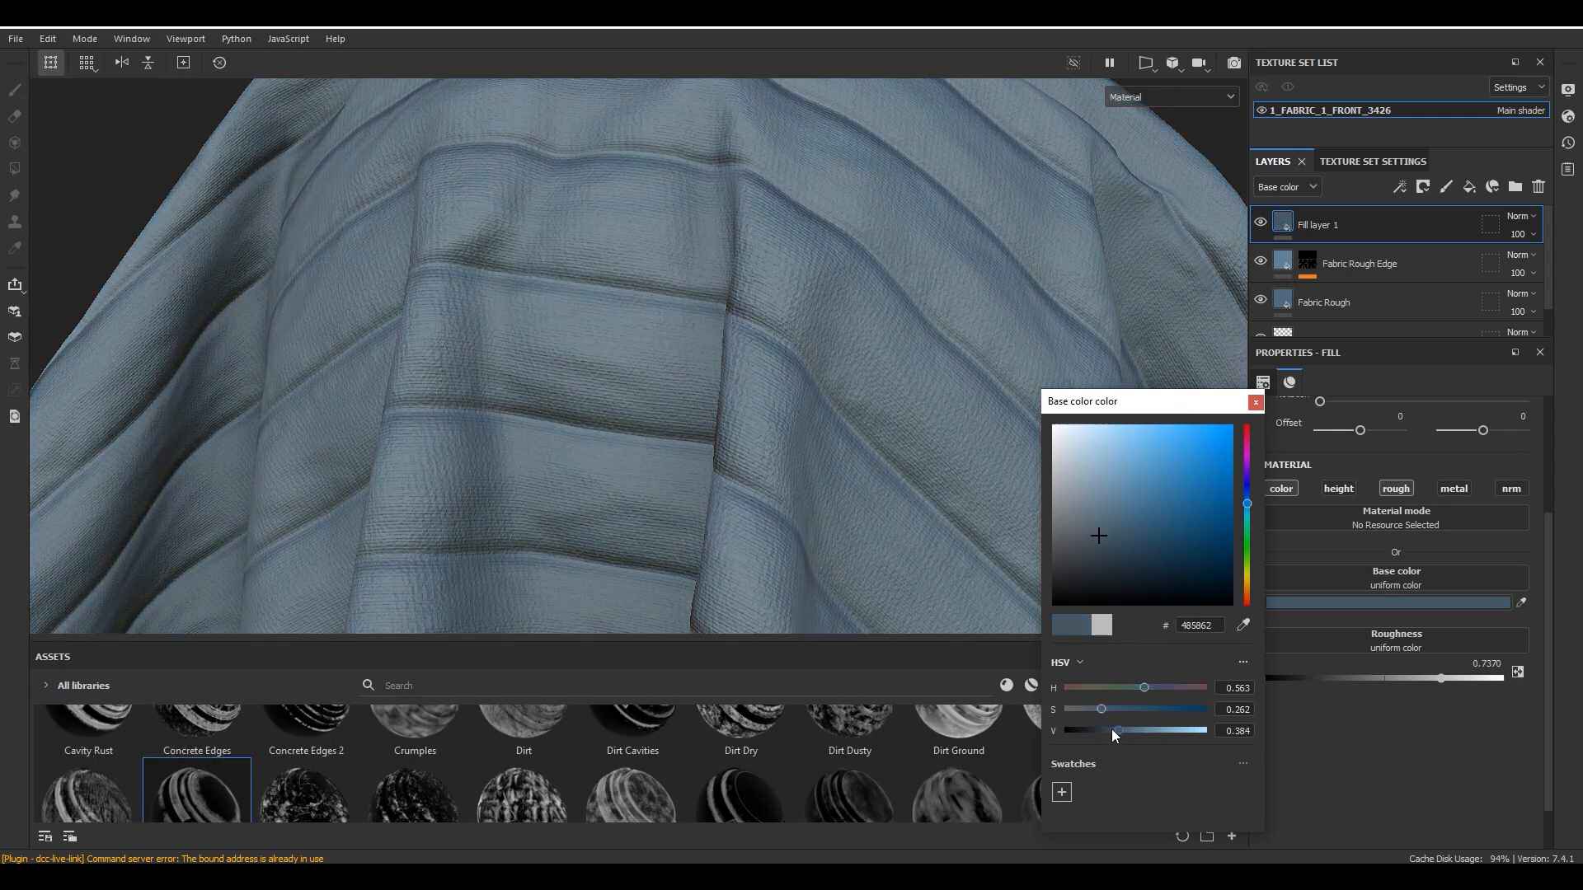
Add a black mask to Fill layer 1 and put a fill effect in it.
{"action": "left_click", "coordinate": [1423, 186]}
{"action": "left_click", "coordinate": [1444, 228]}
{"action": "left_click", "coordinate": [1400, 187]}
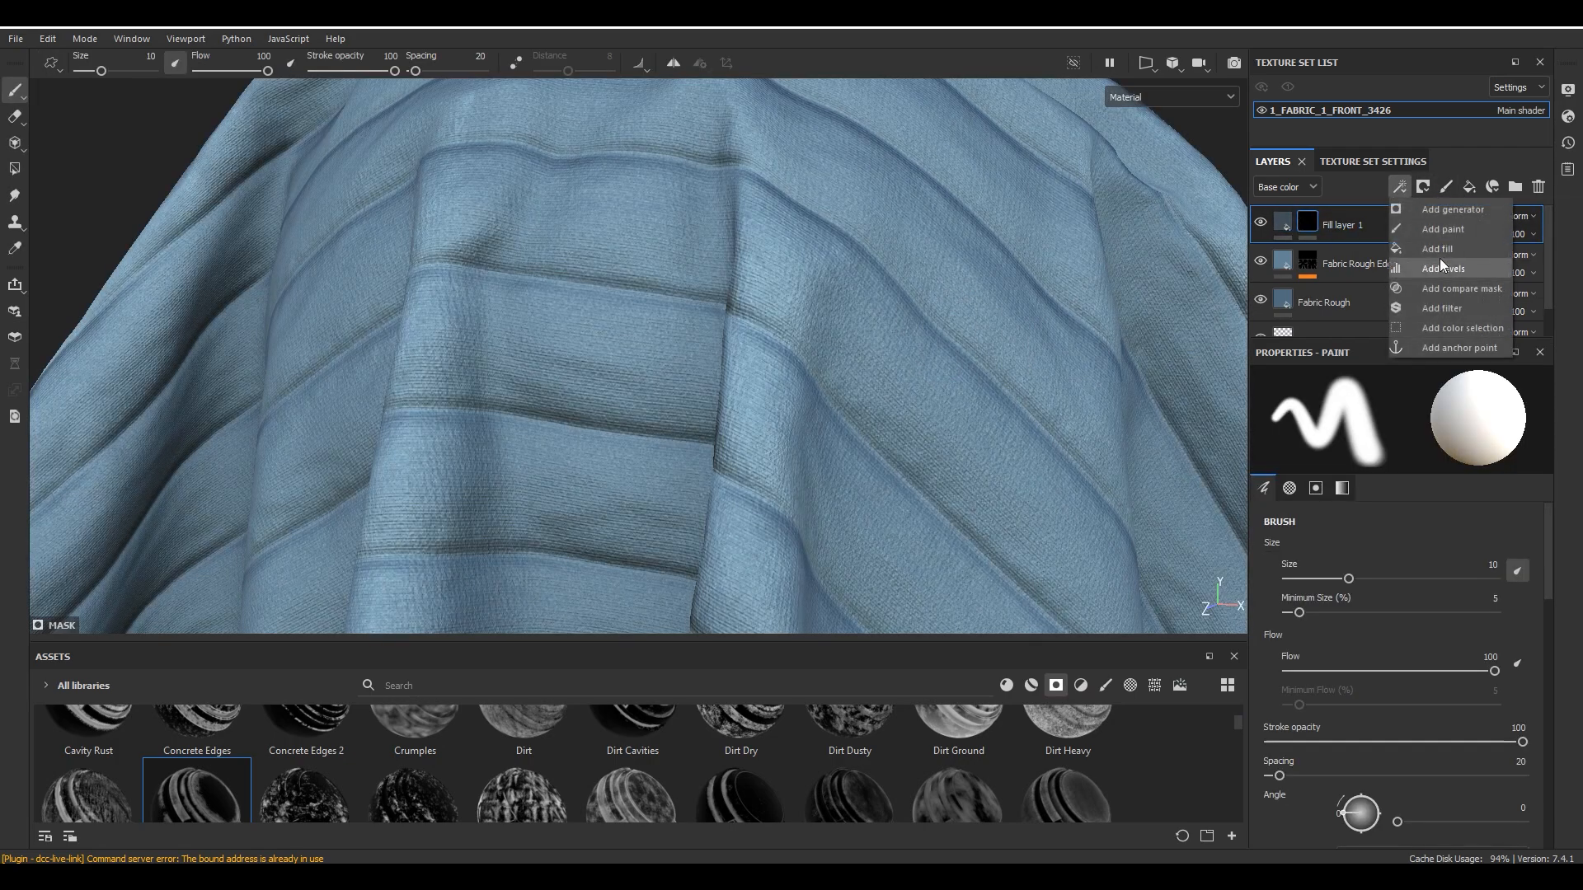
{"action": "left_click", "coordinate": [1438, 249]}
Enlarge the layer stack area and add an anchor point to the Plastic Fabric Bands layer.
{"action": "left_click_drag", "start_coordinate": [1383, 345], "coordinate": [1381, 430]}
{"action": "left_click", "coordinate": [1348, 363]}
{"action": "left_click", "coordinate": [1407, 188]}
{"action": "left_click", "coordinate": [1446, 340]}
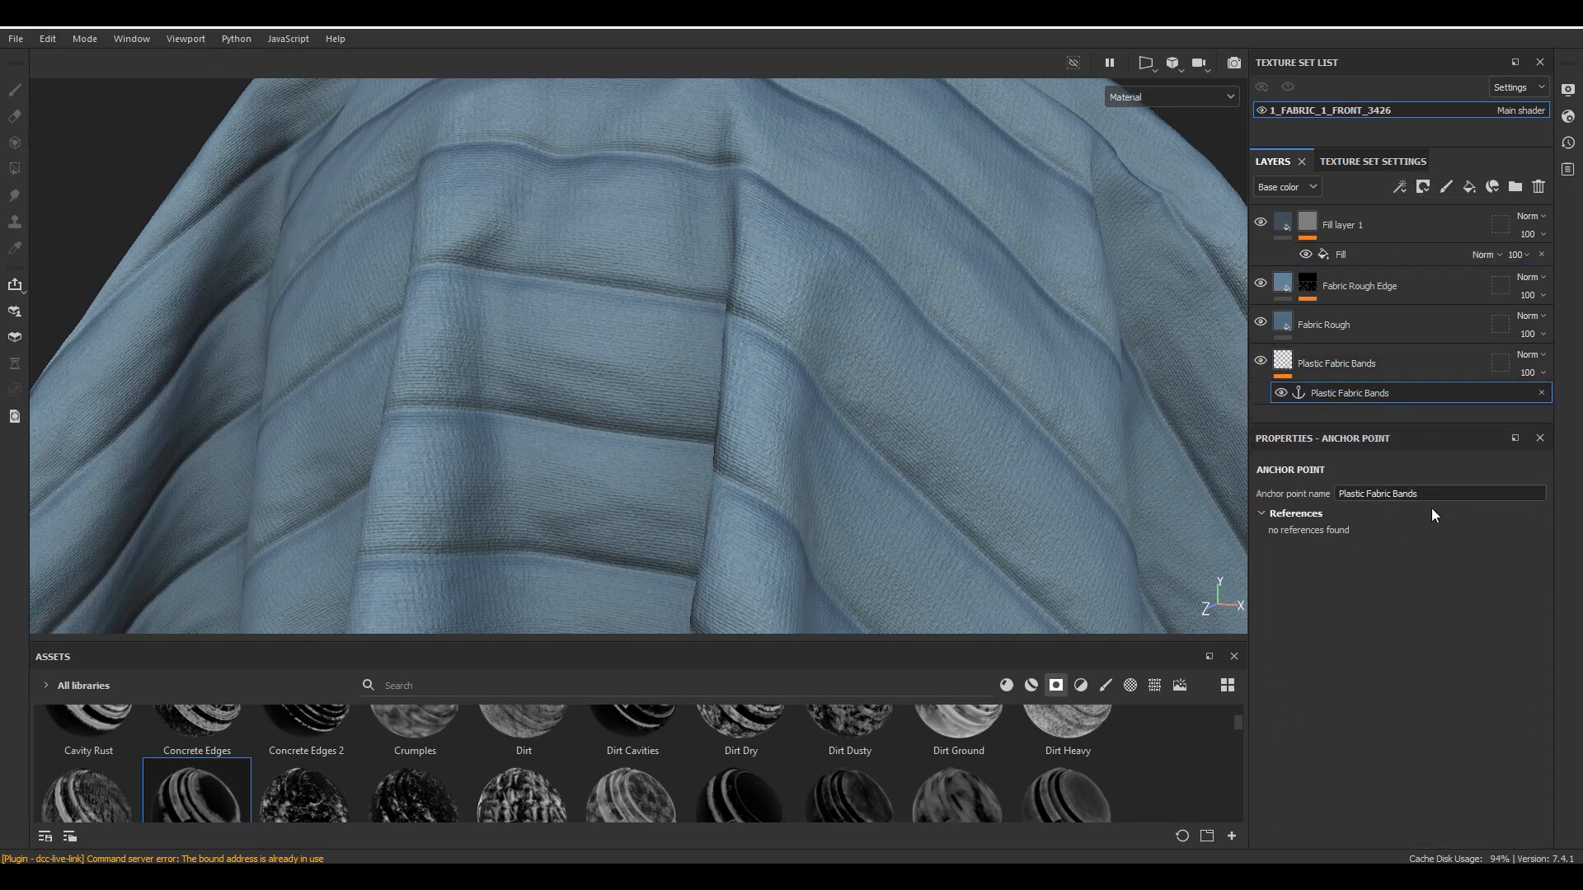
Use the Plastic Fabric Bands anchor point as the grayscale source of the fill in Fill layer 1's mask.
{"action": "left_click", "coordinate": [1354, 252]}
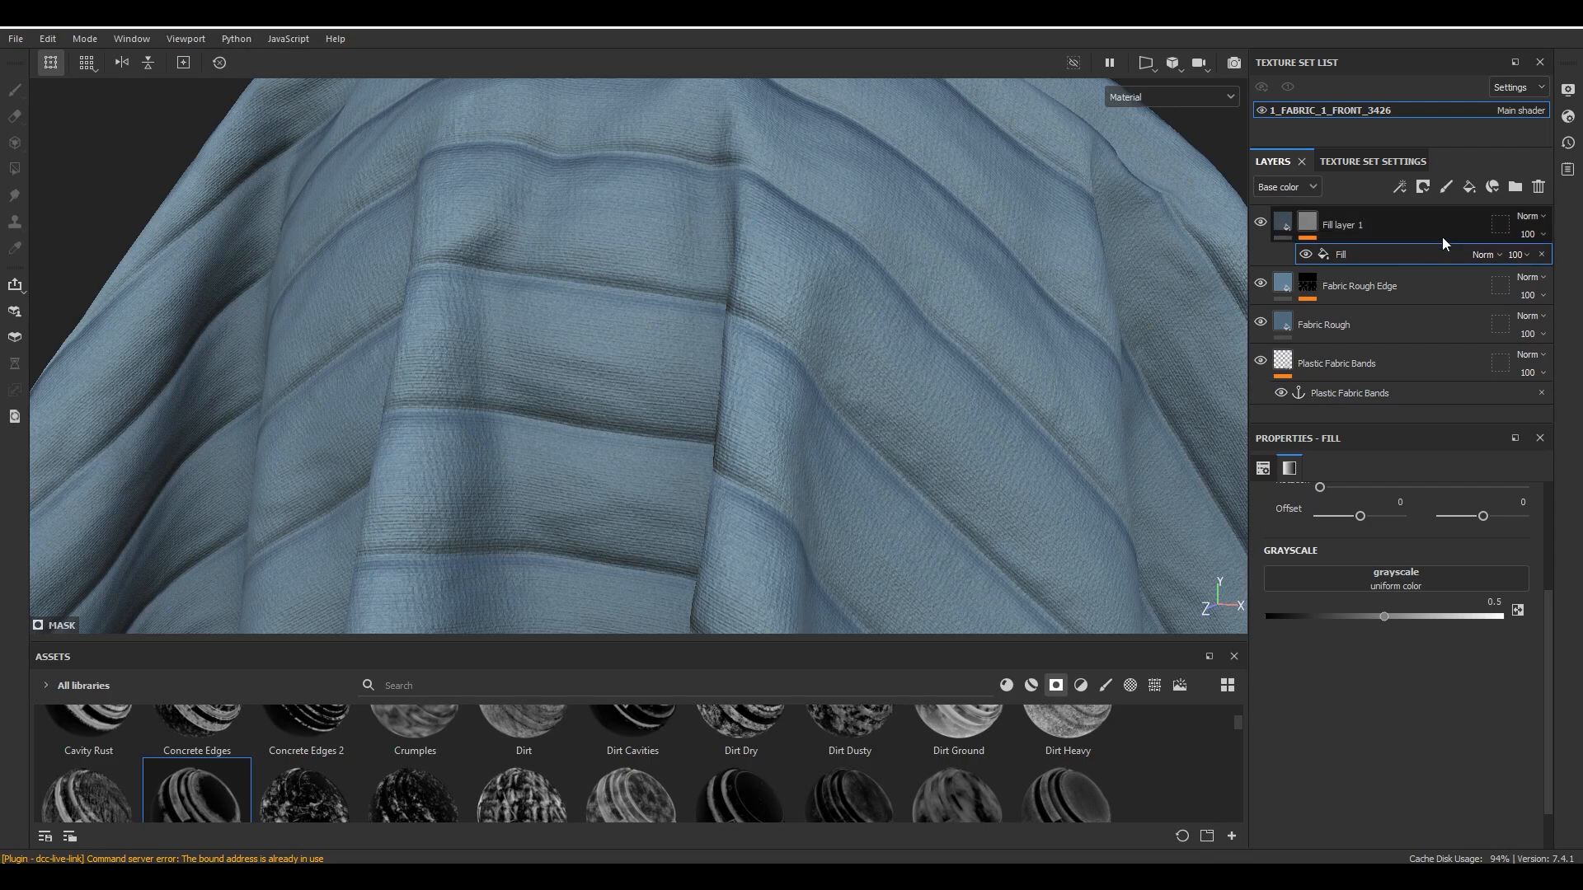
{"action": "left_click", "coordinate": [1395, 578]}
{"action": "left_click", "coordinate": [1457, 600]}
{"action": "left_click", "coordinate": [1411, 631]}
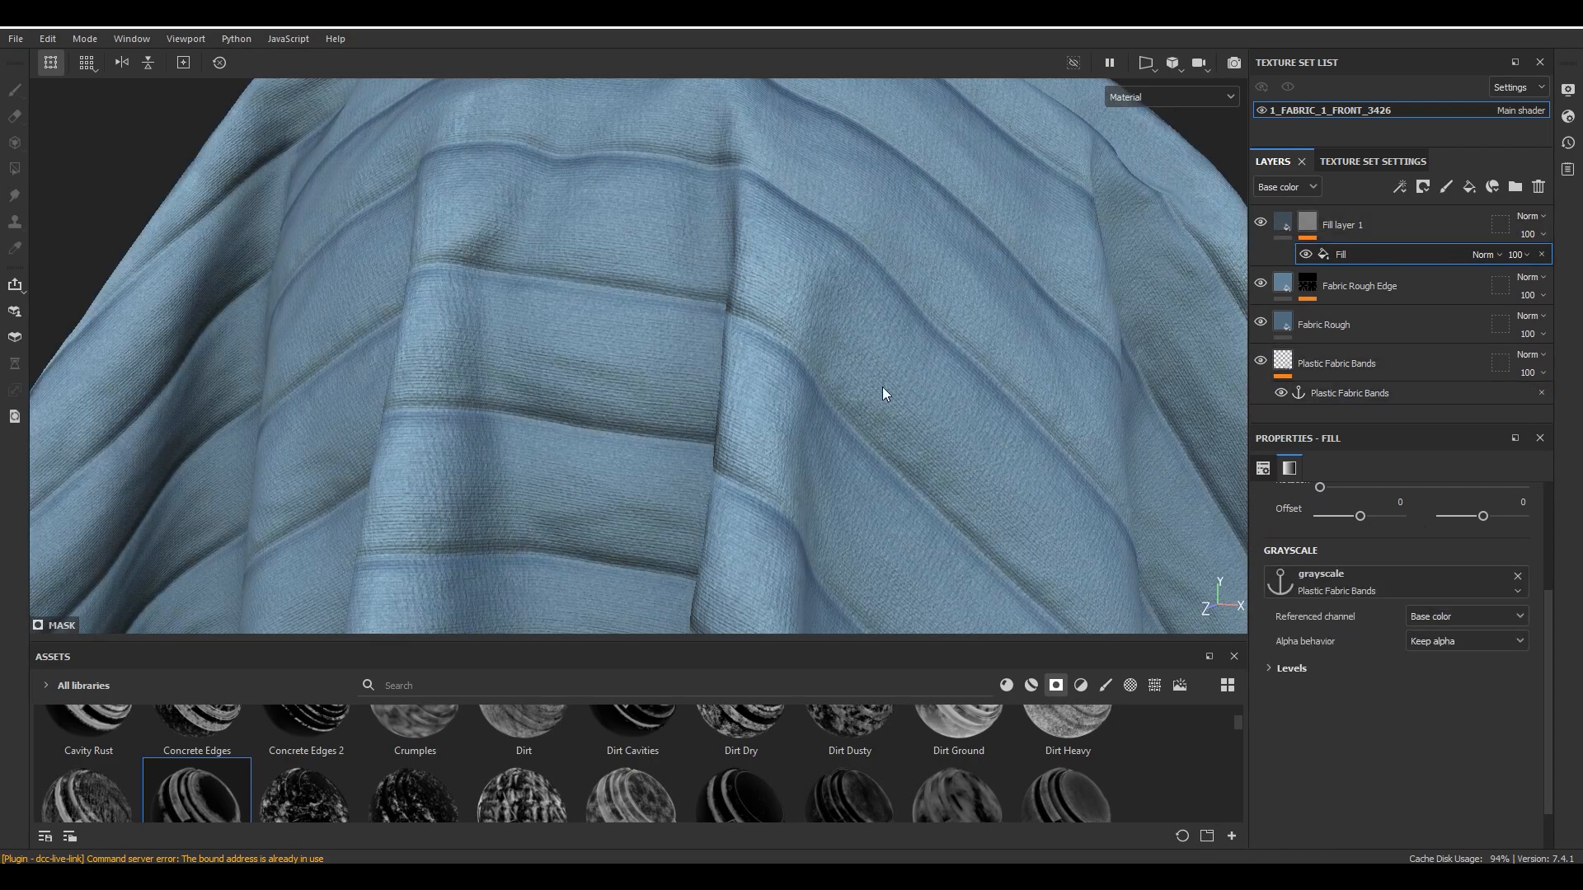
Expand the grayscale levels of the fill in Fill layer 1's mask and lower the input white point to 0.565.
{"action": "scroll", "coordinate": [882, 388], "scroll_direction": "down", "scroll_amount": 5}
{"action": "left_click_drag", "start_coordinate": [912, 299], "coordinate": [862, 350], "text": "alt"}
{"action": "left_click", "coordinate": [1291, 668]}
{"action": "scroll", "coordinate": [1548, 663], "scroll_direction": "up", "scroll_amount": 2}
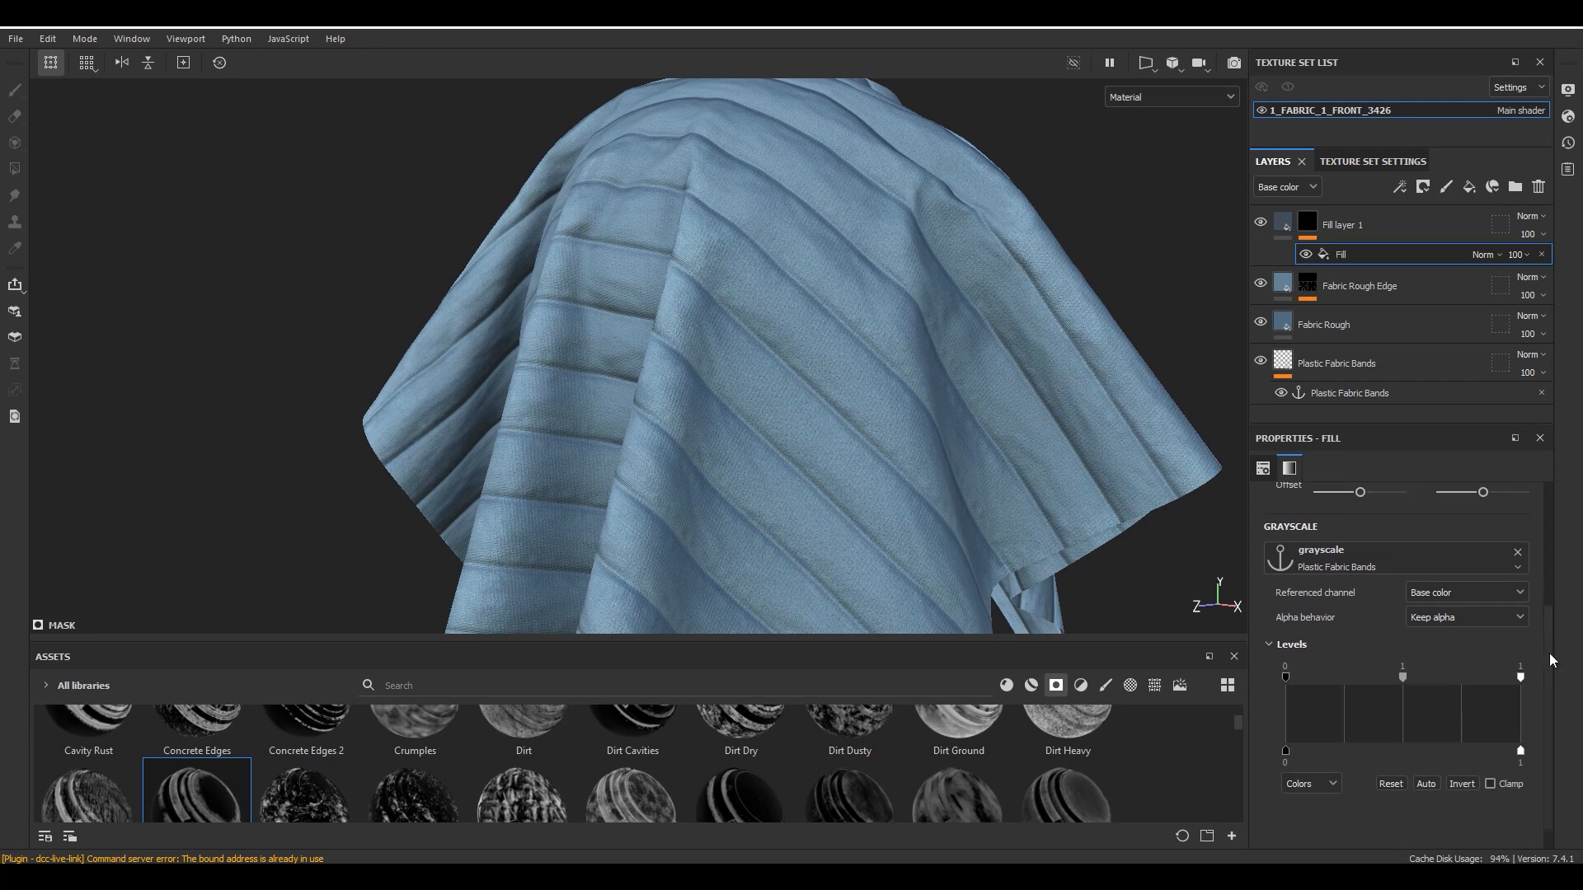
{"action": "left_click", "coordinate": [1473, 661]}
{"action": "left_click", "coordinate": [1502, 715]}
{"action": "left_click_drag", "start_coordinate": [1521, 720], "coordinate": [1358, 725]}
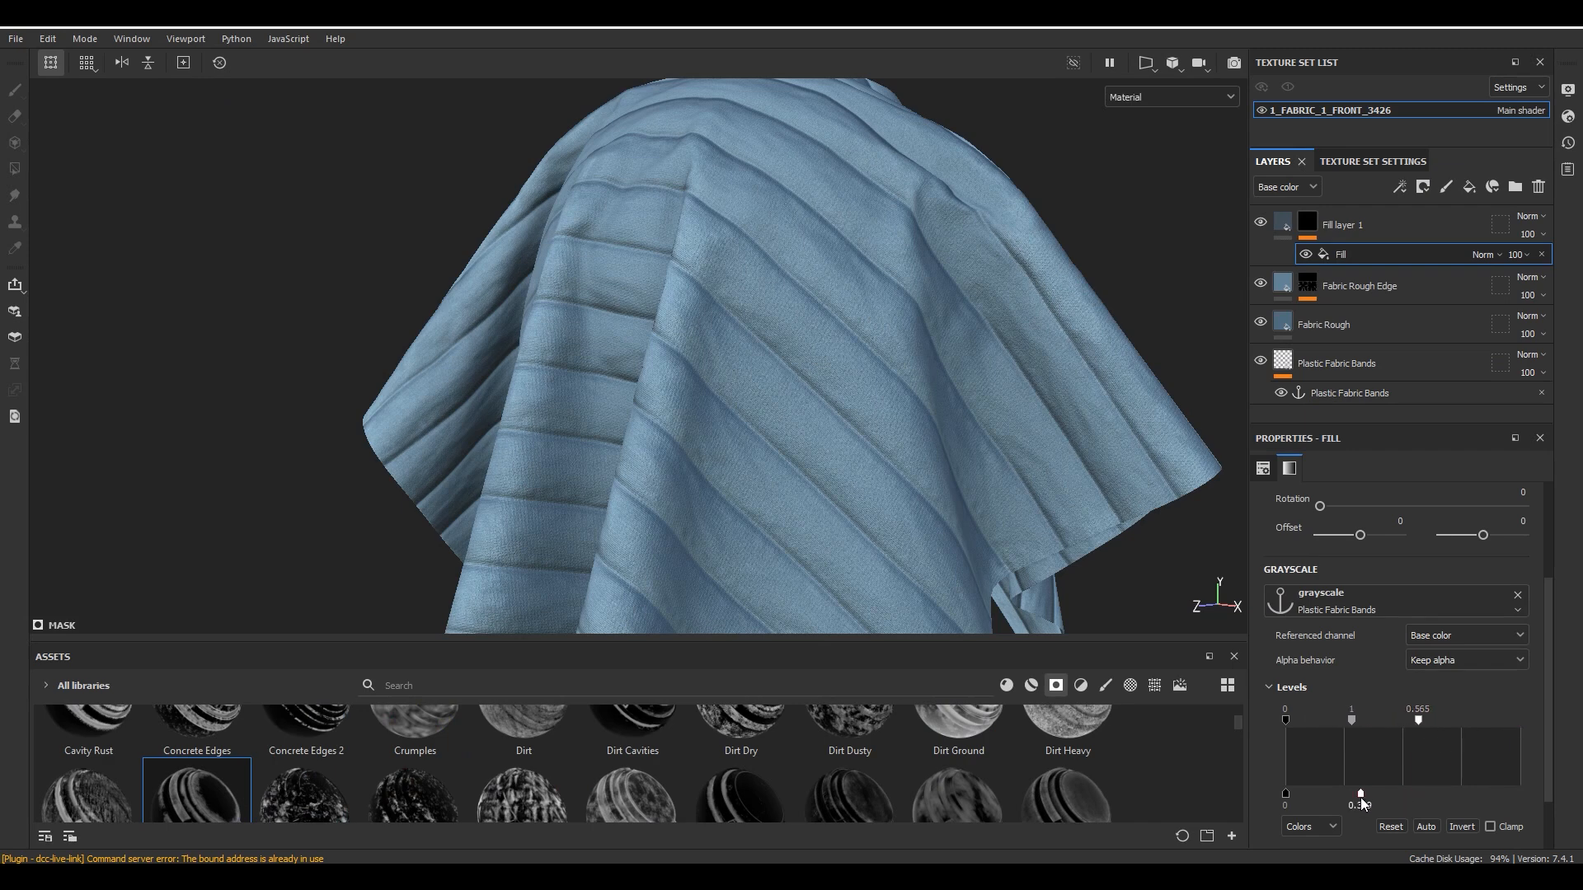
Set the mask fill's input levels to a black point of 0.196 and a white point of 0.302.
{"action": "left_click", "coordinate": [1357, 364]}
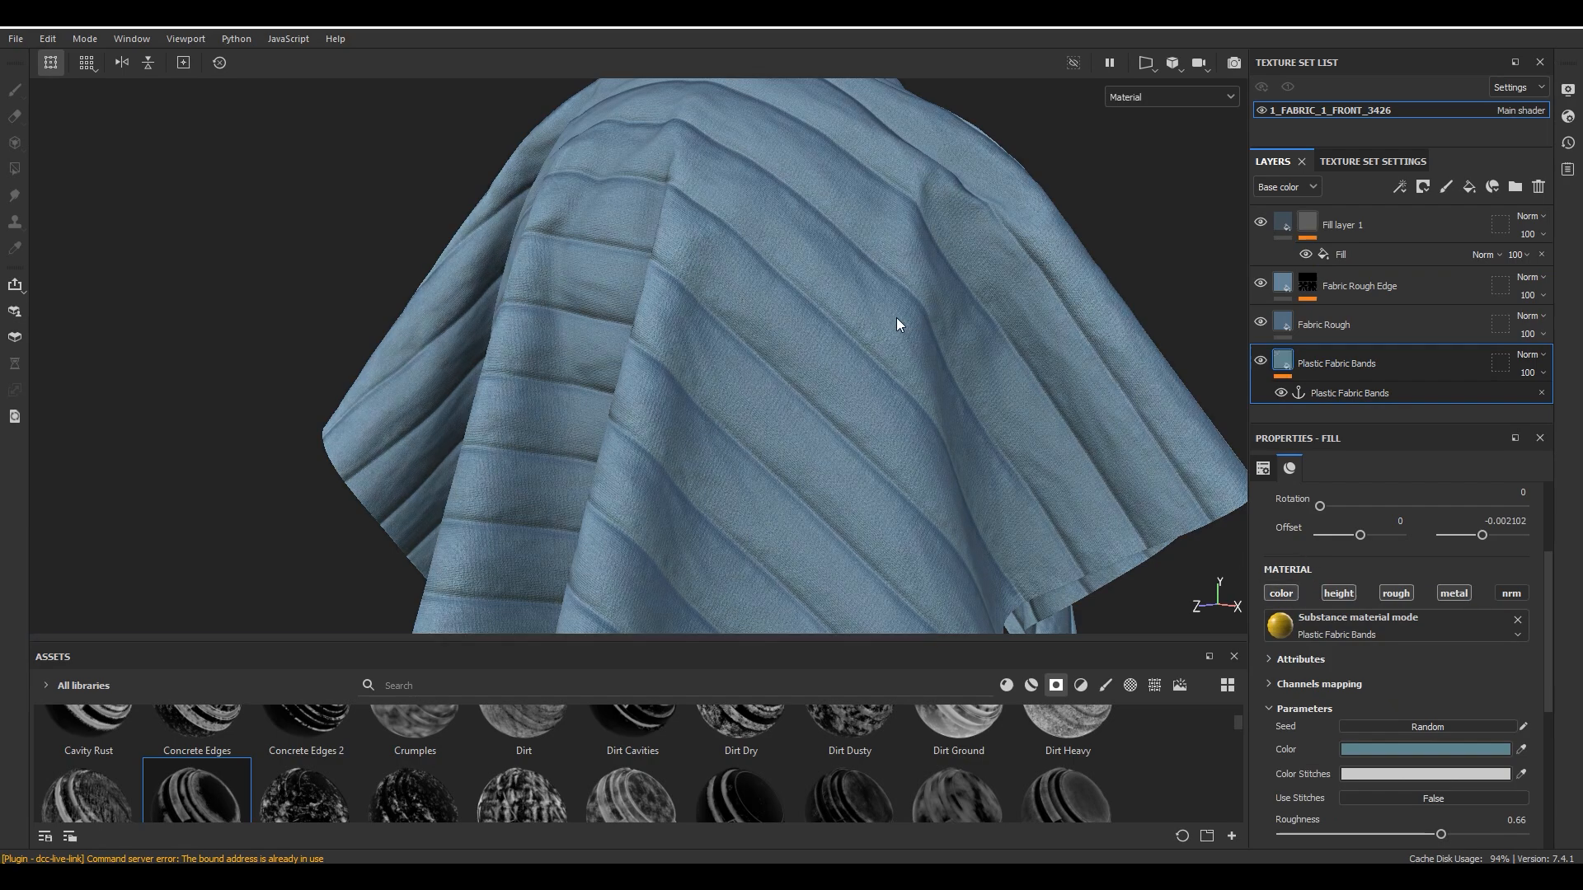
{"action": "scroll", "coordinate": [892, 321], "scroll_direction": "up", "scroll_amount": 3}
{"action": "scroll", "coordinate": [891, 320], "scroll_direction": "down", "scroll_amount": 3}
{"action": "left_click_drag", "start_coordinate": [742, 285], "coordinate": [830, 308], "text": "alt"}
{"action": "scroll", "coordinate": [830, 308], "scroll_direction": "up", "scroll_amount": 3}
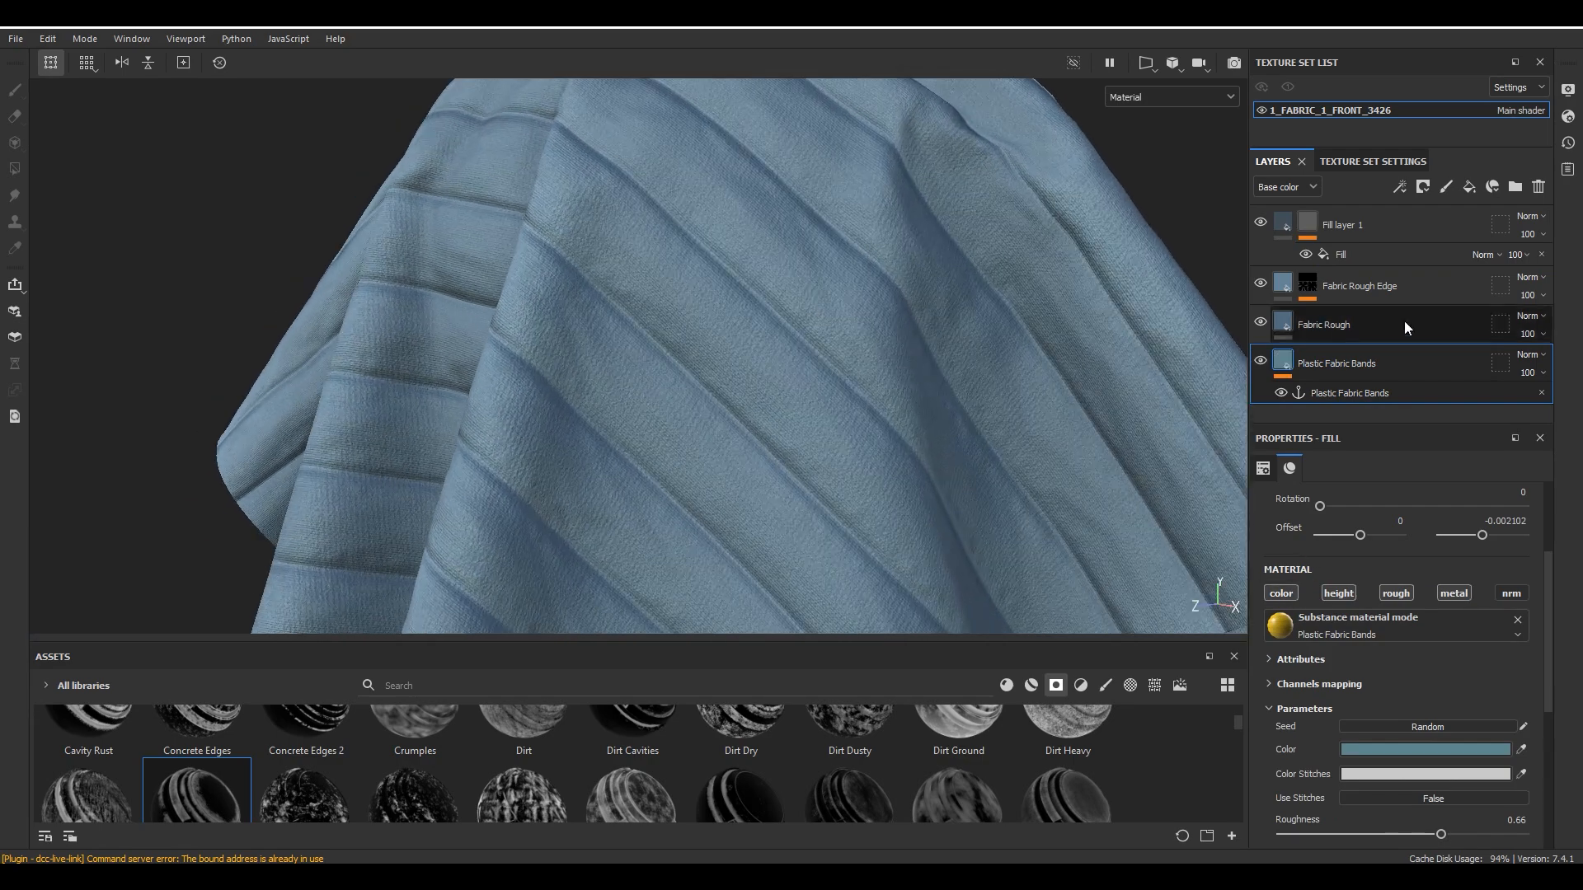
{"action": "left_click", "coordinate": [1343, 254]}
{"action": "left_click_drag", "start_coordinate": [1416, 723], "coordinate": [1369, 728]}
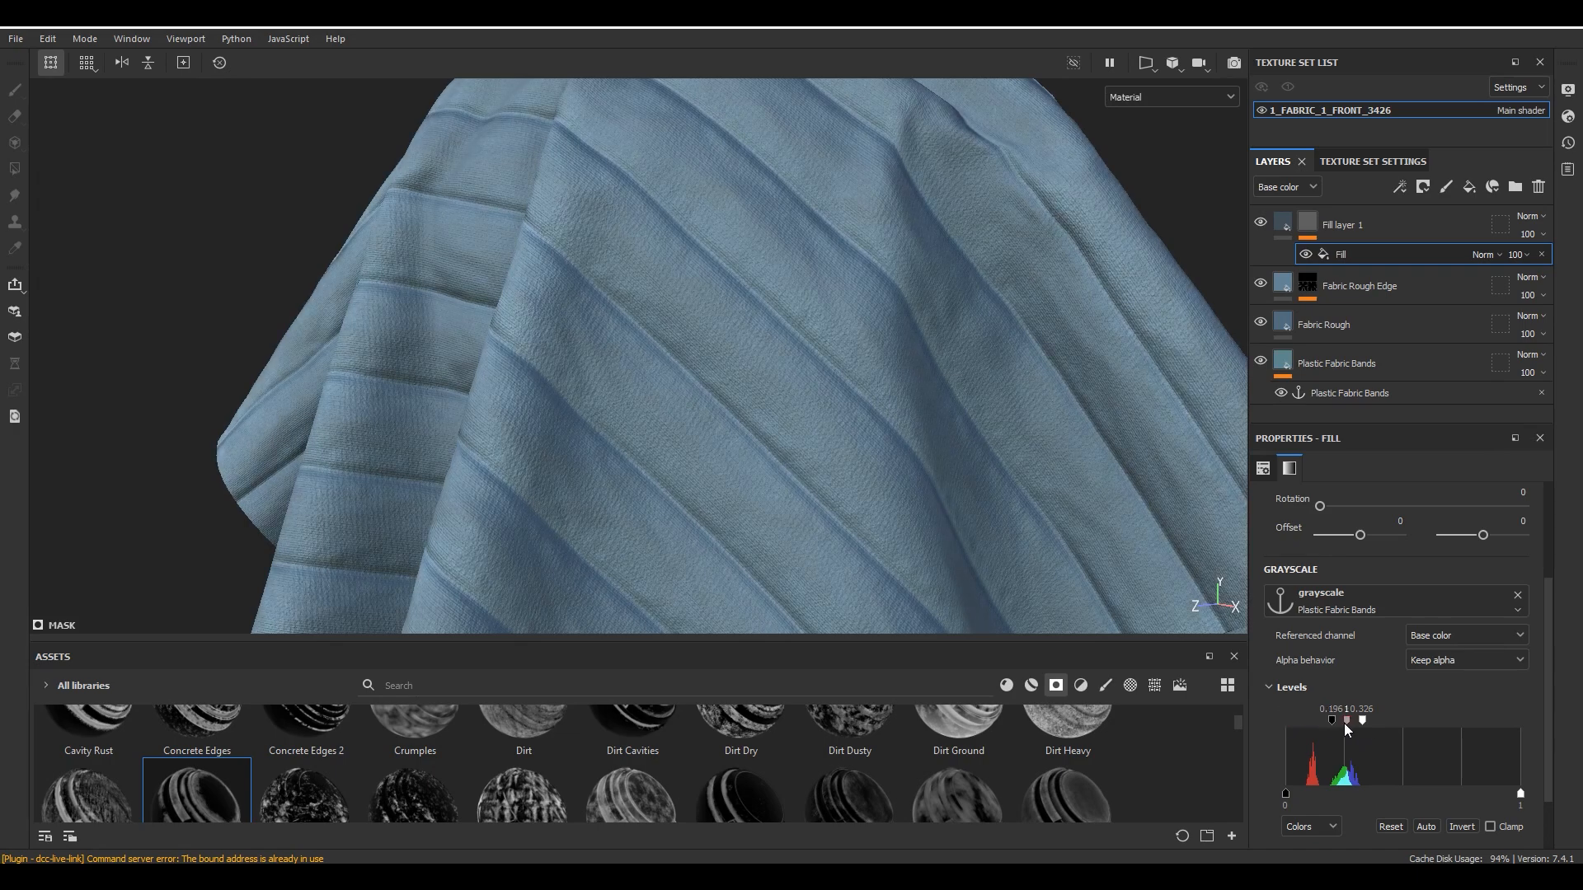
{"action": "left_click_drag", "start_coordinate": [1362, 722], "coordinate": [1357, 723]}
{"action": "left_click_drag", "start_coordinate": [731, 244], "coordinate": [1206, 287], "text": "alt"}
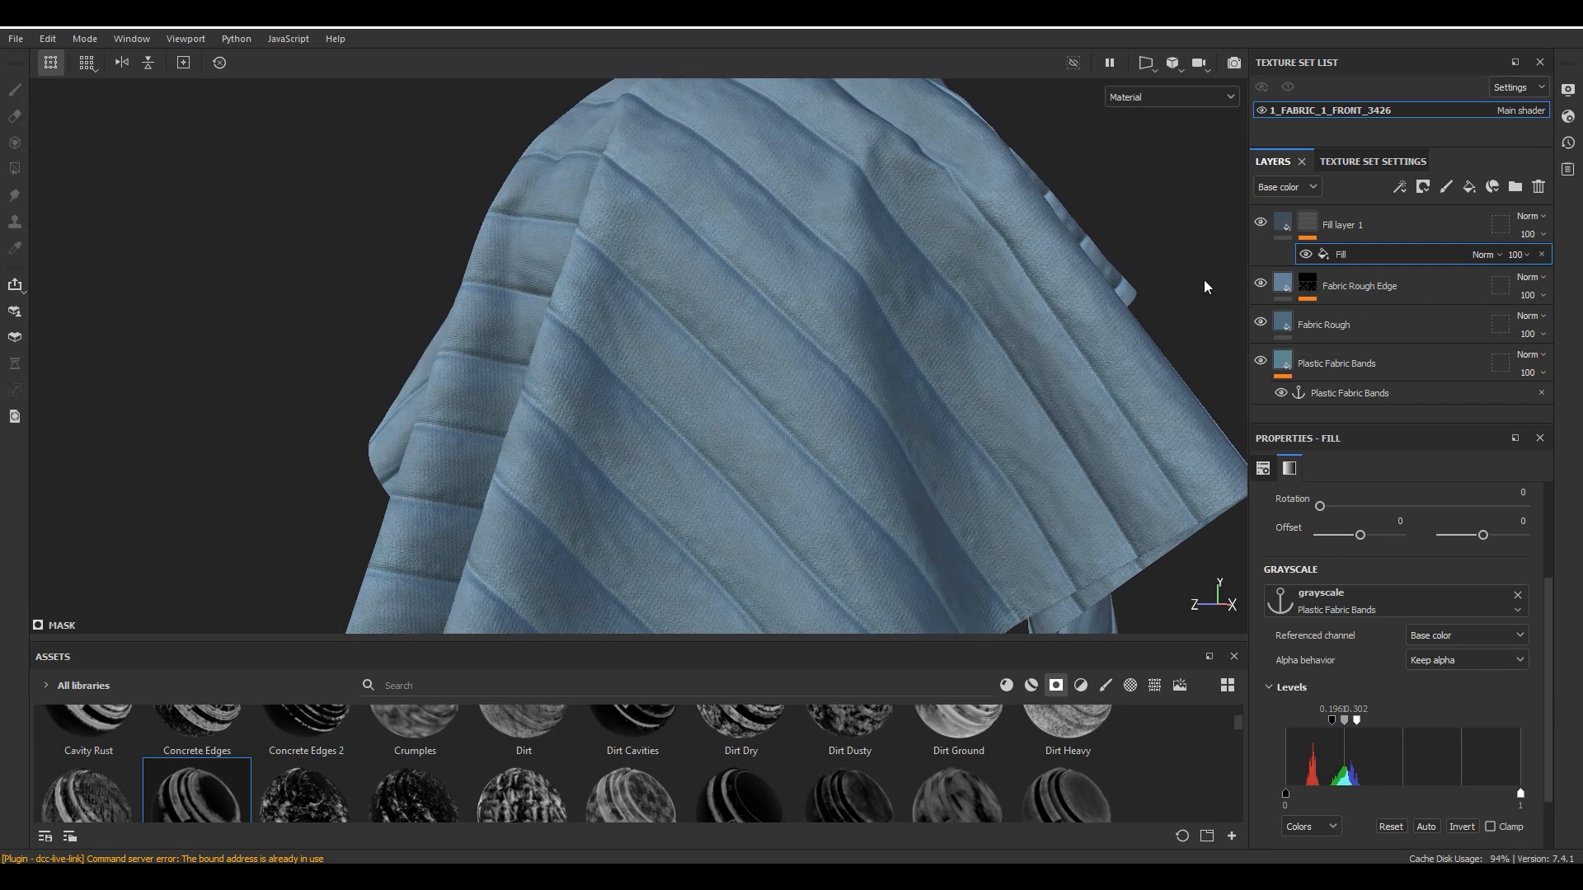
Compare the cloth with the mask fill hidden and shown, and invert the fill's levels.
{"action": "left_click", "coordinate": [1306, 254]}
{"action": "left_click", "coordinate": [1306, 253]}
{"action": "left_click", "coordinate": [1463, 827]}
{"action": "scroll", "coordinate": [795, 256], "scroll_direction": "down", "scroll_amount": 3}
{"action": "left_click_drag", "start_coordinate": [795, 244], "coordinate": [923, 292], "text": "alt"}
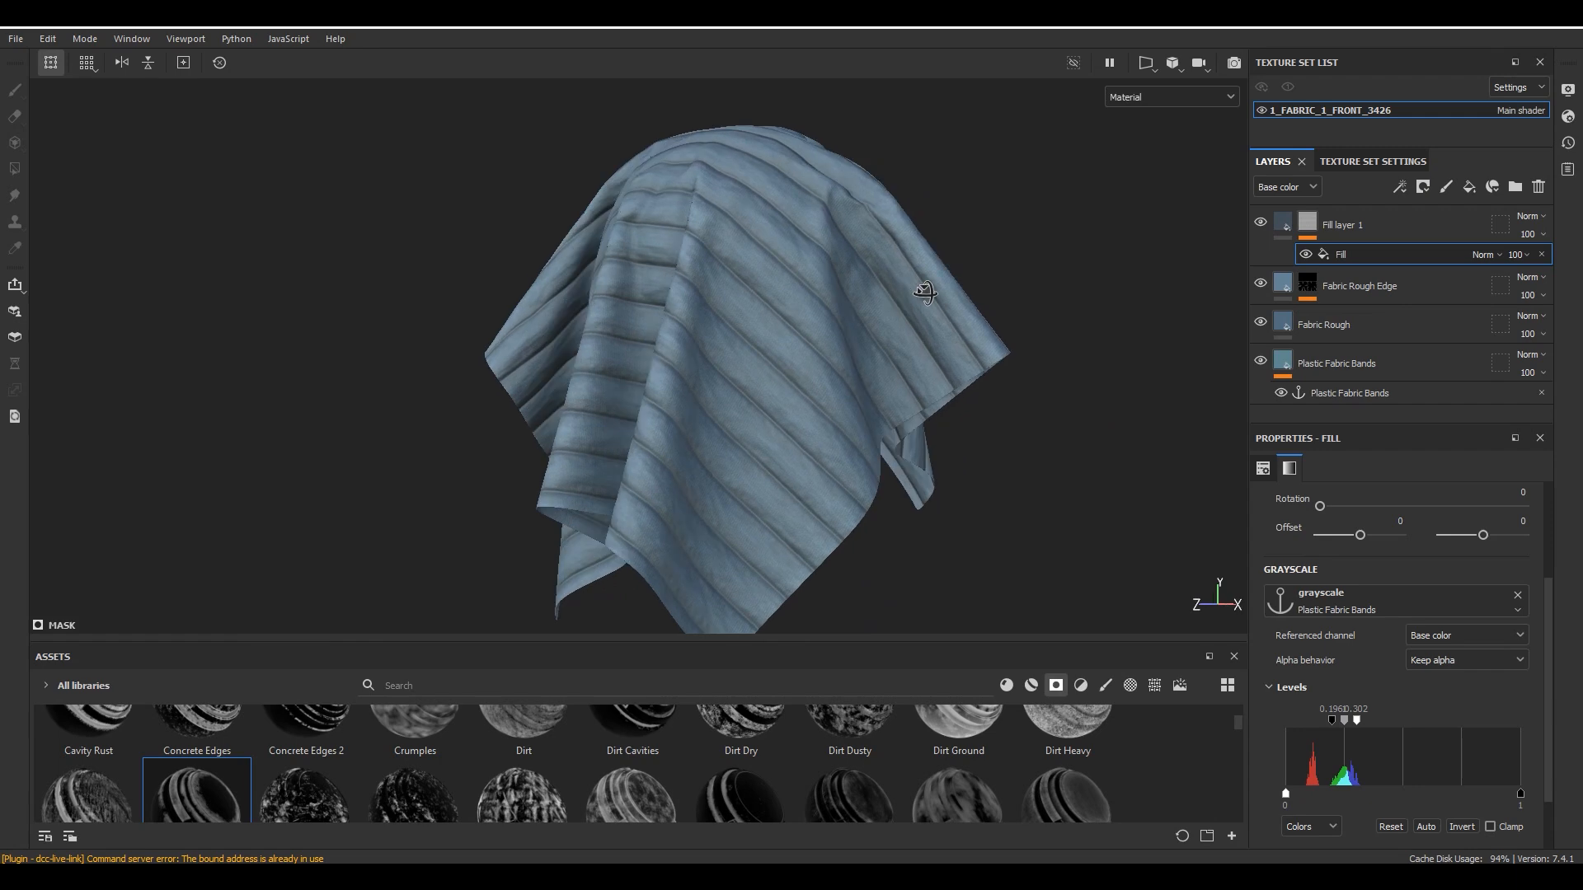
{"action": "scroll", "coordinate": [837, 306], "scroll_direction": "up", "scroll_amount": 6}
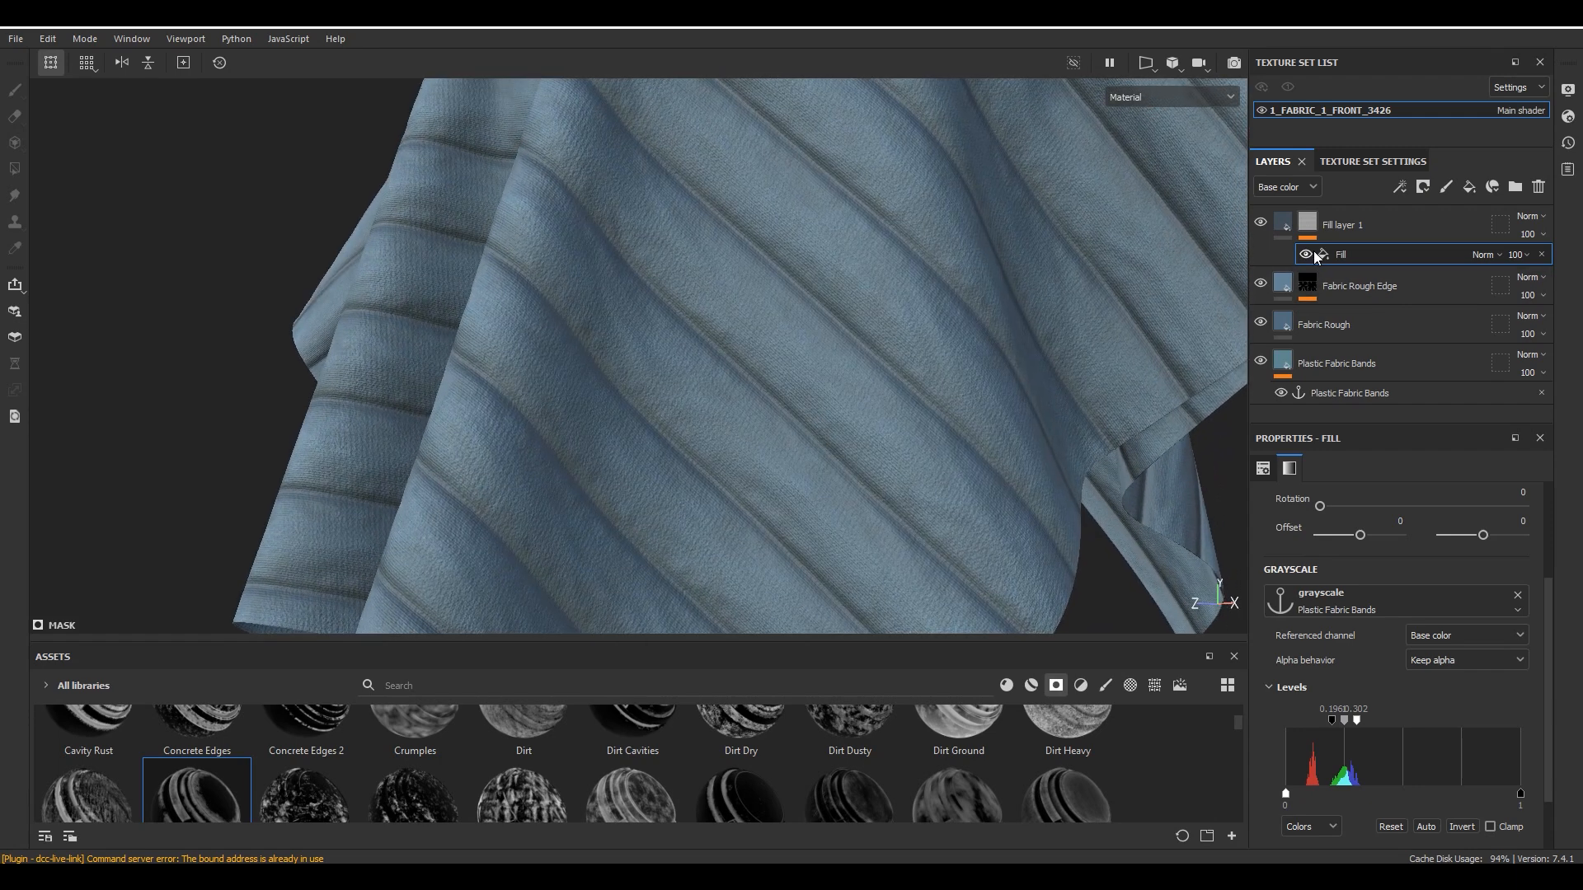
Compare the cloth with Fill layer 1 hidden and shown, and narrow the mask fill's output levels to 0.067 and 0.628.
{"action": "left_click", "coordinate": [1262, 224]}
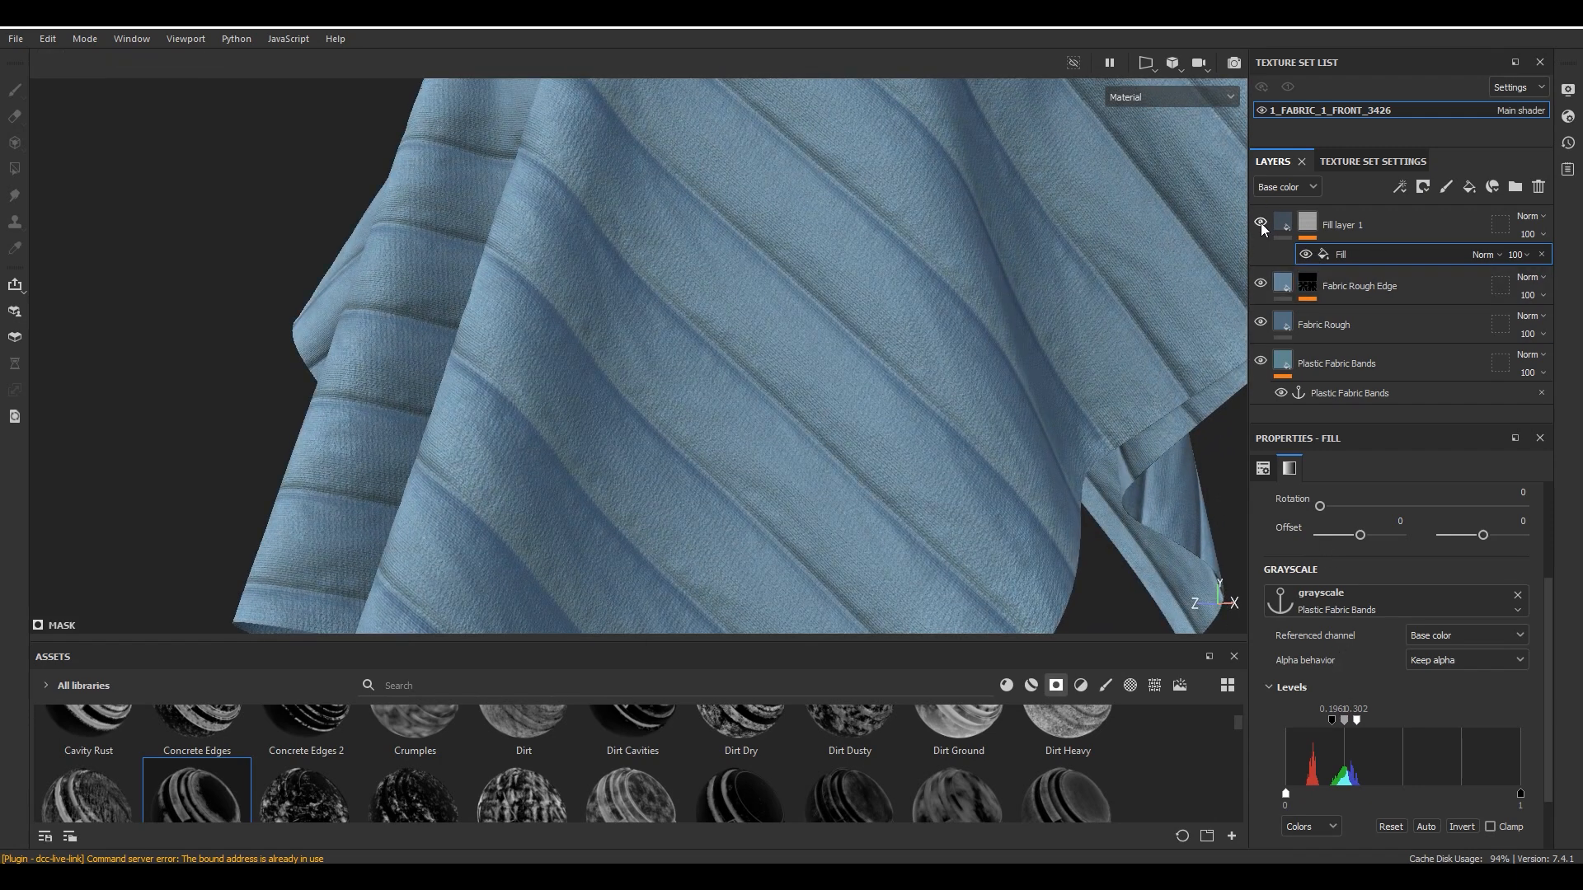
{"action": "left_click", "coordinate": [1263, 224]}
{"action": "scroll", "coordinate": [1402, 676], "scroll_direction": "down", "scroll_amount": 2}
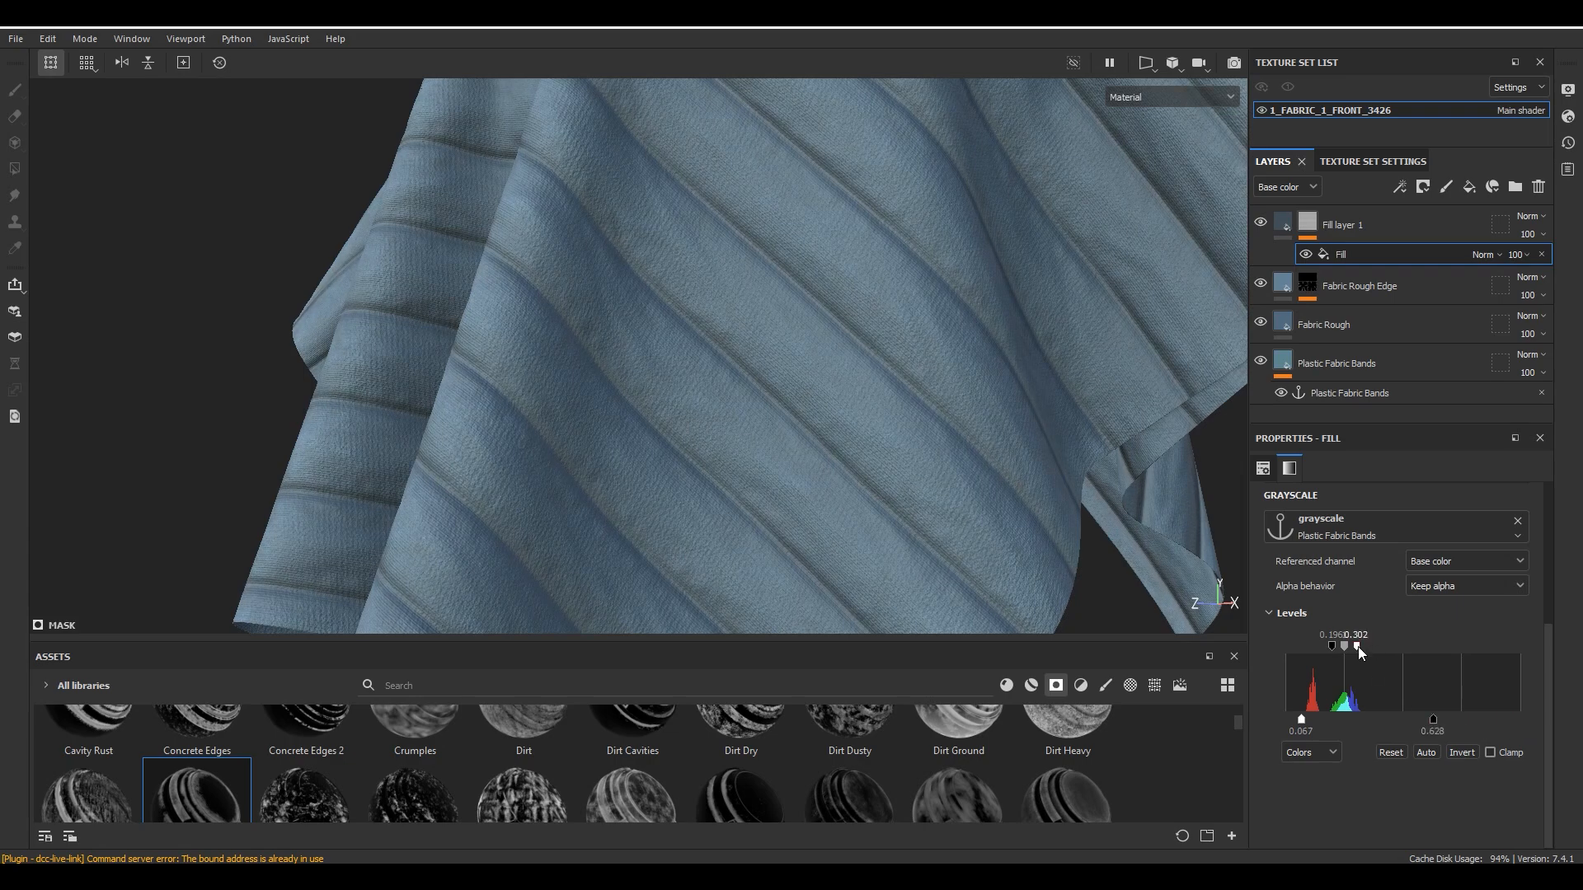
{"action": "left_click_drag", "start_coordinate": [1352, 649], "coordinate": [1351, 649]}
Add a Levels effect to Fill layer 1's mask with input black at 0.399 and input white at 0.701.
{"action": "left_click", "coordinate": [1399, 187]}
{"action": "left_click", "coordinate": [1451, 266]}
{"action": "scroll", "coordinate": [1200, 471], "scroll_direction": "down", "scroll_amount": 2}
{"action": "left_click_drag", "start_coordinate": [1535, 508], "coordinate": [1458, 518]}
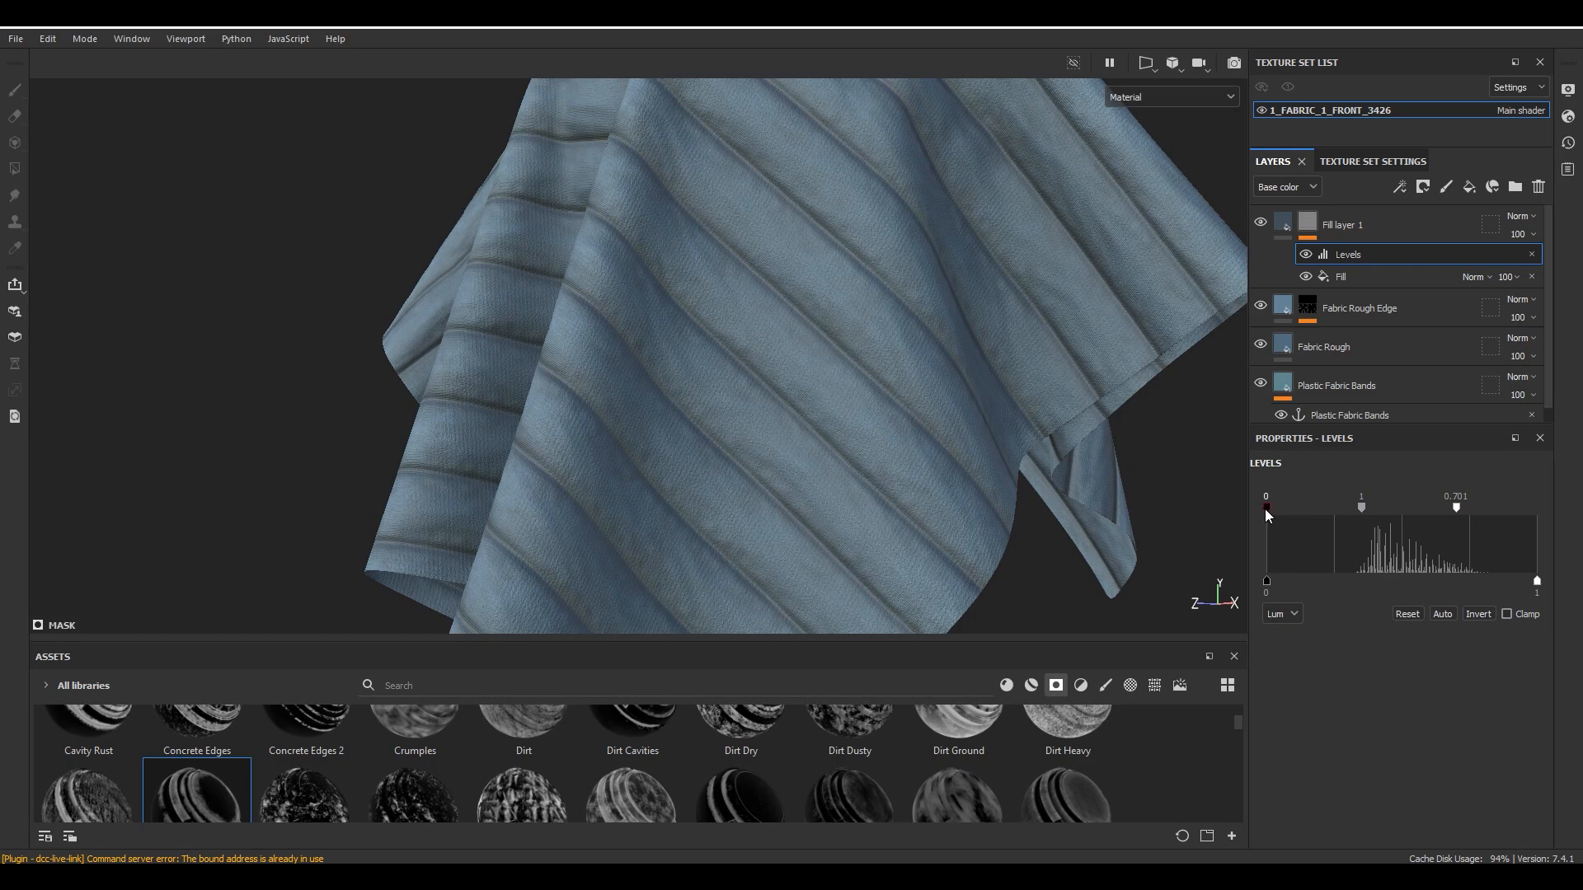
{"action": "left_click_drag", "start_coordinate": [1337, 516], "coordinate": [1364, 517]}
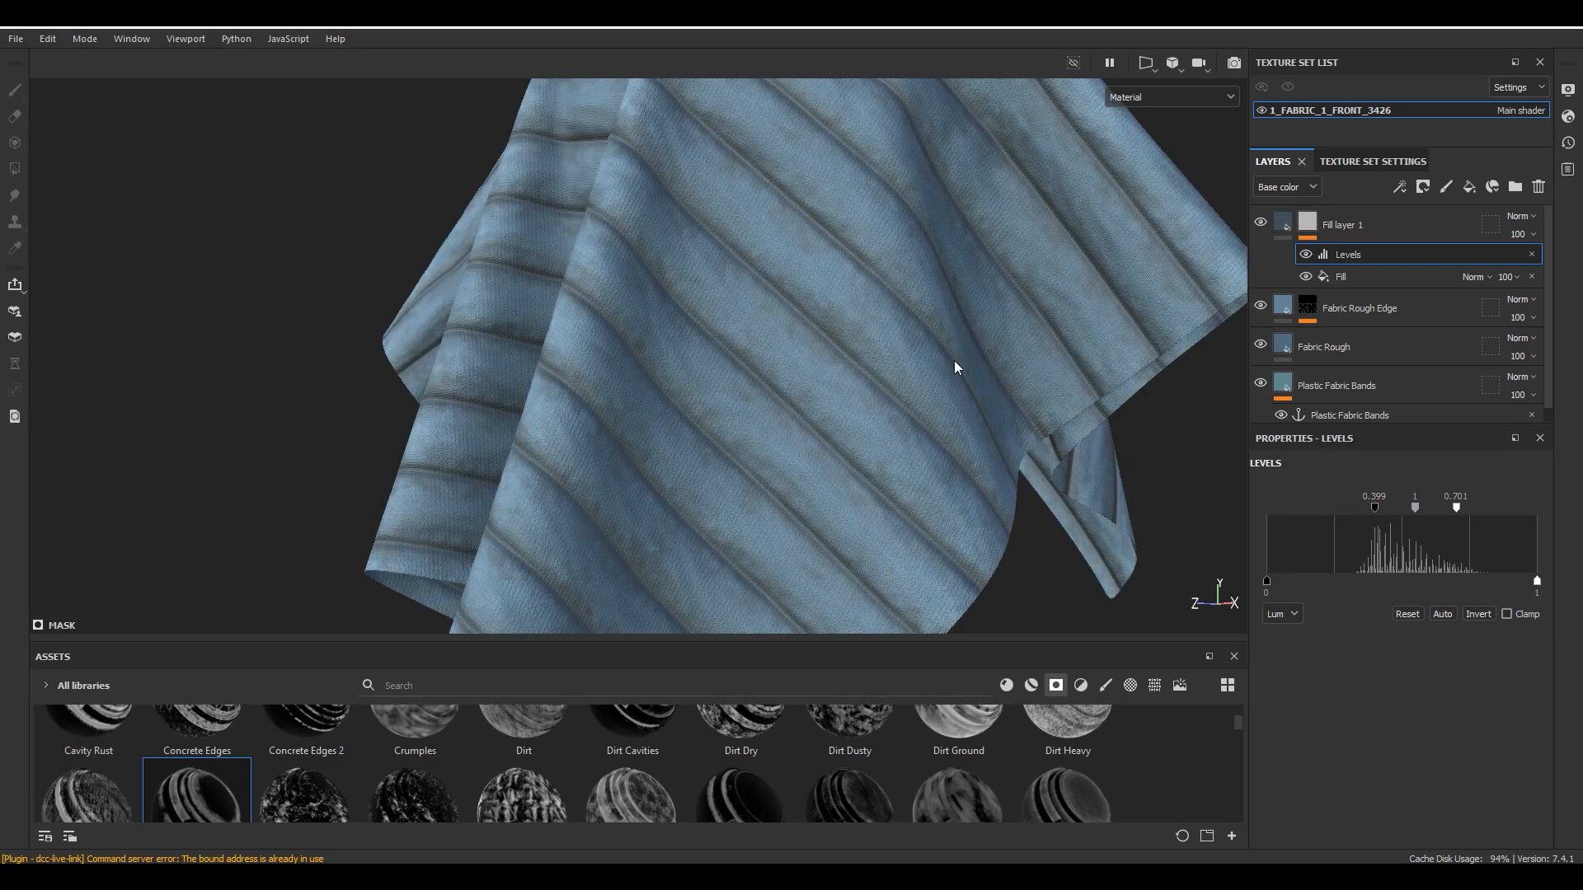
{"action": "mouse_move", "coordinate": [880, 354]}
{"action": "left_mouse_down", "text": "alt"}
{"action": "mouse_move", "coordinate": [926, 258]}
{"action": "mouse_move", "coordinate": [833, 329]}
{"action": "mouse_move", "coordinate": [873, 325]}
{"action": "left_mouse_up", "text": "alt"}
Refine the mask's Levels effect to input points 0.363 and 0.671 and an output white of 0.796.
{"action": "left_click", "coordinate": [1306, 254]}
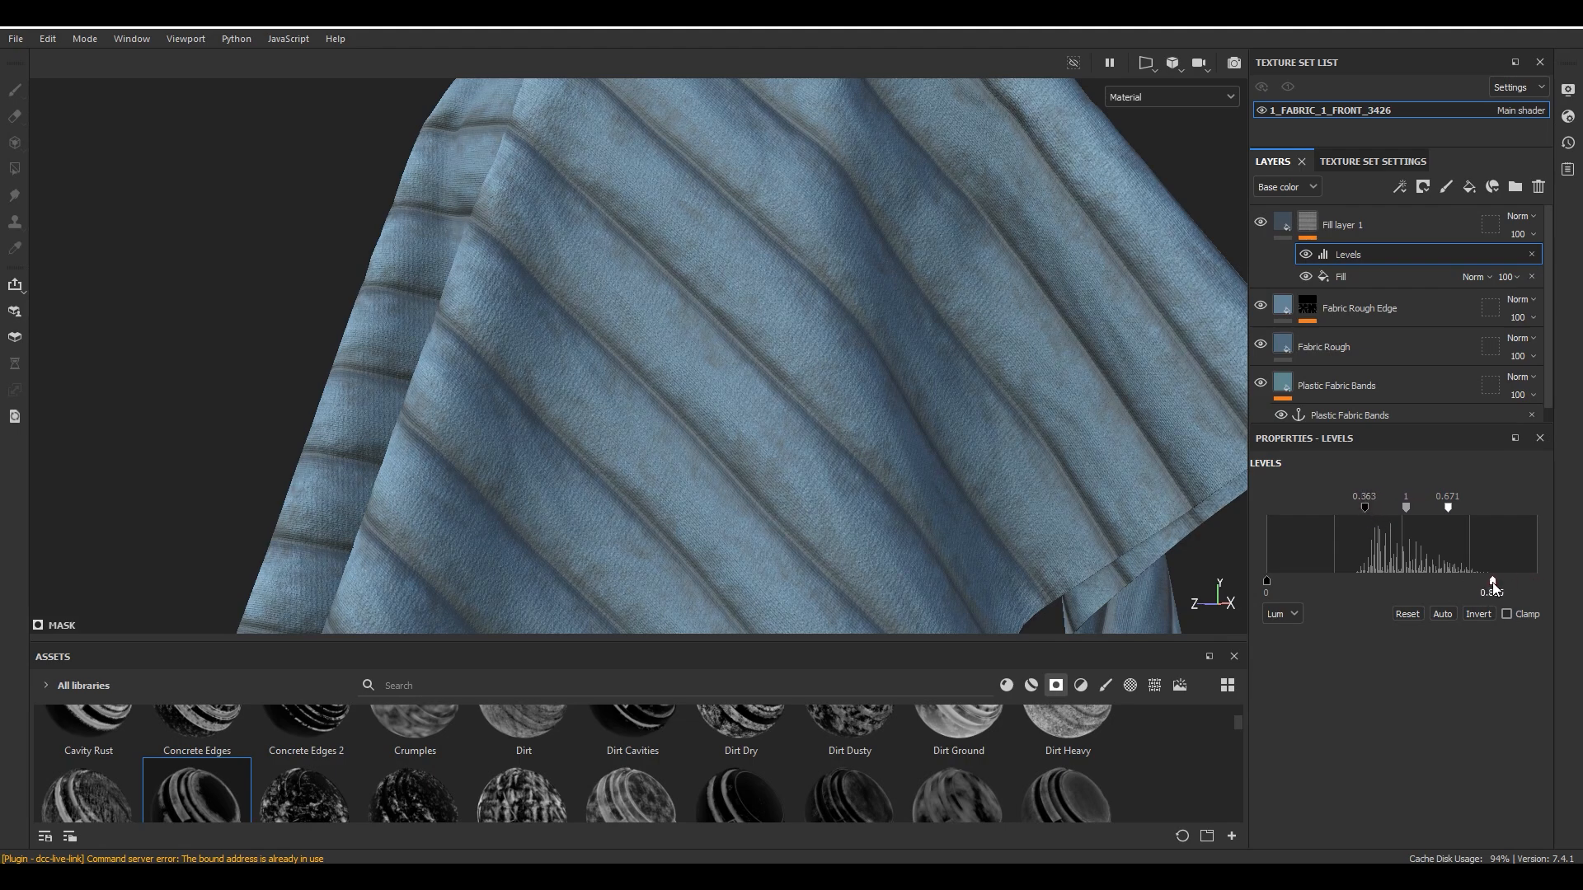
{"action": "left_click_drag", "start_coordinate": [1268, 583], "coordinate": [1339, 584]}
{"action": "left_click_drag", "start_coordinate": [1491, 586], "coordinate": [1481, 585]}
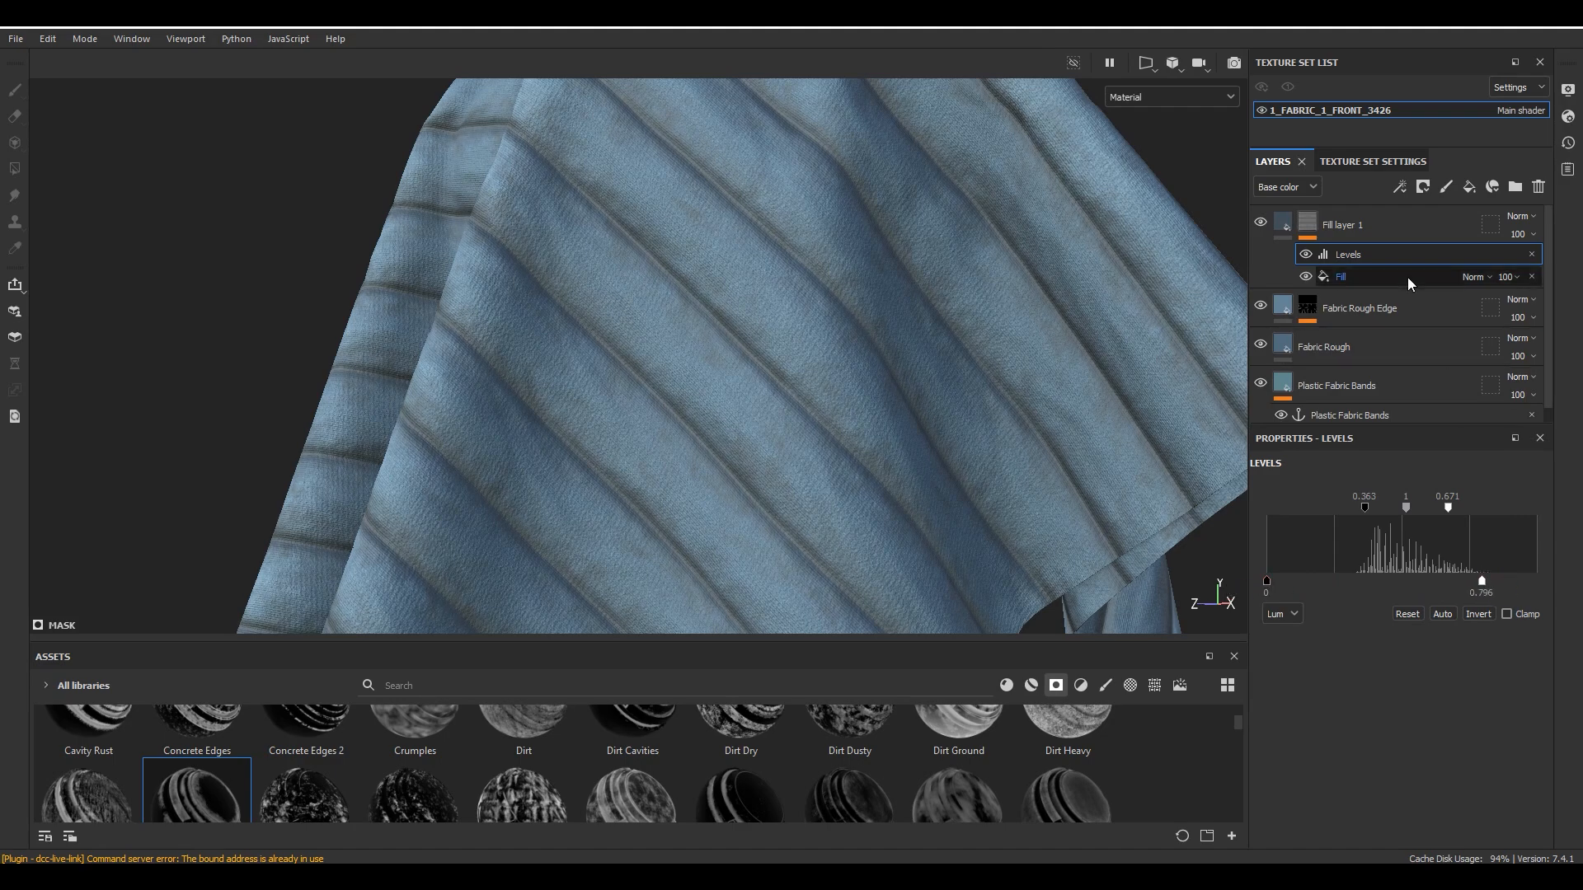
Lower the opacity of Fill layer 1 to 58.
{"action": "scroll", "coordinate": [899, 289], "scroll_direction": "up", "scroll_amount": 2}
{"action": "left_click_drag", "start_coordinate": [883, 295], "coordinate": [922, 288], "text": "alt"}
{"action": "left_click", "coordinate": [1519, 233]}
{"action": "left_click_drag", "start_coordinate": [1575, 264], "coordinate": [1544, 269]}
{"action": "scroll", "coordinate": [755, 228], "scroll_direction": "down", "scroll_amount": 2}
Inspect the draped cloth from several angles with Fill layer 1 hidden and shown.
{"action": "scroll", "coordinate": [757, 233], "scroll_direction": "down", "scroll_amount": 4}
{"action": "mouse_move", "coordinate": [874, 322]}
{"action": "left_mouse_down", "text": "alt"}
{"action": "mouse_move", "coordinate": [936, 350]}
{"action": "mouse_move", "coordinate": [898, 305]}
{"action": "left_mouse_up", "text": "alt"}
{"action": "scroll", "coordinate": [795, 206], "scroll_direction": "up", "scroll_amount": 3}
{"action": "left_click_drag", "start_coordinate": [804, 216], "coordinate": [874, 235], "text": "alt"}
{"action": "left_click", "coordinate": [1261, 221]}
{"action": "left_click", "coordinate": [1260, 222]}
{"action": "left_click", "coordinate": [1260, 222]}
{"action": "left_click", "coordinate": [1261, 222]}
{"action": "left_click_drag", "start_coordinate": [1031, 310], "coordinate": [998, 324], "text": "alt"}
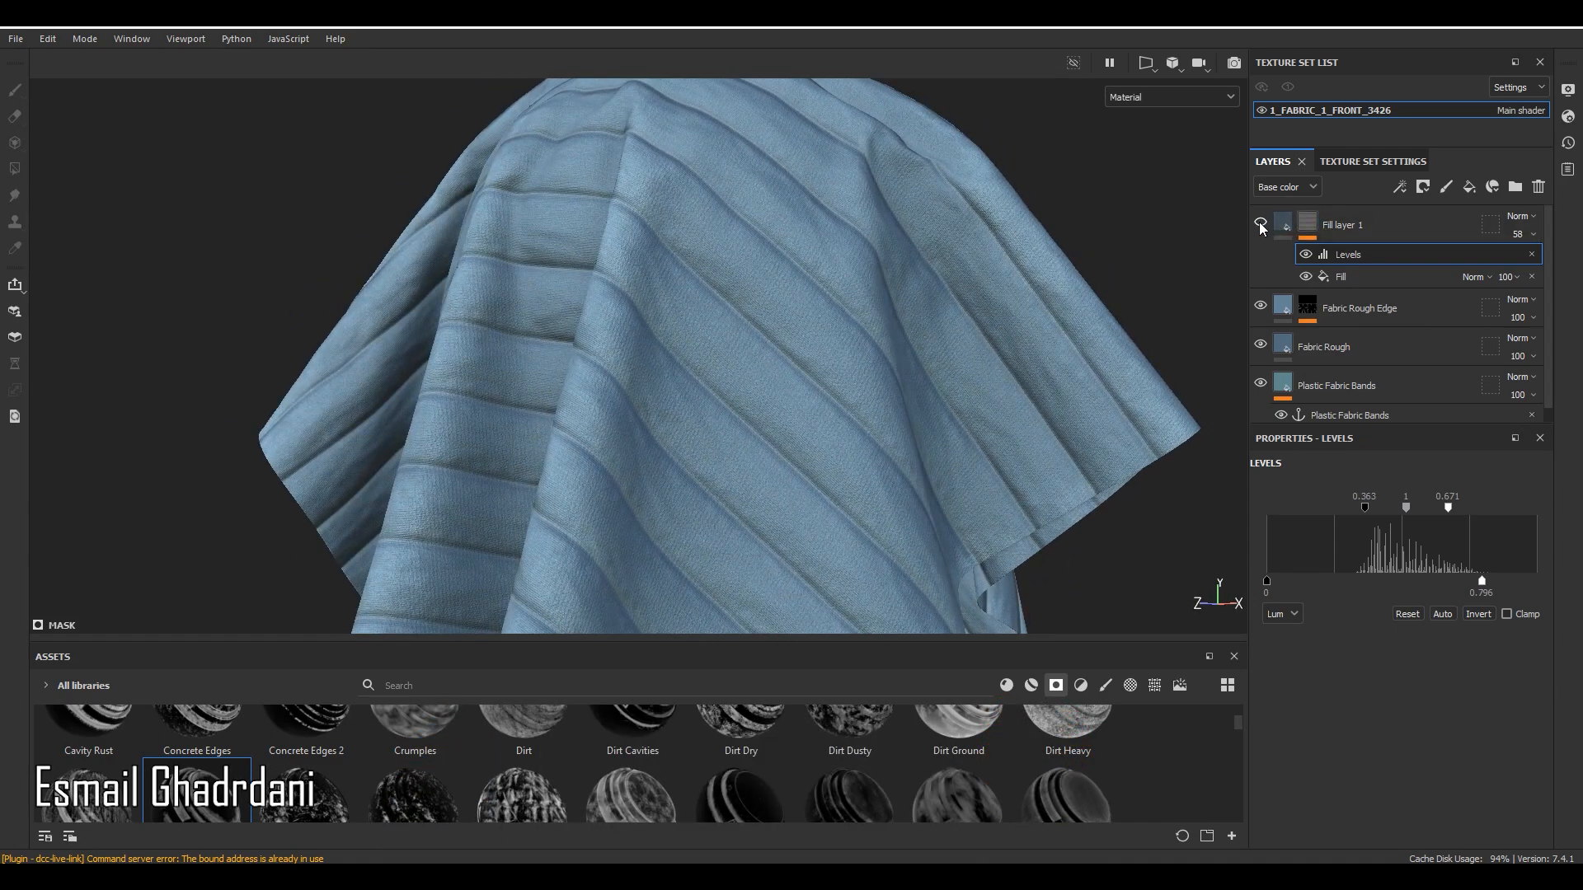
Rename Fill layer 1 as Dirt and check its effect on the whole cloth.
{"action": "double_click", "coordinate": [1358, 223]}
{"action": "type", "text": "D"}
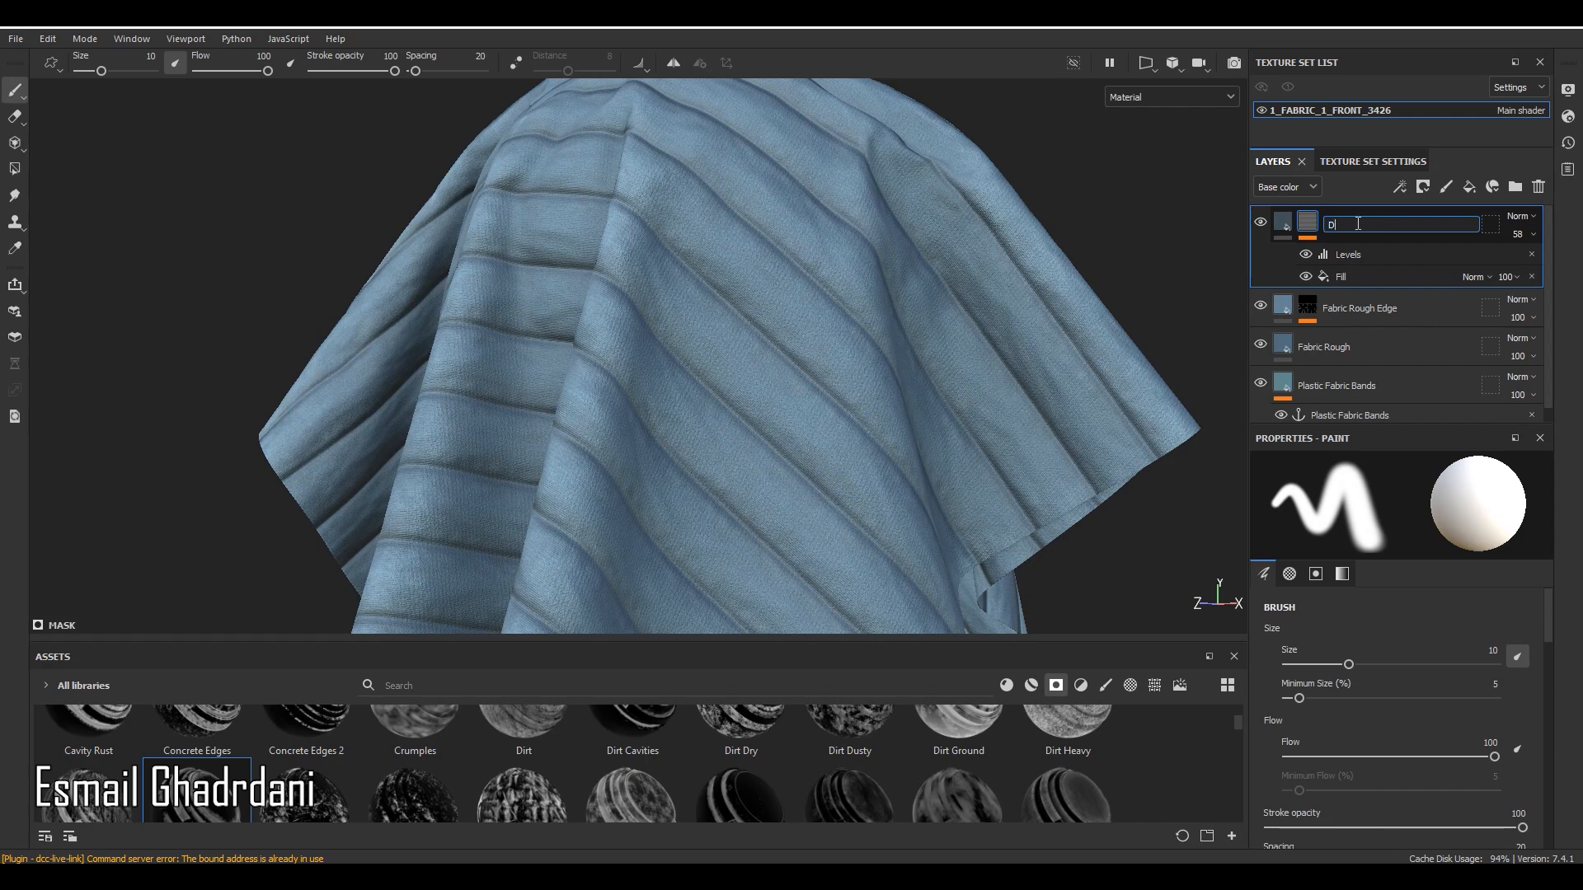
{"action": "key", "text": "Return"}
{"action": "left_click", "coordinate": [1260, 224]}
{"action": "left_click", "coordinate": [1260, 224]}
{"action": "scroll", "coordinate": [813, 347], "scroll_direction": "down", "scroll_amount": 4}
{"action": "left_click_drag", "start_coordinate": [813, 346], "coordinate": [965, 353], "text": "alt"}
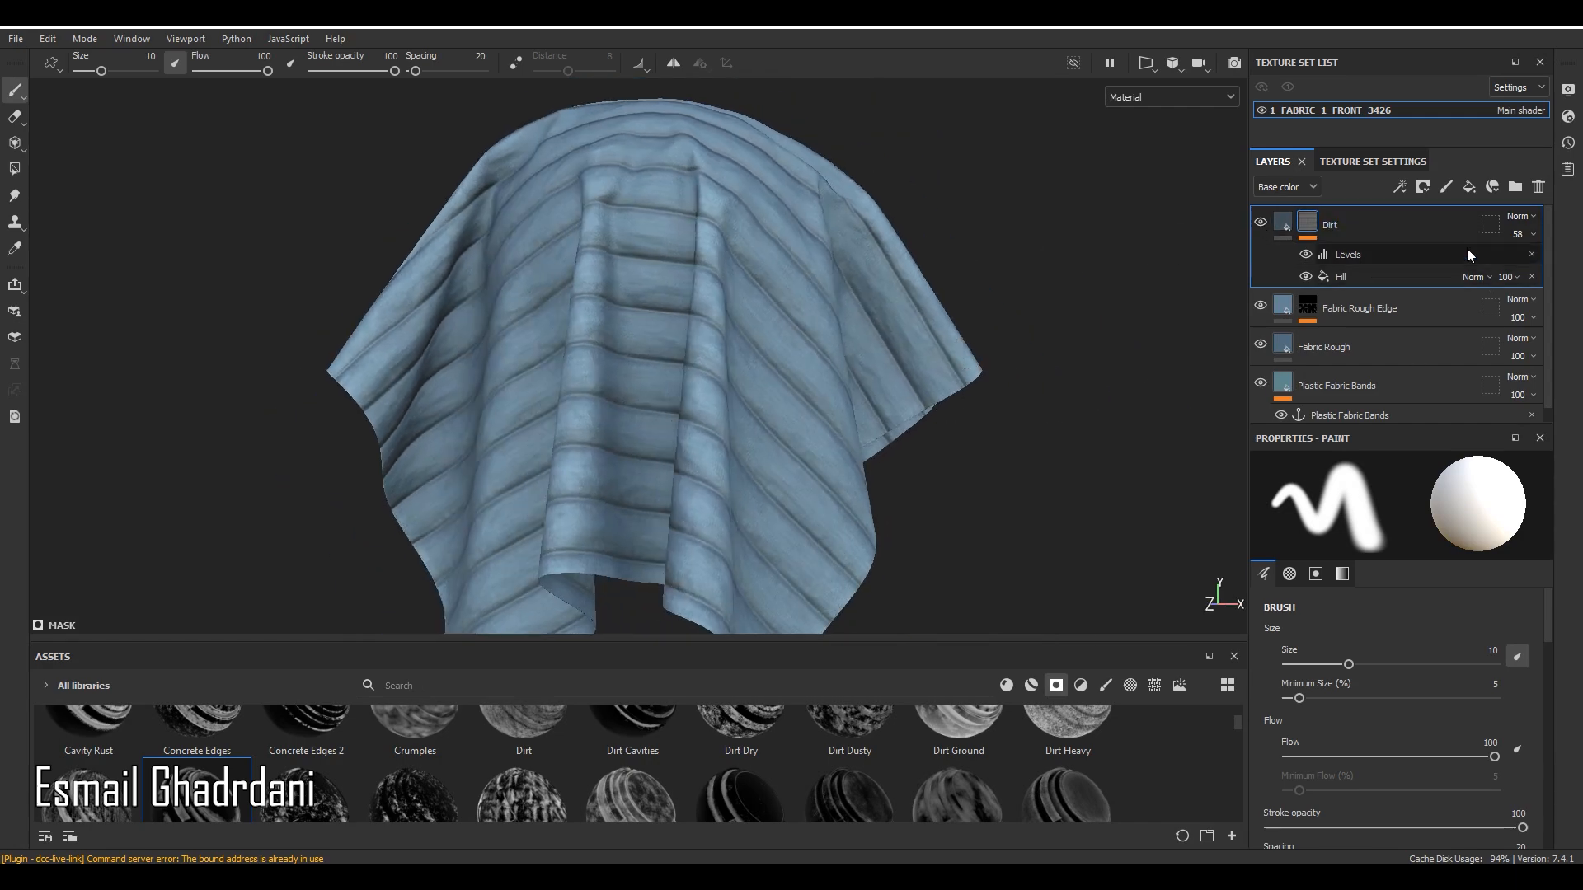
Enlarge the asset library, show its materials and apply the Stitches Straight material to the cloth above the Dirt layer.
{"action": "left_click_drag", "start_coordinate": [897, 641], "coordinate": [922, 495]}
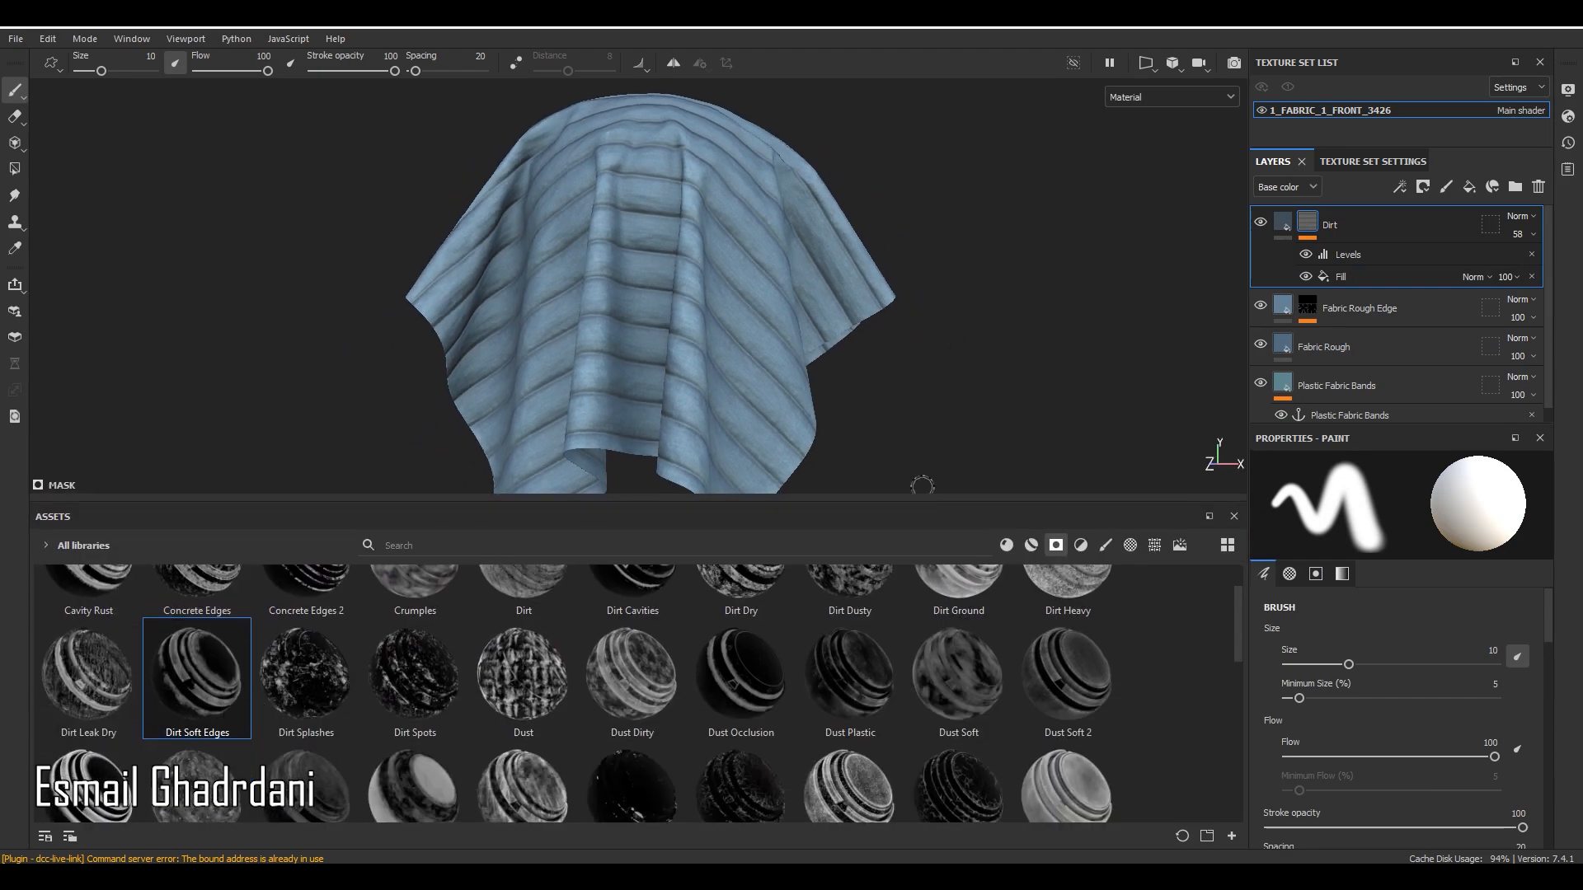
{"action": "left_click", "coordinate": [1283, 222]}
{"action": "left_click", "coordinate": [1005, 549]}
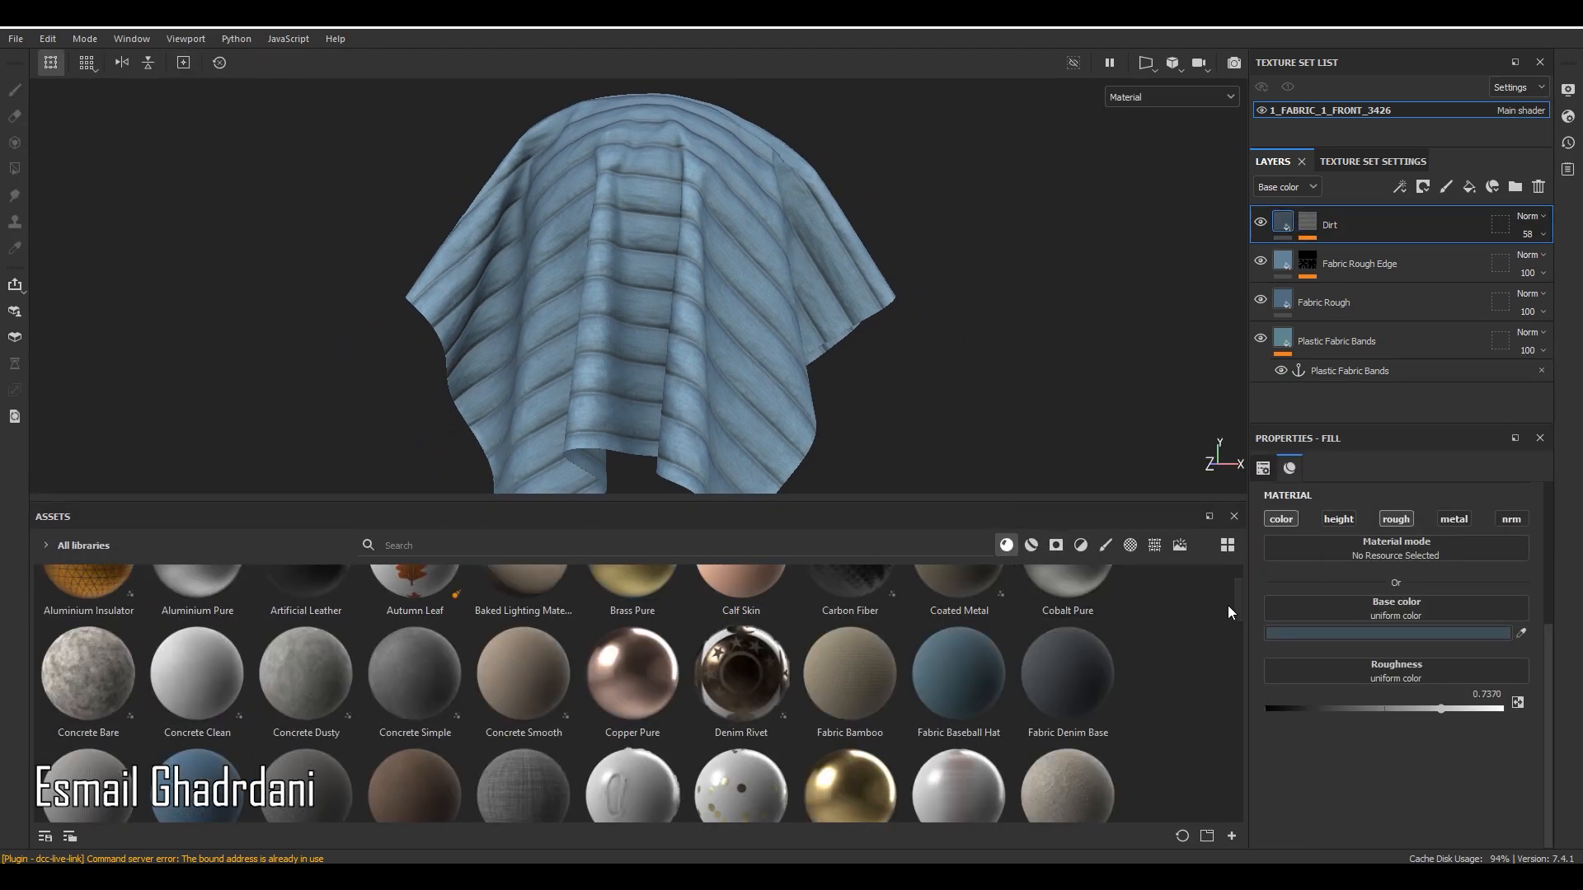
{"action": "left_click_drag", "start_coordinate": [1238, 658], "coordinate": [1238, 794]}
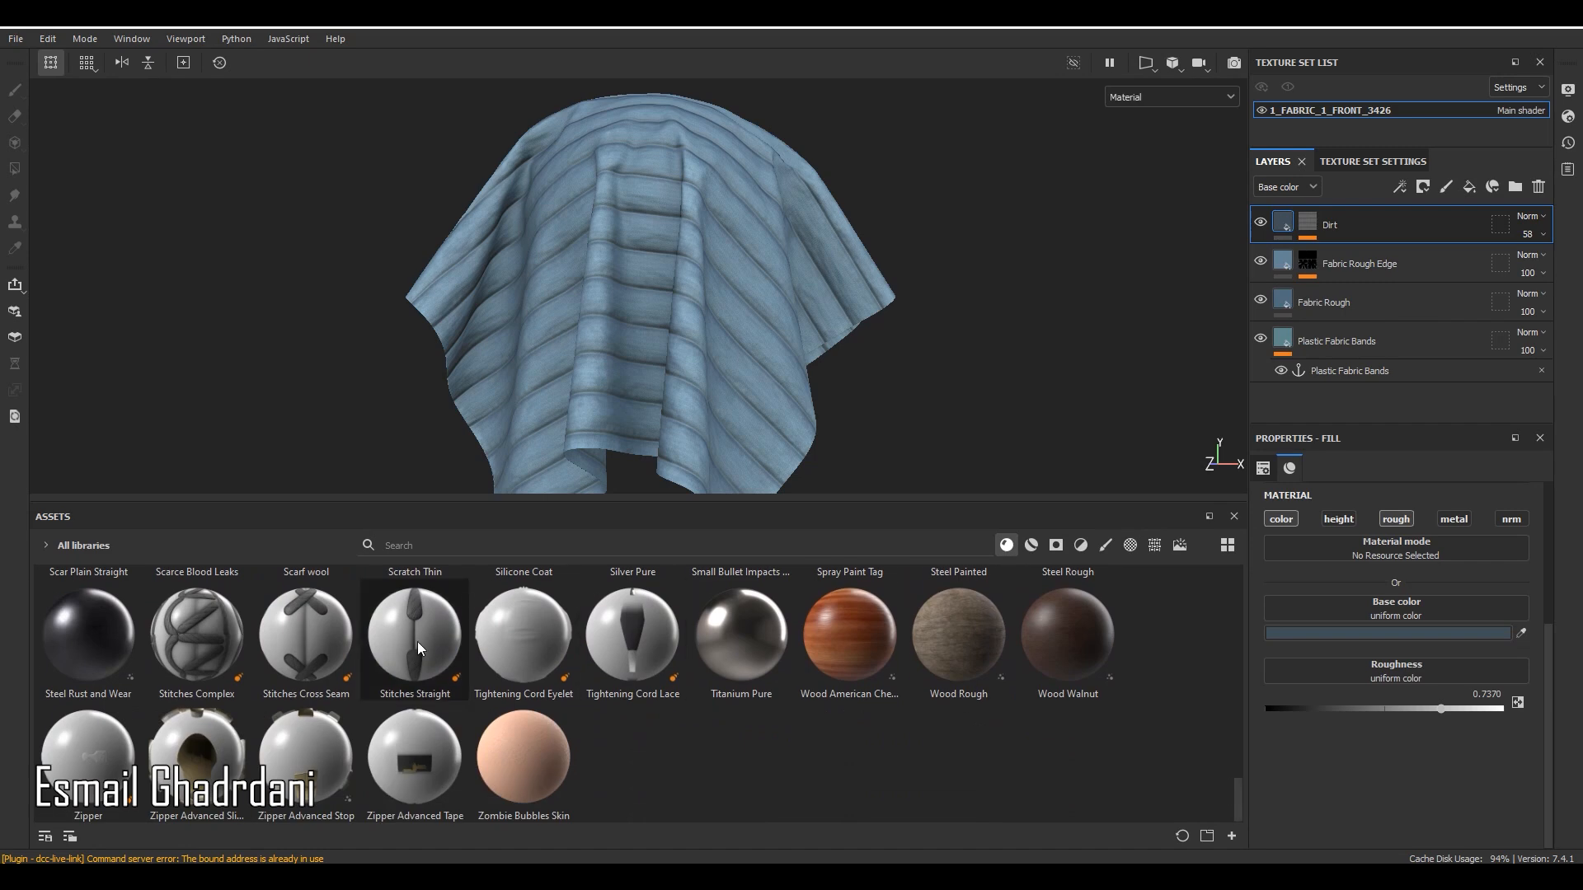
{"action": "left_click_drag", "start_coordinate": [418, 641], "coordinate": [710, 282]}
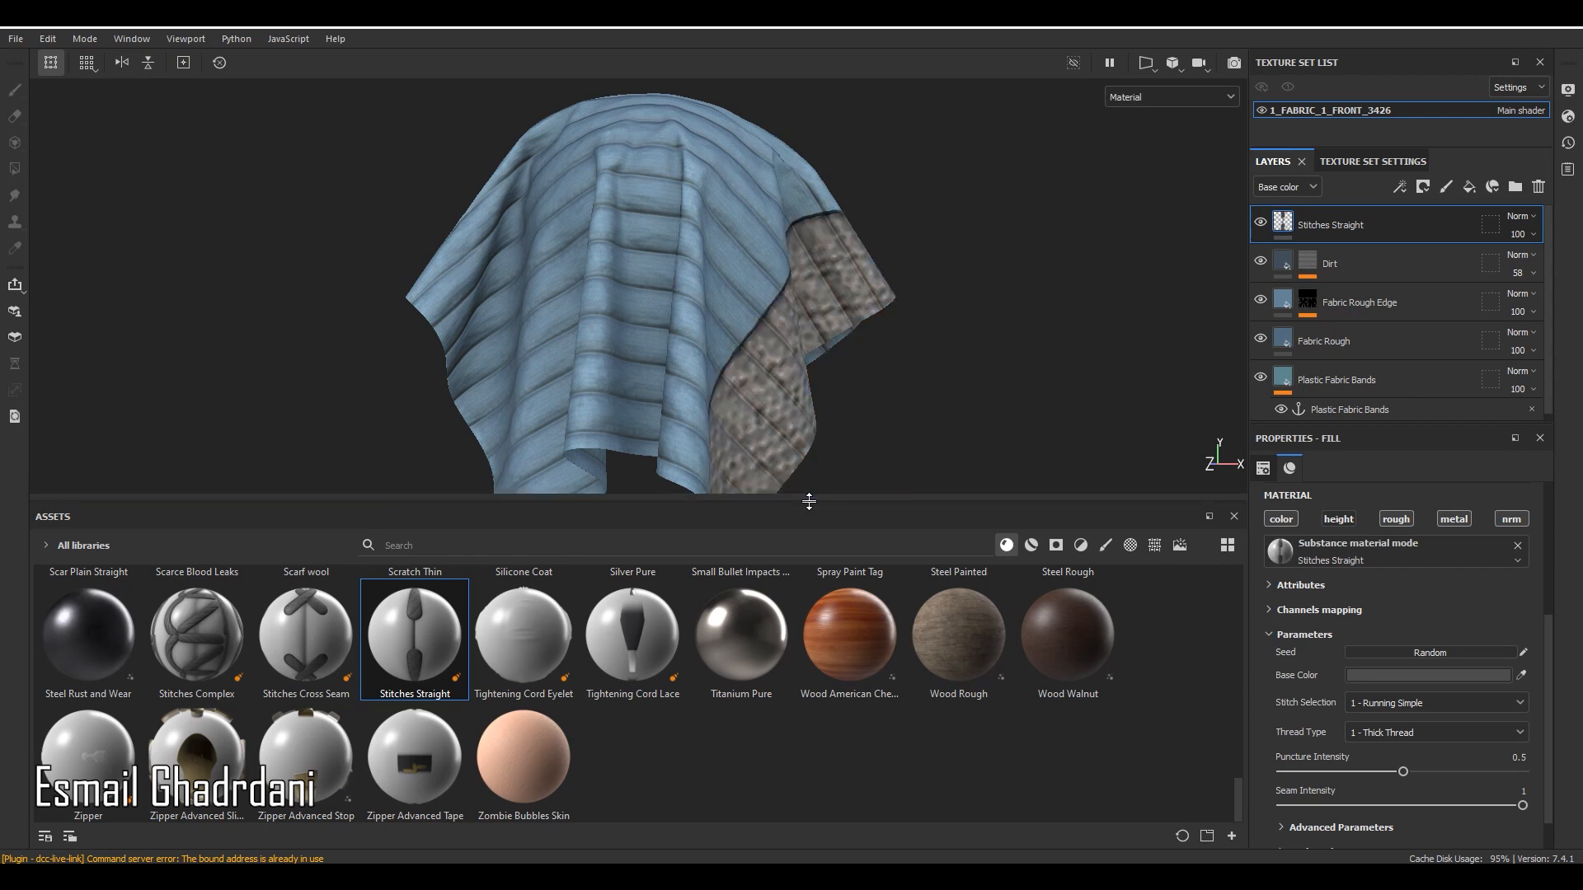
Shrink the asset library and display the cloth in the combined 3D/2D view.
{"action": "left_click_drag", "start_coordinate": [809, 501], "coordinate": [787, 642]}
{"action": "left_click", "coordinate": [1181, 64]}
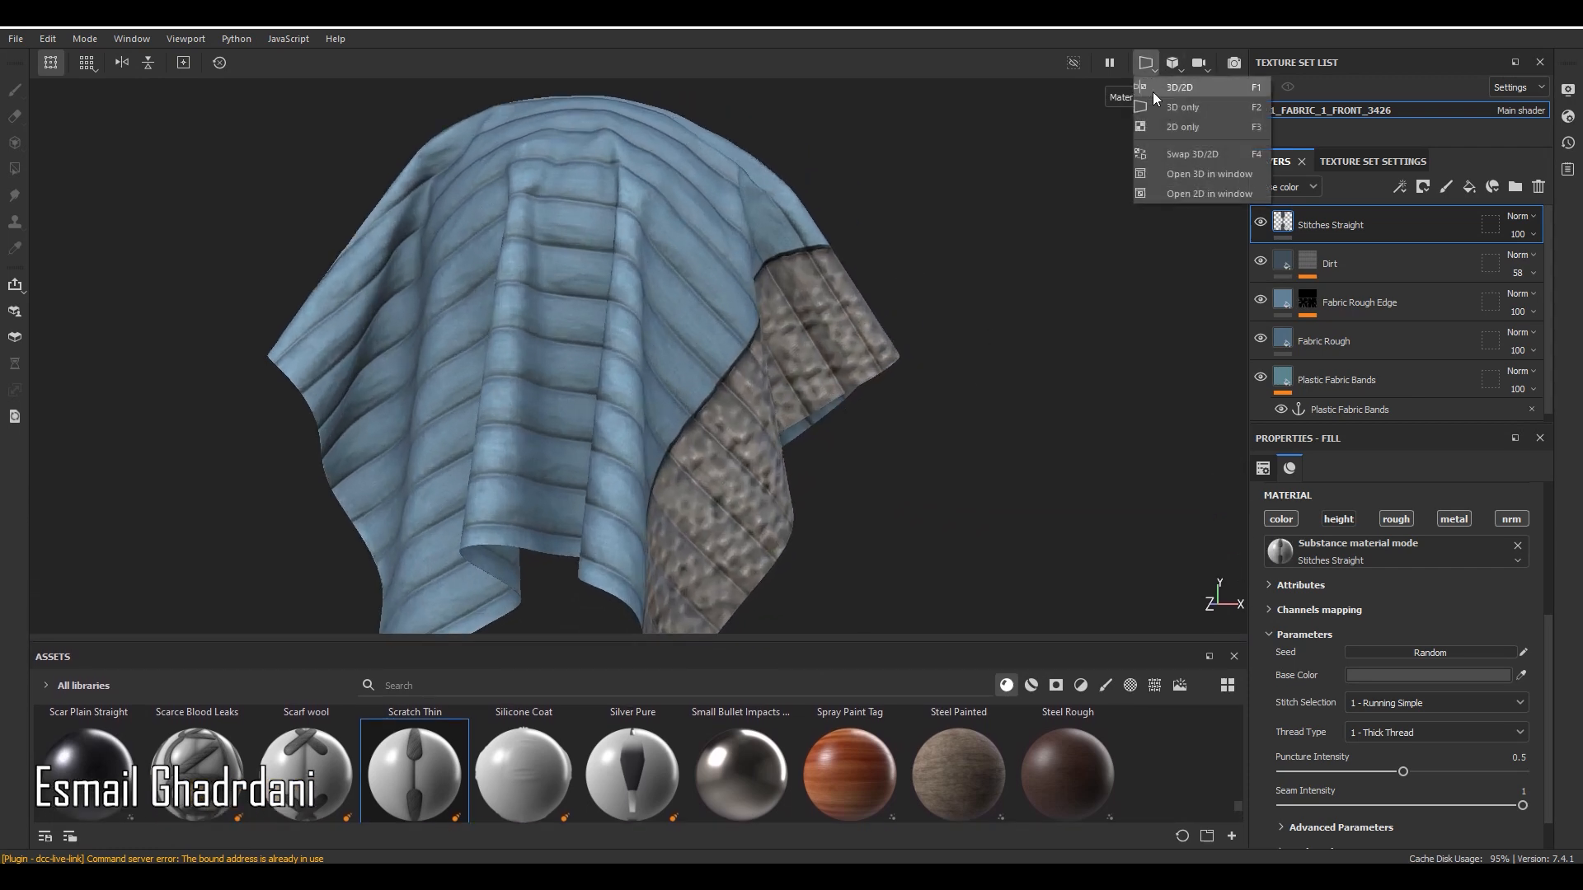
{"action": "left_click", "coordinate": [1156, 87]}
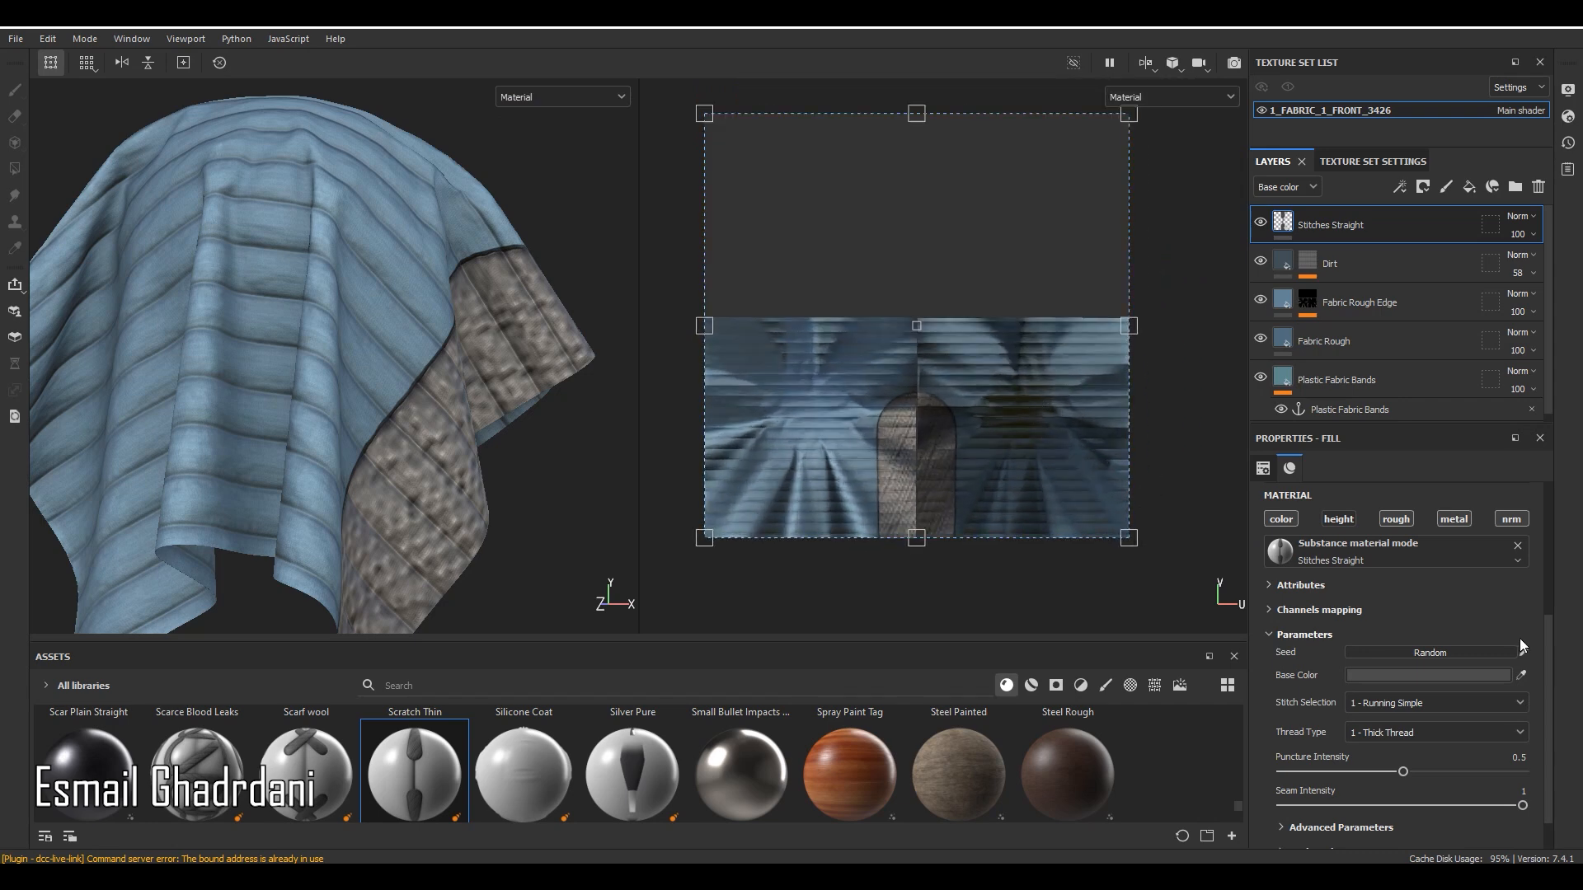
Rotate the Stitches Straight material by 90 degrees and set its UV scale to 28.8.
{"action": "scroll", "coordinate": [1520, 638], "scroll_direction": "up", "scroll_amount": 2}
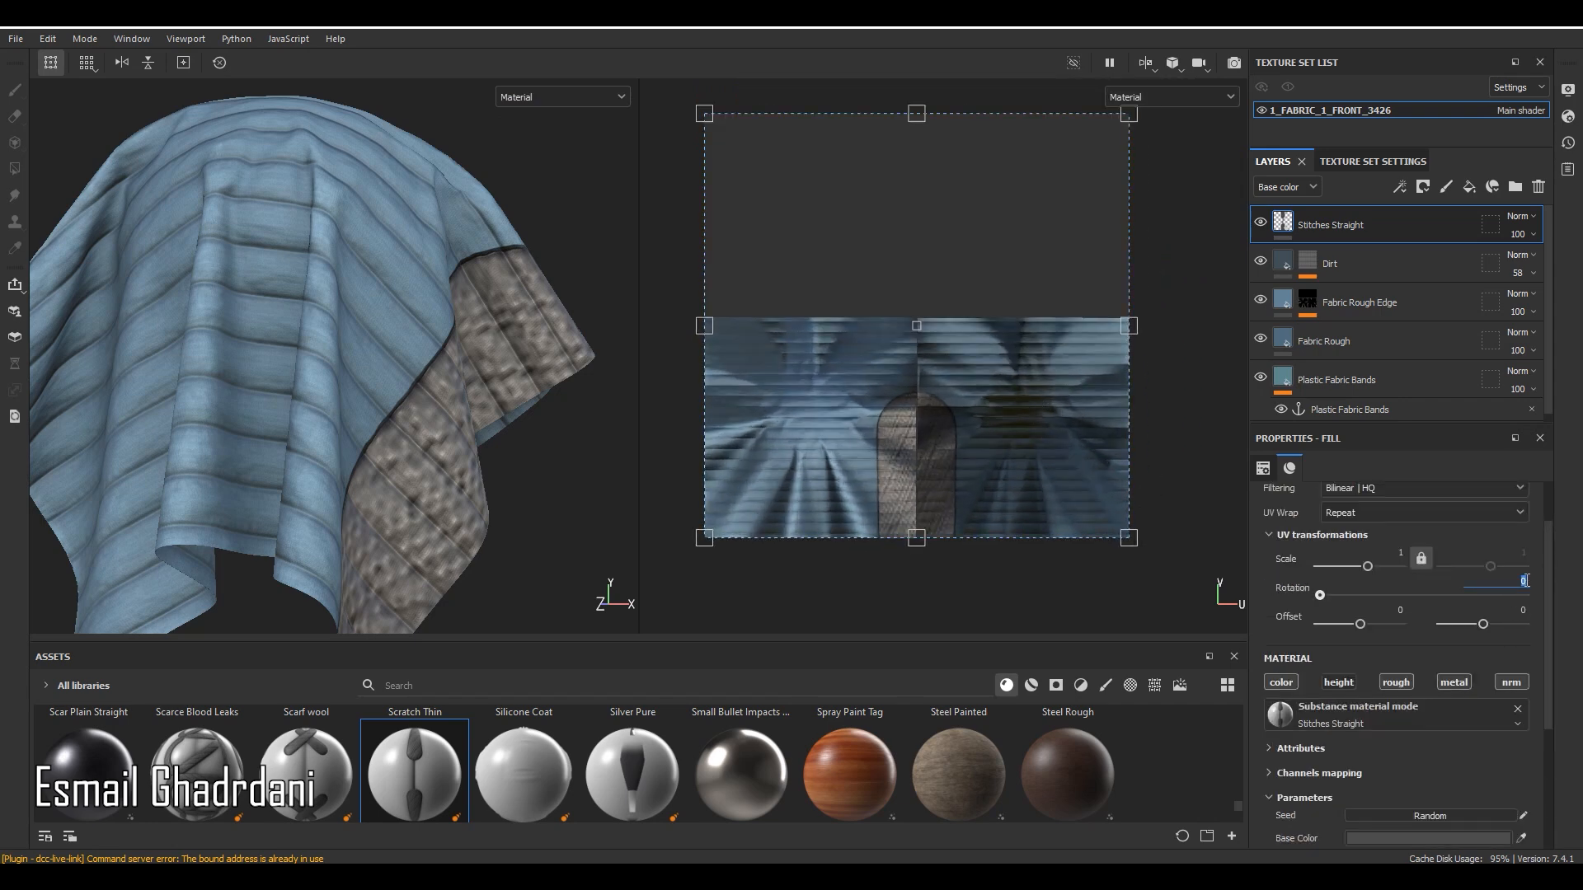
{"action": "left_click", "coordinate": [1526, 582]}
{"action": "type", "text": "90"}
{"action": "key", "text": "Return"}
{"action": "left_click_drag", "start_coordinate": [1374, 567], "coordinate": [1384, 565]}
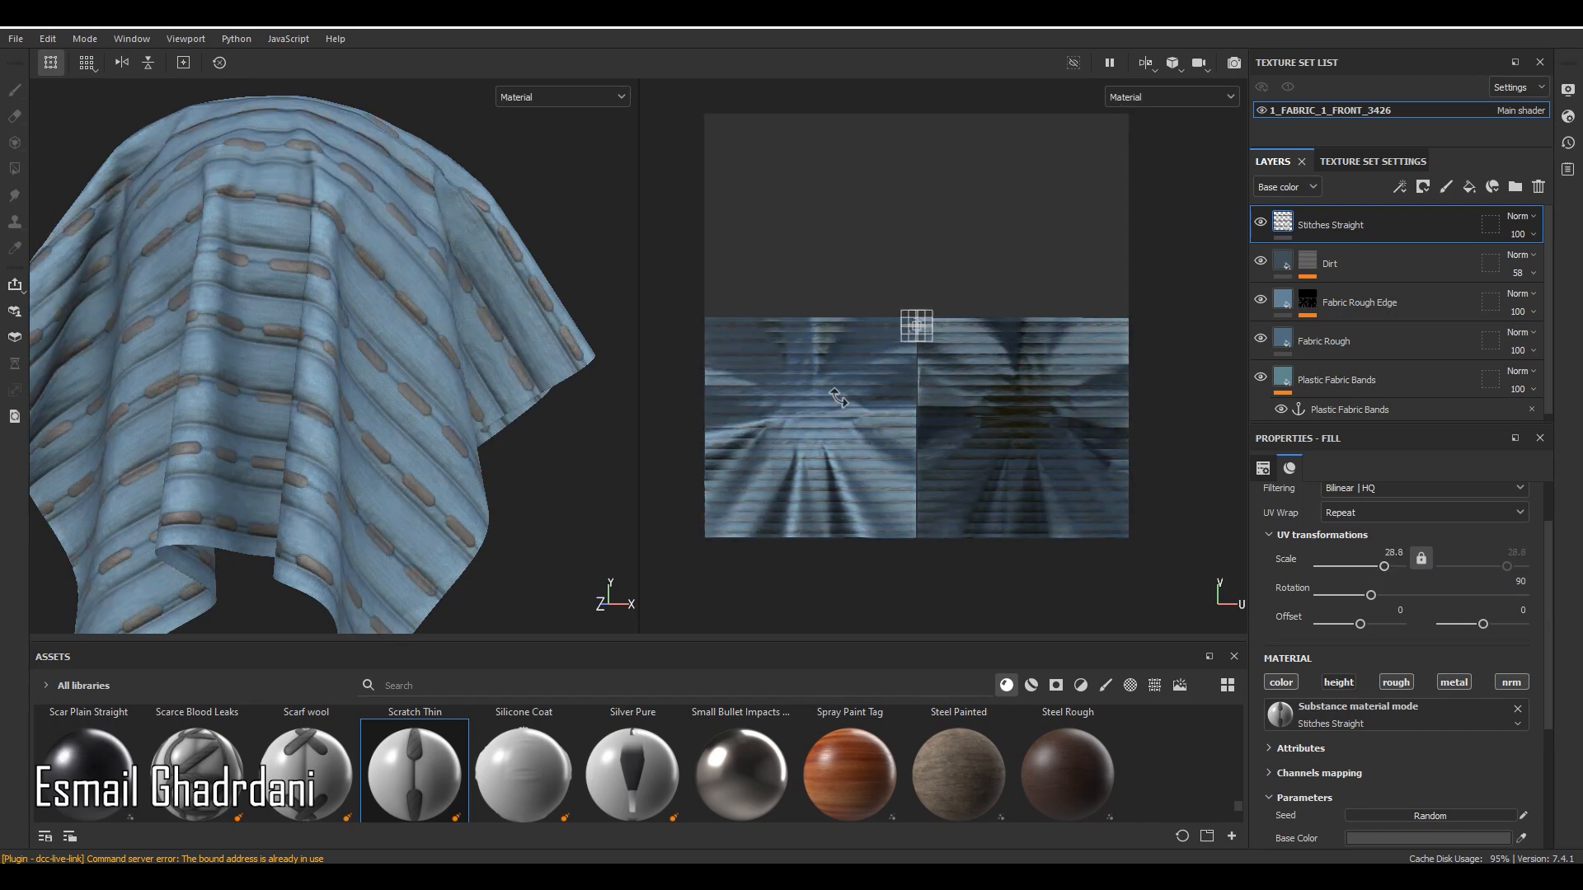
{"action": "scroll", "coordinate": [837, 389], "scroll_direction": "up", "scroll_amount": 4}
{"action": "scroll", "coordinate": [541, 372], "scroll_direction": "down", "scroll_amount": 4}
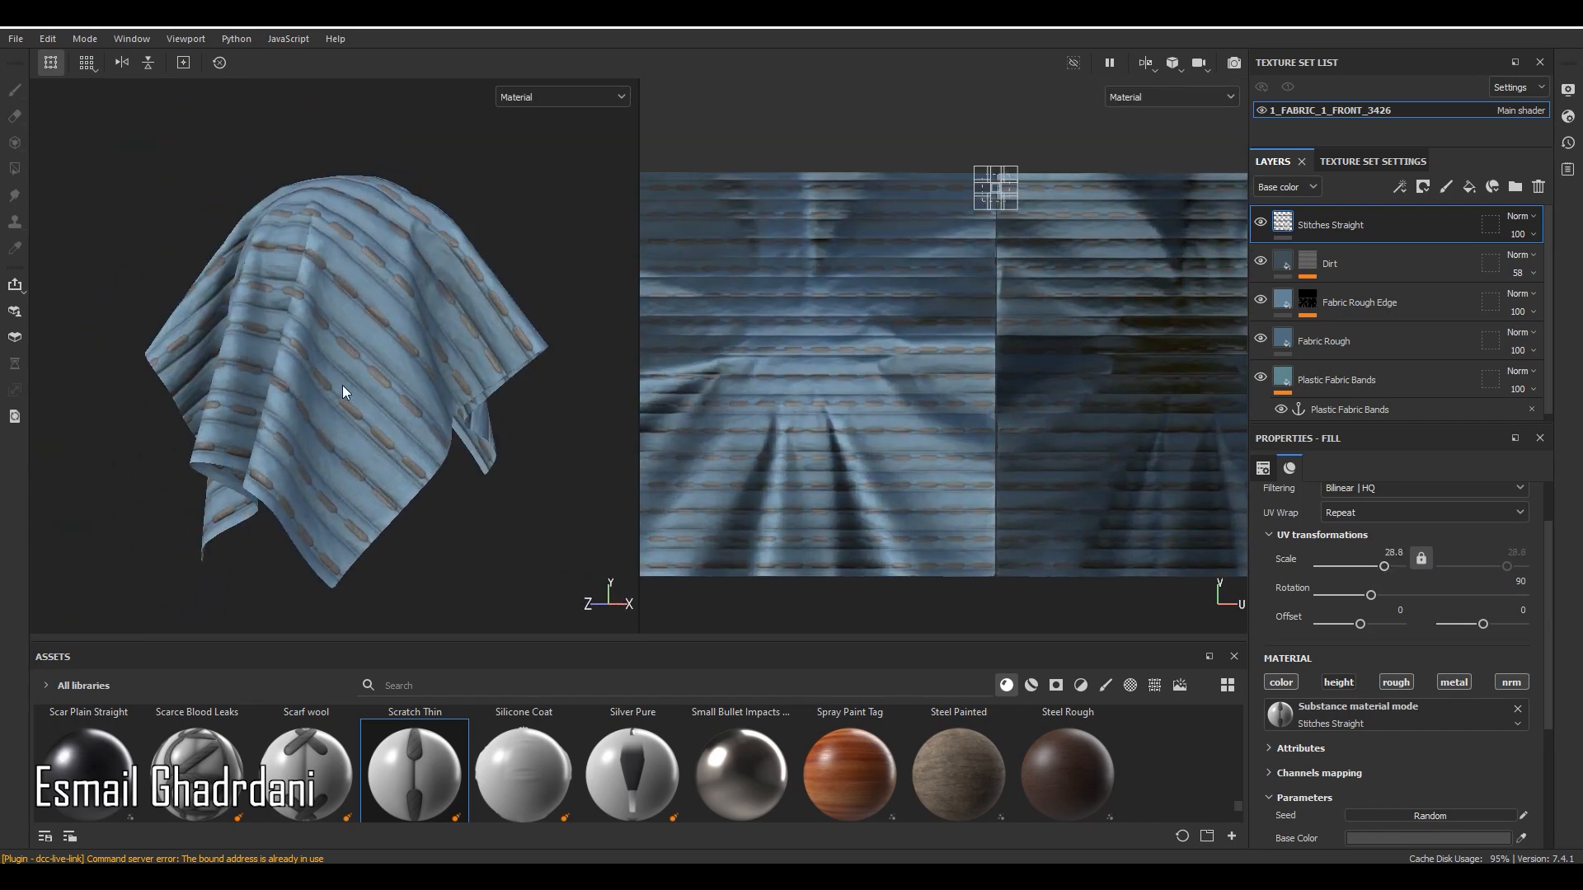
{"action": "scroll", "coordinate": [349, 376], "scroll_direction": "up", "scroll_amount": 5}
{"action": "scroll", "coordinate": [1547, 651], "scroll_direction": "down", "scroll_amount": 5}
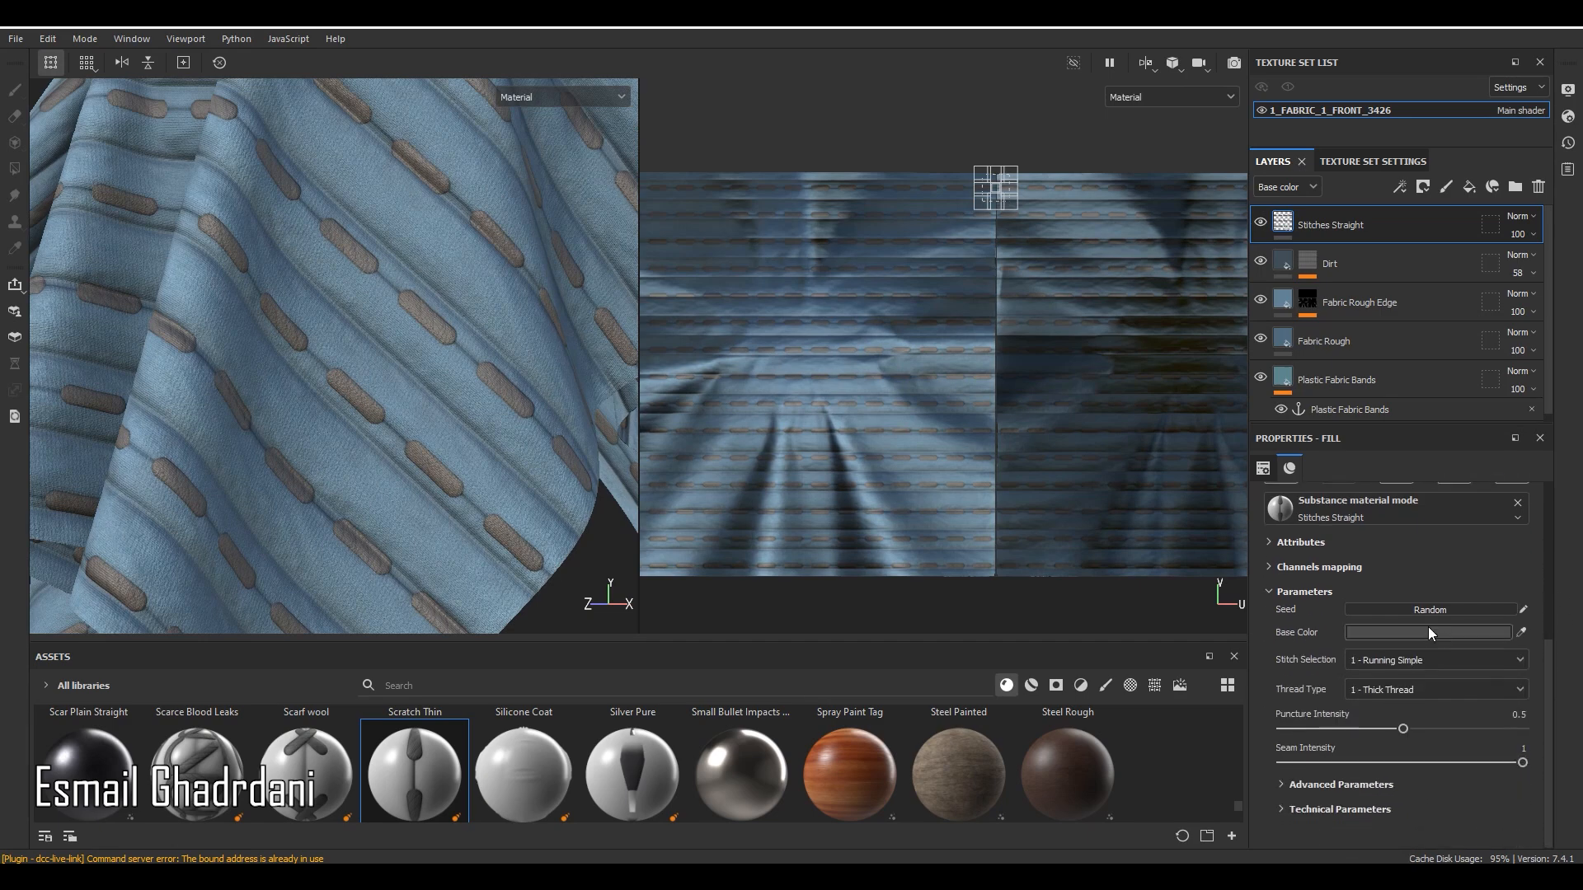
Set the stitches' base color to a dark teal with hue 0.534, saturation 0.558 and value 0.244.
{"action": "left_click", "coordinate": [1429, 632]}
{"action": "left_click_drag", "start_coordinate": [1404, 643], "coordinate": [1406, 555]}
{"action": "left_click_drag", "start_coordinate": [1313, 750], "coordinate": [1299, 751]}
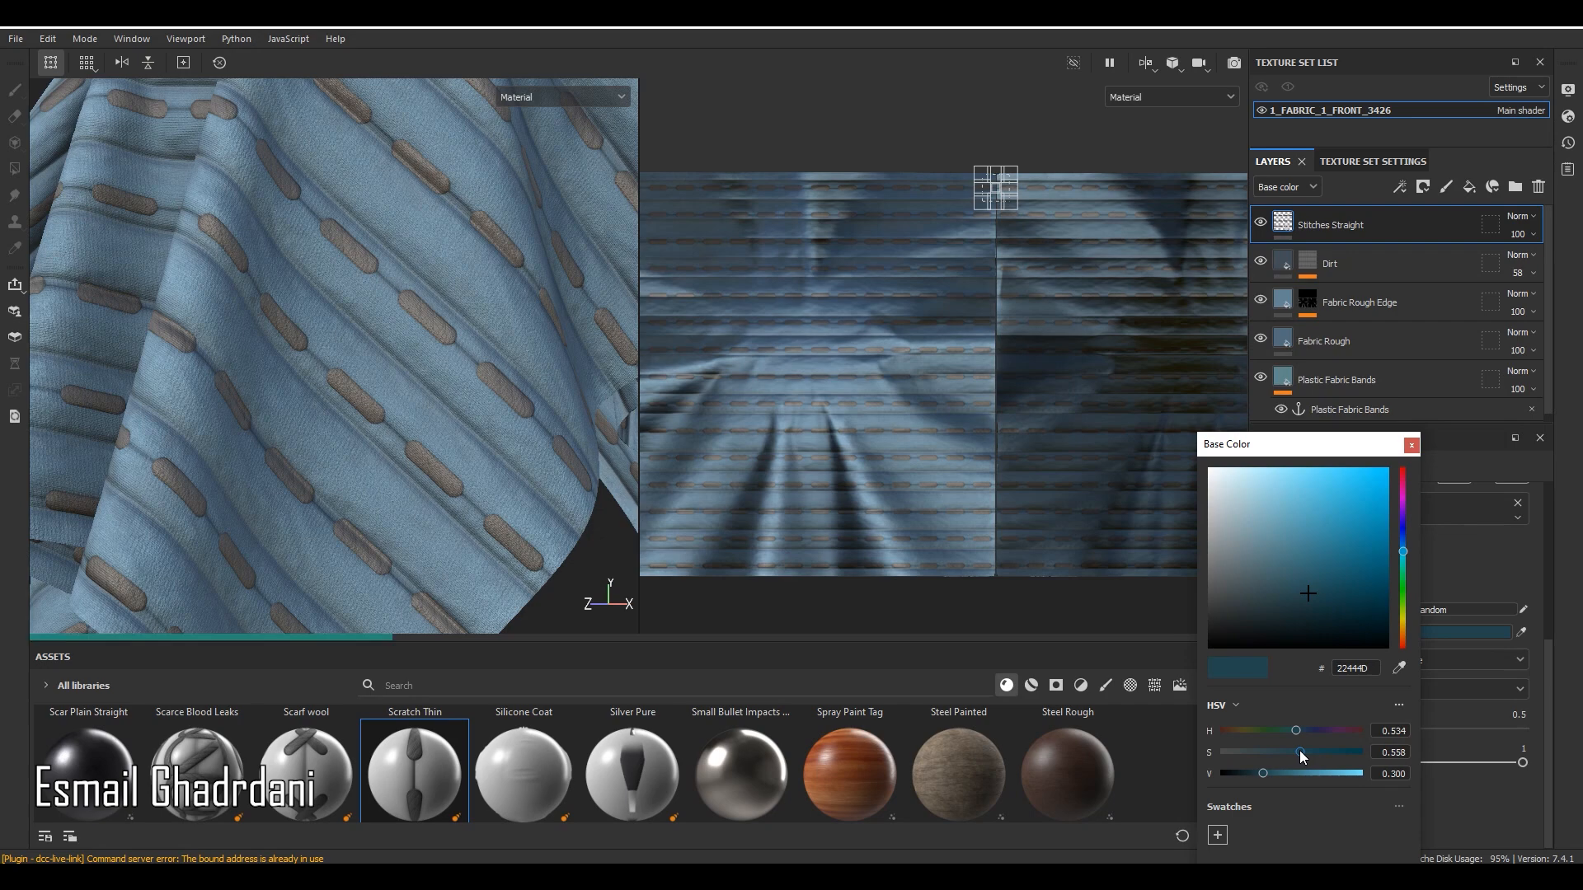
{"action": "left_click", "coordinate": [1249, 773]}
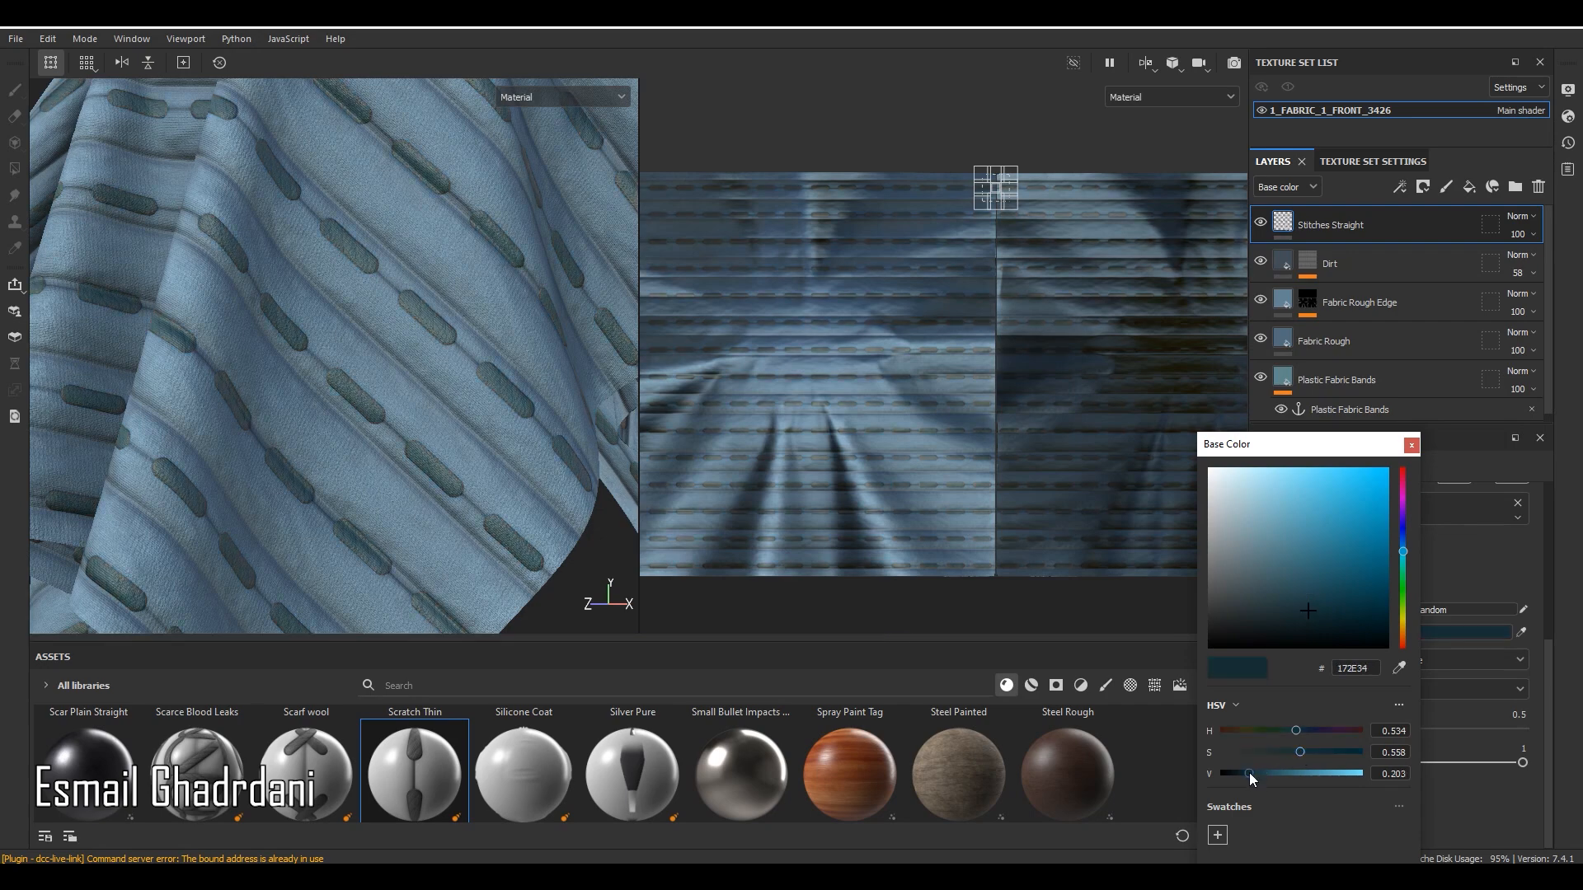
{"action": "left_click", "coordinate": [1253, 774]}
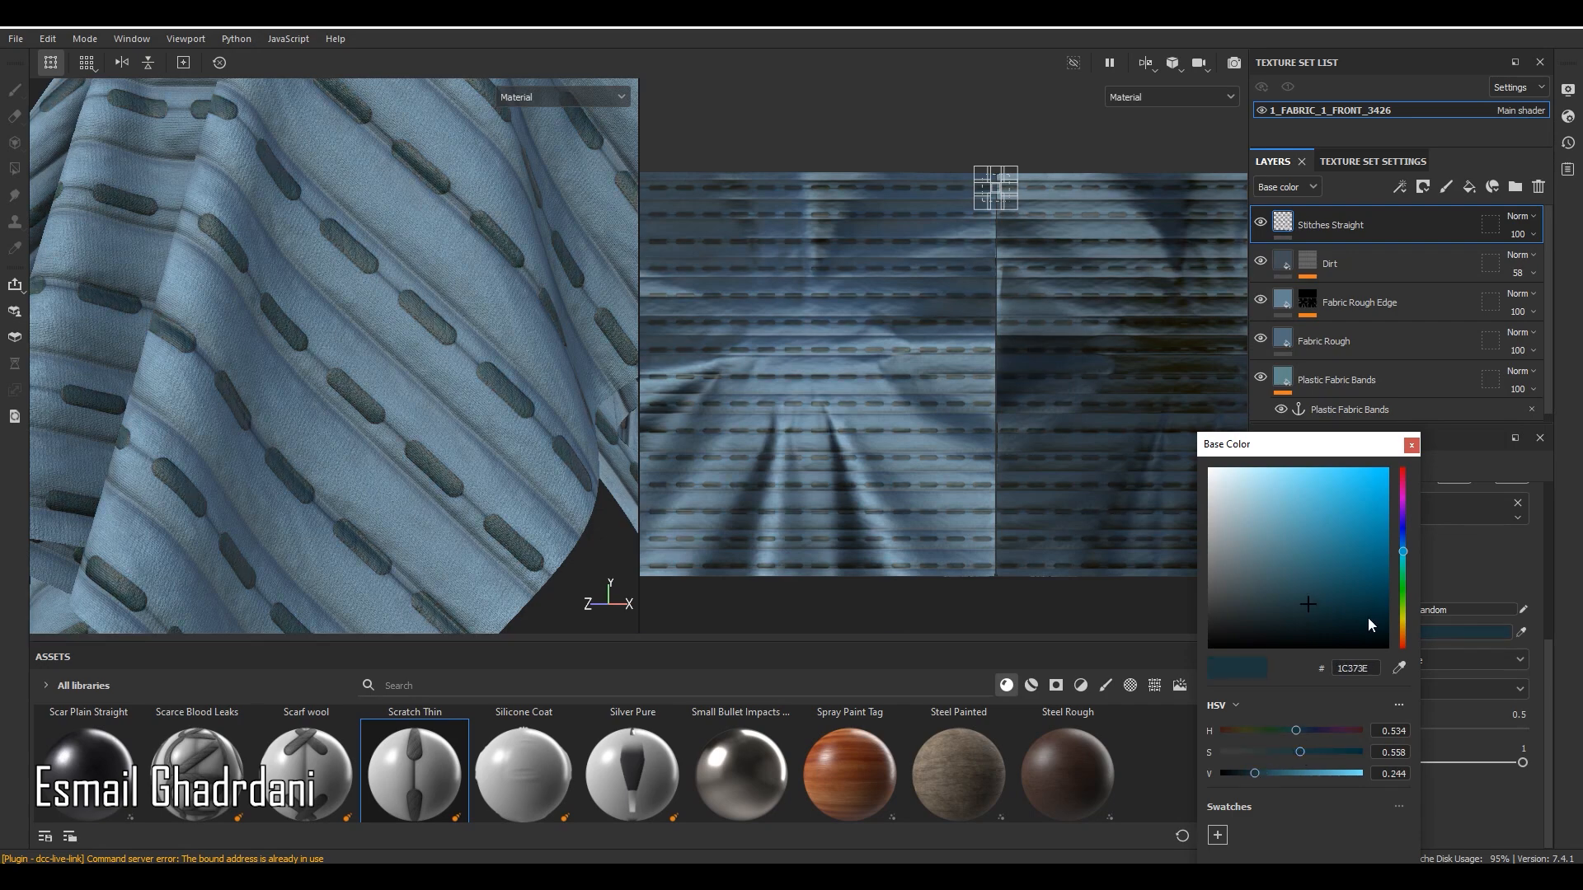
{"action": "left_click", "coordinate": [1412, 446]}
Increase the UV scale of the Stitches Straight material to 128 and check the stitch size on the cloth.
{"action": "left_click", "coordinate": [1386, 606]}
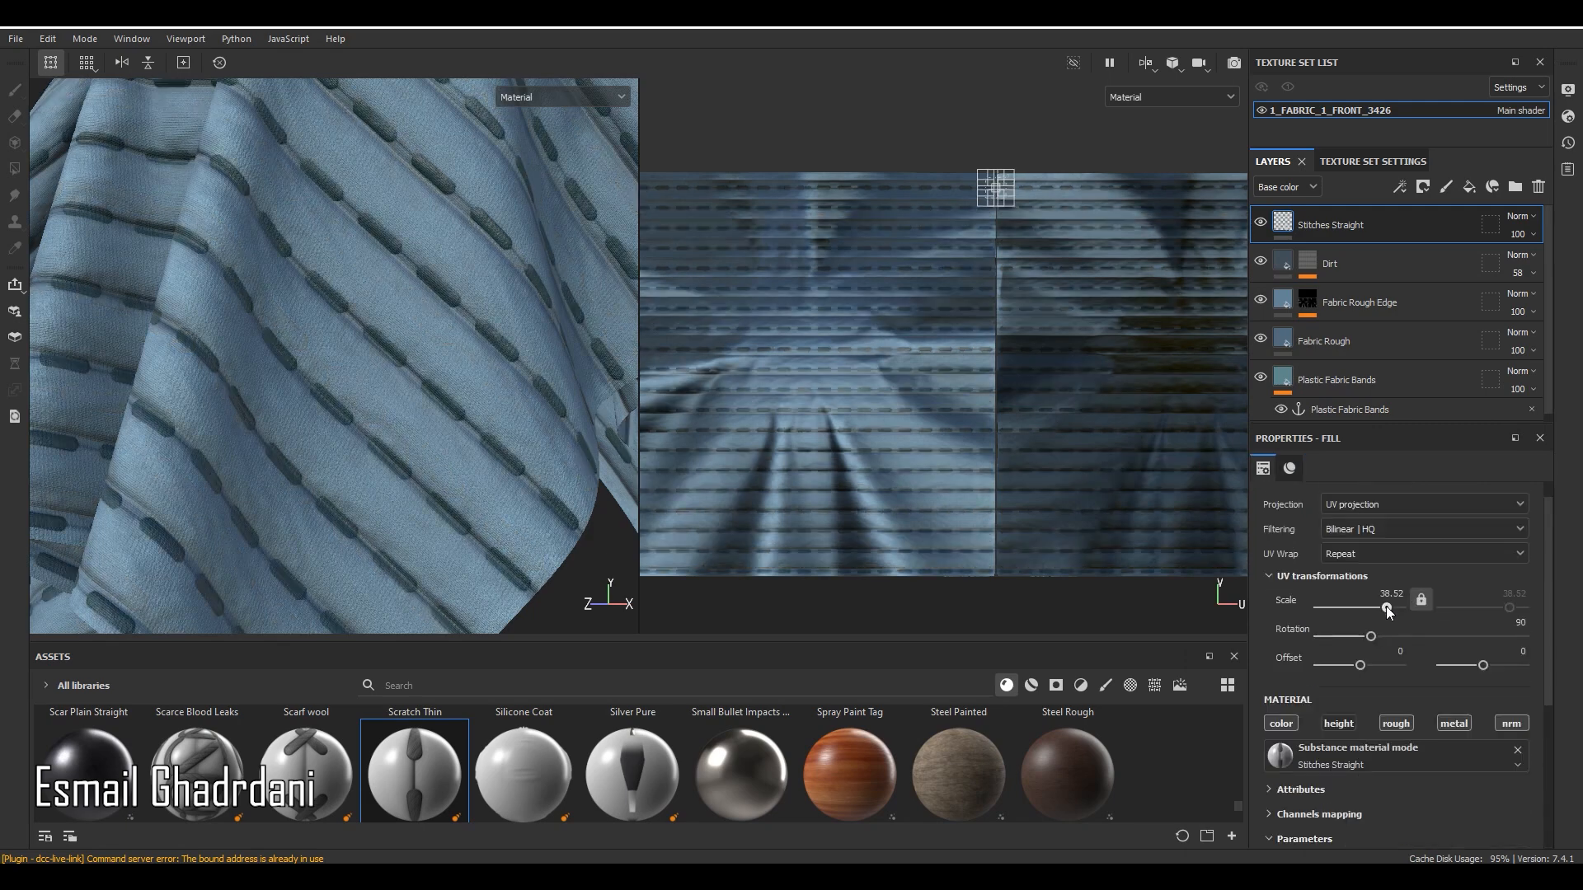
{"action": "left_click_drag", "start_coordinate": [1389, 608], "coordinate": [1402, 607]}
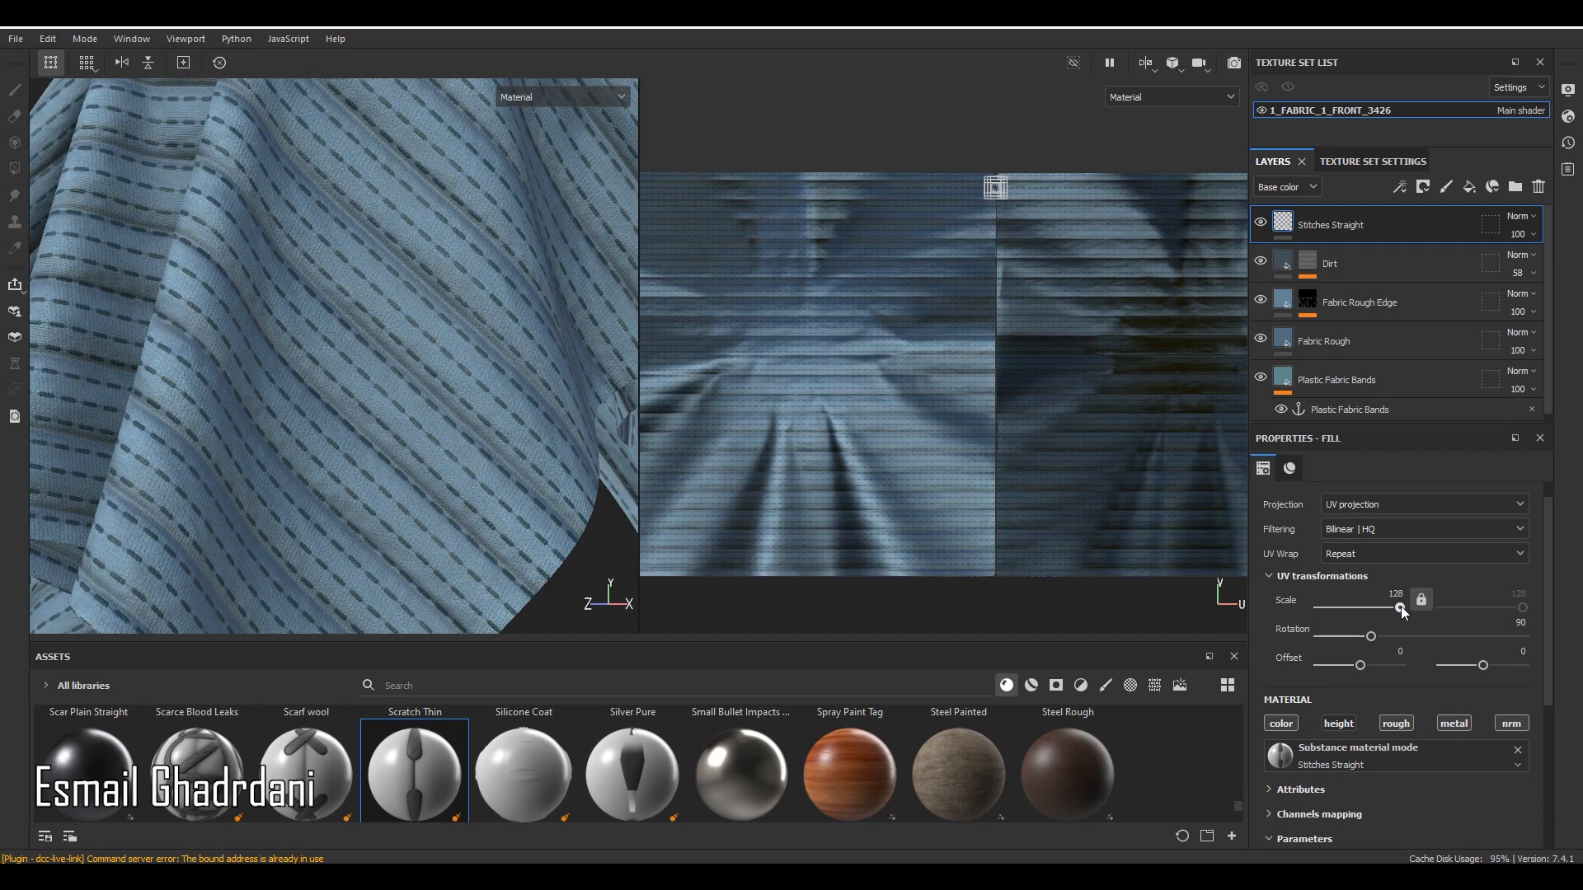
{"action": "scroll", "coordinate": [510, 313], "scroll_direction": "down", "scroll_amount": 4}
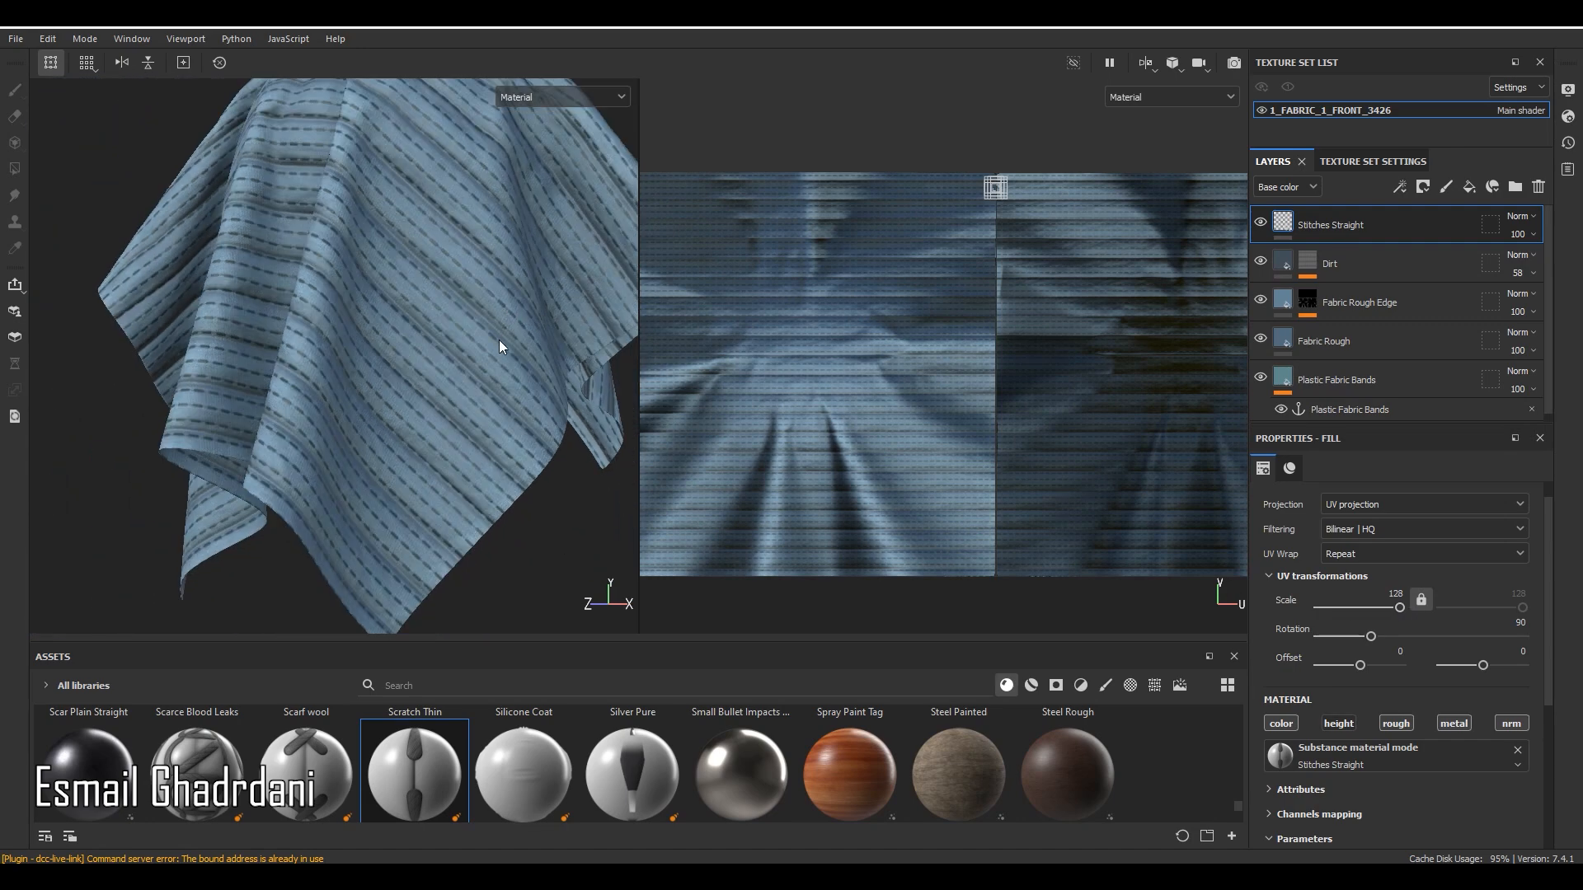
{"action": "scroll", "coordinate": [495, 340], "scroll_direction": "up", "scroll_amount": 6}
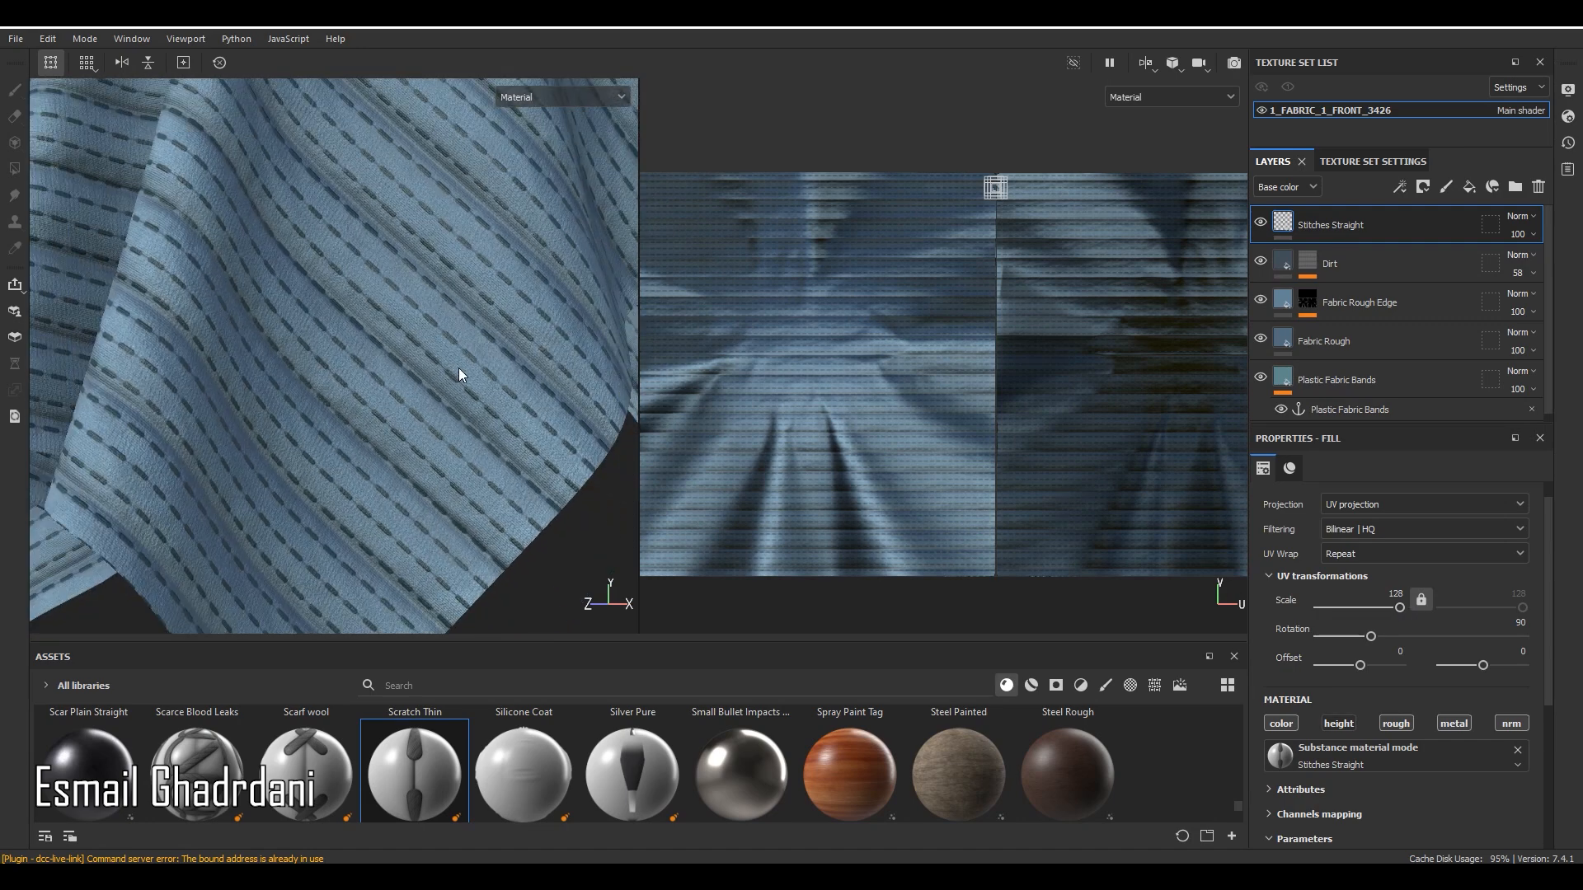
{"action": "scroll", "coordinate": [1550, 651], "scroll_direction": "down", "scroll_amount": 2}
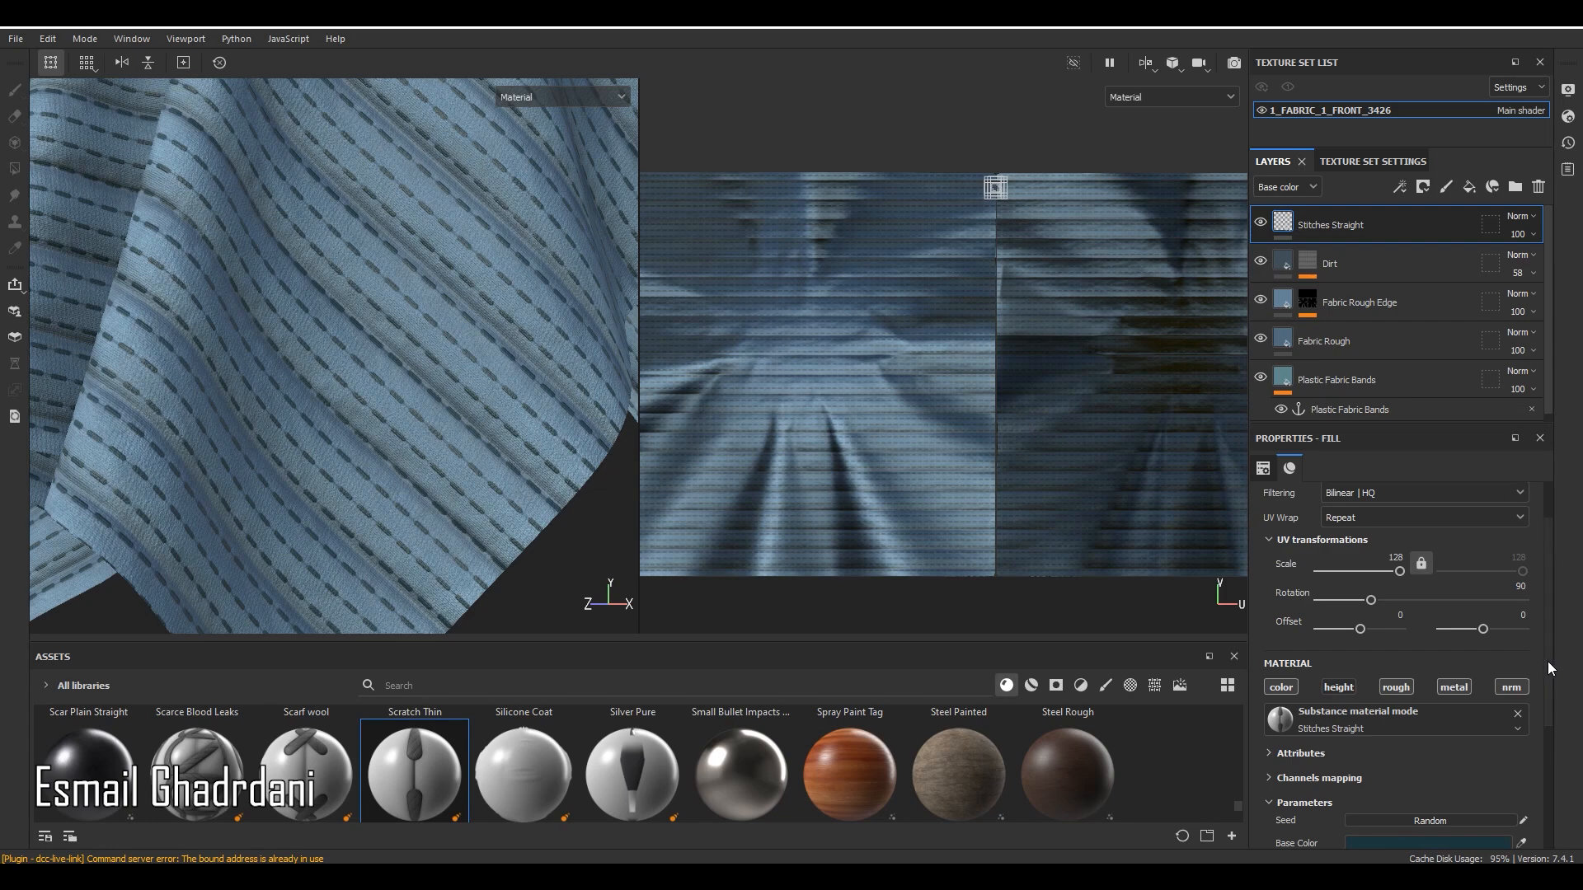
Set the Stitches Straight material's stitch size width to 0.23 and its height range to 0.57.
{"action": "scroll", "coordinate": [1550, 668], "scroll_direction": "down", "scroll_amount": 5}
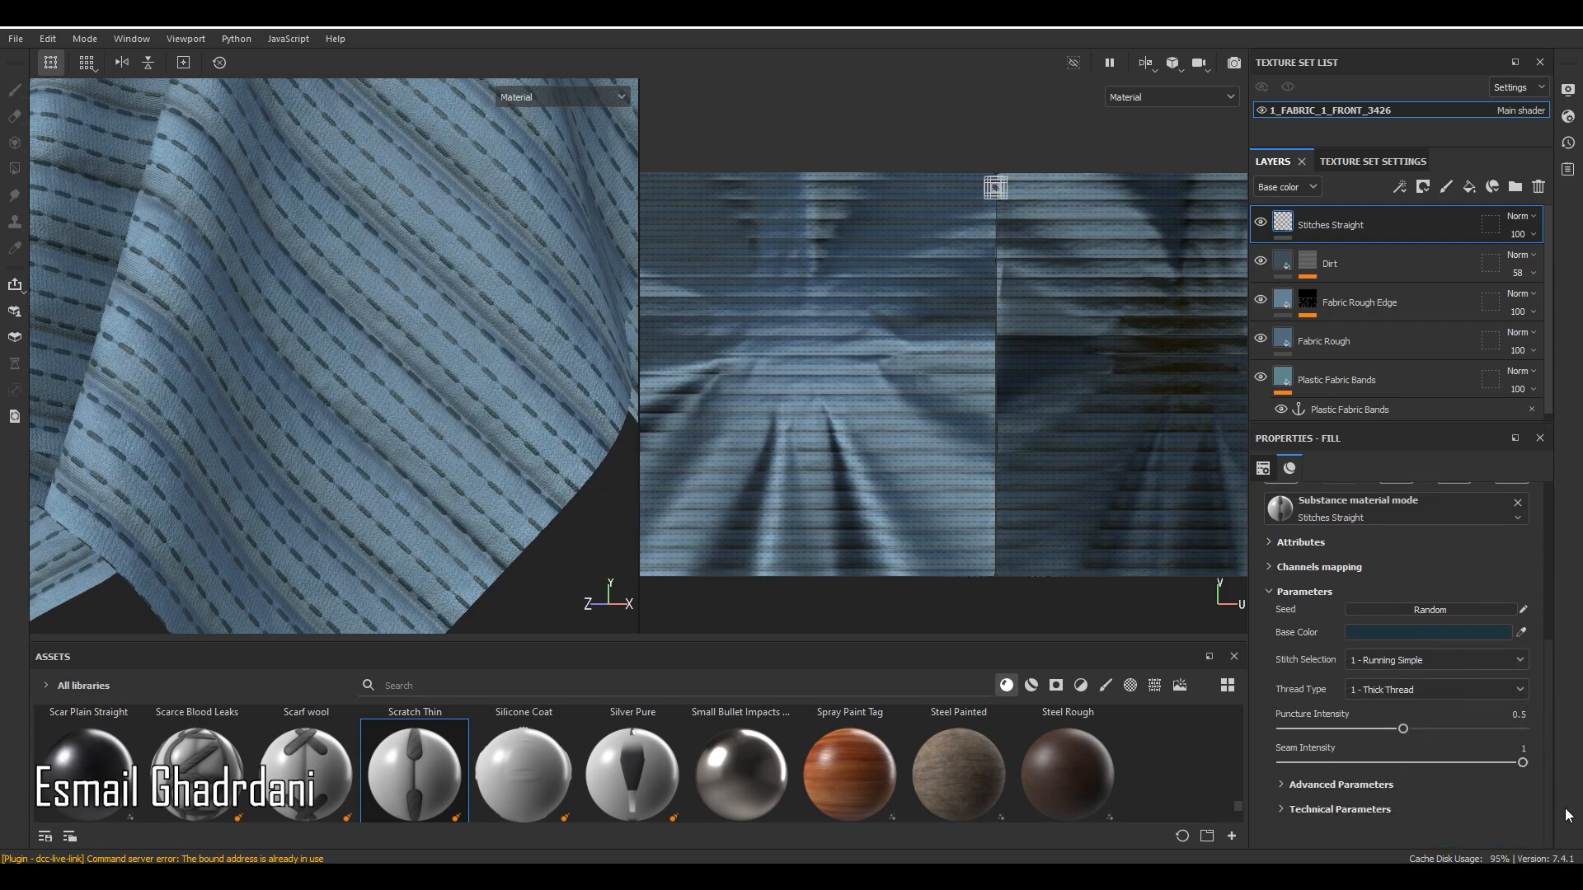
{"action": "left_click", "coordinate": [1369, 785]}
{"action": "scroll", "coordinate": [1367, 796], "scroll_direction": "down", "scroll_amount": 4}
{"action": "left_click", "coordinate": [1379, 806]}
{"action": "right_click_drag", "start_coordinate": [503, 470], "coordinate": [652, 475], "text": "alt"}
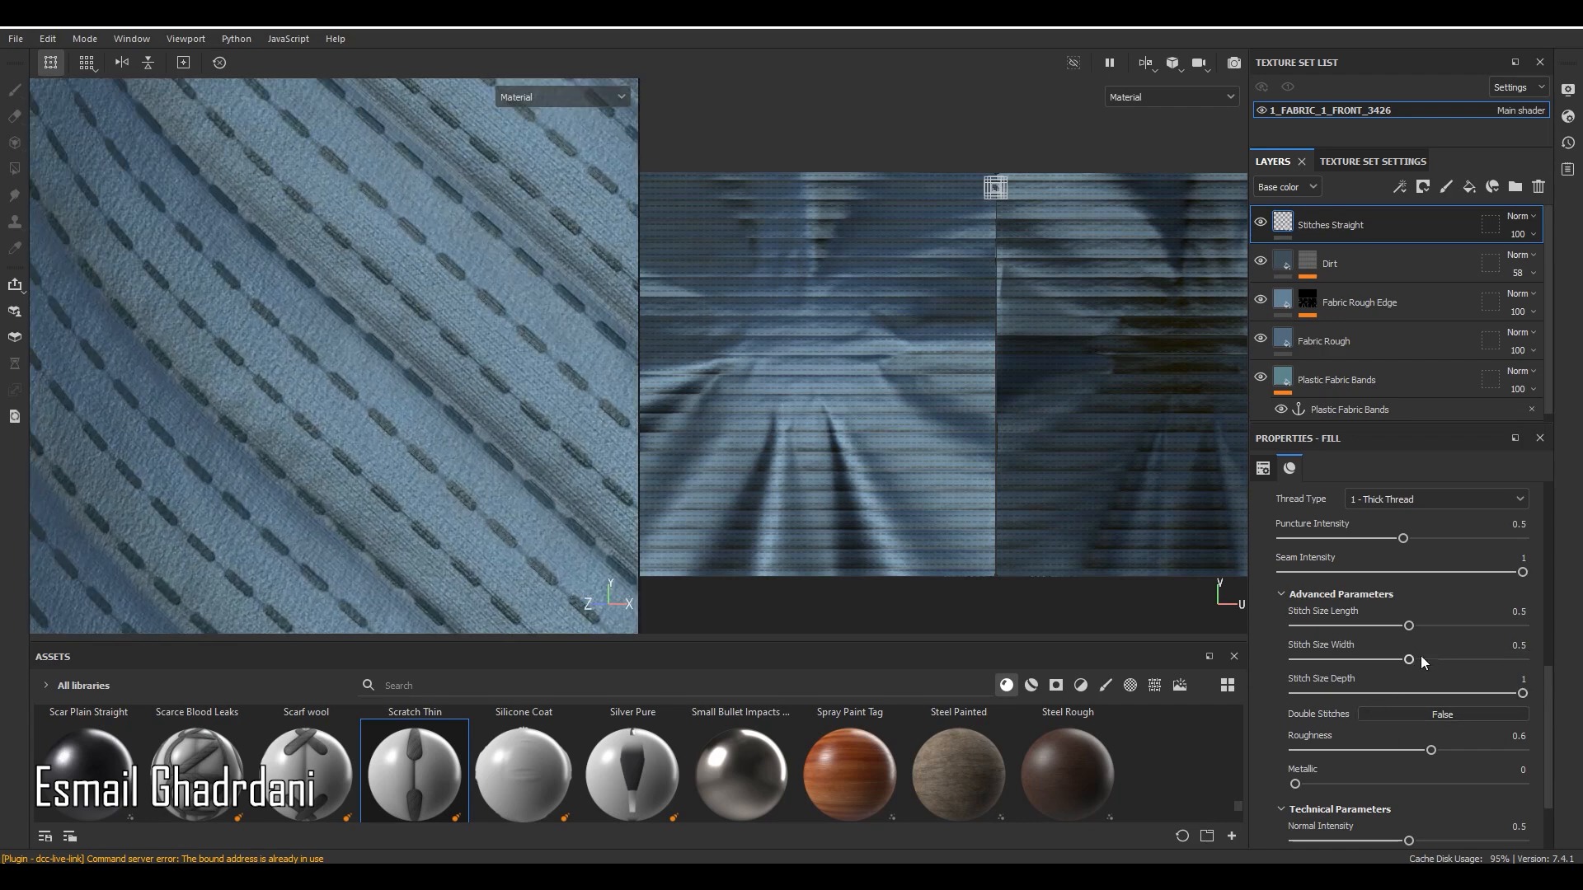
{"action": "left_click_drag", "start_coordinate": [1362, 661], "coordinate": [1334, 660]}
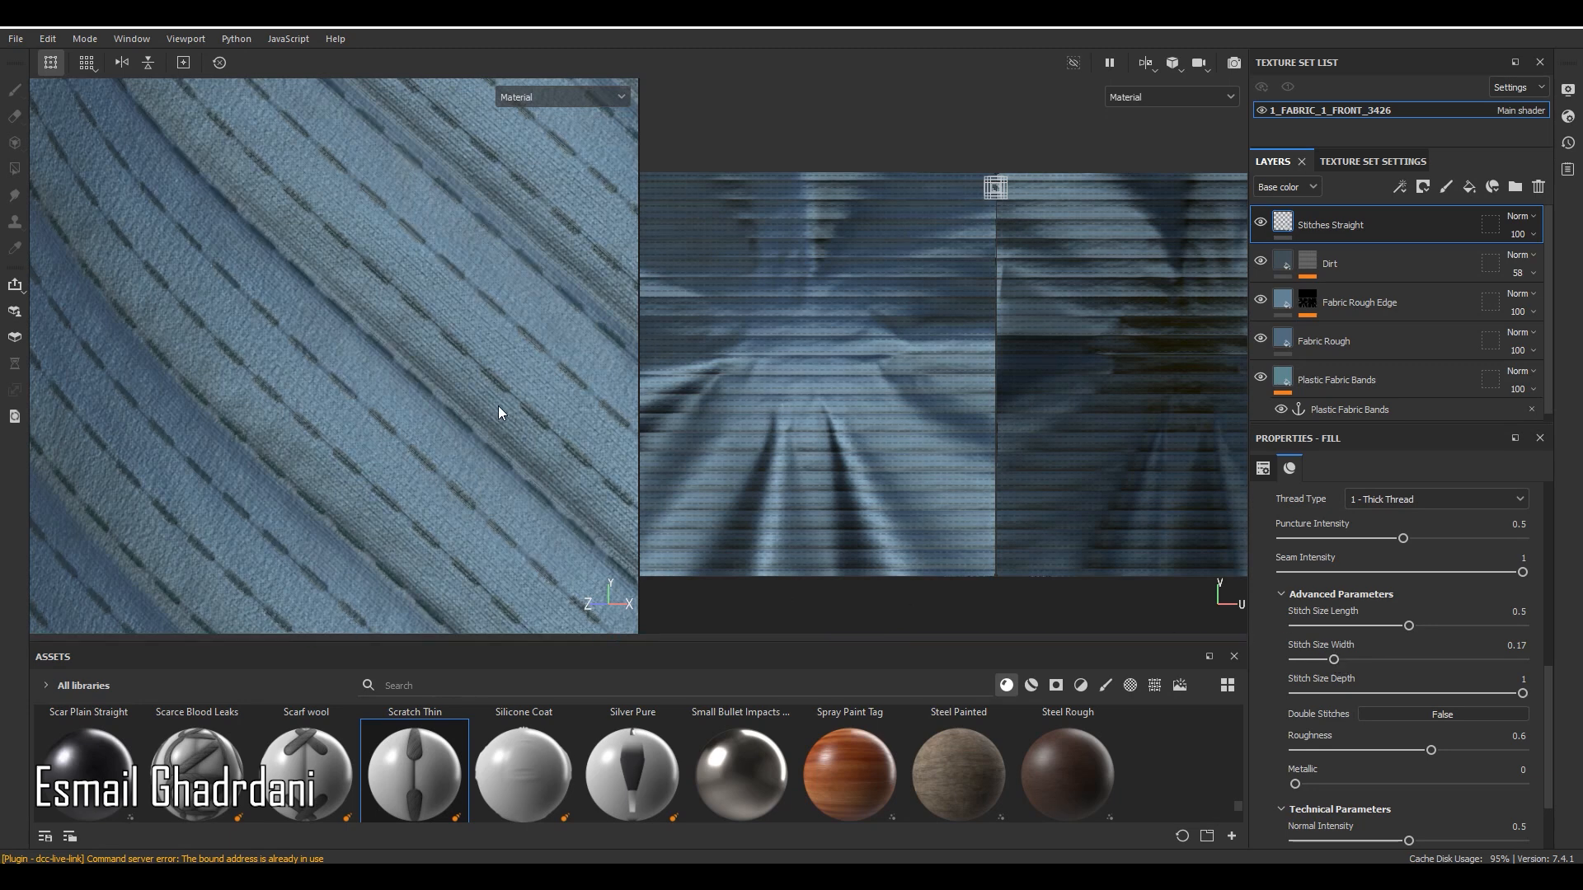
{"action": "left_click", "coordinate": [1348, 660]}
{"action": "scroll", "coordinate": [1380, 770], "scroll_direction": "down", "scroll_amount": 3}
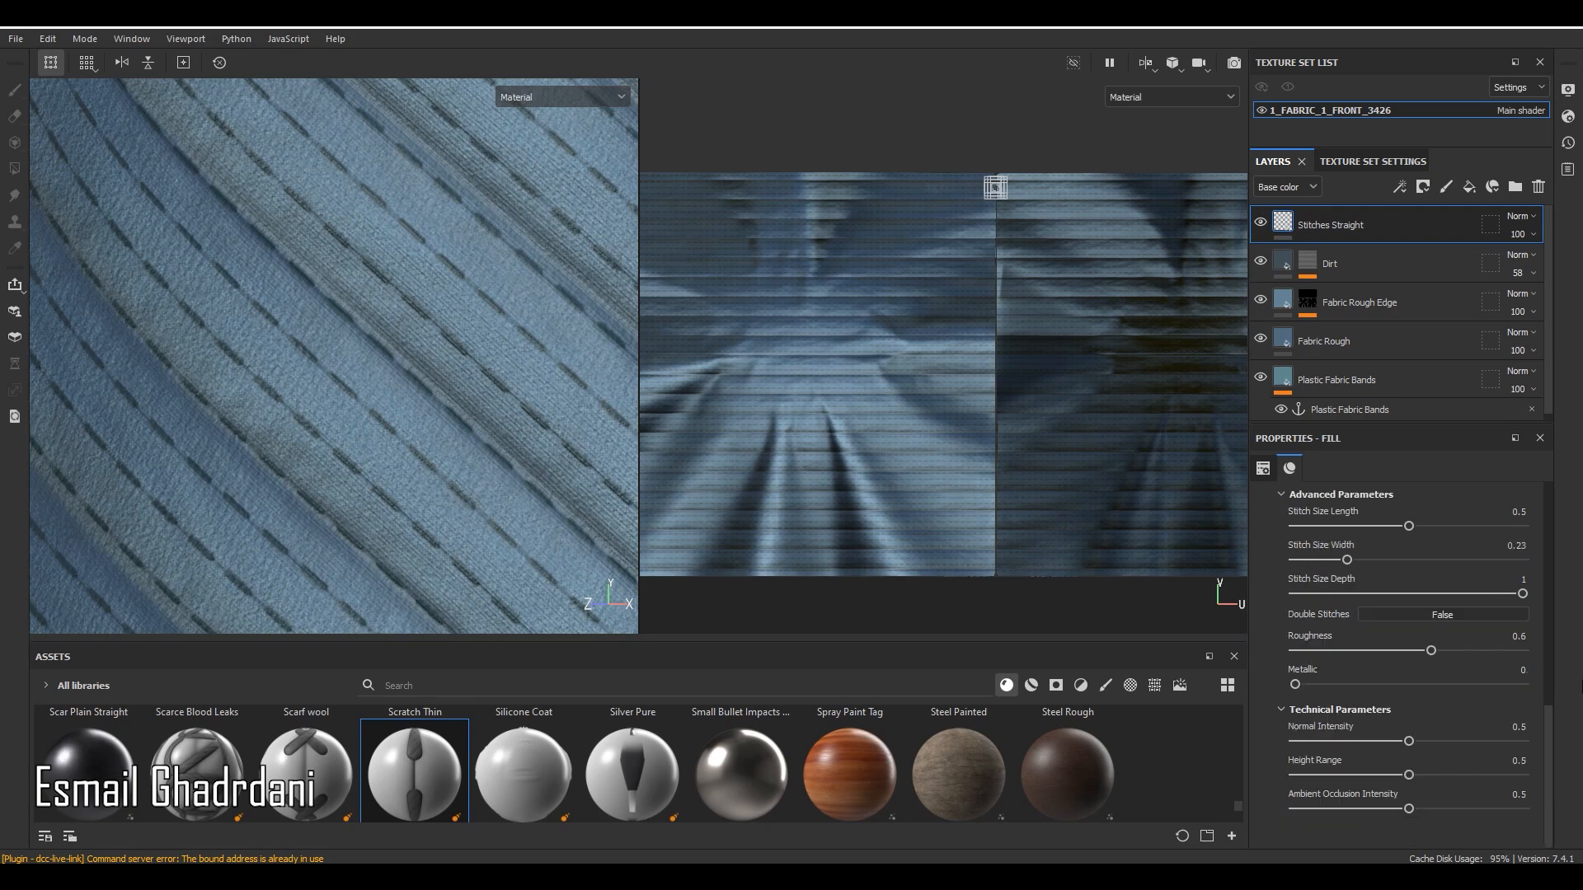
{"action": "left_click_drag", "start_coordinate": [1407, 777], "coordinate": [1382, 775]}
Shift the stitch pattern in the 2D view to a UV offset of 0.000804 and 0.002707.
{"action": "scroll", "coordinate": [997, 188], "scroll_direction": "up", "scroll_amount": 10}
{"action": "middle_click_drag", "start_coordinate": [997, 188], "coordinate": [987, 365], "text": "alt"}
{"action": "mouse_move", "coordinate": [987, 364]}
{"action": "left_mouse_down"}
{"action": "mouse_move", "coordinate": [1000, 328]}
{"action": "mouse_move", "coordinate": [992, 360]}
{"action": "left_mouse_up"}
{"action": "scroll", "coordinate": [1000, 329], "scroll_direction": "down", "scroll_amount": 3}
{"action": "scroll", "coordinate": [994, 365], "scroll_direction": "up", "scroll_amount": 2}
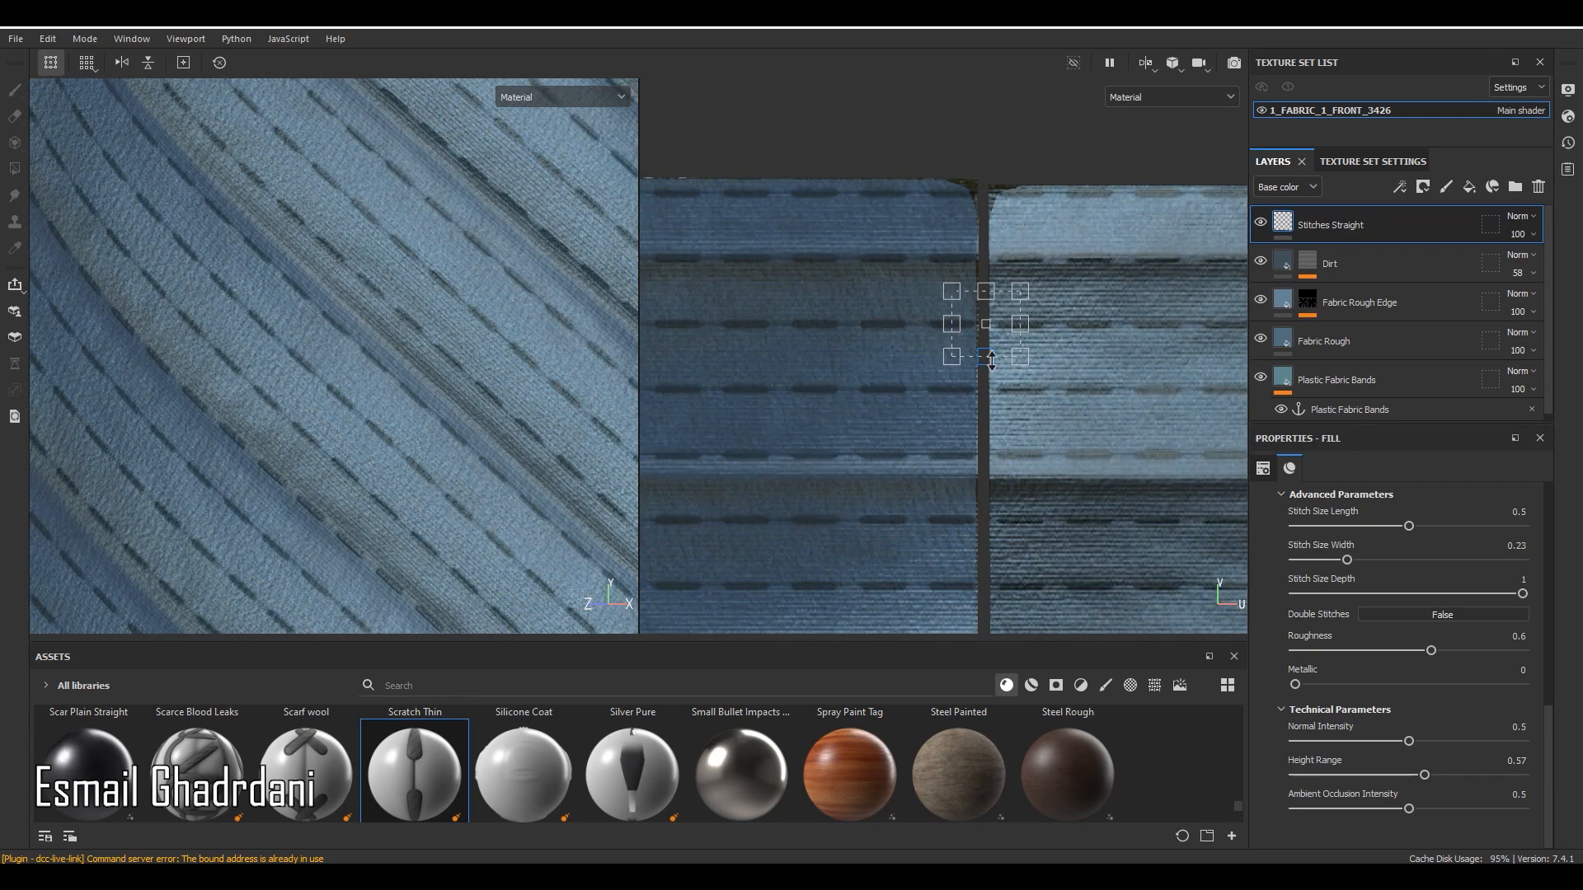
{"action": "scroll", "coordinate": [911, 277], "scroll_direction": "down", "scroll_amount": 10}
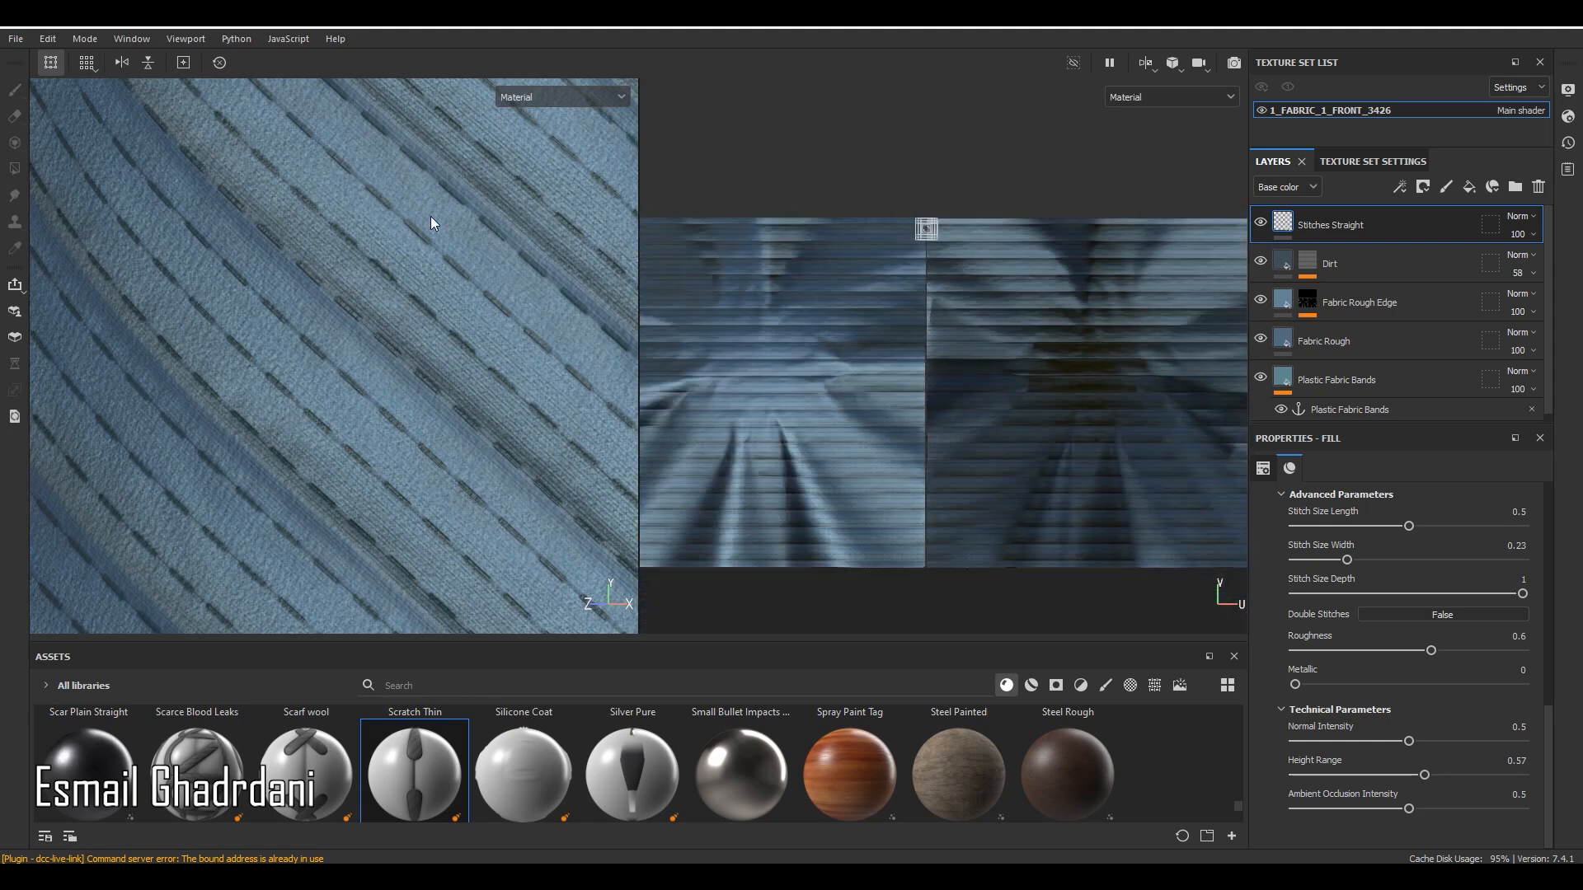
{"action": "scroll", "coordinate": [462, 212], "scroll_direction": "down", "scroll_amount": 6}
{"action": "scroll", "coordinate": [1362, 623], "scroll_direction": "up", "scroll_amount": 5}
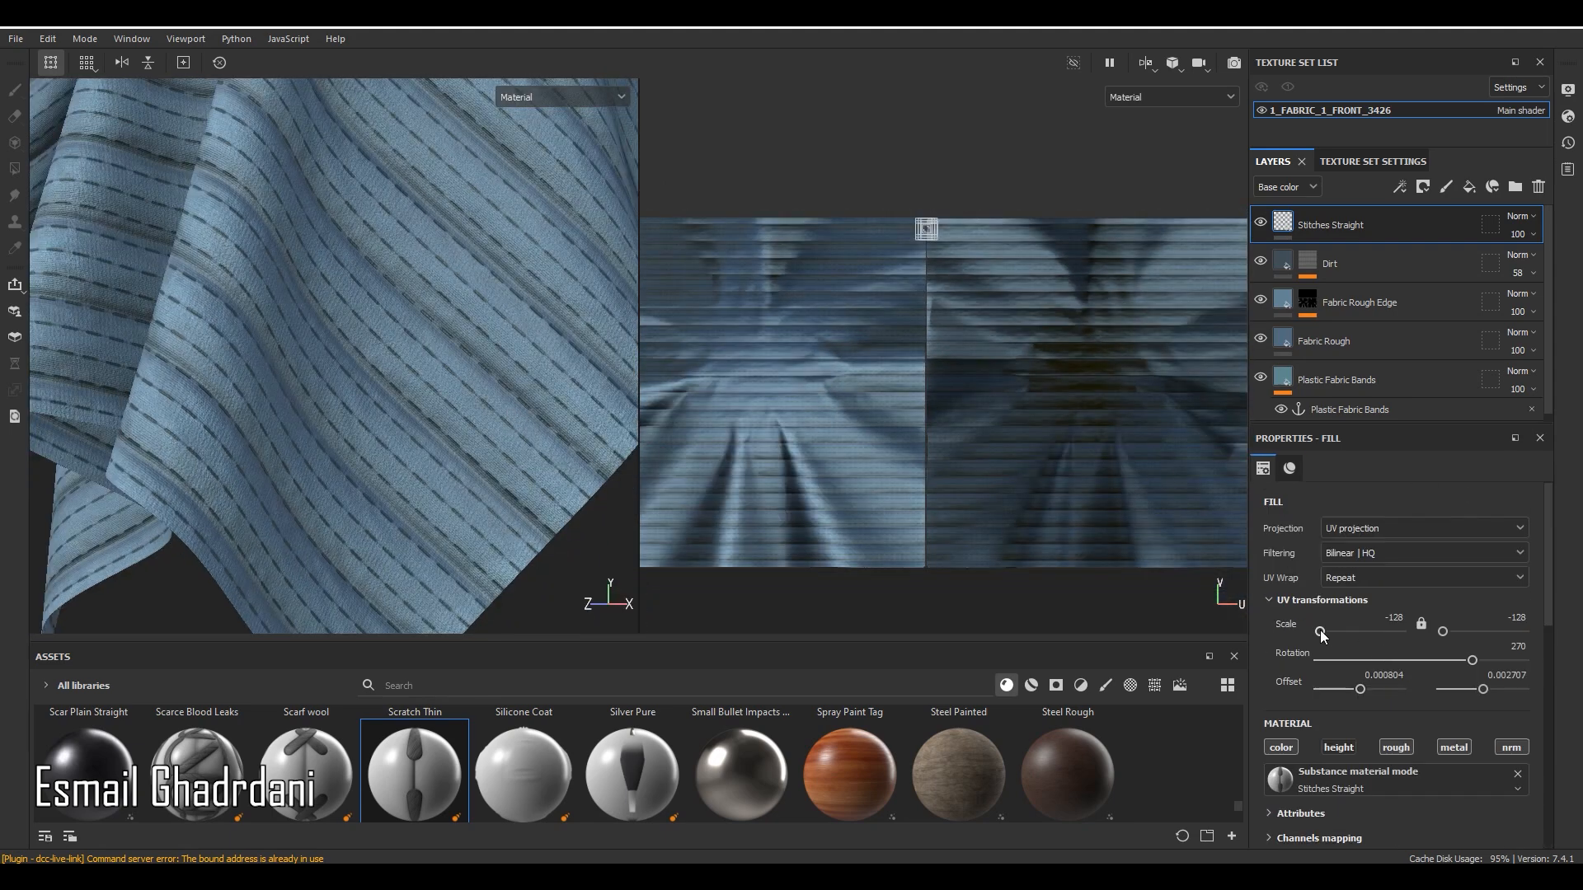
{"action": "scroll", "coordinate": [923, 568], "scroll_direction": "up", "scroll_amount": 5}
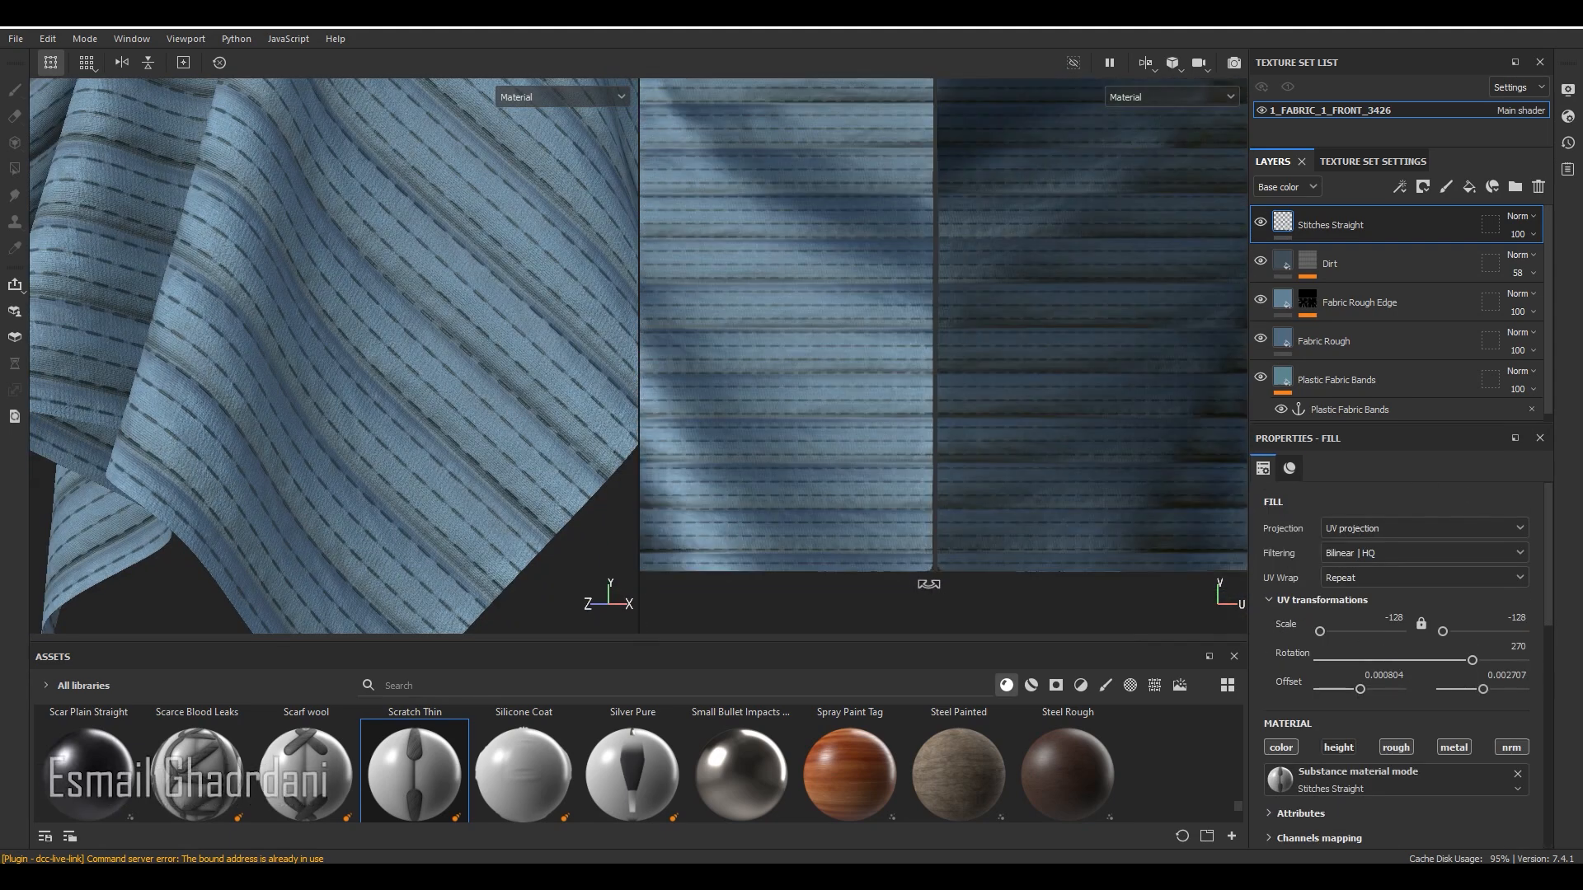
Examine how the stitches line up with the bands along the cloth's folds, lower hem and UV island edges.
{"action": "scroll", "coordinate": [462, 355], "scroll_direction": "down", "scroll_amount": 4}
{"action": "left_click_drag", "start_coordinate": [445, 355], "coordinate": [211, 363], "text": "alt"}
{"action": "scroll", "coordinate": [546, 432], "scroll_direction": "up", "scroll_amount": 5}
{"action": "left_click_drag", "start_coordinate": [546, 432], "coordinate": [651, 417], "text": "alt"}
{"action": "scroll", "coordinate": [284, 492], "scroll_direction": "down", "scroll_amount": 3}
{"action": "left_click_drag", "start_coordinate": [284, 493], "coordinate": [182, 487], "text": "alt"}
{"action": "scroll", "coordinate": [519, 435], "scroll_direction": "down", "scroll_amount": 3}
{"action": "scroll", "coordinate": [581, 485], "scroll_direction": "up", "scroll_amount": 5}
{"action": "mouse_move", "coordinate": [580, 484]}
{"action": "left_mouse_down", "text": "alt"}
{"action": "mouse_move", "coordinate": [629, 449]}
{"action": "mouse_move", "coordinate": [578, 486]}
{"action": "left_mouse_up", "text": "alt"}
{"action": "scroll", "coordinate": [912, 530], "scroll_direction": "down", "scroll_amount": 5}
{"action": "scroll", "coordinate": [945, 212], "scroll_direction": "up", "scroll_amount": 6}
Reposition the stitch pattern in the 2D view to a UV offset of -0.001085 and 0.002272.
{"action": "right_click_drag", "start_coordinate": [944, 213], "coordinate": [971, 281], "text": "alt"}
{"action": "left_click_drag", "start_coordinate": [969, 339], "coordinate": [984, 307]}
{"action": "scroll", "coordinate": [594, 417], "scroll_direction": "down", "scroll_amount": 5}
{"action": "scroll", "coordinate": [545, 477], "scroll_direction": "up", "scroll_amount": 5}
{"action": "left_click_drag", "start_coordinate": [593, 417], "coordinate": [409, 537], "text": "alt"}
{"action": "scroll", "coordinate": [543, 477], "scroll_direction": "down", "scroll_amount": 4}
{"action": "scroll", "coordinate": [409, 537], "scroll_direction": "up", "scroll_amount": 4}
{"action": "scroll", "coordinate": [961, 355], "scroll_direction": "up", "scroll_amount": 3}
{"action": "left_click_drag", "start_coordinate": [970, 354], "coordinate": [972, 295]}
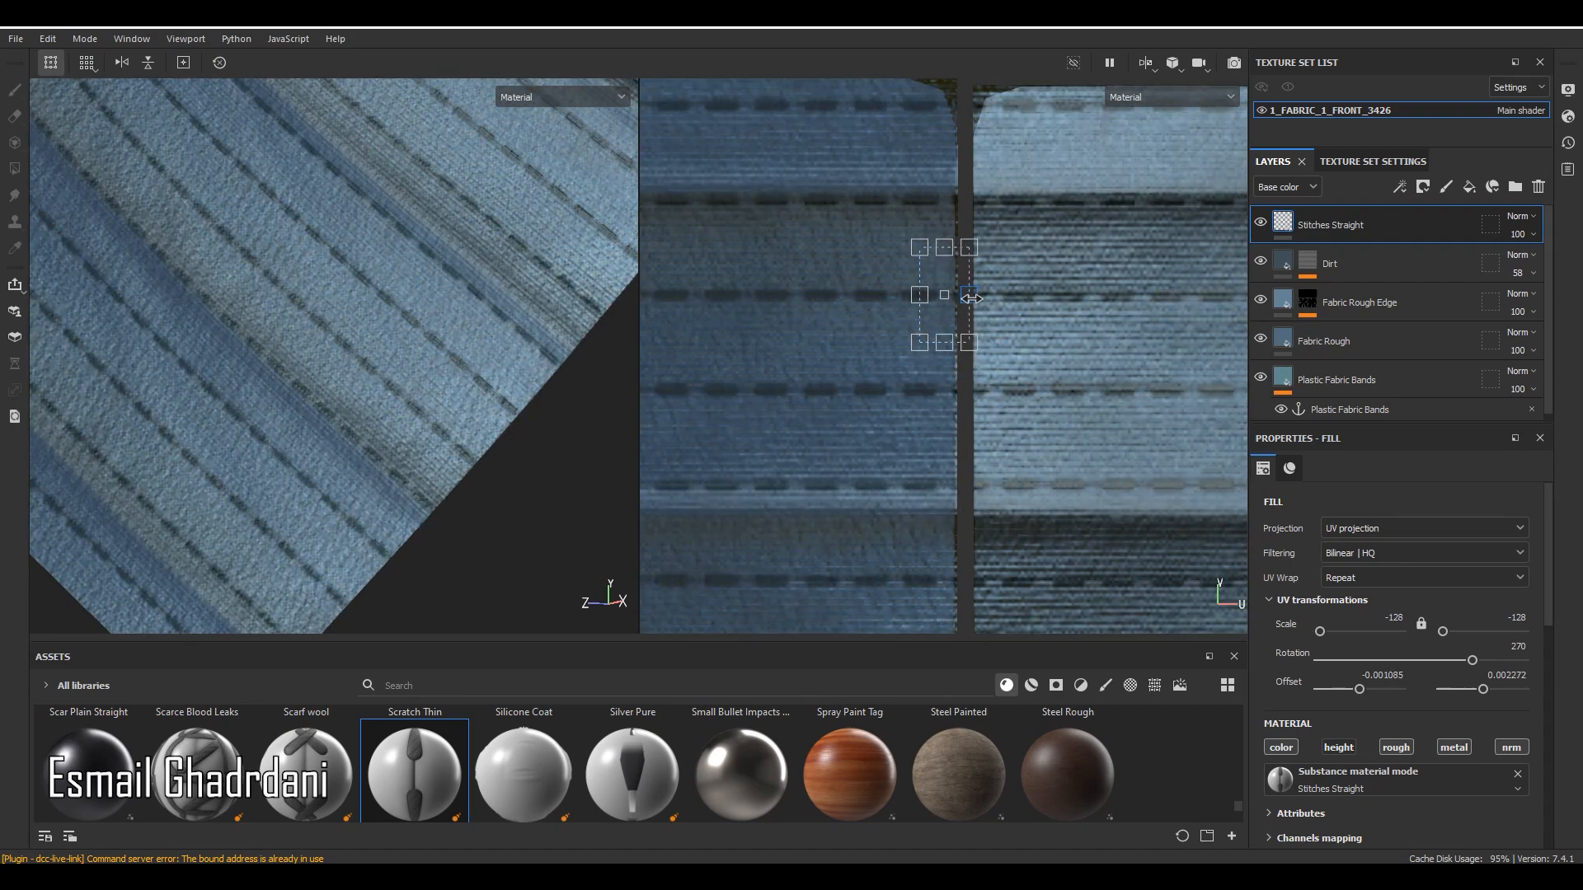
Set the stitch size width to 0.19 and adjust the stitch pattern's UV scale to -123.59262 by -128, with offset -0.000878 and 0.001931.
{"action": "scroll", "coordinate": [1365, 672], "scroll_direction": "down", "scroll_amount": 10}
{"action": "left_click_drag", "start_coordinate": [1347, 627], "coordinate": [1338, 627]}
{"action": "left_click_drag", "start_coordinate": [972, 296], "coordinate": [938, 327]}
{"action": "scroll", "coordinate": [949, 289], "scroll_direction": "down", "scroll_amount": 4}
{"action": "scroll", "coordinate": [940, 305], "scroll_direction": "up", "scroll_amount": 3}
{"action": "scroll", "coordinate": [932, 314], "scroll_direction": "down", "scroll_amount": 5}
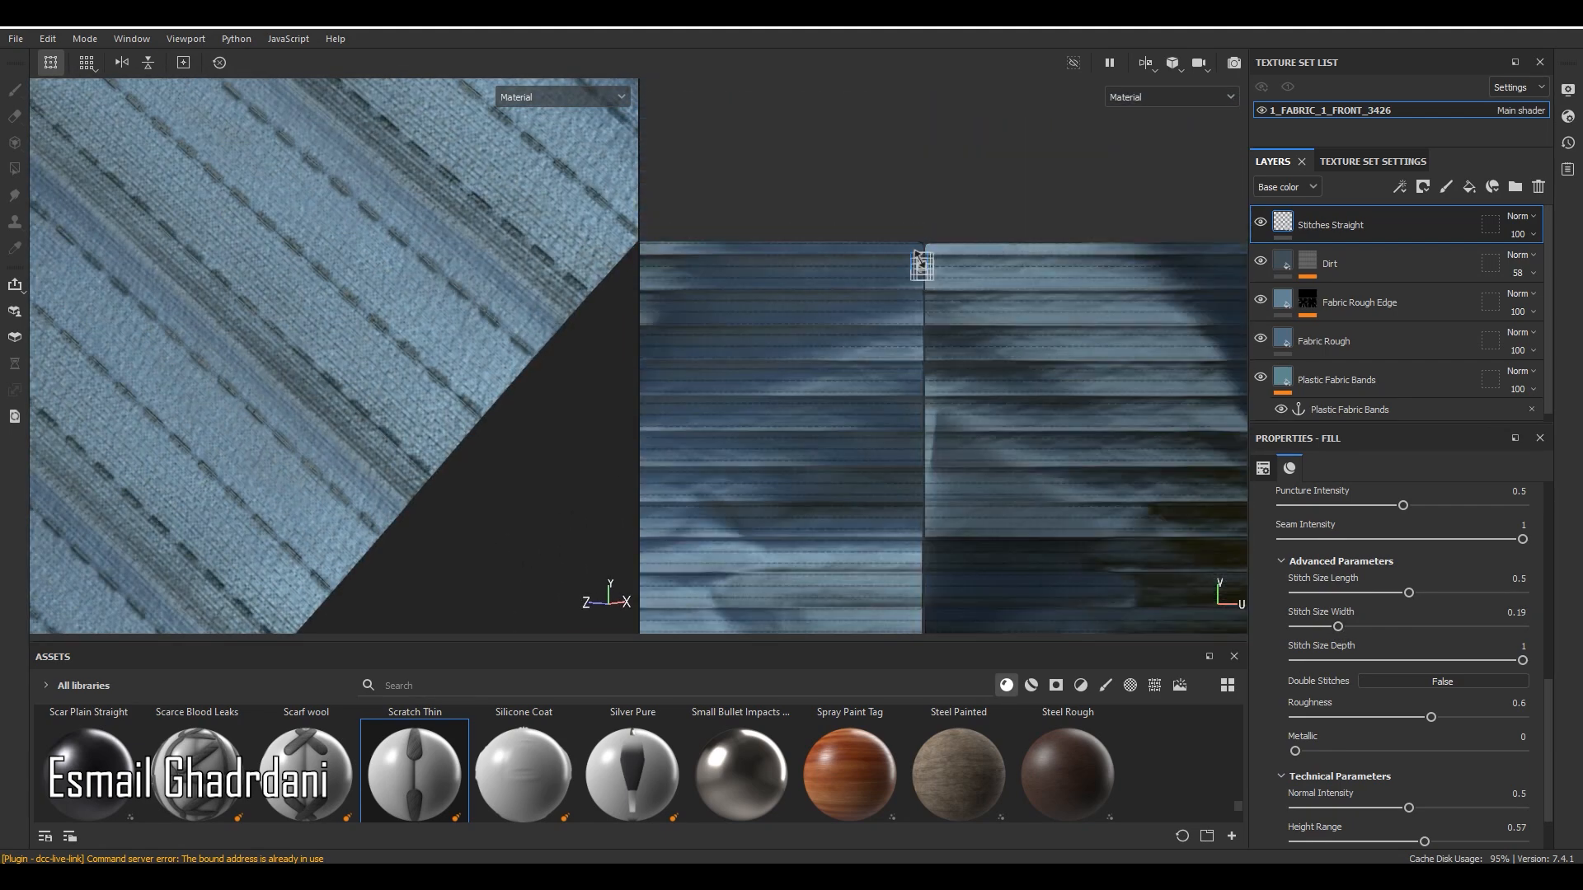
{"action": "middle_click_drag", "start_coordinate": [932, 494], "coordinate": [973, 247], "text": "alt"}
Stretch the Plastic Fabric Bands pattern to a vertical UV scale of 10.096 with a vertical offset of -0.002211, matching the stitches.
{"action": "left_click", "coordinate": [1360, 379]}
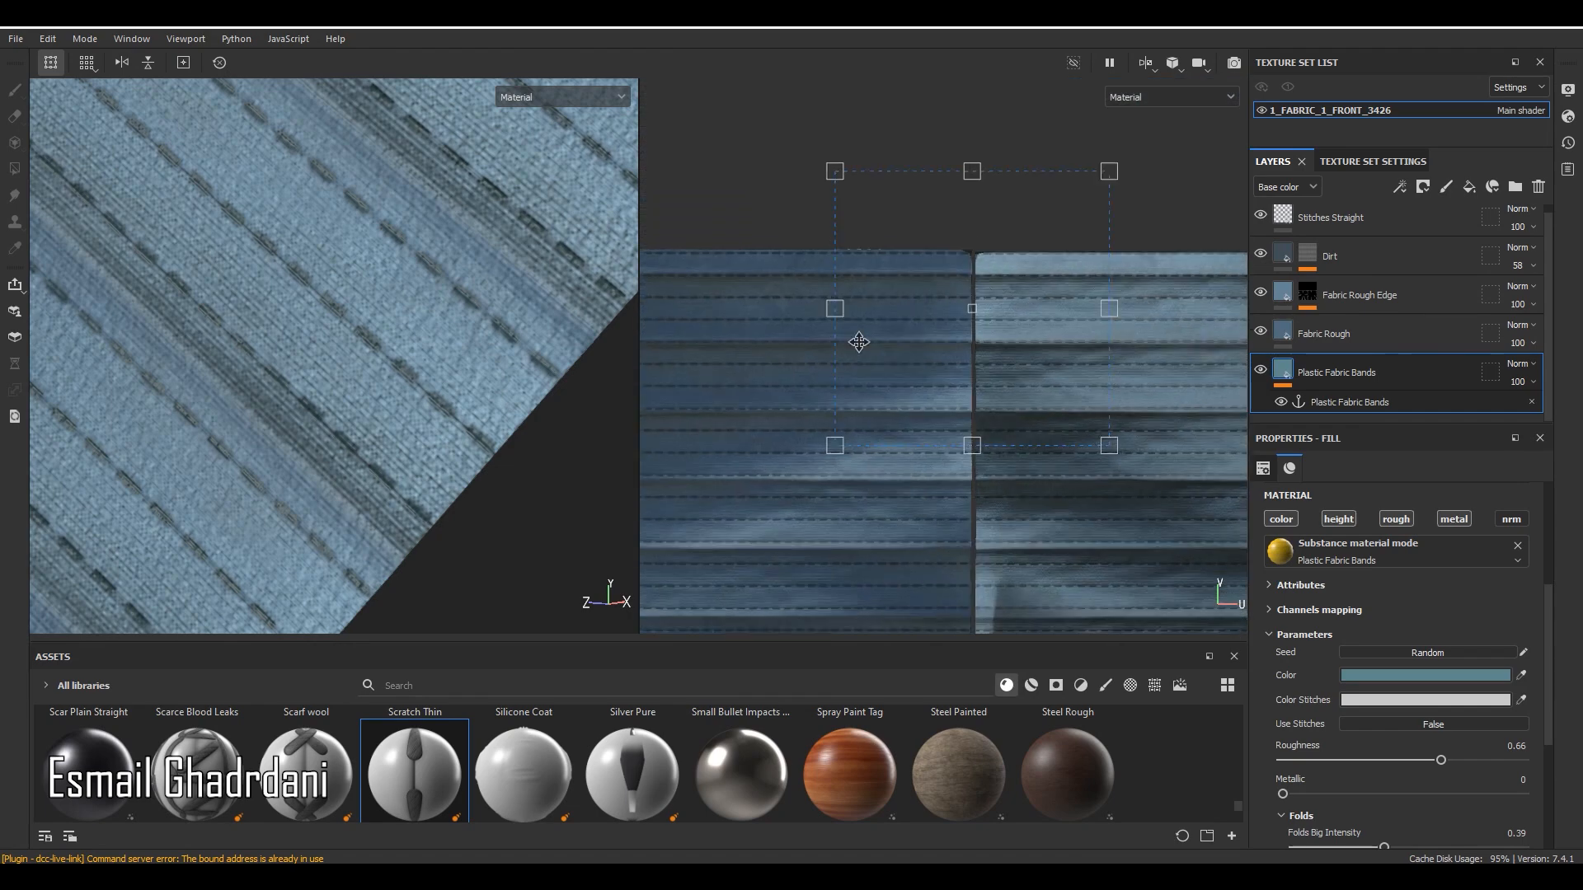
{"action": "left_click_drag", "start_coordinate": [1026, 488], "coordinate": [1026, 477]}
{"action": "scroll", "coordinate": [969, 198], "scroll_direction": "down", "scroll_amount": 8}
{"action": "scroll", "coordinate": [971, 510], "scroll_direction": "up", "scroll_amount": 4}
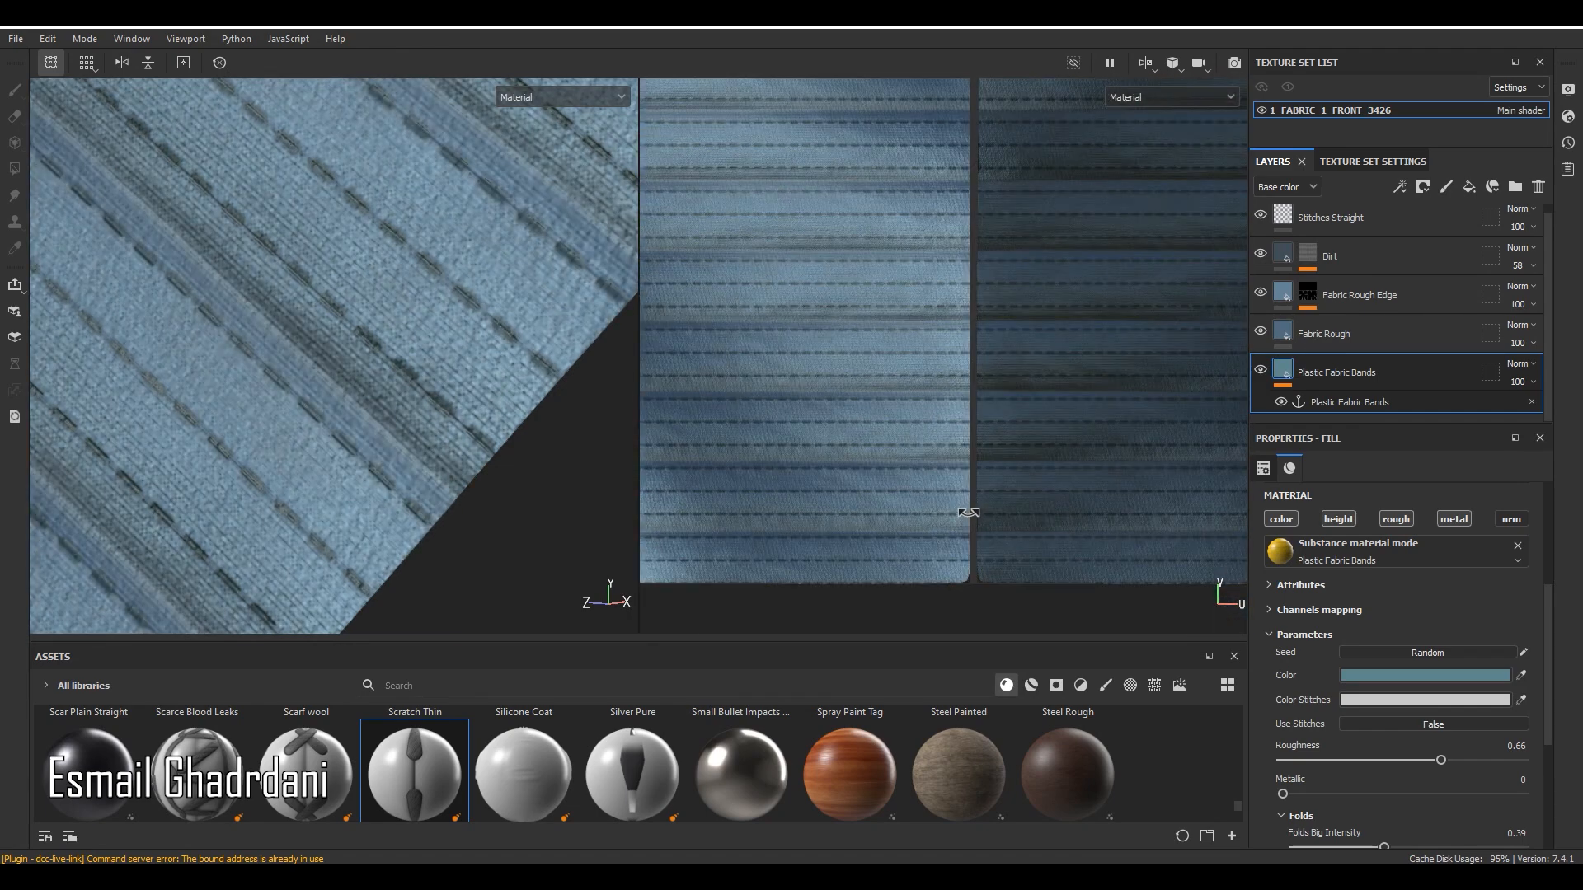
{"action": "scroll", "coordinate": [969, 518], "scroll_direction": "up", "scroll_amount": 3}
{"action": "scroll", "coordinate": [912, 530], "scroll_direction": "down", "scroll_amount": 8}
{"action": "scroll", "coordinate": [569, 293], "scroll_direction": "down", "scroll_amount": 3}
{"action": "left_click_drag", "start_coordinate": [597, 297], "coordinate": [544, 289], "text": "alt"}
{"action": "scroll", "coordinate": [540, 293], "scroll_direction": "up", "scroll_amount": 3}
{"action": "scroll", "coordinate": [907, 165], "scroll_direction": "up", "scroll_amount": 7}
{"action": "left_click_drag", "start_coordinate": [939, 342], "coordinate": [939, 346]}
{"action": "scroll", "coordinate": [925, 445], "scroll_direction": "up", "scroll_amount": 4}
{"action": "left_click_drag", "start_coordinate": [929, 471], "coordinate": [939, 476]}
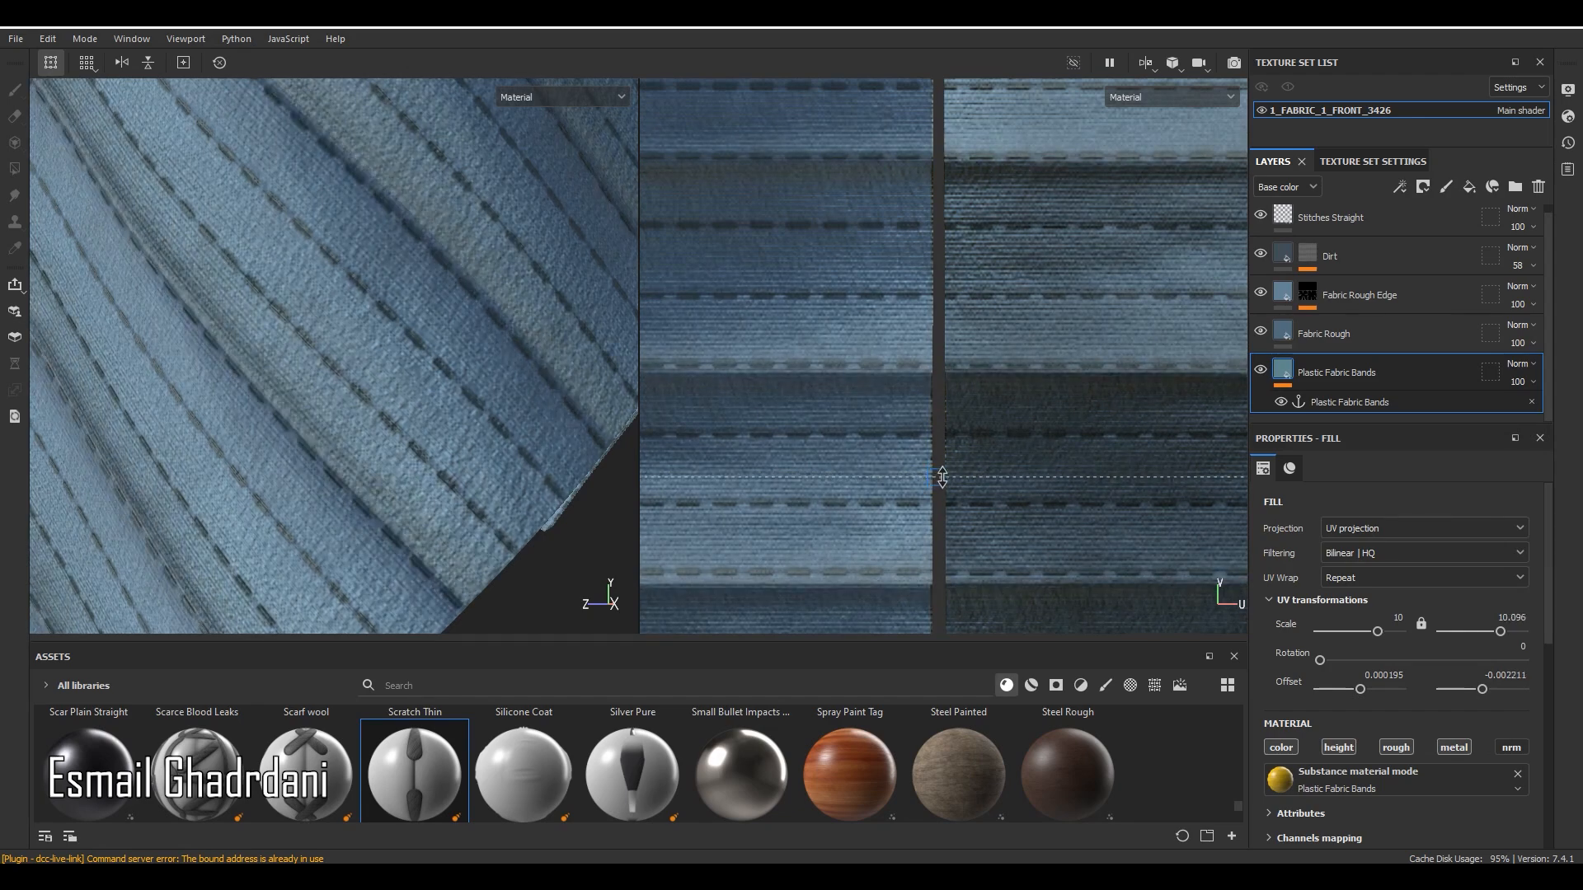
Refine the Plastic Fabric Bands pattern to a vertical UV scale of 10.111348 and a vertical offset of -0.002136.
{"action": "scroll", "coordinate": [937, 474], "scroll_direction": "up", "scroll_amount": 4}
{"action": "scroll", "coordinate": [540, 317], "scroll_direction": "down", "scroll_amount": 4}
{"action": "left_click_drag", "start_coordinate": [540, 317], "coordinate": [598, 324], "text": "alt"}
{"action": "scroll", "coordinate": [937, 493], "scroll_direction": "up", "scroll_amount": 4}
{"action": "left_click_drag", "start_coordinate": [933, 430], "coordinate": [947, 422]}
{"action": "scroll", "coordinate": [527, 350], "scroll_direction": "up", "scroll_amount": 4}
{"action": "scroll", "coordinate": [587, 251], "scroll_direction": "down", "scroll_amount": 4}
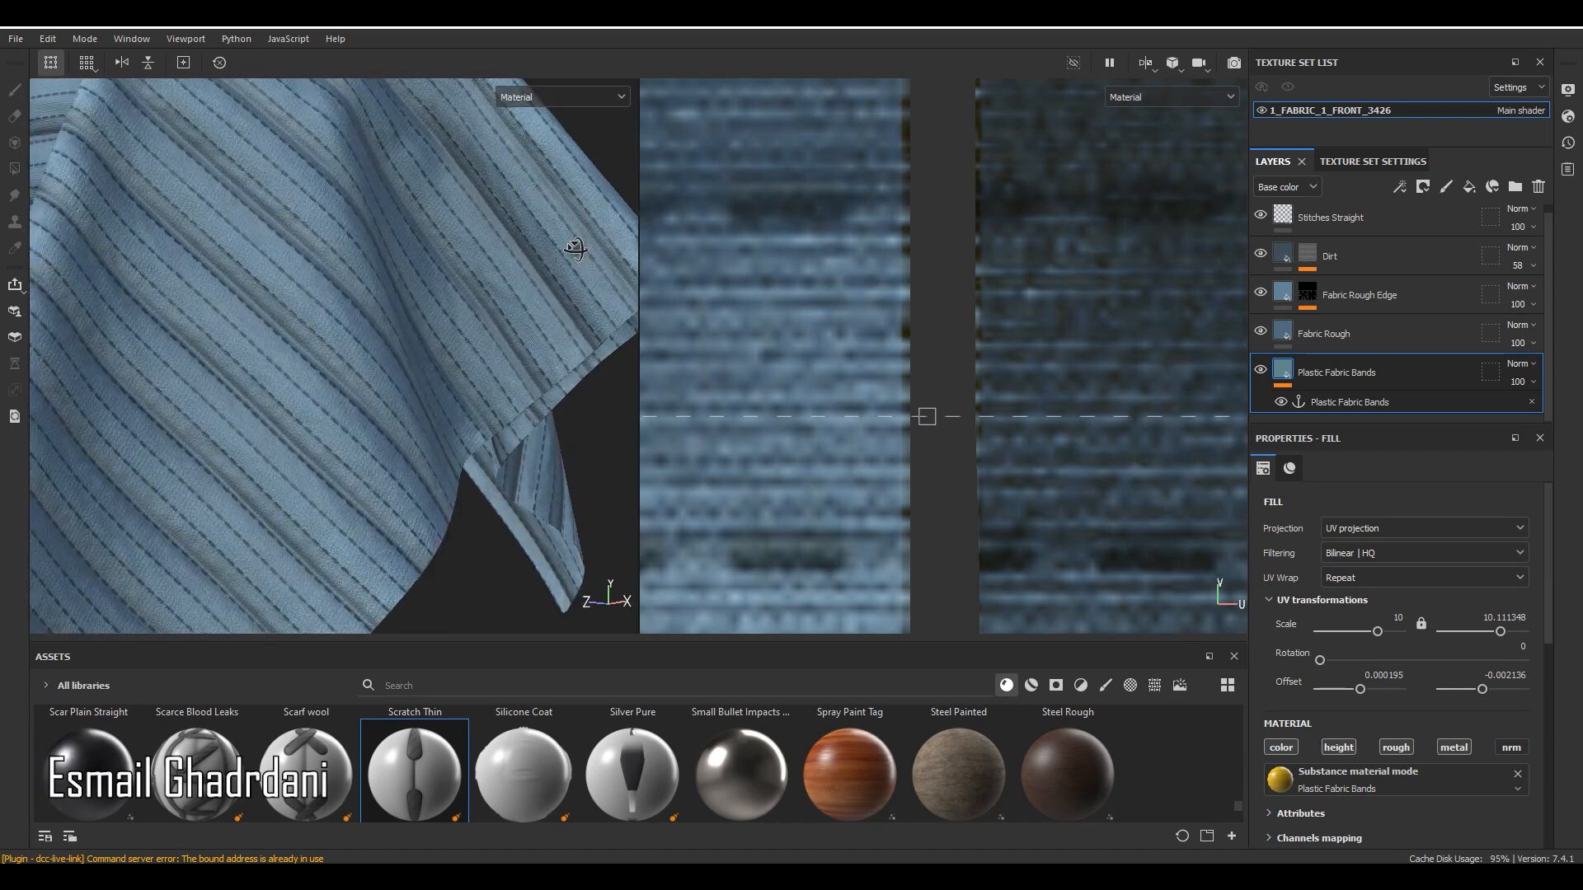
Add a black mask to the Stitches Straight layer with a fill that references the Plastic Fabric Bands anchor point.
{"action": "left_click_drag", "start_coordinate": [591, 250], "coordinate": [614, 254], "text": "alt"}
{"action": "left_click", "coordinate": [1402, 217]}
{"action": "left_click", "coordinate": [1424, 186]}
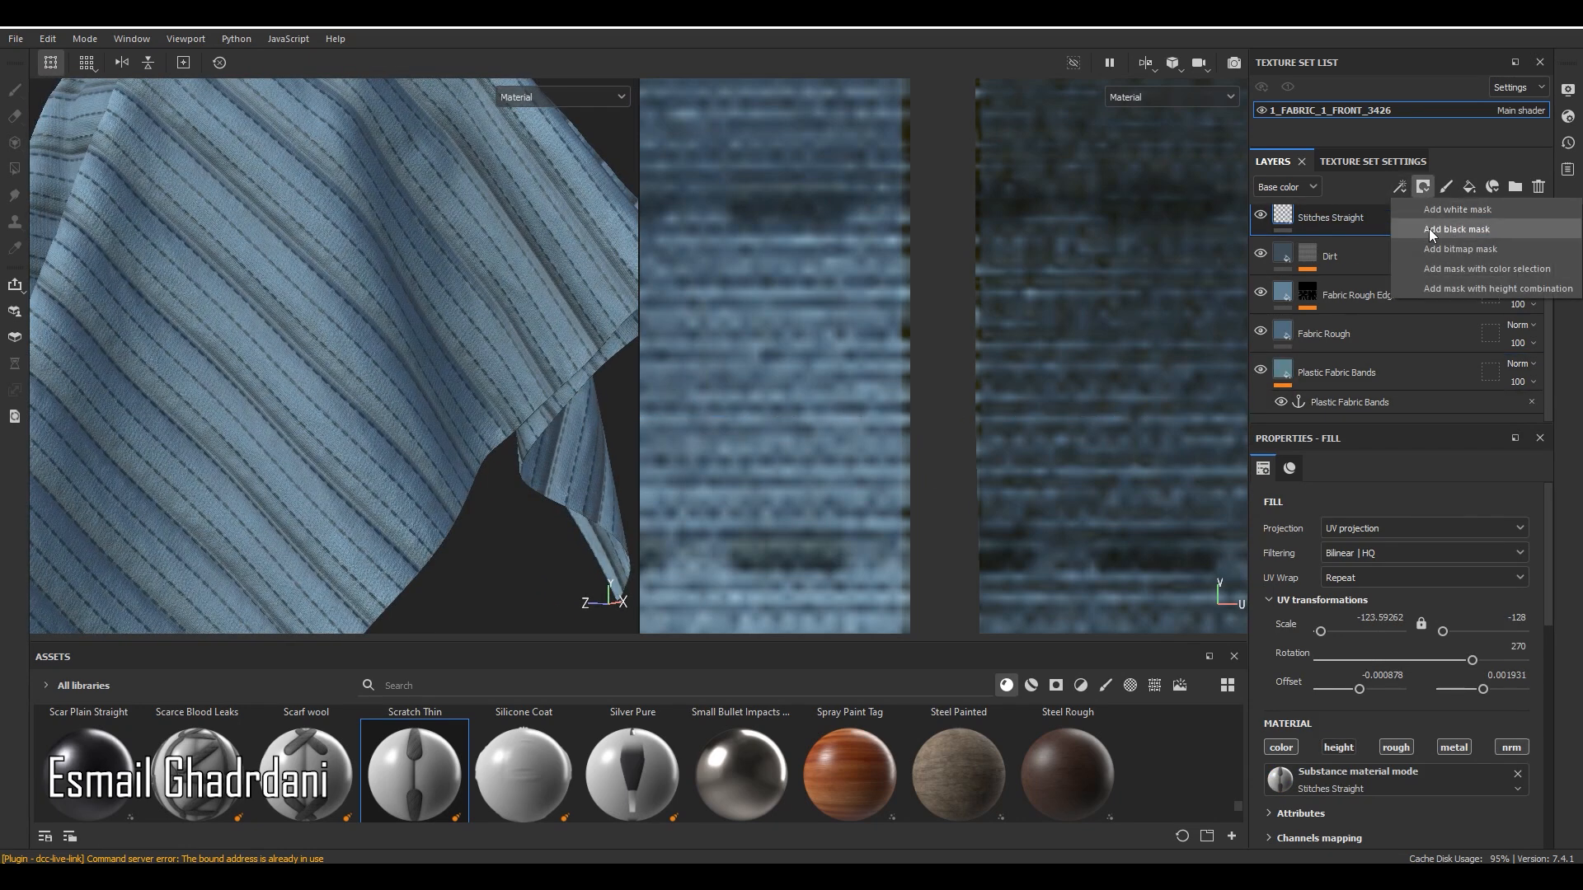
{"action": "left_click", "coordinate": [1428, 229]}
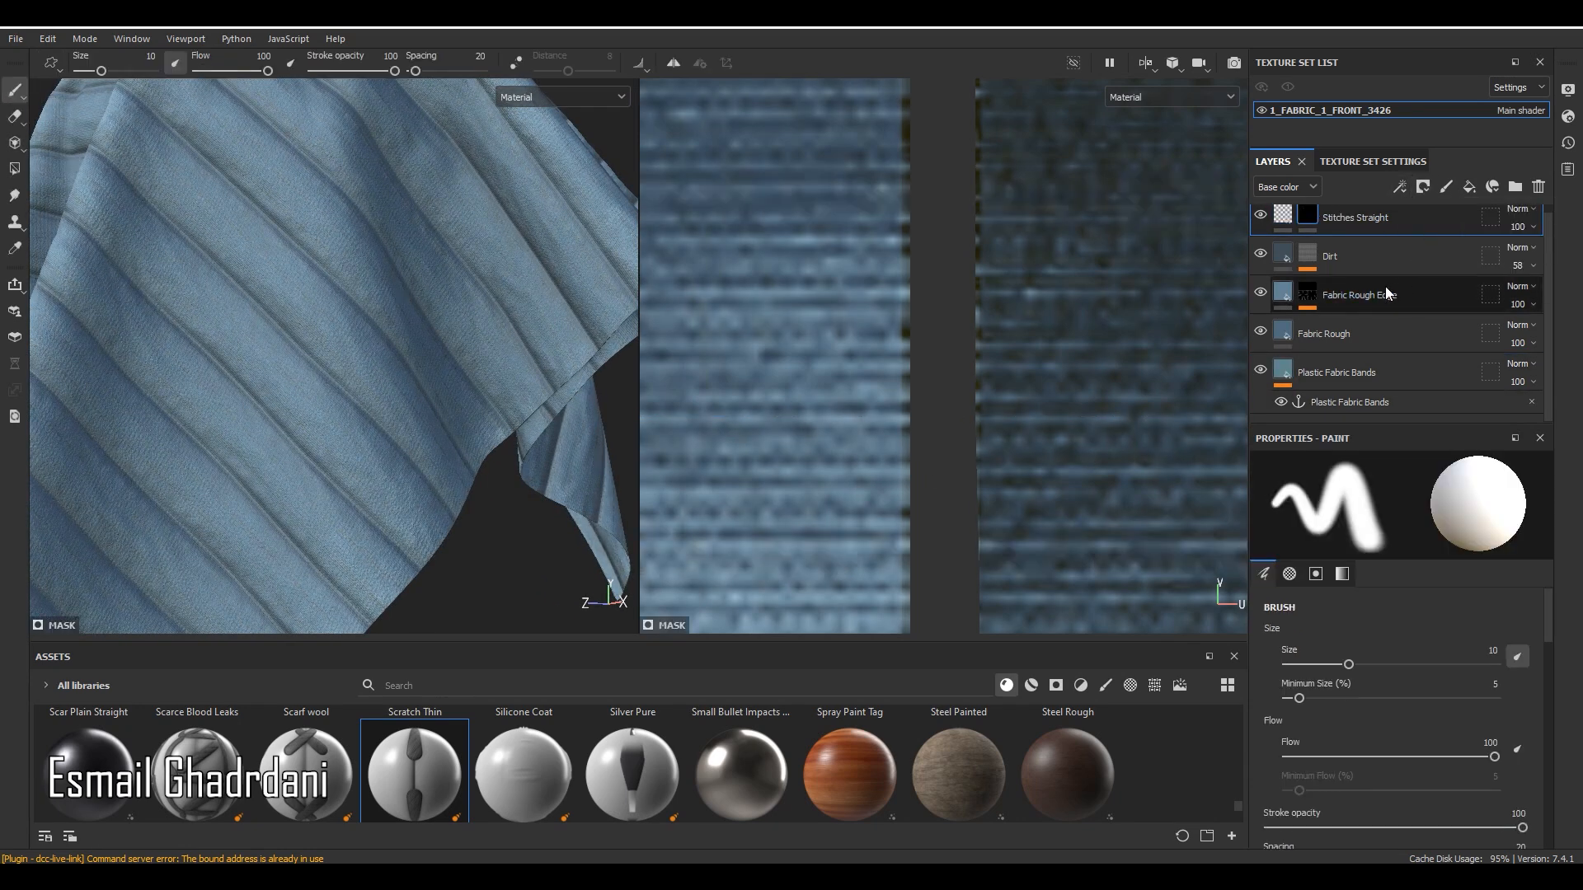
{"action": "left_click", "coordinate": [1399, 186]}
{"action": "left_click", "coordinate": [1436, 254]}
{"action": "left_click", "coordinate": [1401, 755]}
{"action": "left_click", "coordinate": [1455, 506]}
{"action": "left_click", "coordinate": [1412, 532]}
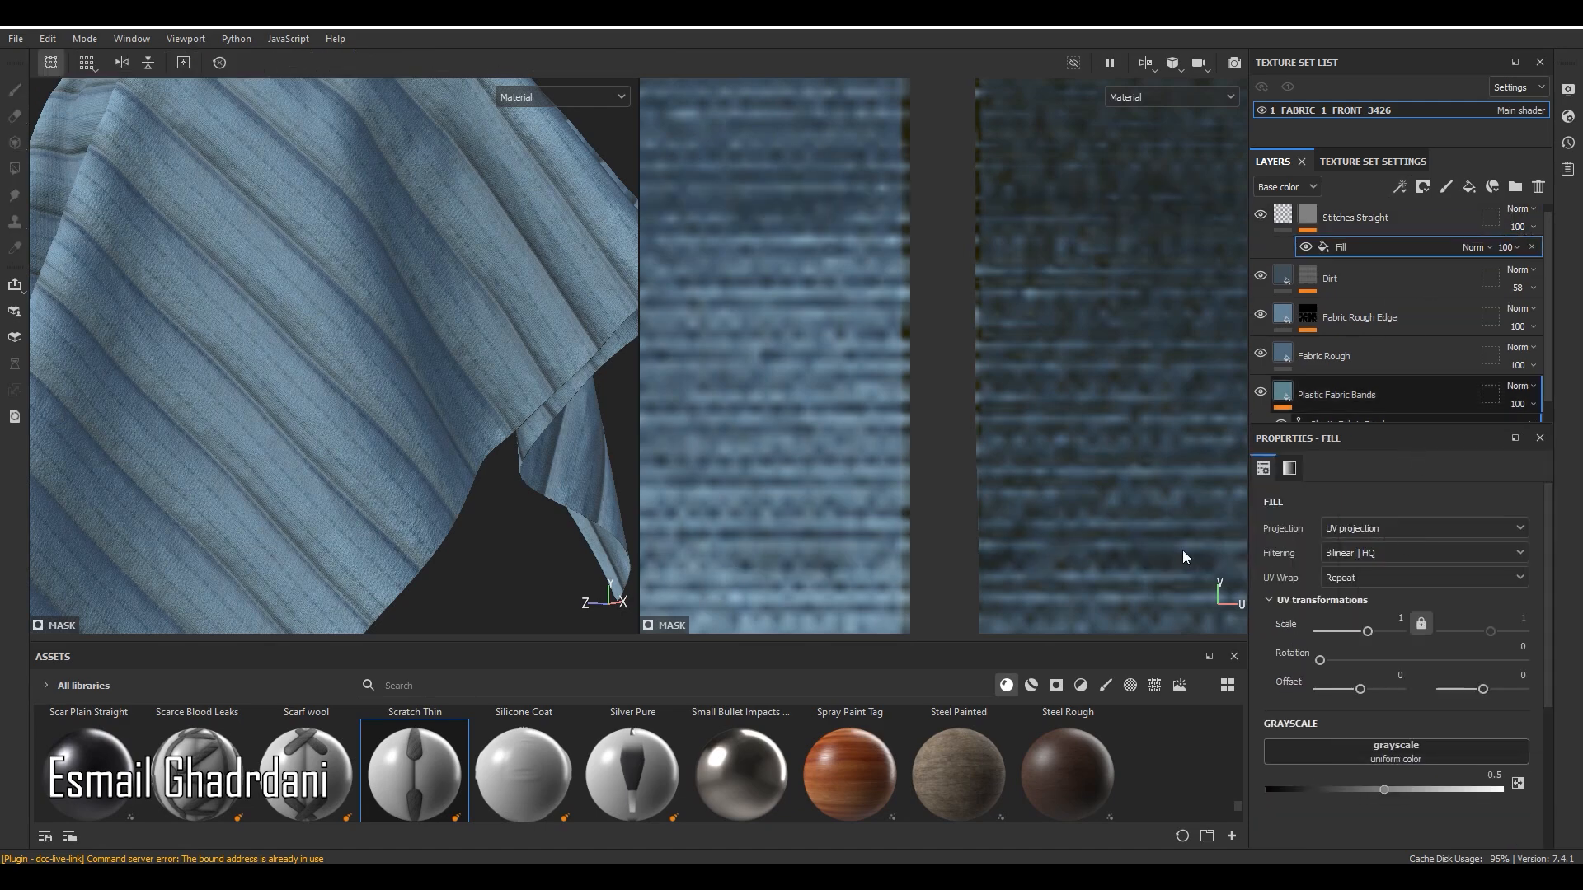
Narrow the input levels of the stitches' mask fill to a white point of 0.123 with the black point just below it.
{"action": "scroll", "coordinate": [476, 351], "scroll_direction": "down", "scroll_amount": 5}
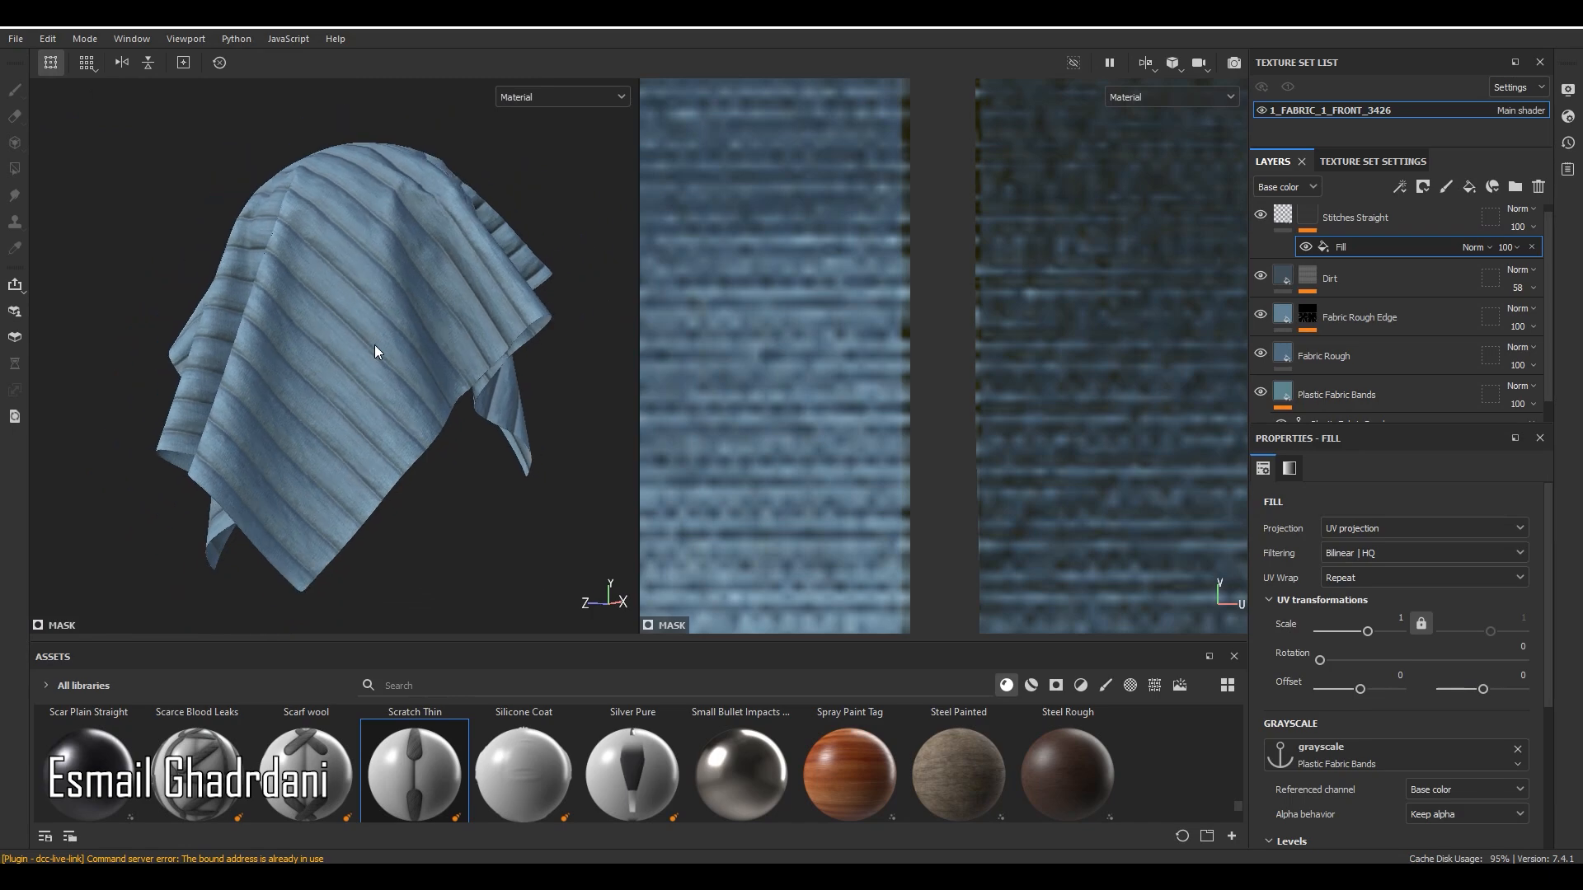
{"action": "scroll", "coordinate": [376, 339], "scroll_direction": "up", "scroll_amount": 8}
{"action": "scroll", "coordinate": [396, 471], "scroll_direction": "down", "scroll_amount": 5}
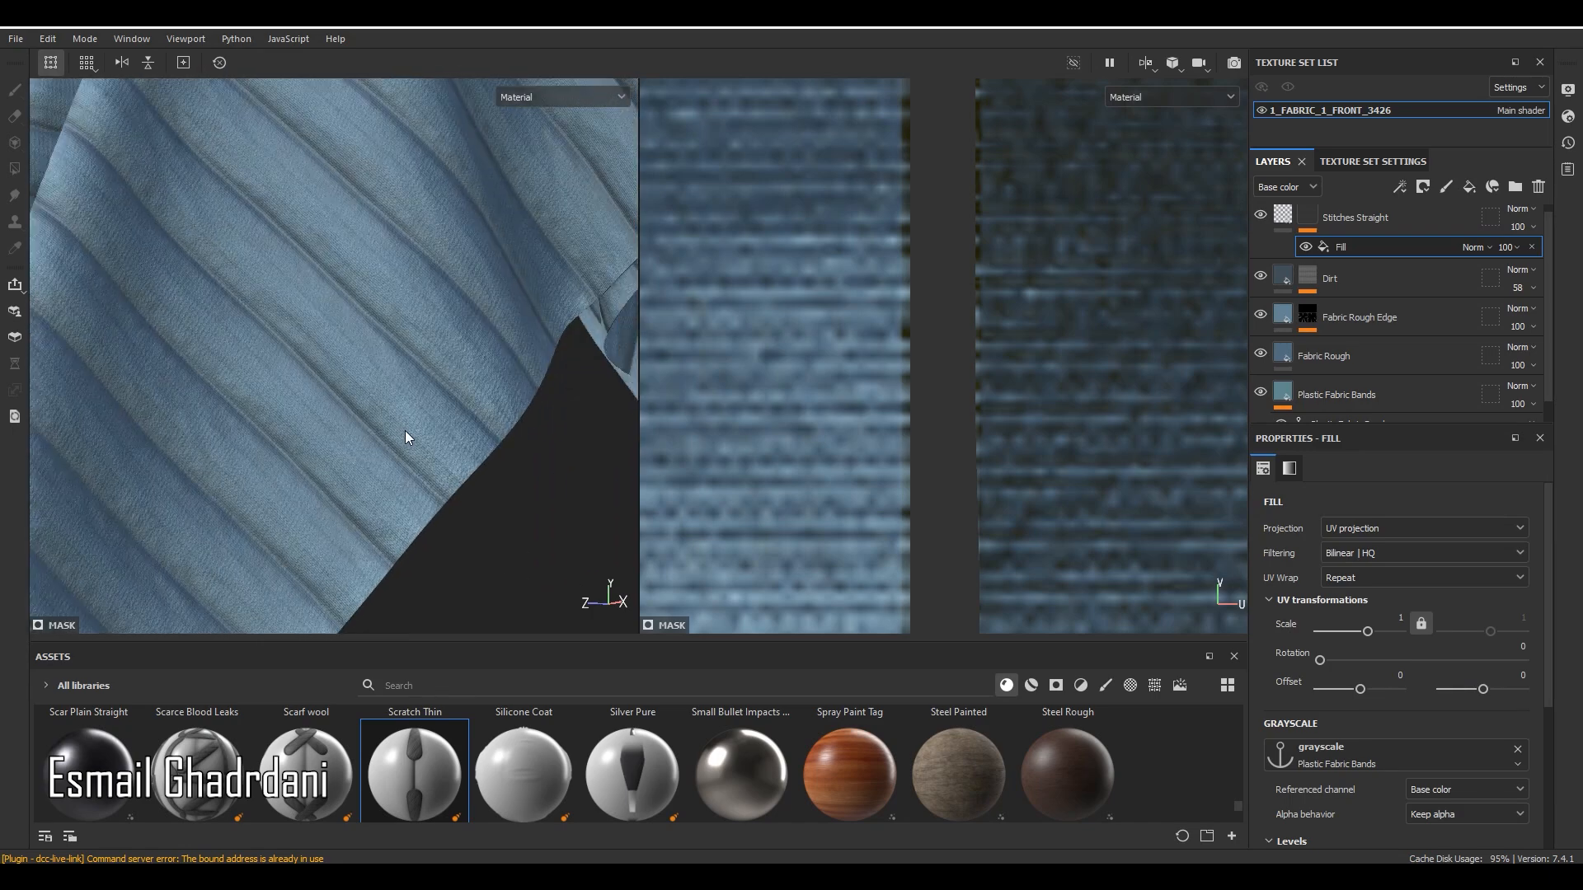
{"action": "left_click", "coordinate": [1305, 246]}
{"action": "scroll", "coordinate": [950, 359], "scroll_direction": "up", "scroll_amount": 2}
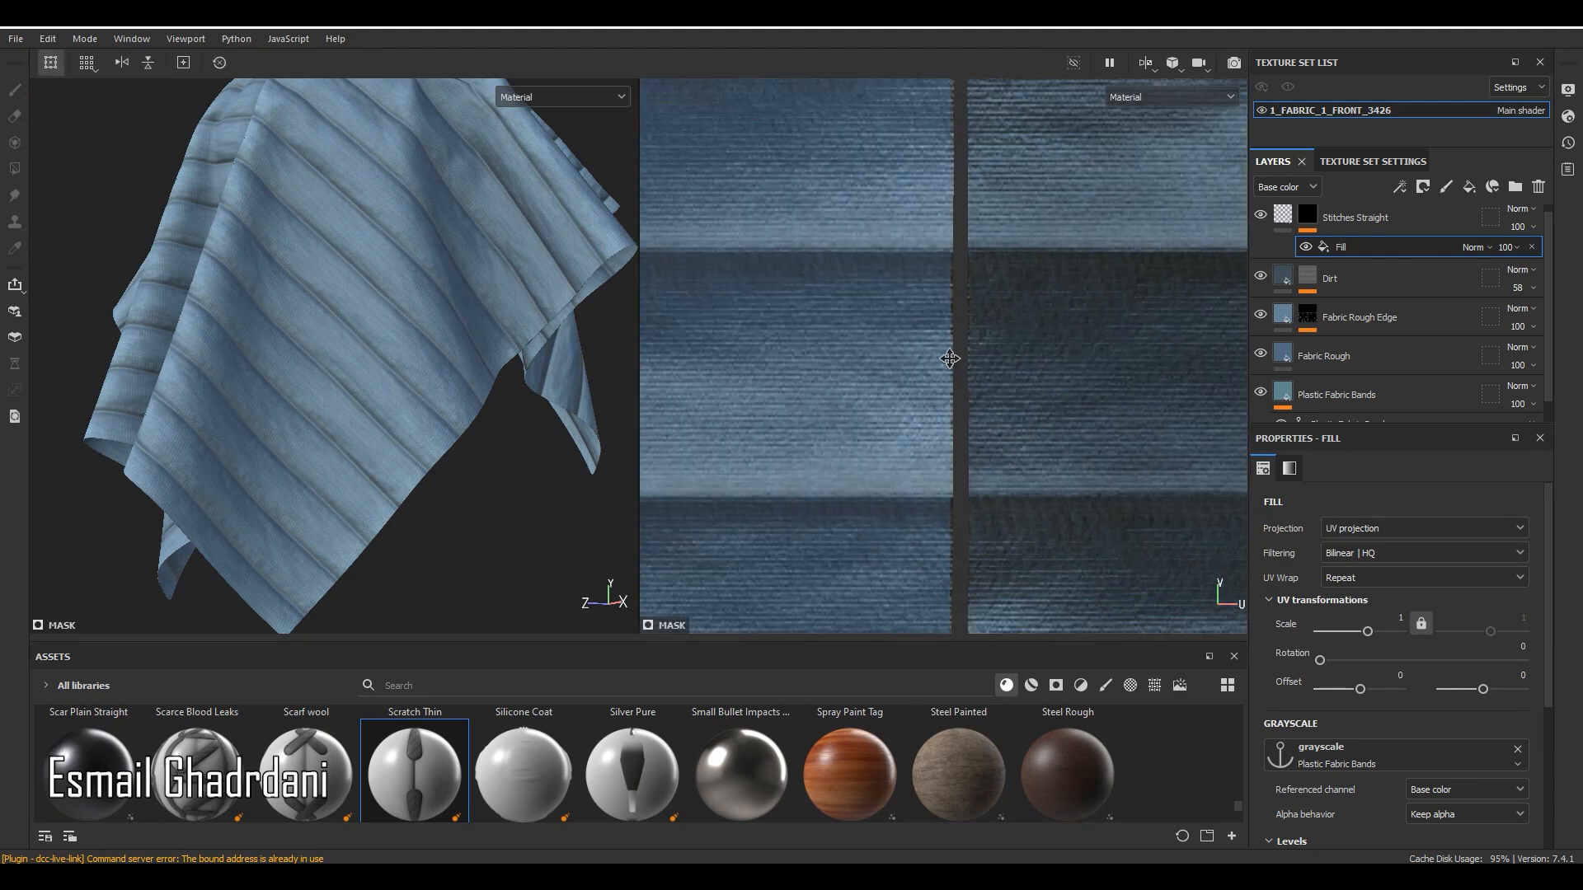
{"action": "scroll", "coordinate": [950, 358], "scroll_direction": "down", "scroll_amount": 3}
{"action": "scroll", "coordinate": [1401, 536], "scroll_direction": "down", "scroll_amount": 3}
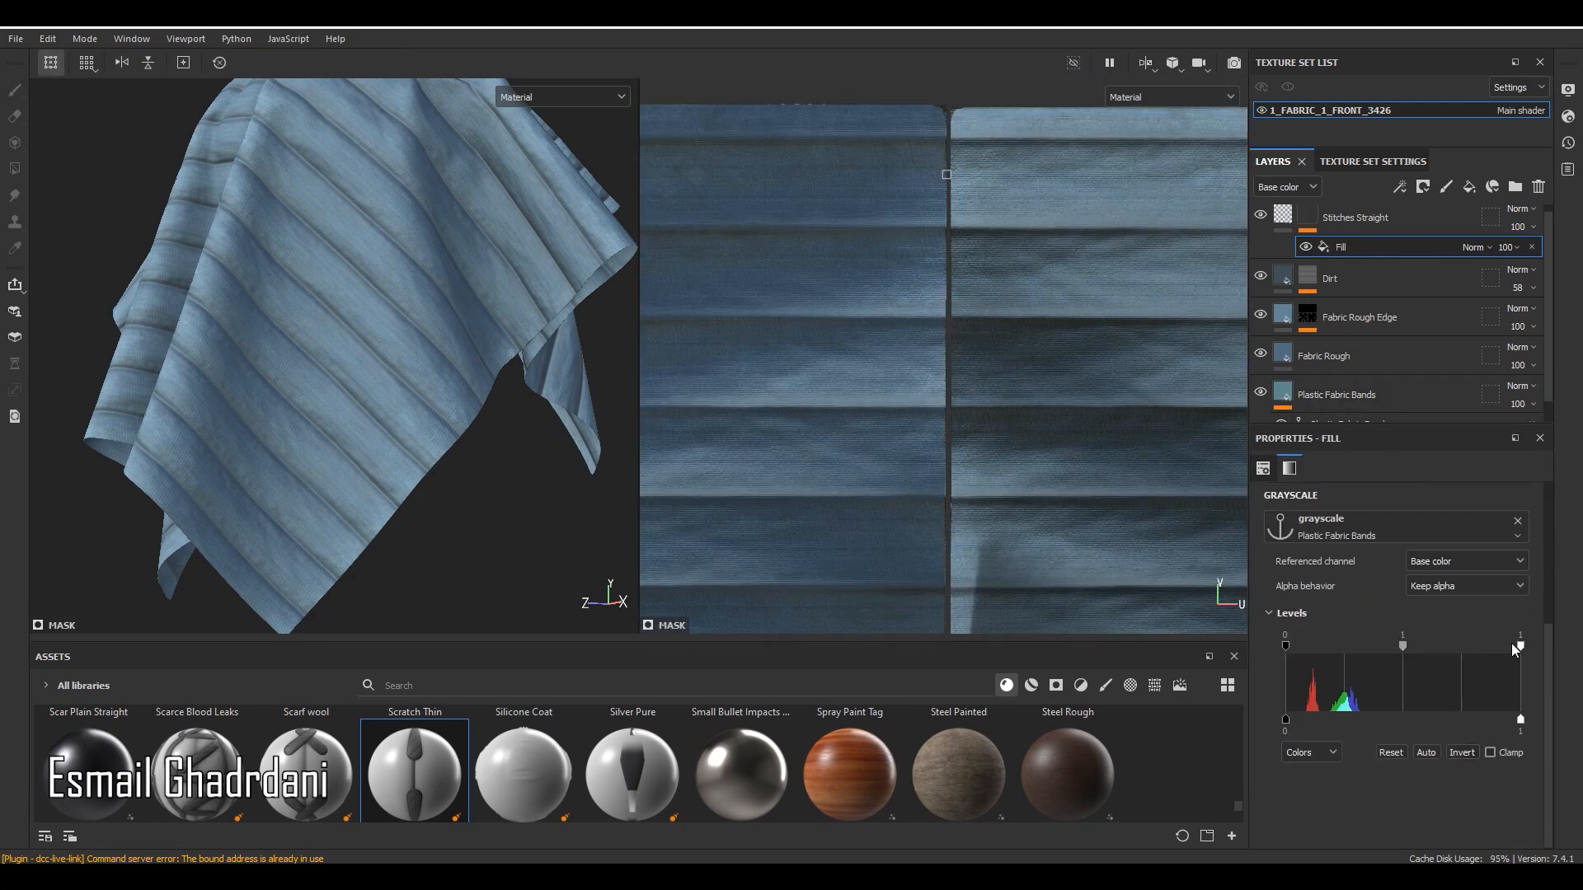
{"action": "left_click_drag", "start_coordinate": [1514, 646], "coordinate": [1438, 648]}
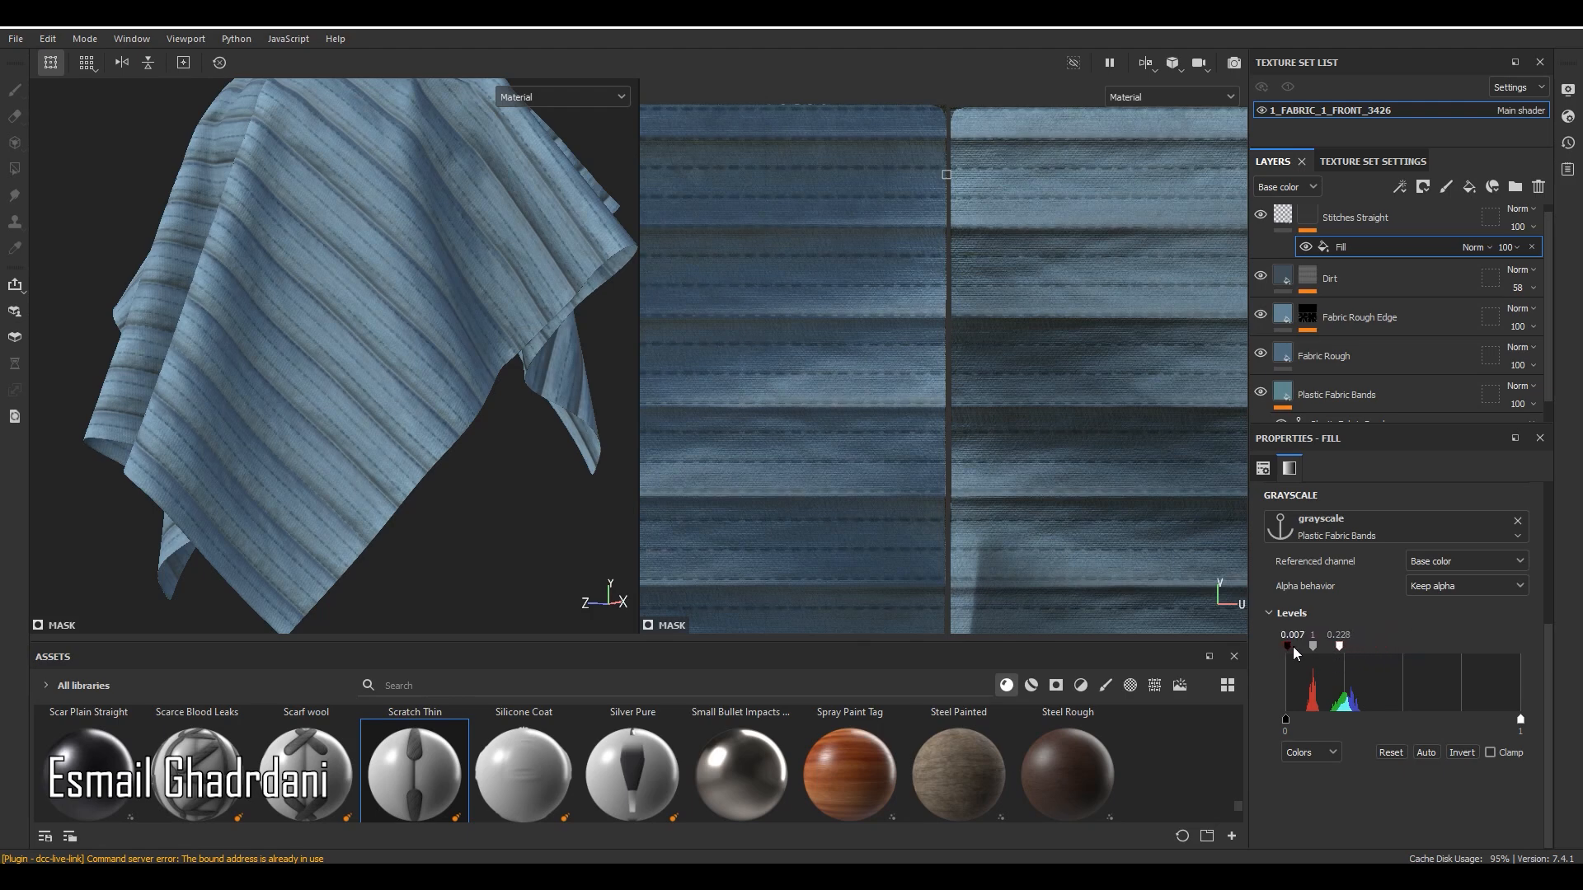
{"action": "scroll", "coordinate": [448, 460], "scroll_direction": "up", "scroll_amount": 6}
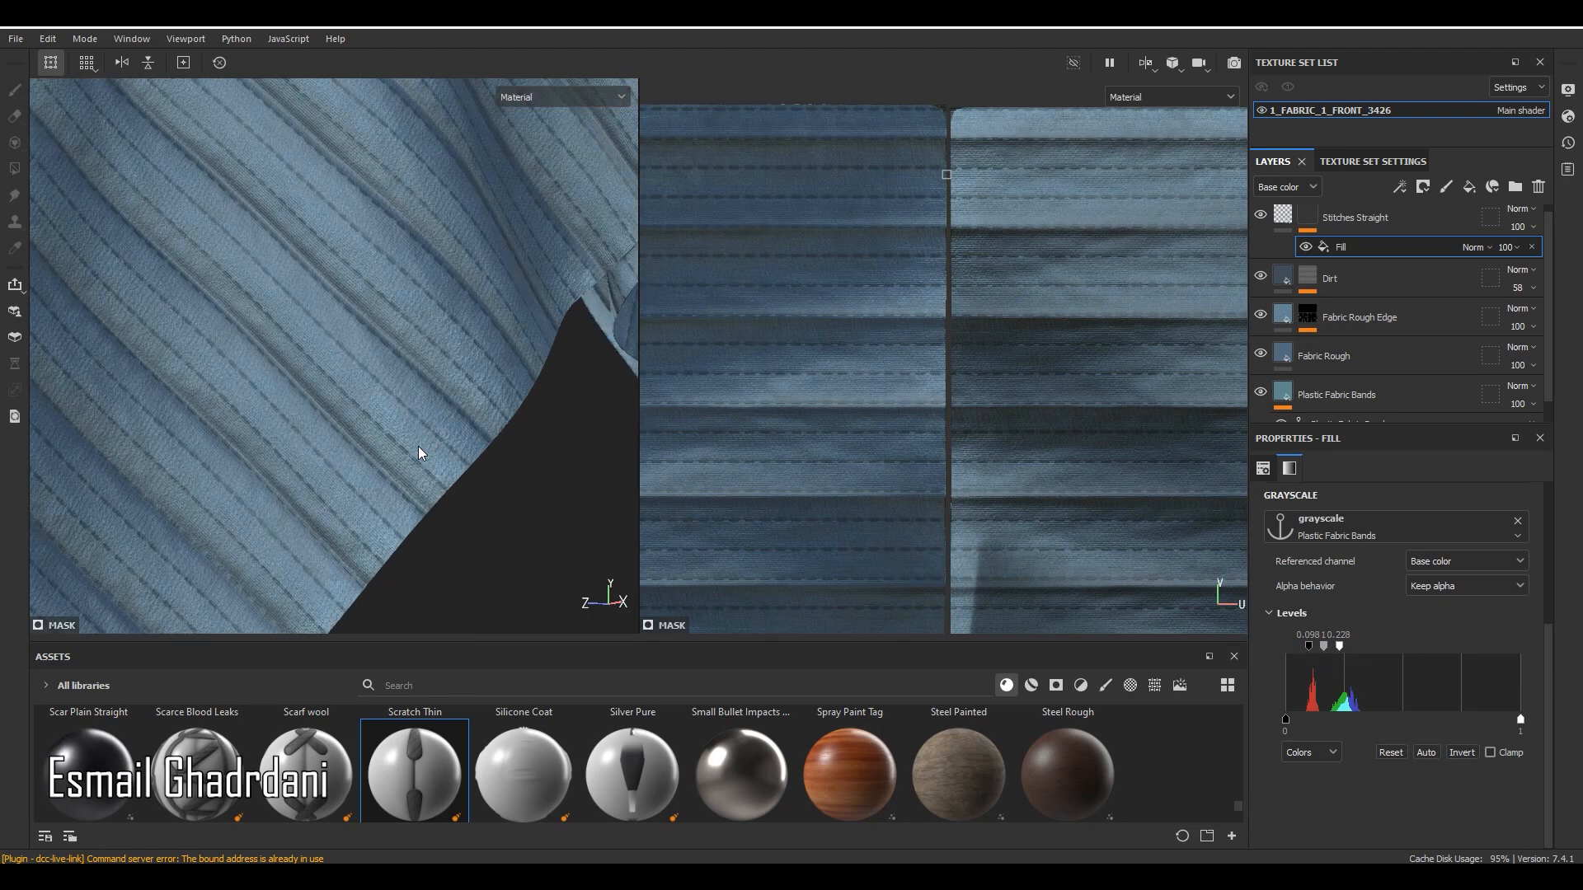
{"action": "left_click_drag", "start_coordinate": [1347, 646], "coordinate": [1357, 646]}
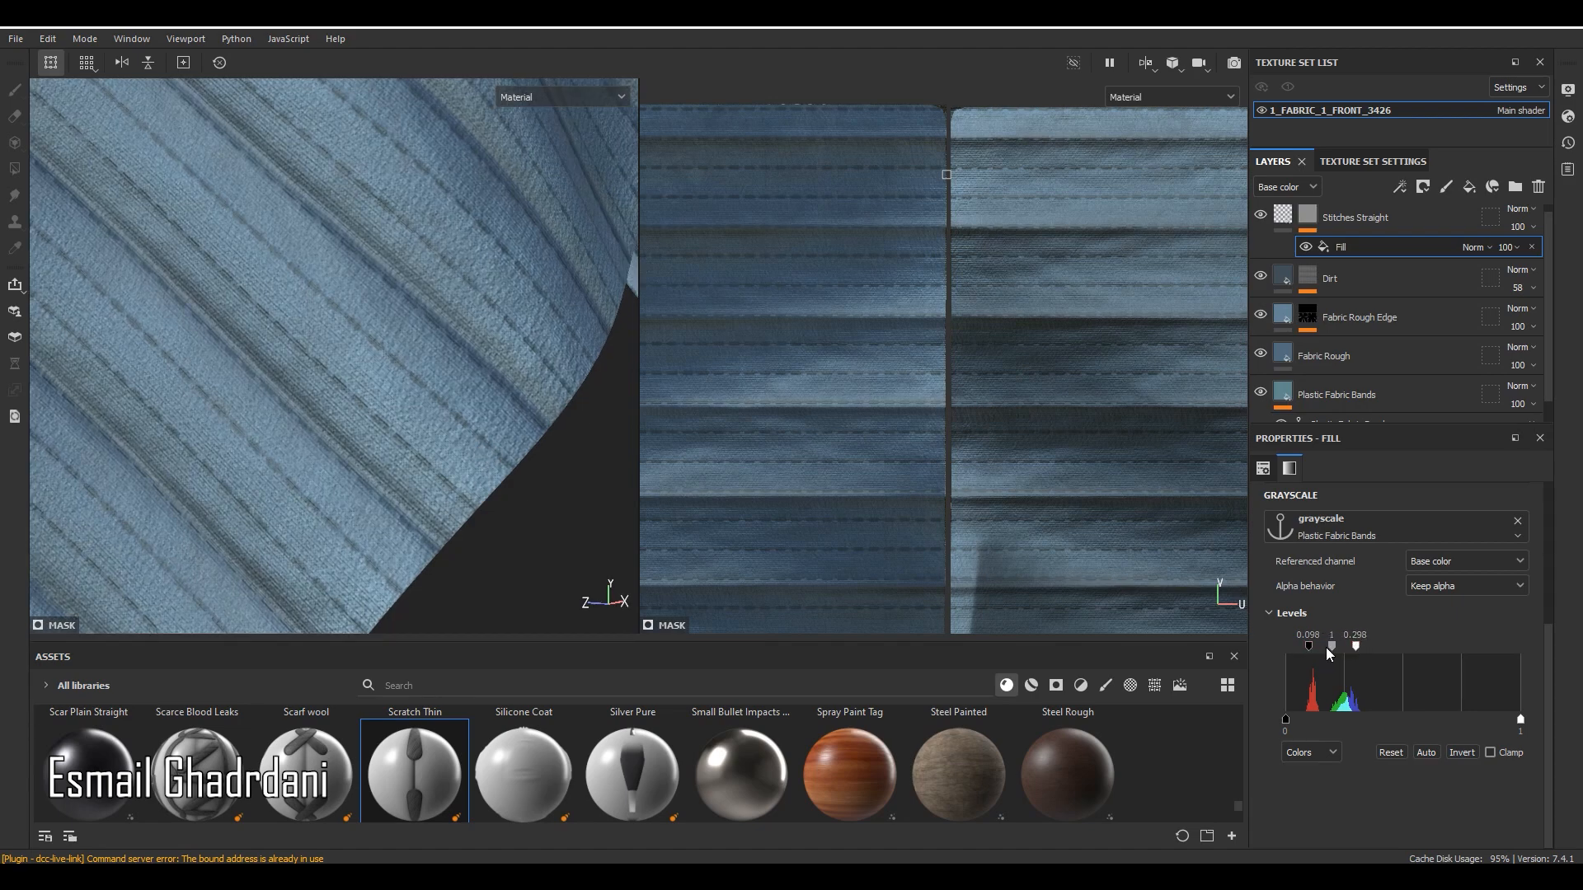
{"action": "left_click_drag", "start_coordinate": [1319, 652], "coordinate": [1328, 652]}
{"action": "left_click_drag", "start_coordinate": [1315, 647], "coordinate": [1323, 648]}
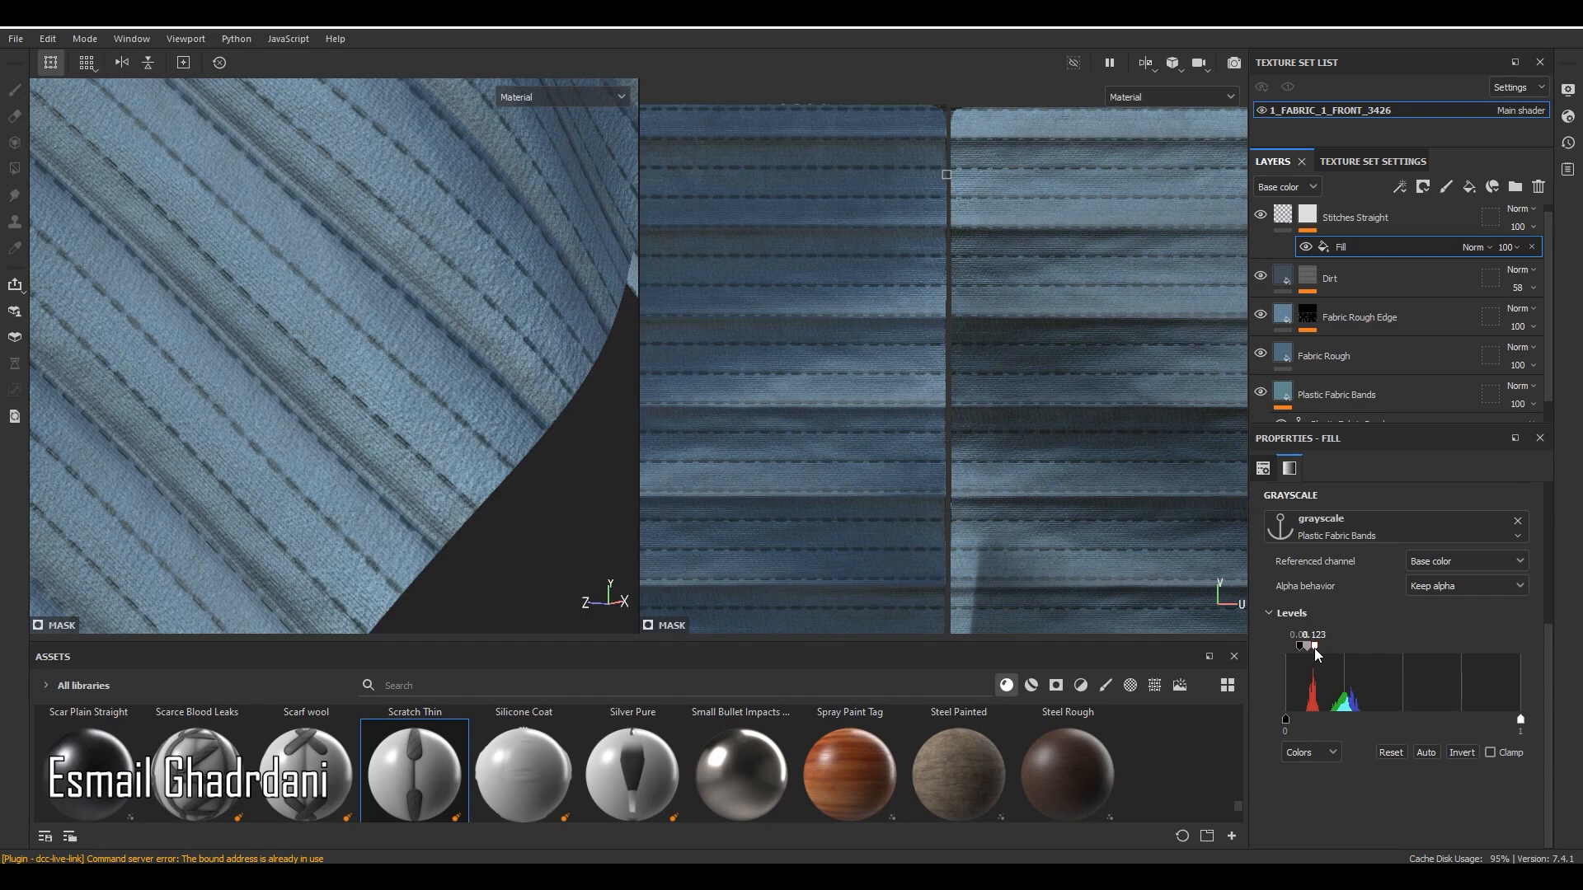
Inspect the masked stitches on the front and back of the cloth and along the UV island edges.
{"action": "scroll", "coordinate": [500, 465], "scroll_direction": "down", "scroll_amount": 10}
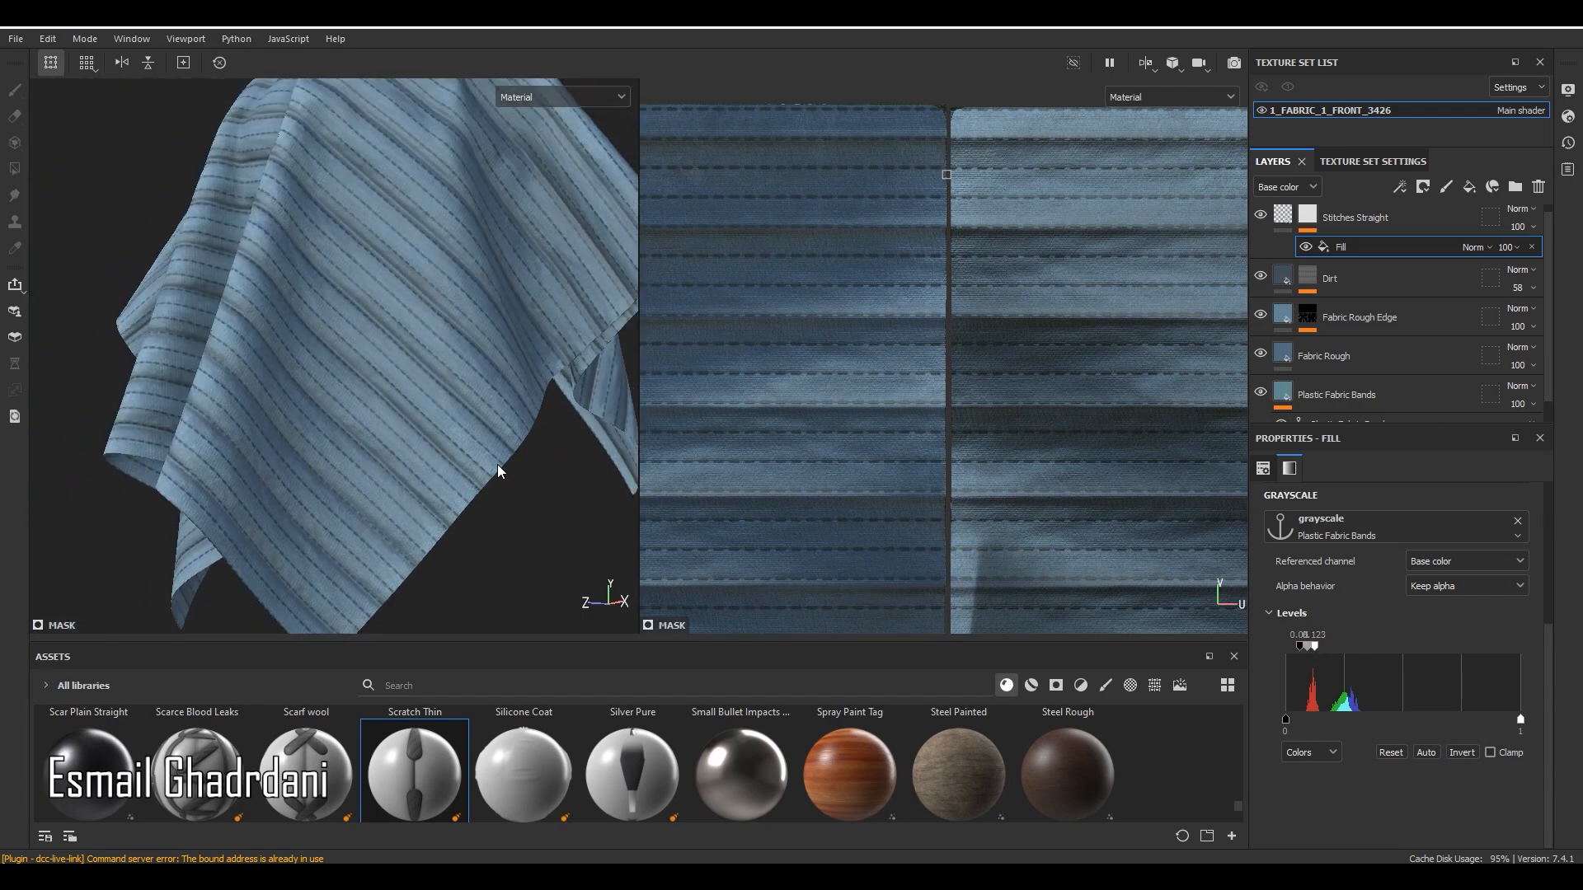
{"action": "left_click_drag", "start_coordinate": [343, 491], "coordinate": [468, 309], "text": "alt"}
{"action": "scroll", "coordinate": [474, 215], "scroll_direction": "up", "scroll_amount": 7}
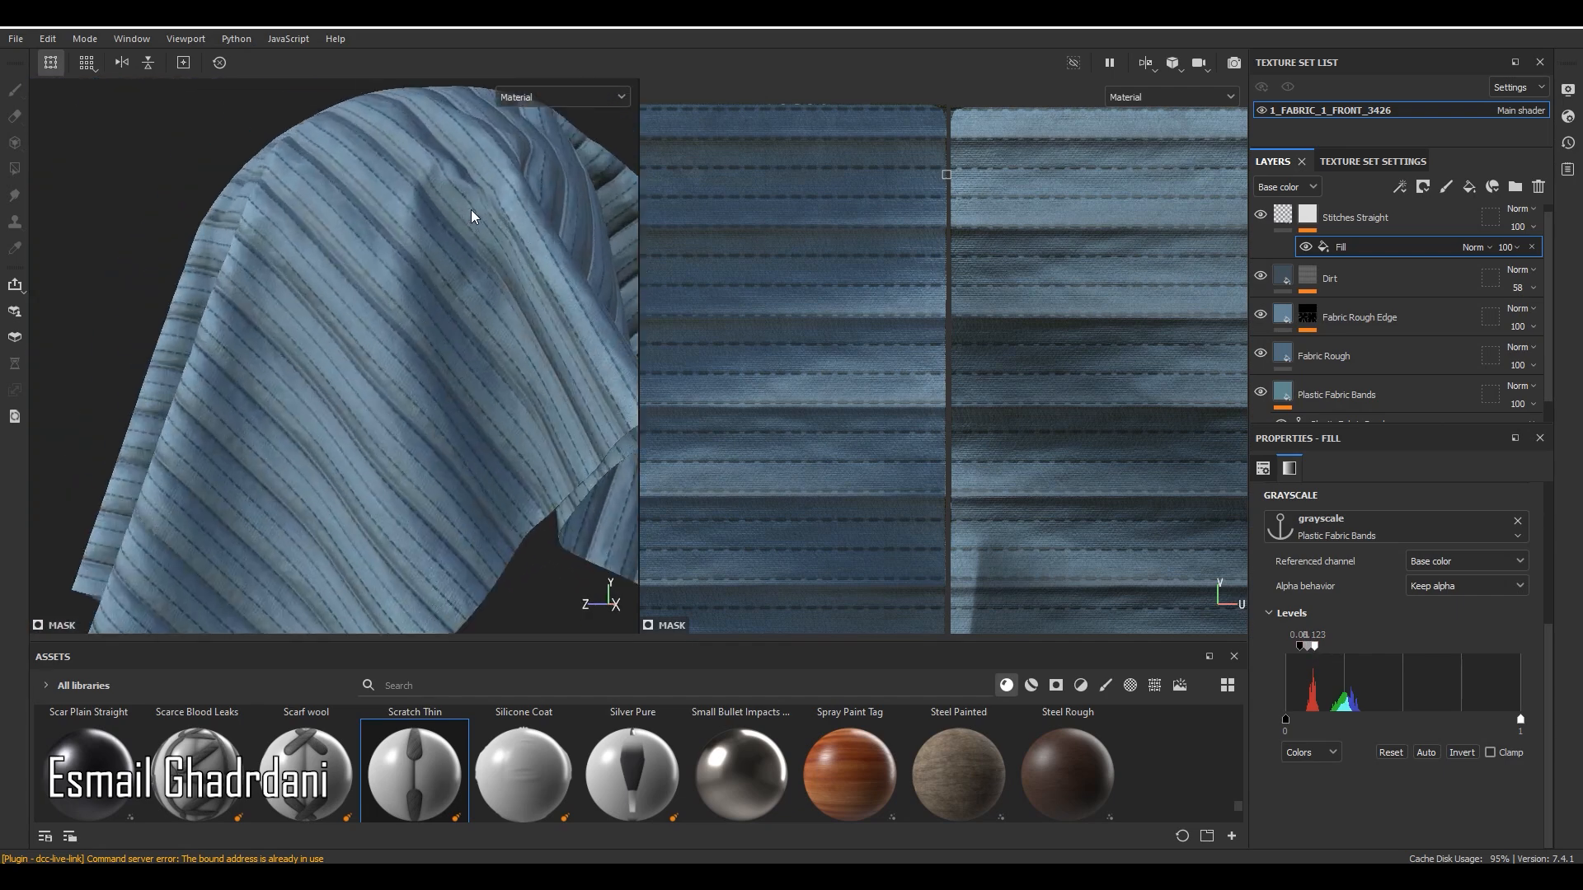
{"action": "scroll", "coordinate": [297, 254], "scroll_direction": "down", "scroll_amount": 7}
{"action": "scroll", "coordinate": [500, 364], "scroll_direction": "up", "scroll_amount": 10}
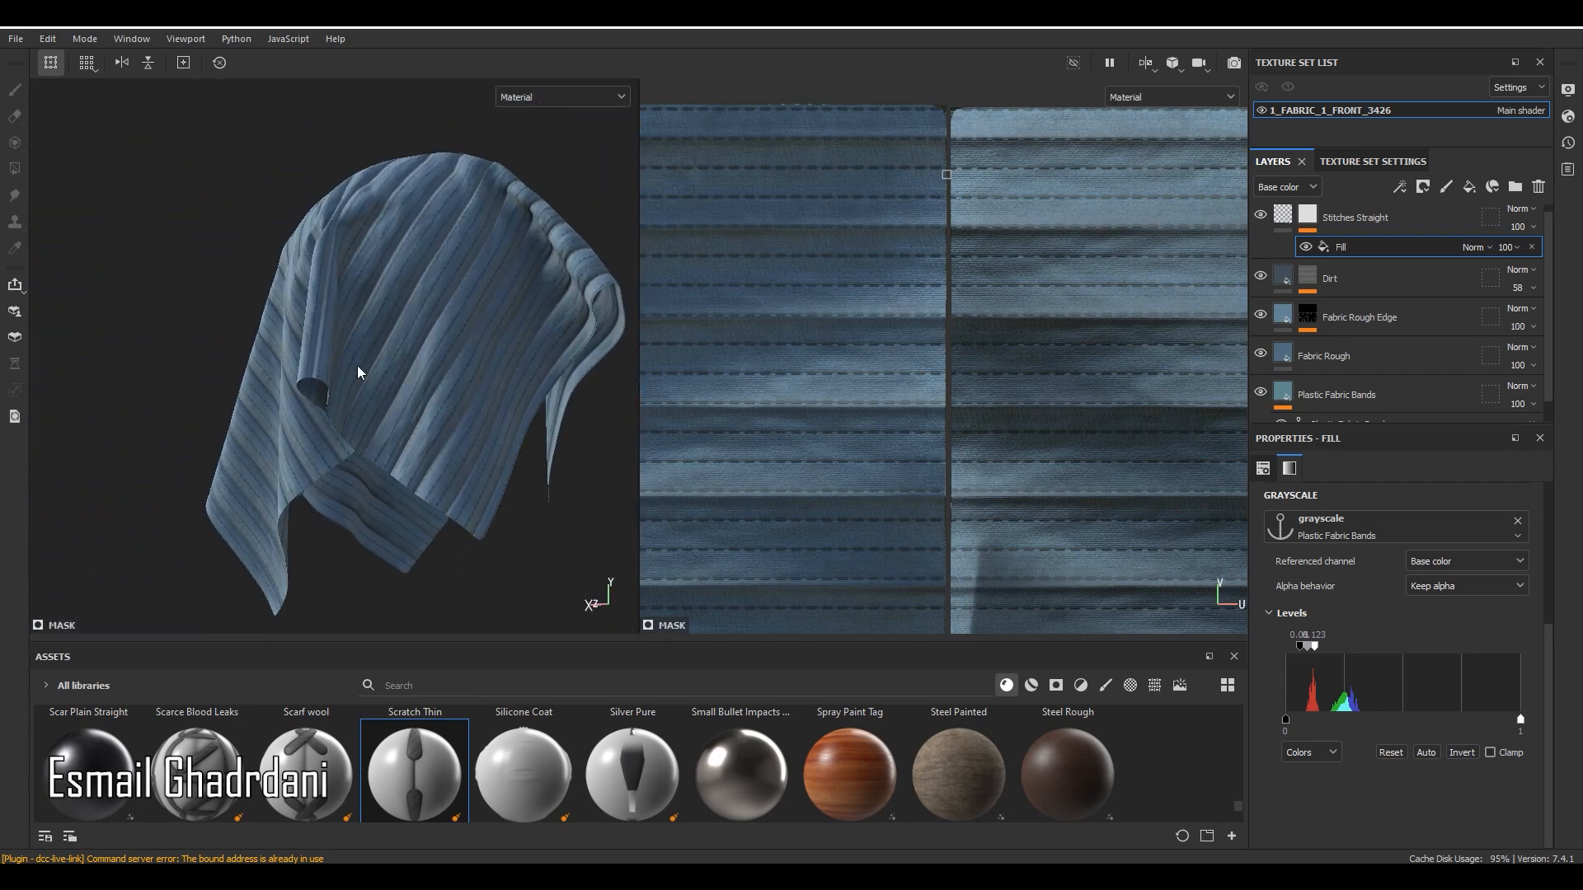
{"action": "scroll", "coordinate": [447, 528], "scroll_direction": "down", "scroll_amount": 5}
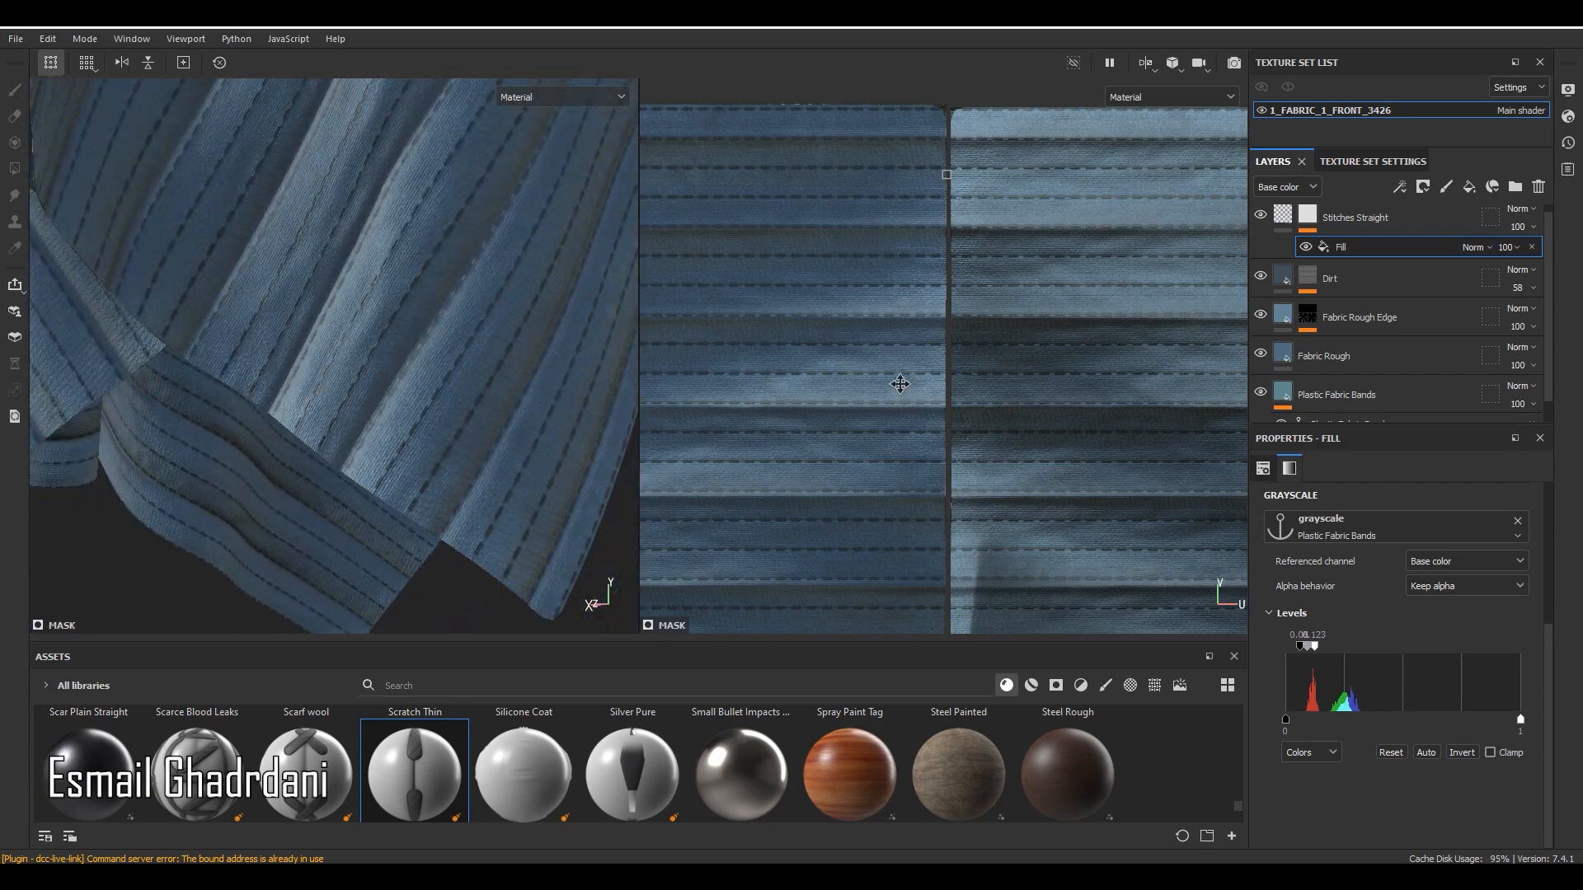
{"action": "scroll", "coordinate": [907, 347], "scroll_direction": "down", "scroll_amount": 3}
{"action": "scroll", "coordinate": [940, 305], "scroll_direction": "up", "scroll_amount": 6}
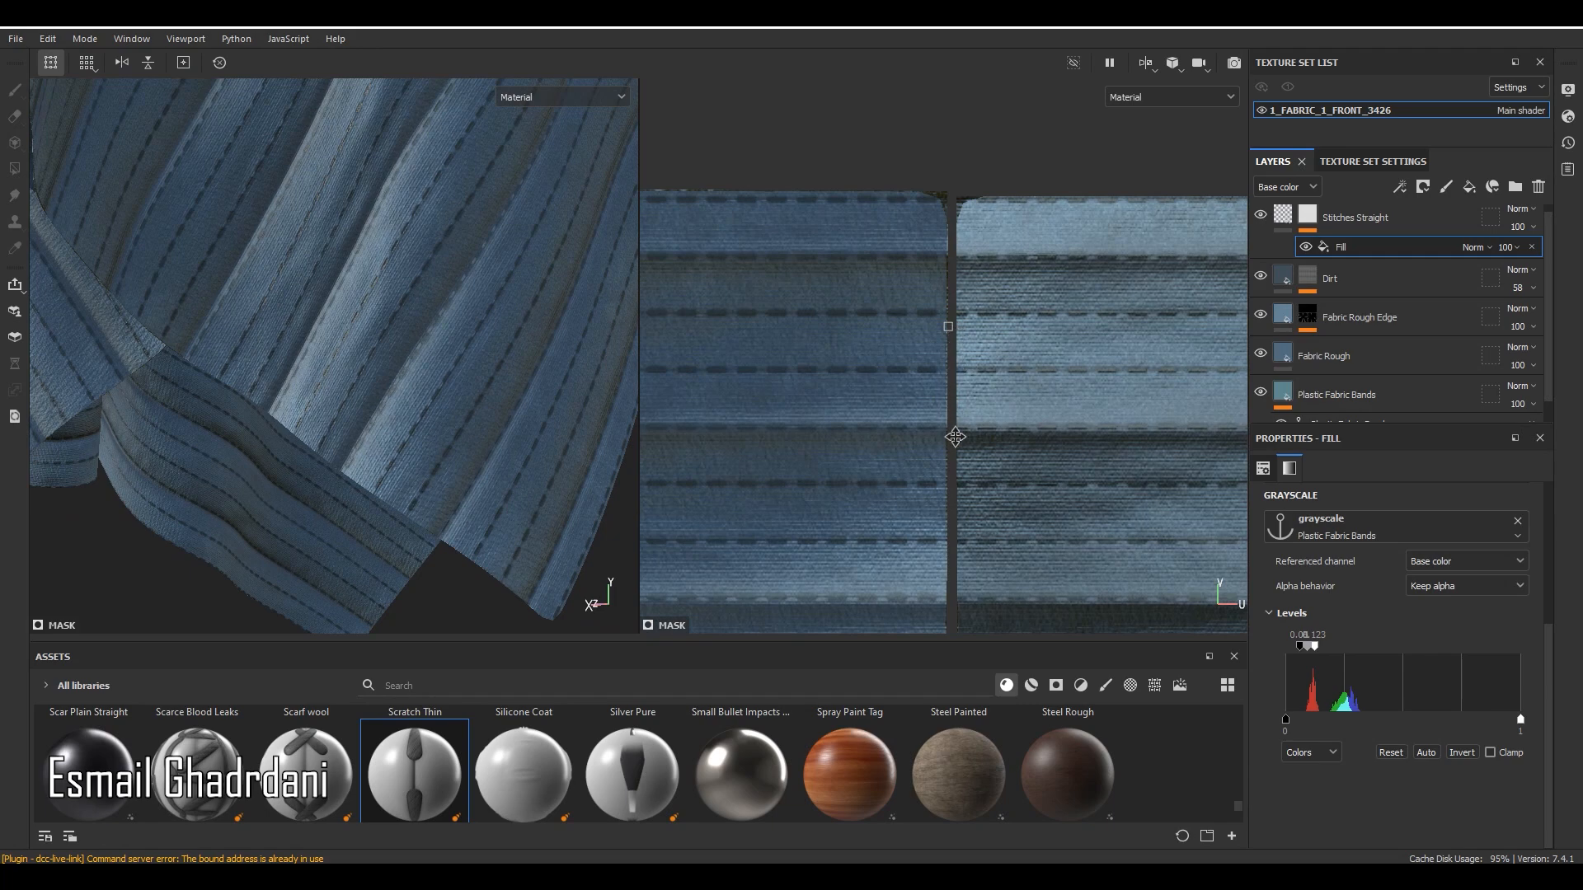
Resize the Stitches Straight pattern vertically in the 2D view to align its rows with the bands.
{"action": "left_click", "coordinate": [1319, 218]}
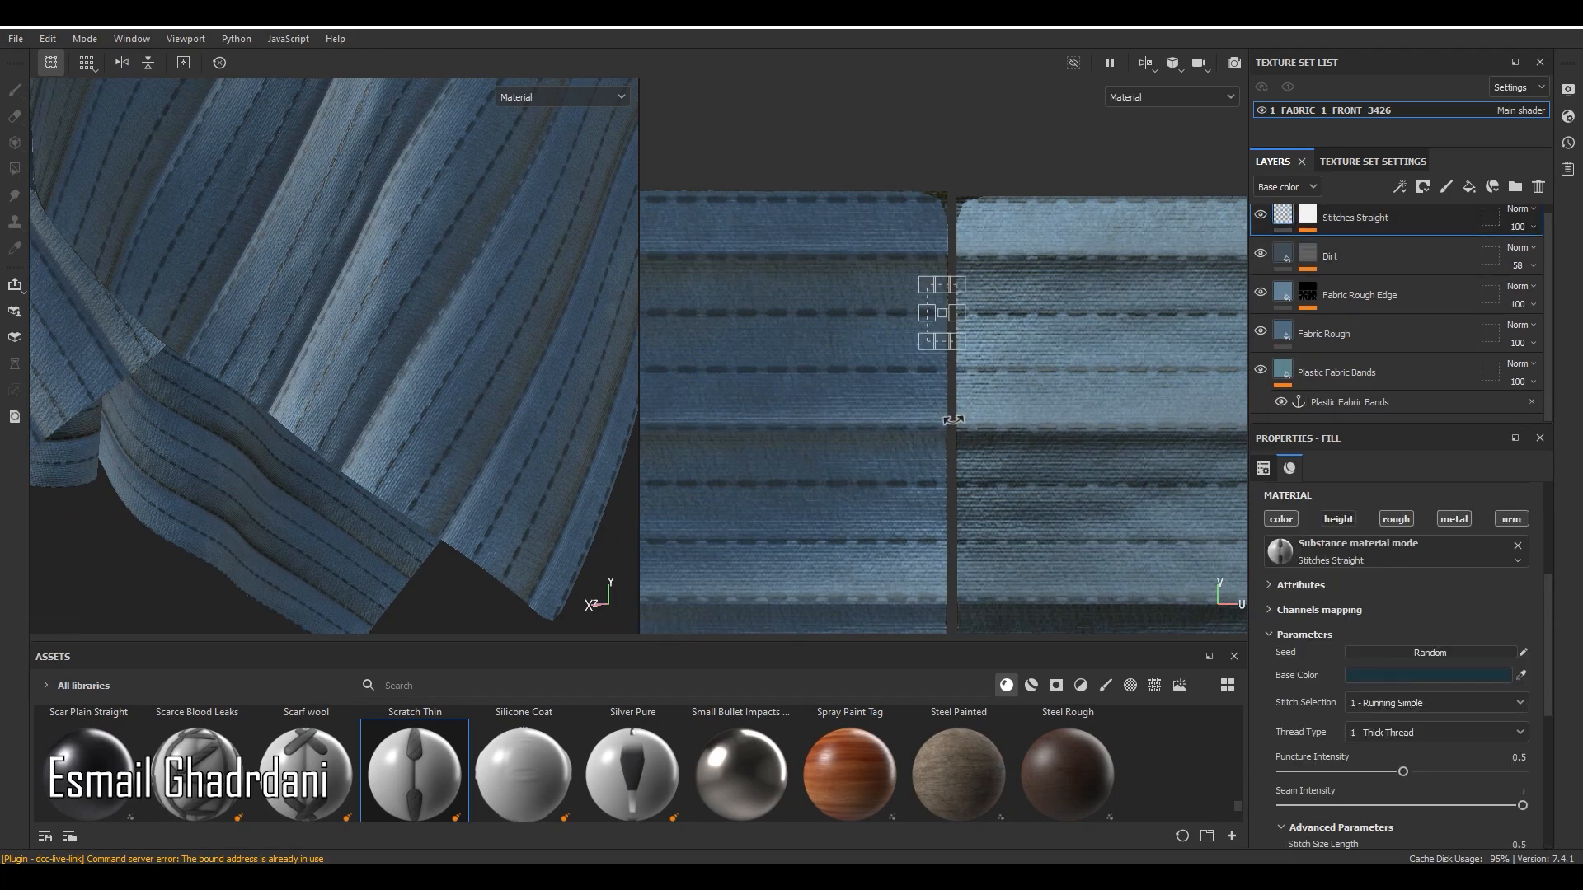
{"action": "scroll", "coordinate": [925, 310], "scroll_direction": "up", "scroll_amount": 4}
{"action": "scroll", "coordinate": [930, 322], "scroll_direction": "down", "scroll_amount": 1}
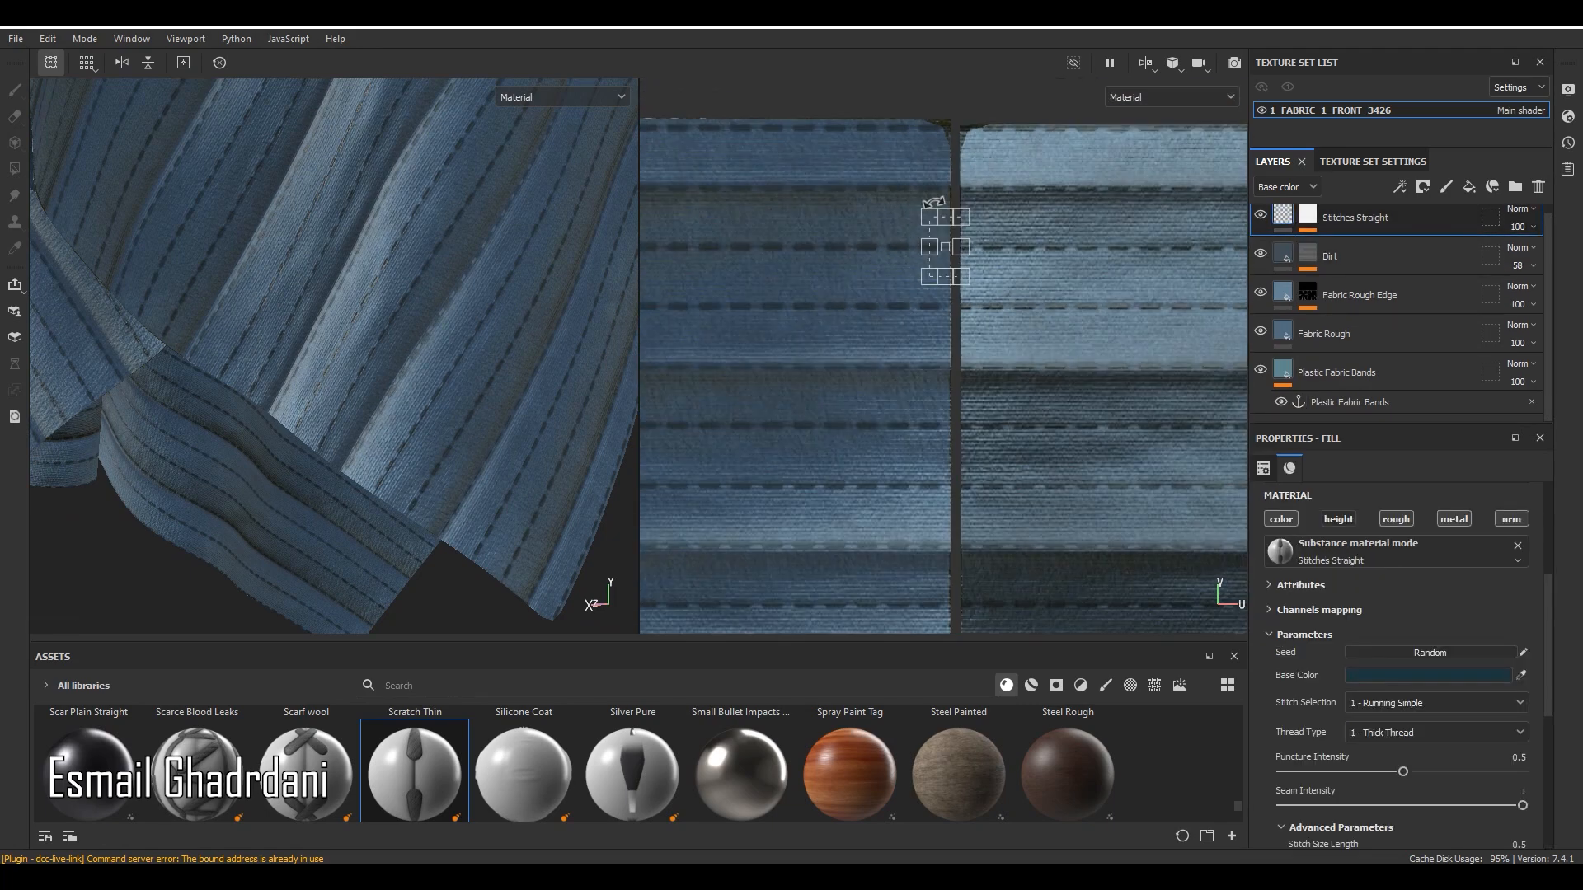
{"action": "scroll", "coordinate": [944, 281], "scroll_direction": "down", "scroll_amount": 1}
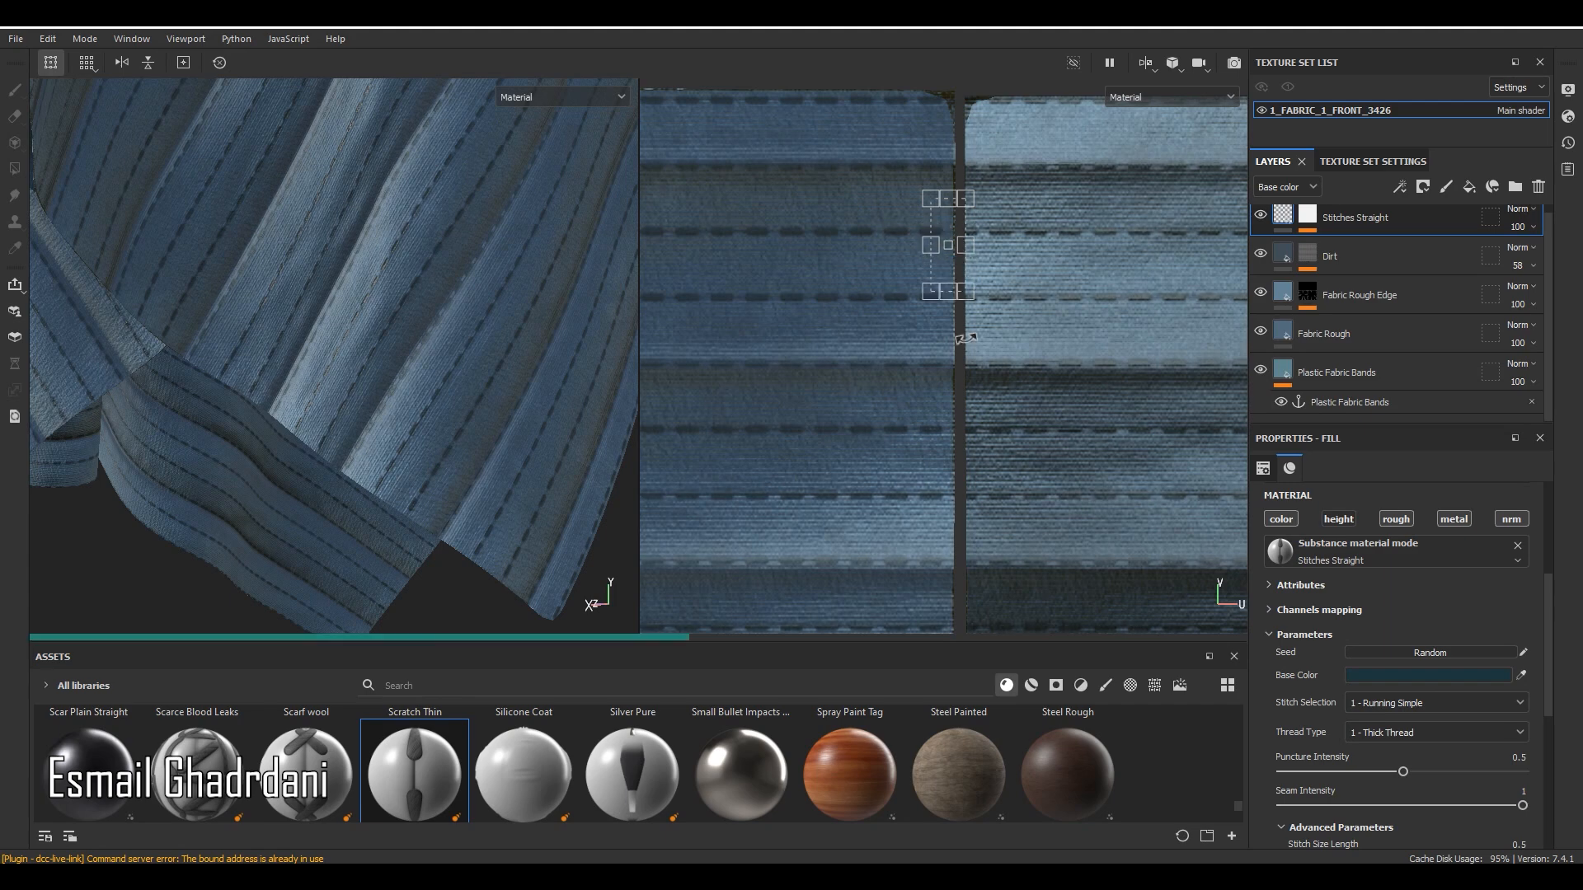
{"action": "left_click_drag", "start_coordinate": [948, 291], "coordinate": [950, 264]}
{"action": "left_click_drag", "start_coordinate": [330, 462], "coordinate": [462, 412], "text": "alt"}
{"action": "right_click_drag", "start_coordinate": [893, 218], "coordinate": [936, 462], "text": "alt"}
Adjust the Plastic Fabric Bands pattern slightly upwards in the 2D view to fit the stitch rows.
{"action": "left_click", "coordinate": [1338, 373]}
{"action": "right_click_drag", "start_coordinate": [924, 396], "coordinate": [939, 547], "text": "alt"}
{"action": "left_click_drag", "start_coordinate": [346, 380], "coordinate": [475, 383], "text": "alt"}
{"action": "right_click_drag", "start_coordinate": [948, 529], "coordinate": [940, 601], "text": "alt"}
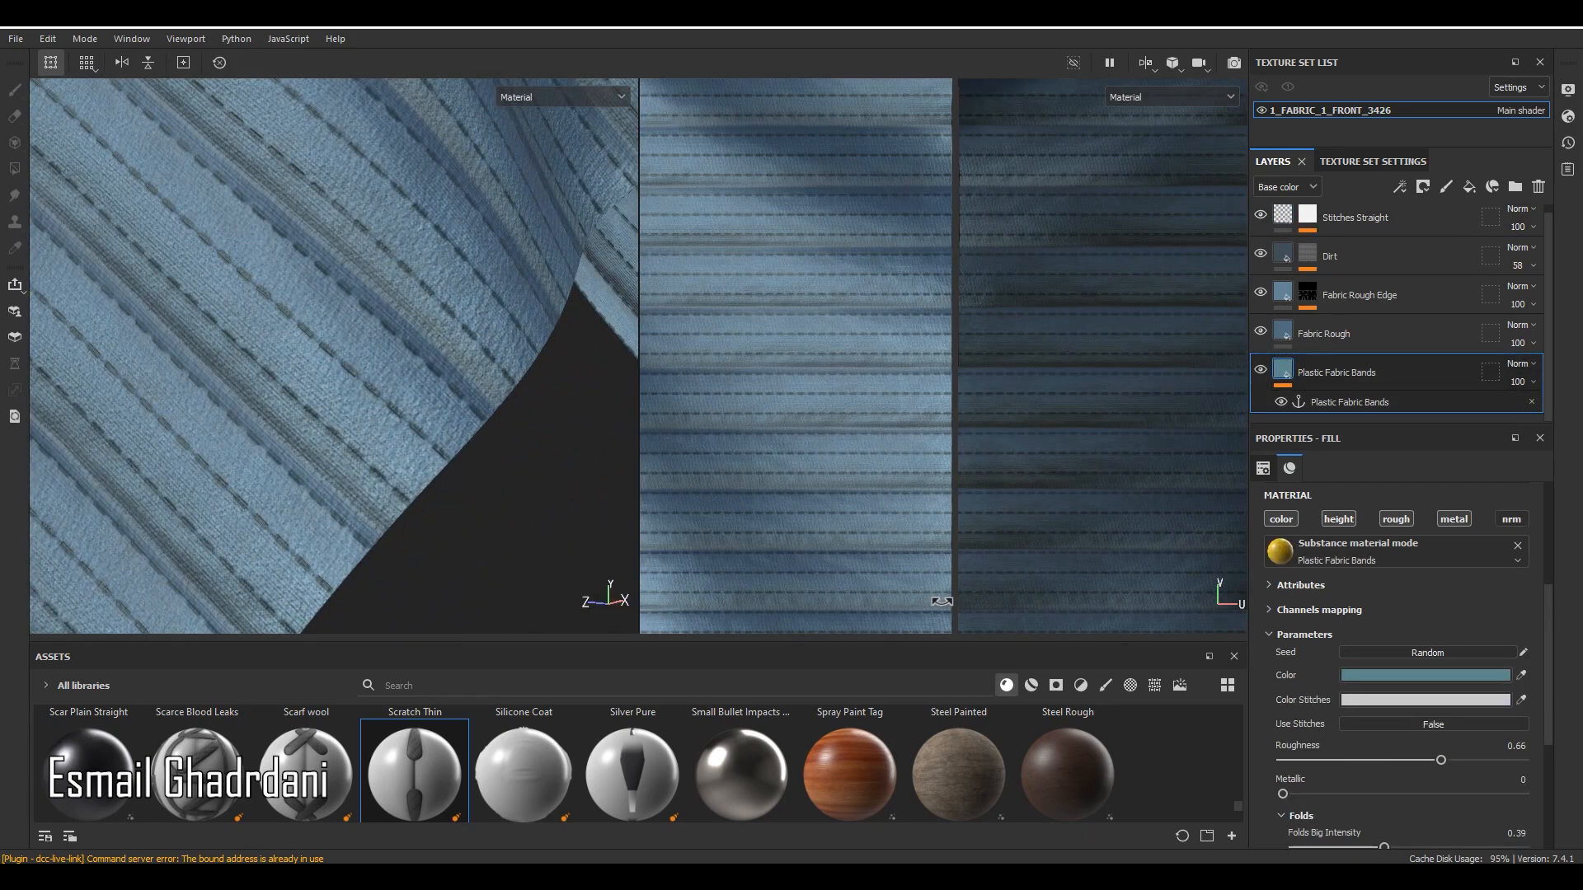
{"action": "middle_click_drag", "start_coordinate": [940, 338], "coordinate": [937, 487], "text": "alt"}
{"action": "right_click_drag", "start_coordinate": [937, 488], "coordinate": [941, 281], "text": "alt"}
{"action": "left_click_drag", "start_coordinate": [942, 273], "coordinate": [944, 250]}
Check the stitch alignment in the 3D and 2D views, and switch to showing only the 3D view.
{"action": "right_click_drag", "start_coordinate": [498, 322], "coordinate": [477, 461], "text": "alt"}
{"action": "left_click_drag", "start_coordinate": [494, 459], "coordinate": [289, 412], "text": "alt"}
{"action": "right_click_drag", "start_coordinate": [281, 396], "coordinate": [272, 124], "text": "alt"}
{"action": "left_click_drag", "start_coordinate": [313, 256], "coordinate": [377, 270], "text": "alt"}
{"action": "right_click_drag", "start_coordinate": [961, 354], "coordinate": [951, 442], "text": "alt"}
{"action": "left_click", "coordinate": [1155, 68]}
{"action": "left_click", "coordinate": [1175, 117]}
{"action": "right_click_drag", "start_coordinate": [992, 338], "coordinate": [908, 290], "text": "alt"}
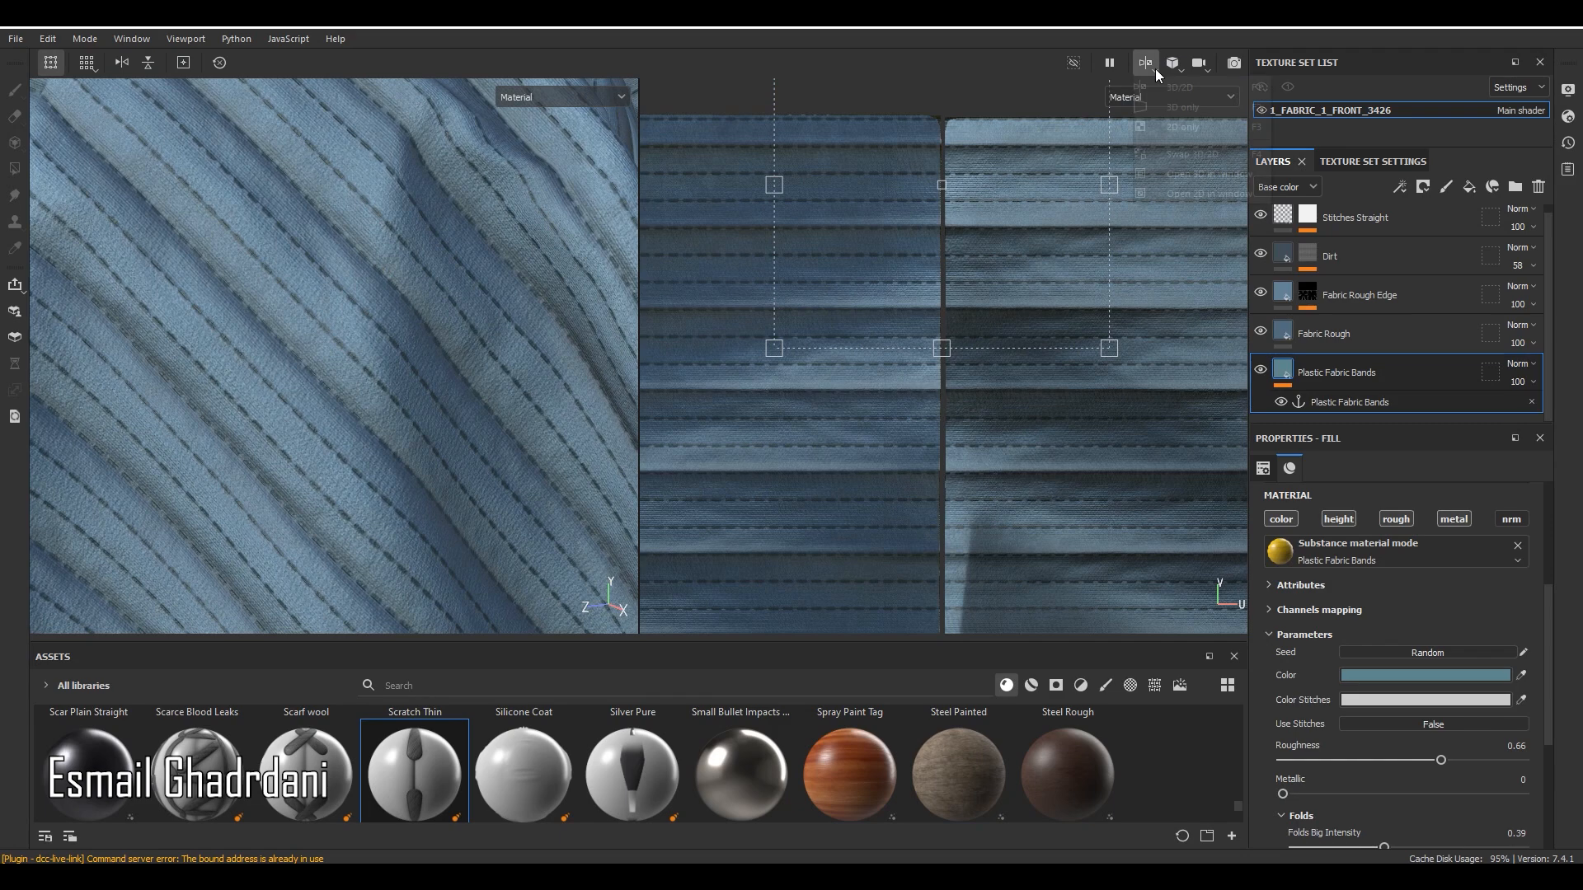
{"action": "left_click_drag", "start_coordinate": [908, 290], "coordinate": [904, 309], "text": "alt"}
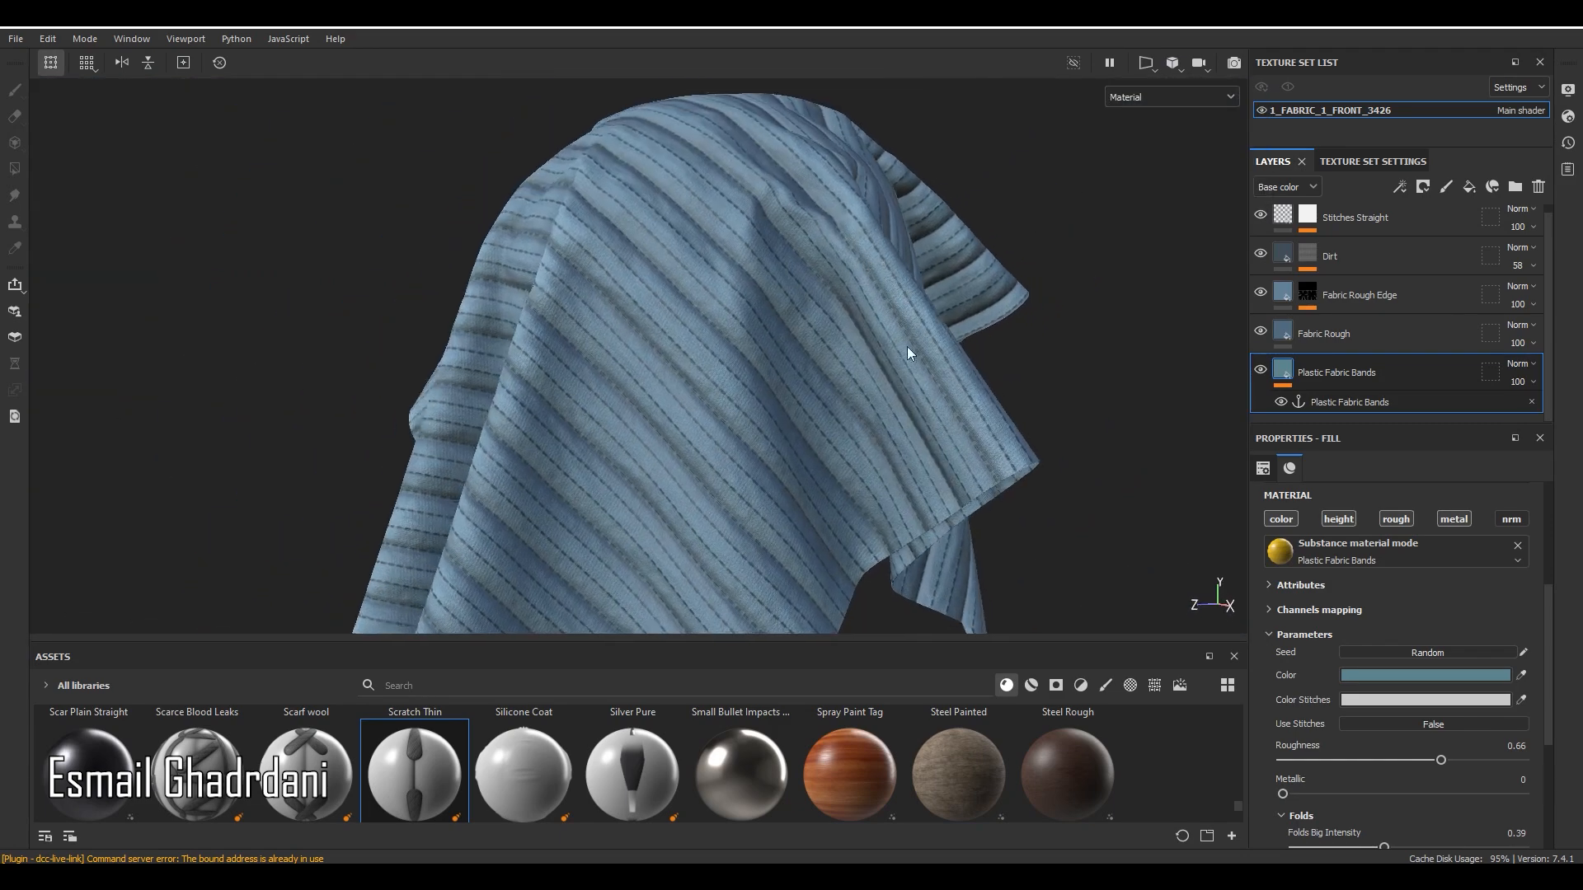
Compare the stitches with their mask's fill hidden and shown, and add a Levels effect above that fill.
{"action": "right_click_drag", "start_coordinate": [907, 560], "coordinate": [917, 470], "text": "alt"}
{"action": "left_click_drag", "start_coordinate": [917, 470], "coordinate": [1028, 449], "text": "alt"}
{"action": "scroll", "coordinate": [1359, 288], "scroll_direction": "up", "scroll_amount": 1}
{"action": "left_click", "coordinate": [1309, 223]}
{"action": "left_click", "coordinate": [1395, 251]}
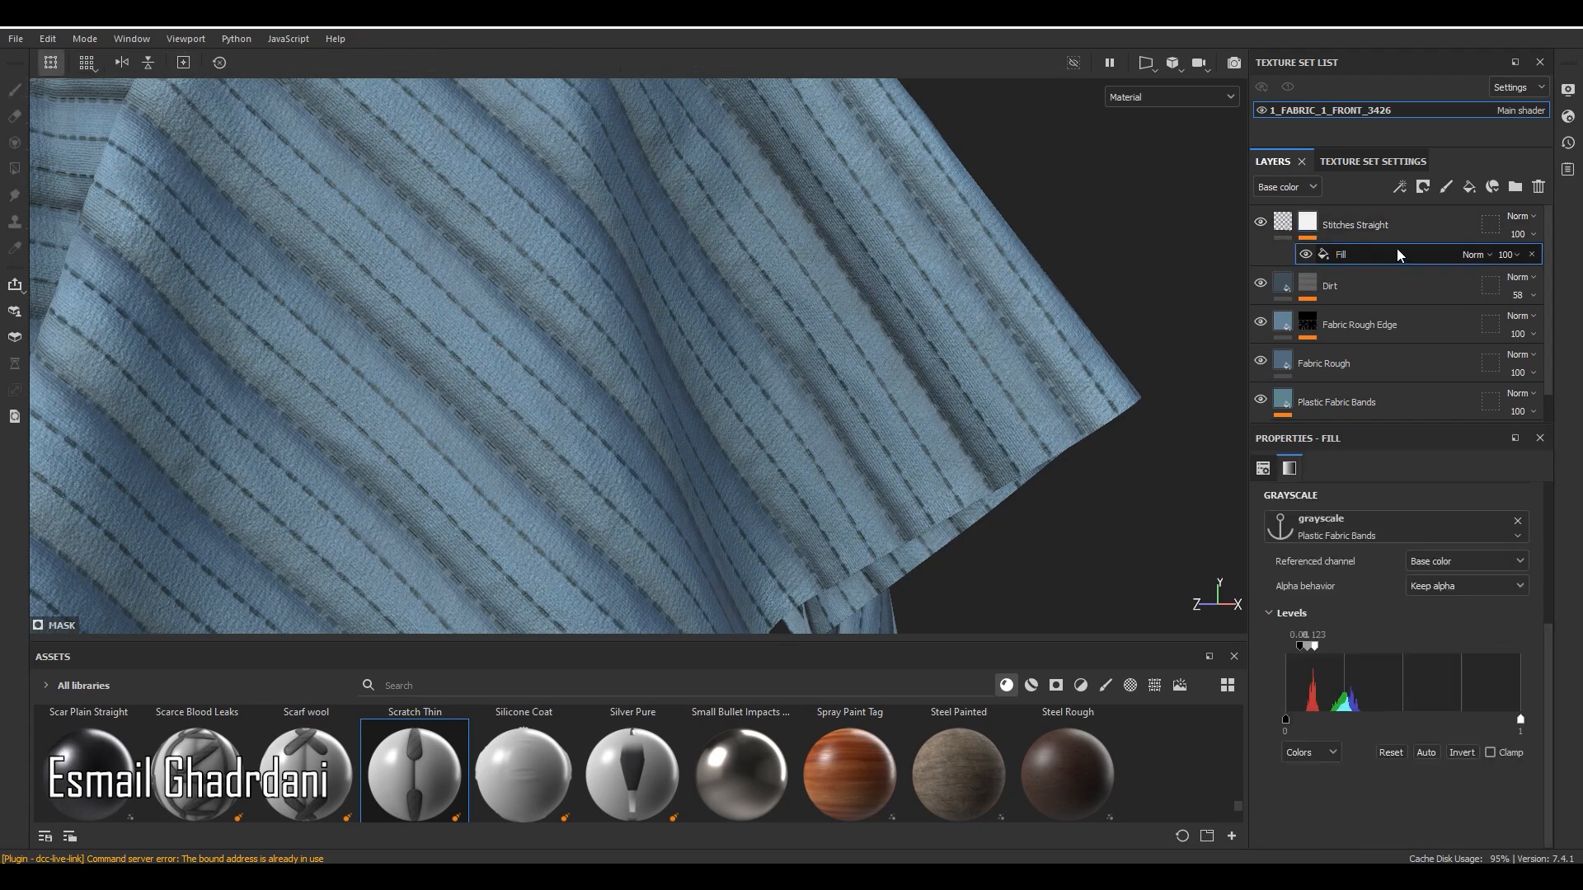
{"action": "left_click", "coordinate": [1305, 255]}
{"action": "left_click", "coordinate": [1302, 254]}
{"action": "left_click", "coordinate": [1400, 187]}
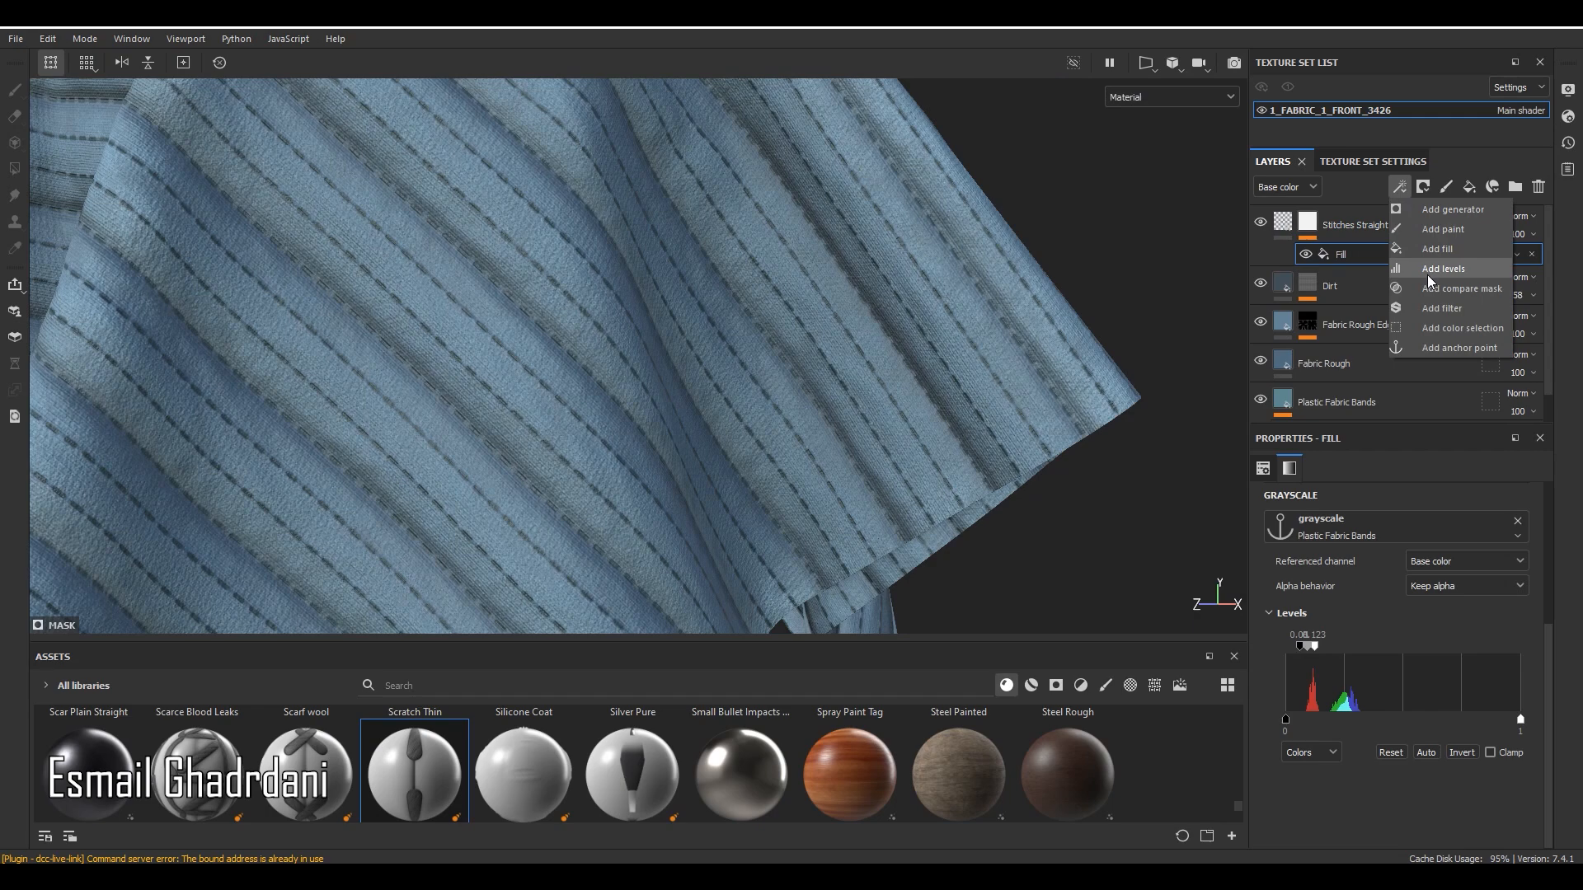
{"action": "left_click", "coordinate": [1429, 275]}
Raise the black point of the stitch mask's Levels effect to 0.671 and invert the levels.
{"action": "scroll", "coordinate": [999, 441], "scroll_direction": "up", "scroll_amount": 4}
{"action": "left_click_drag", "start_coordinate": [1263, 506], "coordinate": [1448, 512]}
{"action": "left_click_drag", "start_coordinate": [913, 394], "coordinate": [1021, 417], "text": "alt"}
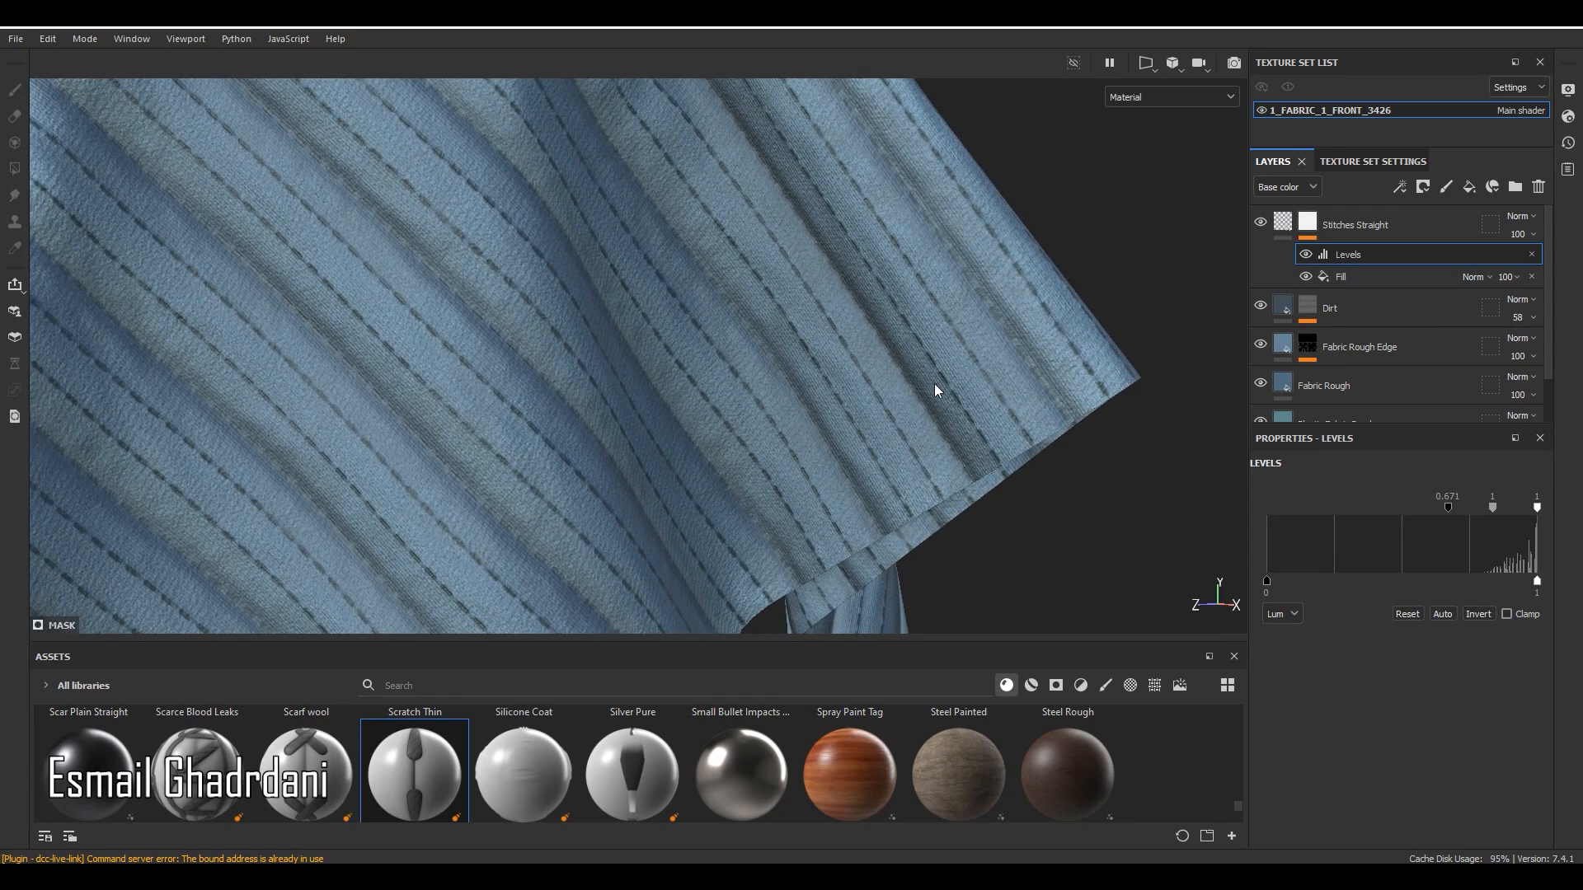
{"action": "scroll", "coordinate": [937, 391], "scroll_direction": "up", "scroll_amount": 2}
{"action": "left_click", "coordinate": [1477, 613]}
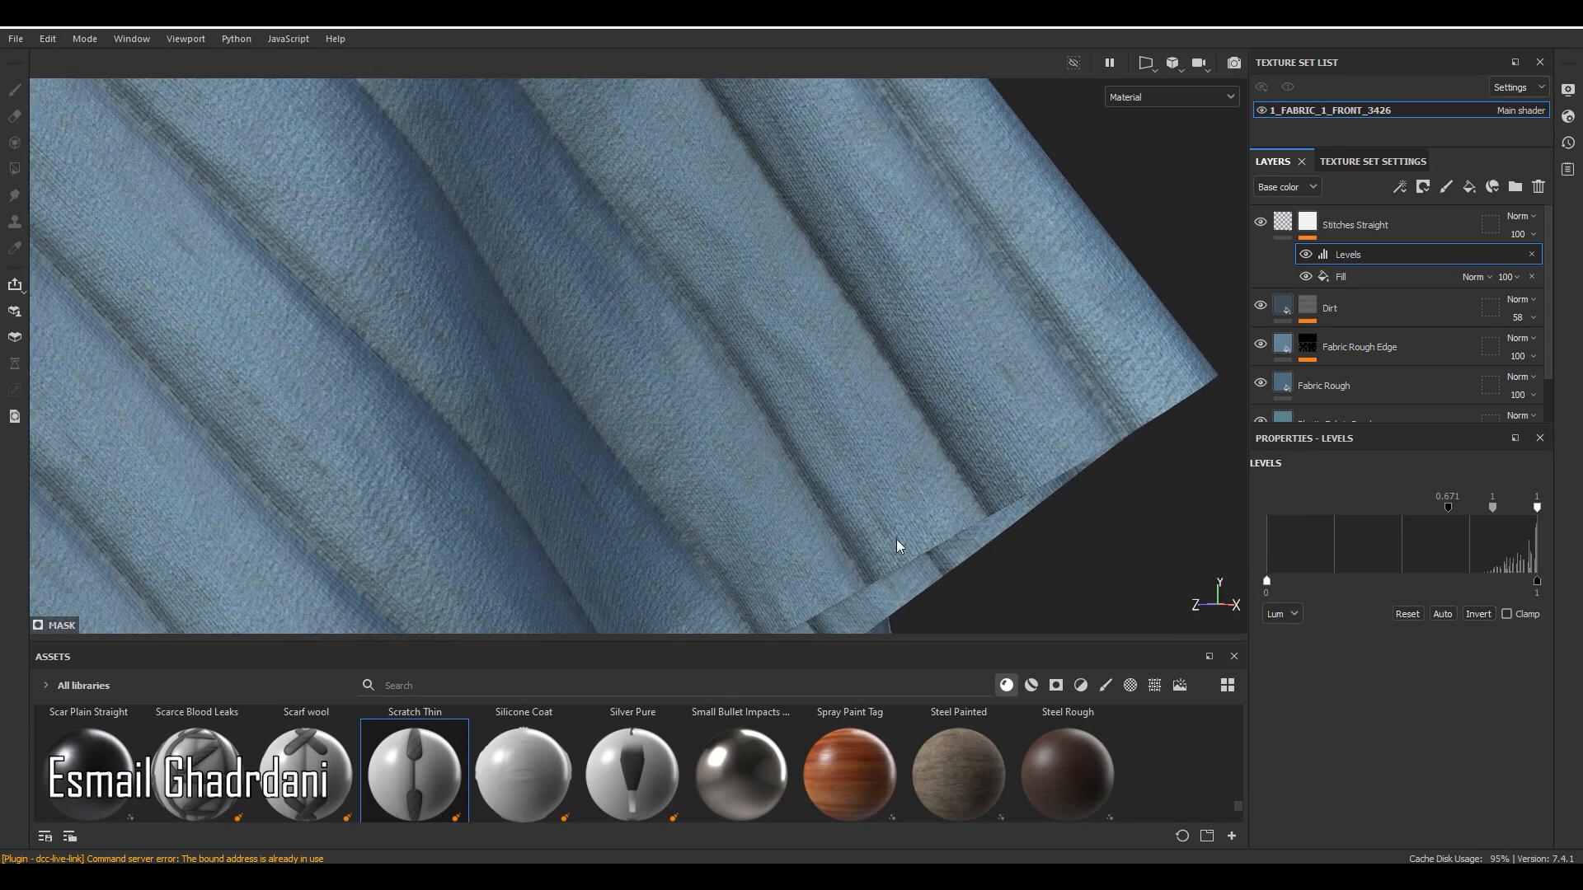
{"action": "left_click_drag", "start_coordinate": [887, 445], "coordinate": [957, 473], "text": "alt"}
{"action": "scroll", "coordinate": [957, 473], "scroll_direction": "up", "scroll_amount": 1}
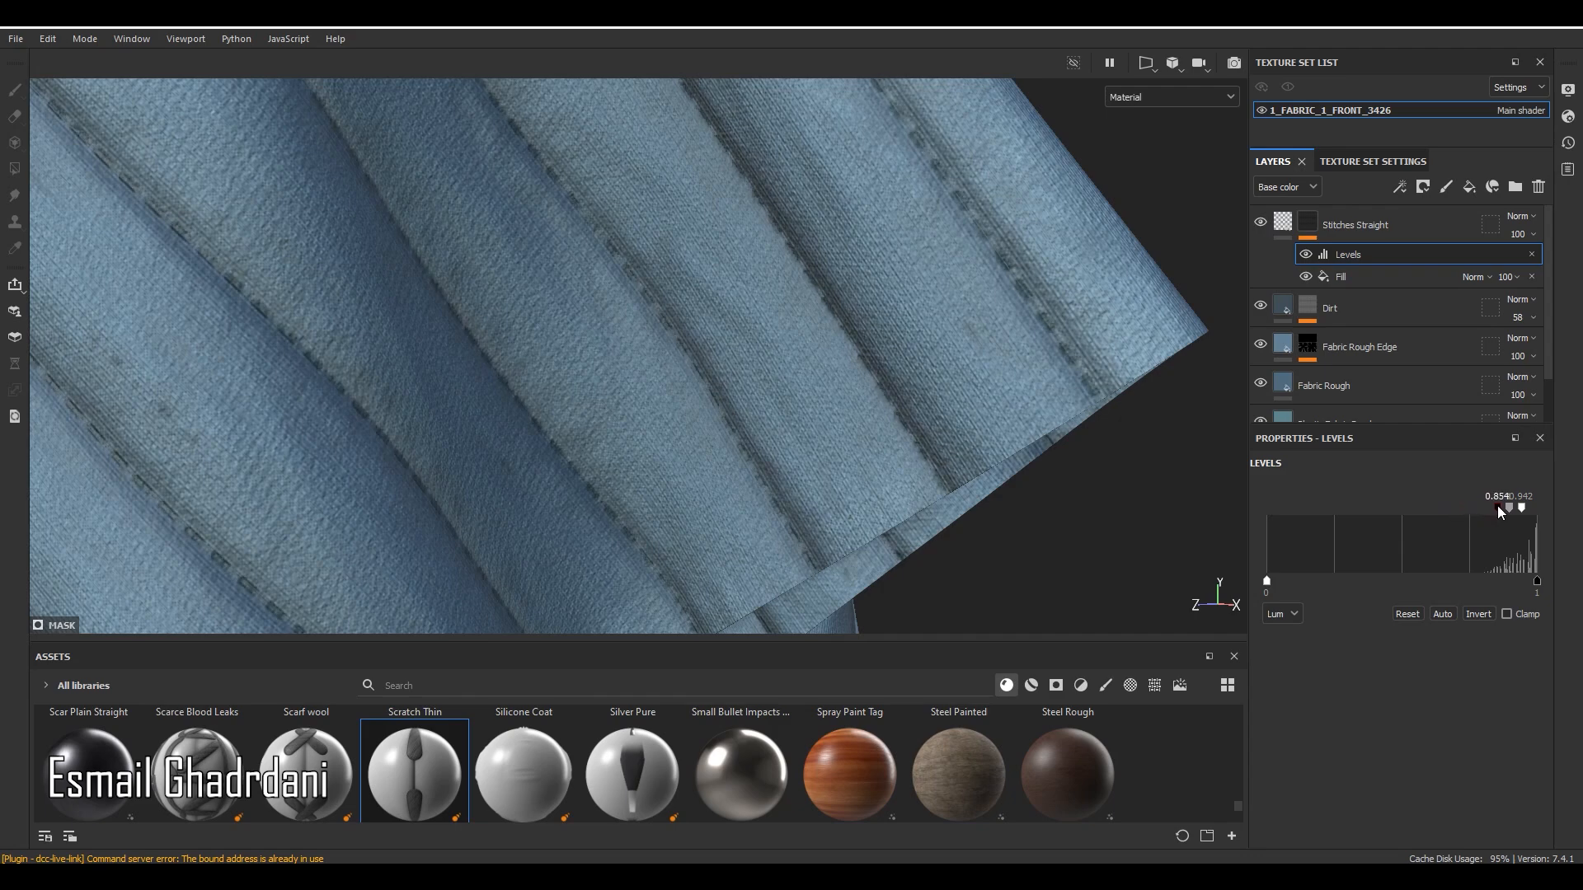
Narrow the Levels input range to a white point of 0.93 with the black point just below, and compare the effect off and on.
{"action": "left_click_drag", "start_coordinate": [1522, 508], "coordinate": [1539, 508]}
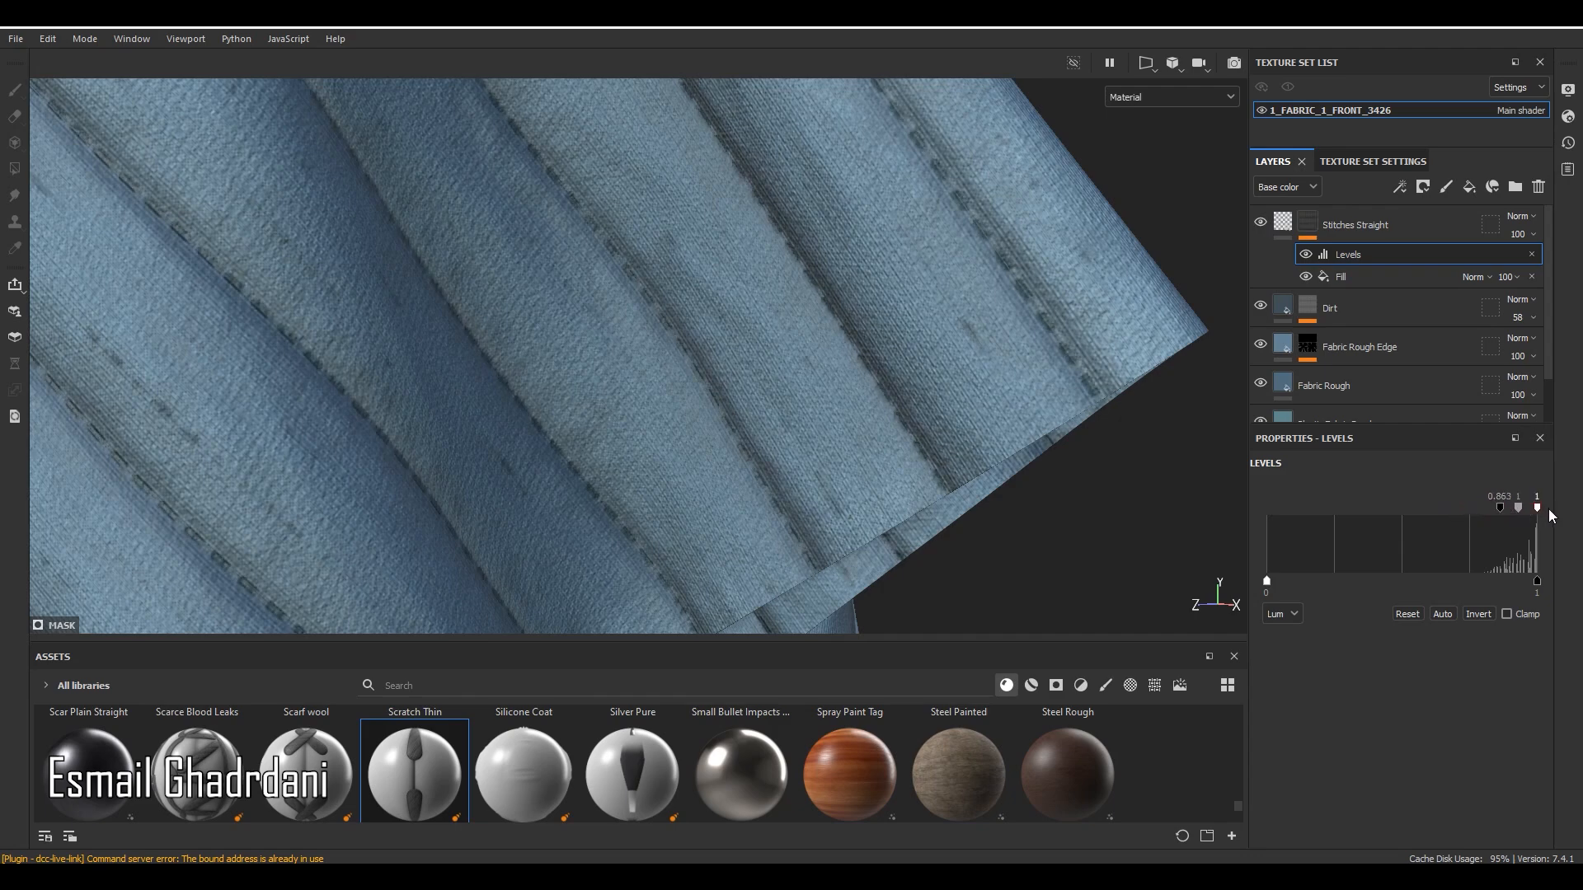
{"action": "scroll", "coordinate": [1105, 376], "scroll_direction": "up", "scroll_amount": 3}
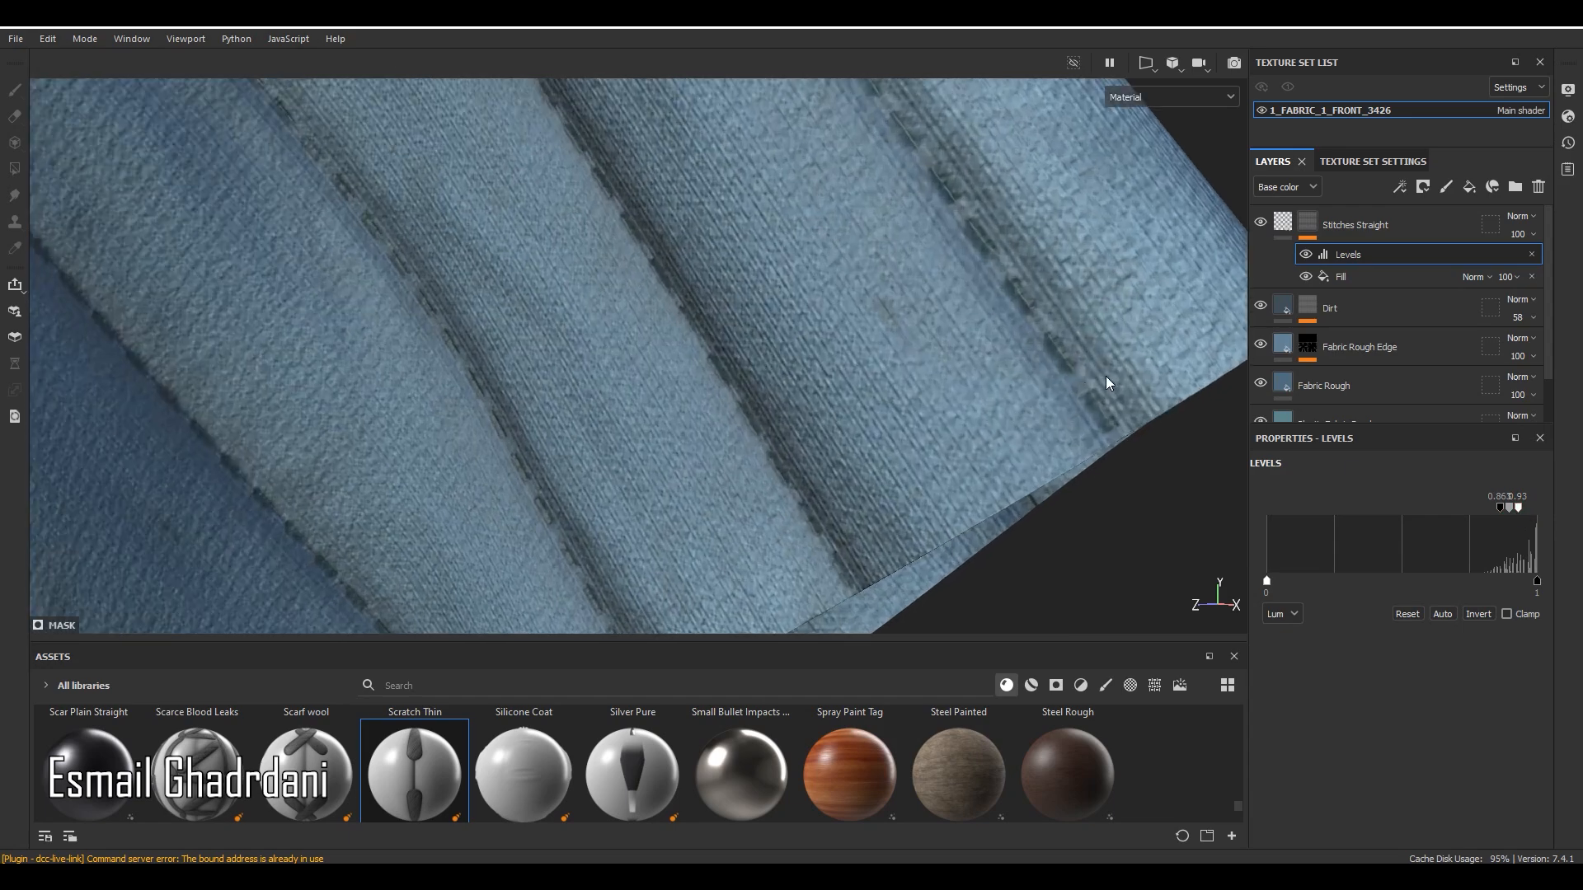
{"action": "left_click_drag", "start_coordinate": [1523, 508], "coordinate": [1517, 506]}
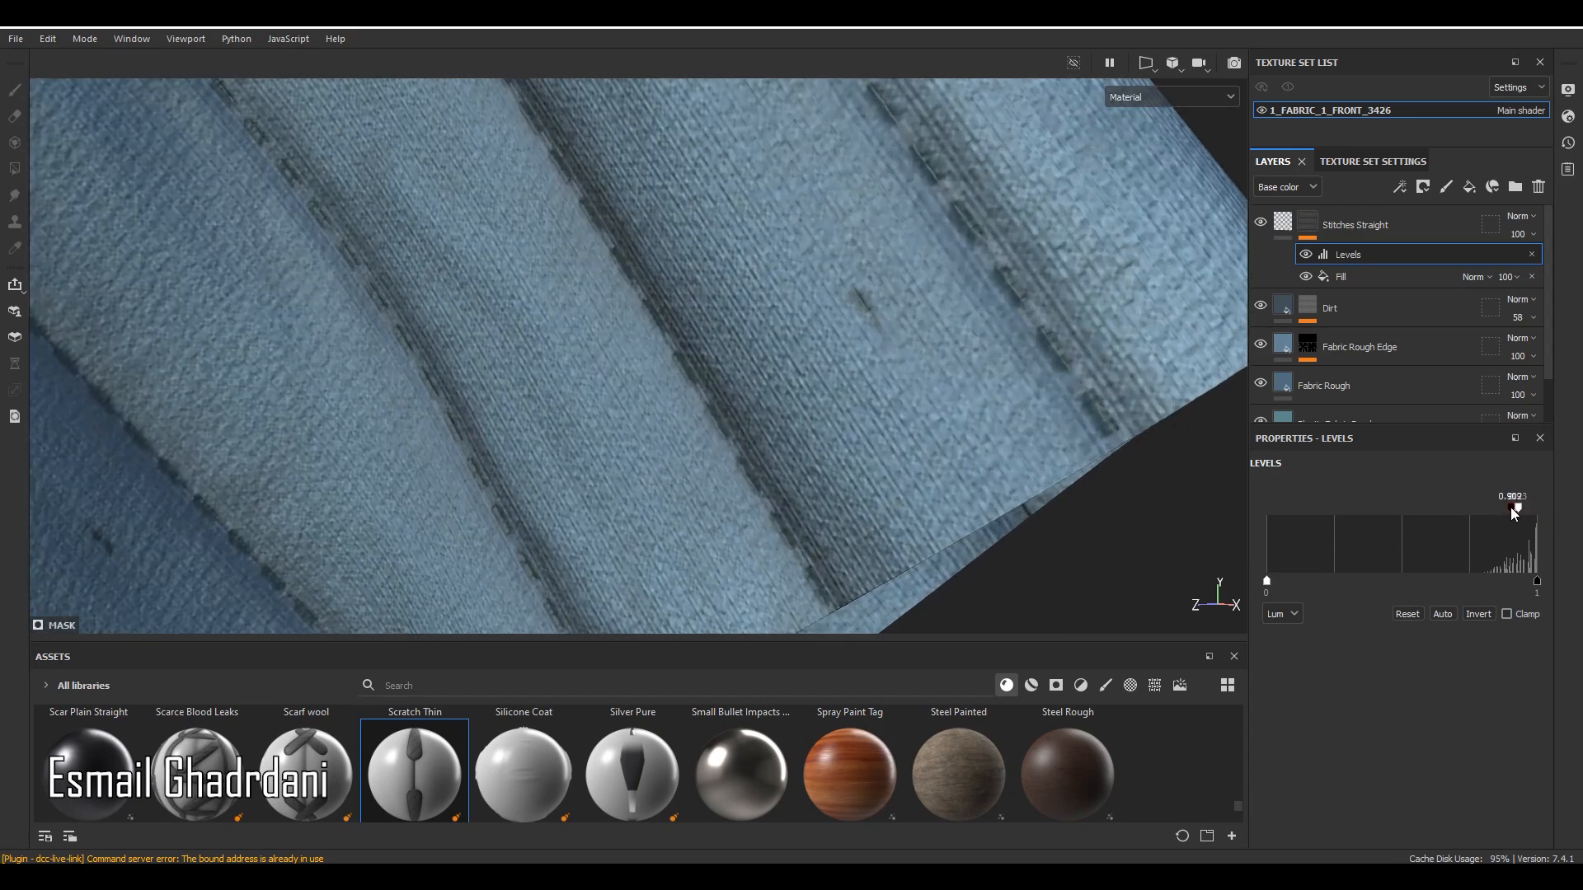
{"action": "scroll", "coordinate": [1048, 418], "scroll_direction": "down", "scroll_amount": 5}
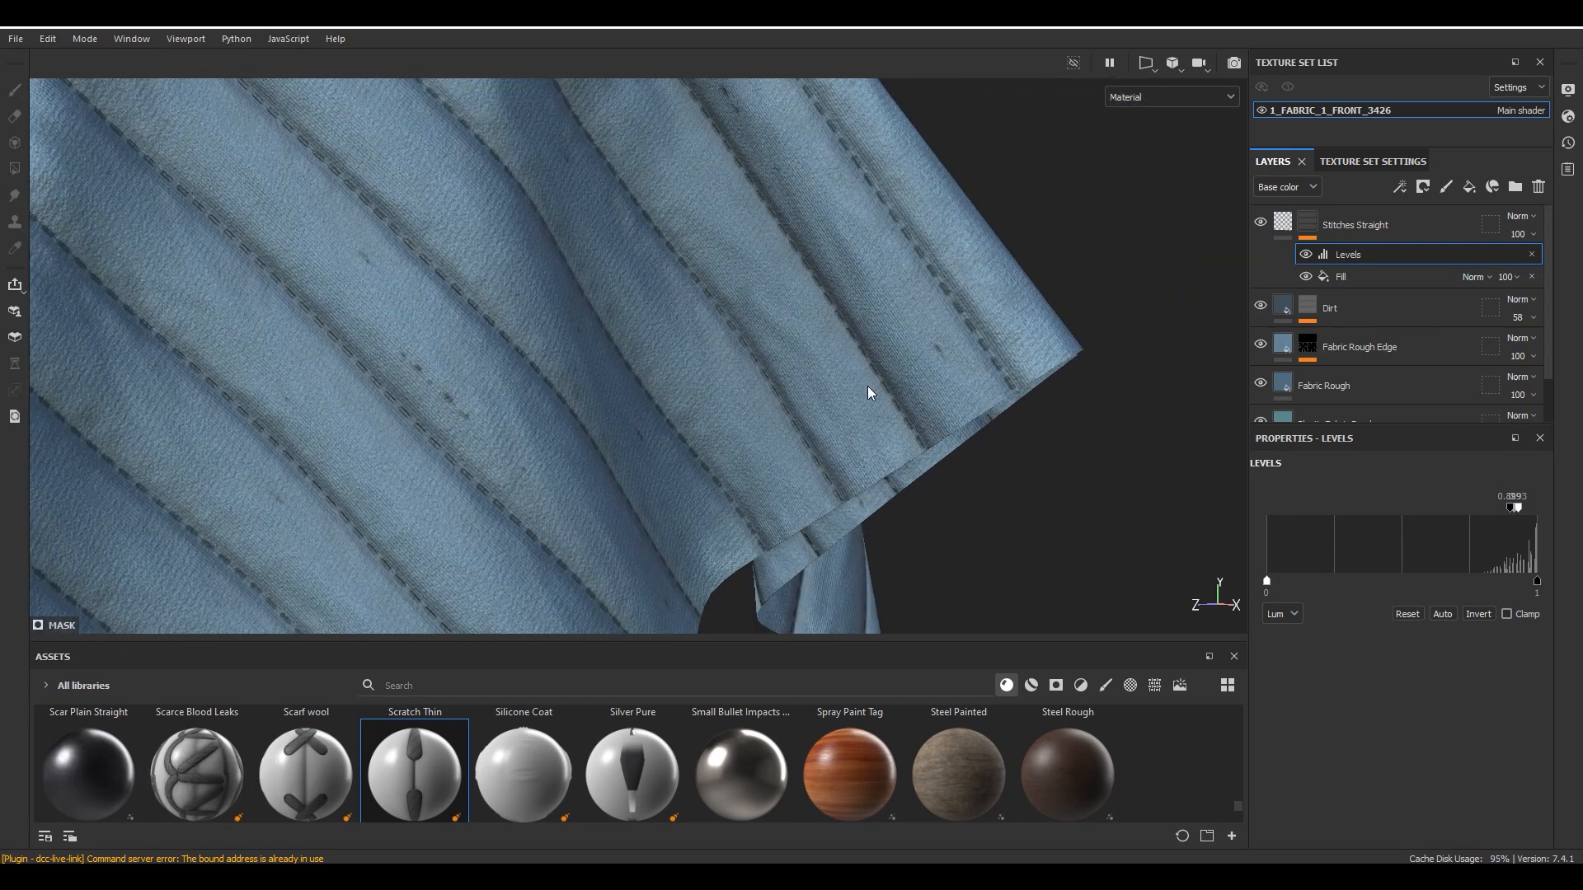
{"action": "scroll", "coordinate": [973, 323], "scroll_direction": "down", "scroll_amount": 3}
{"action": "scroll", "coordinate": [938, 280], "scroll_direction": "down", "scroll_amount": 3}
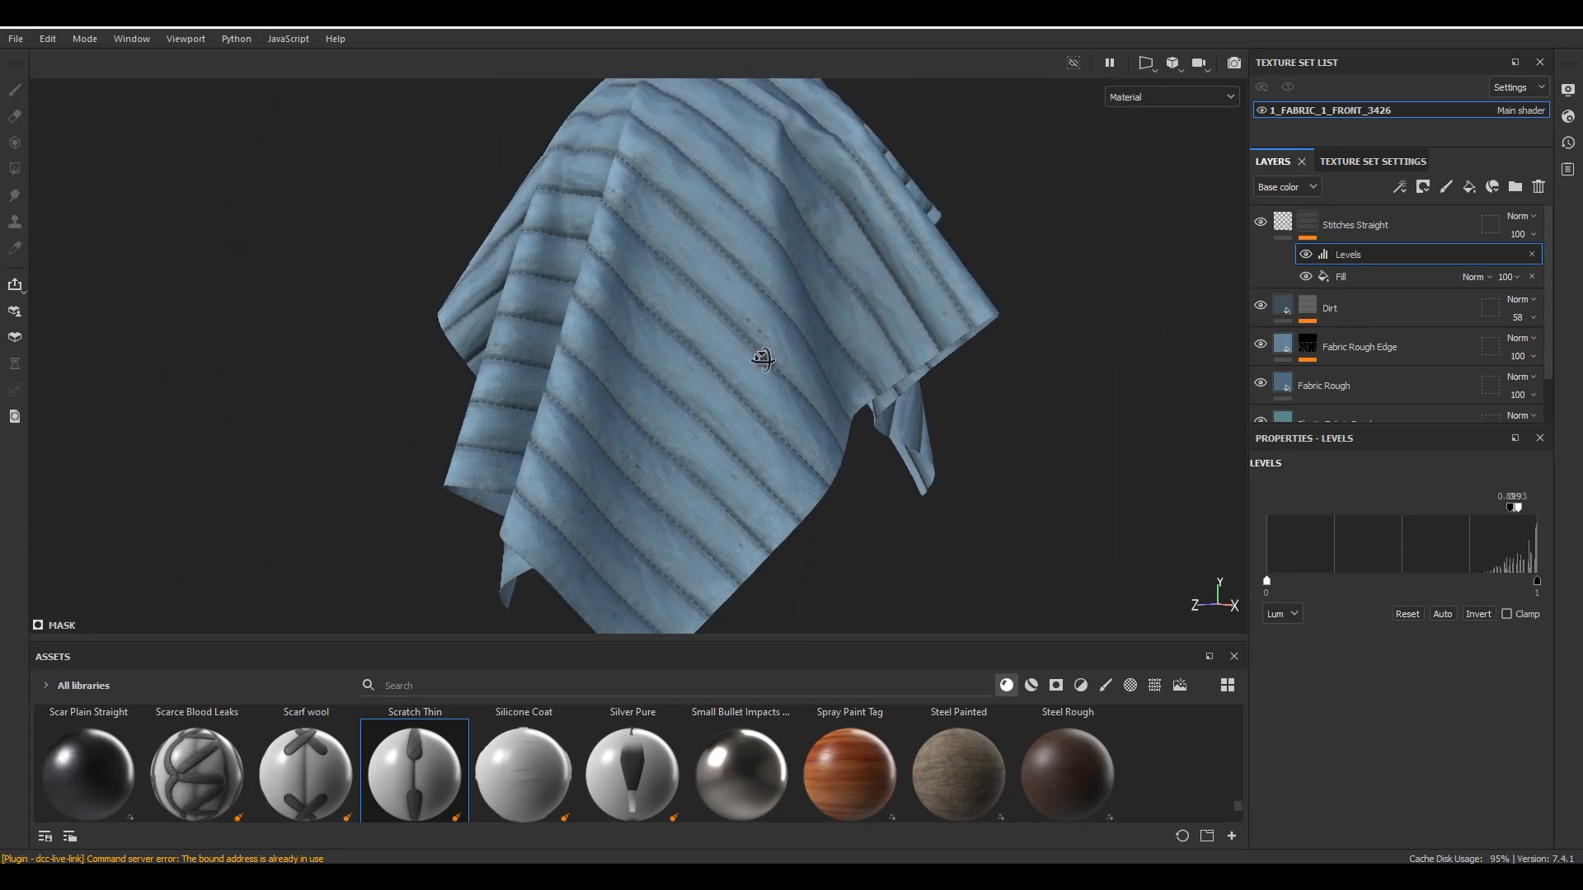
{"action": "scroll", "coordinate": [736, 336], "scroll_direction": "up", "scroll_amount": 4}
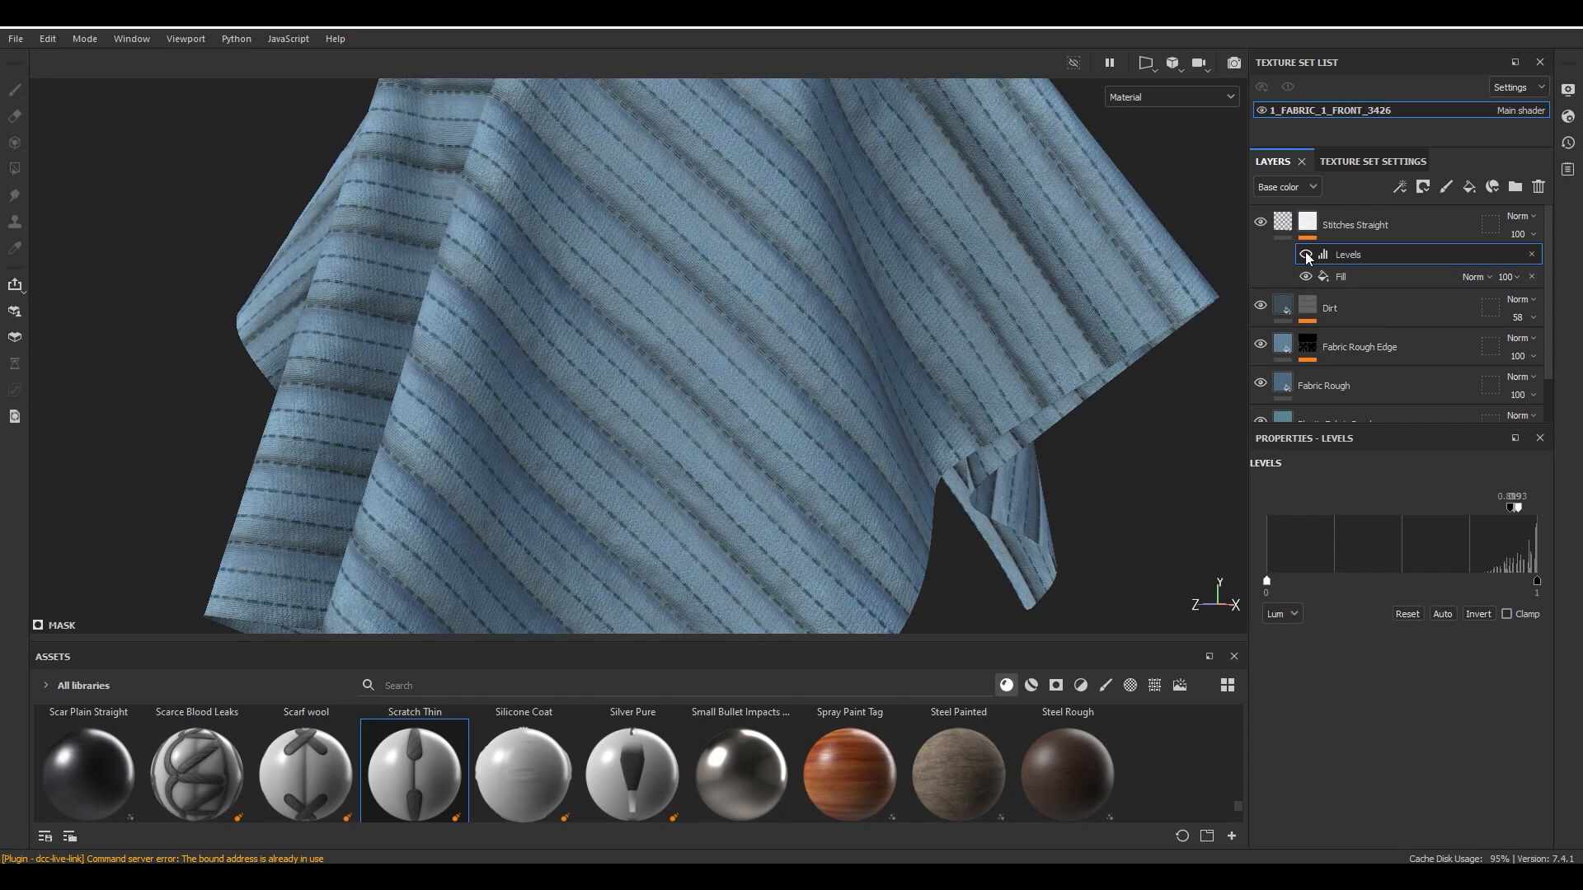
{"action": "scroll", "coordinate": [846, 260], "scroll_direction": "up", "scroll_amount": 10}
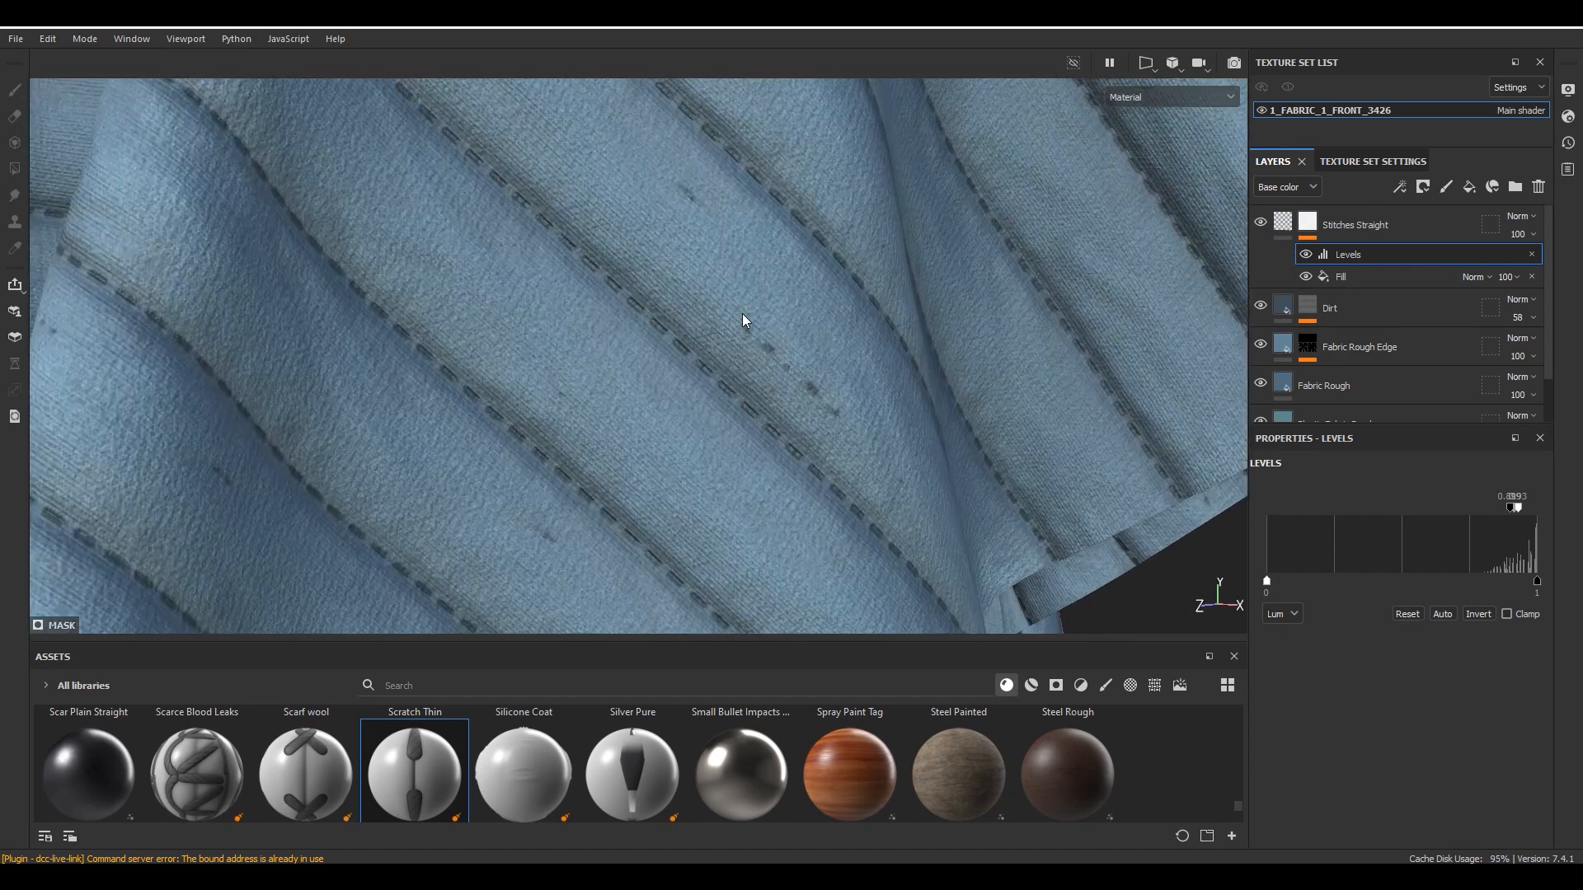
Add a second Levels effect above the first one in the Stitches Straight mask.
{"action": "left_click", "coordinate": [1400, 189]}
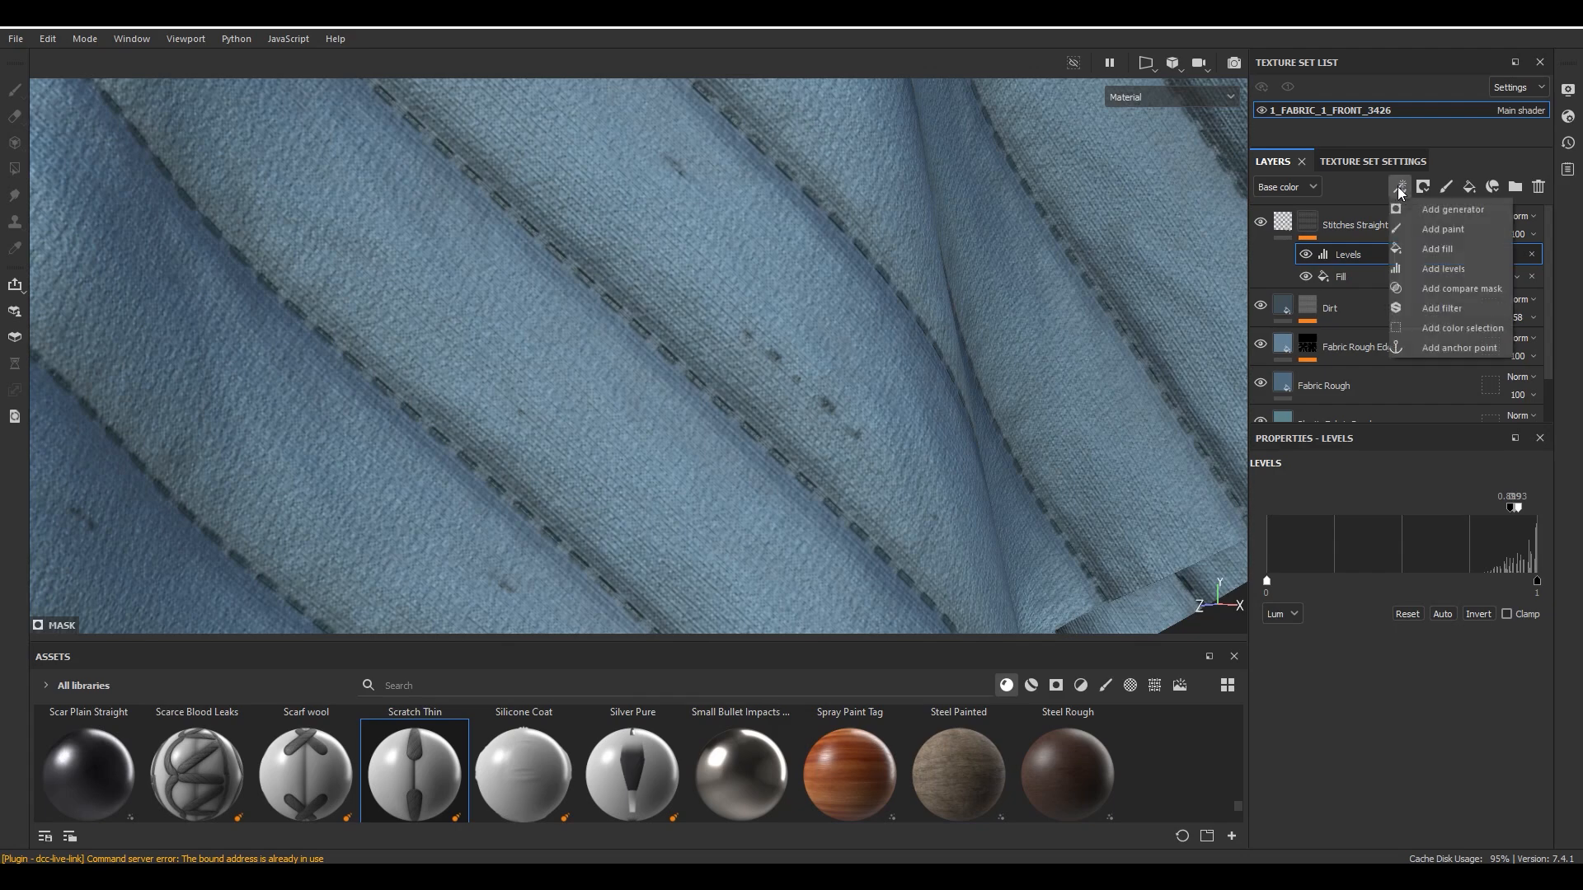
{"action": "left_click", "coordinate": [1439, 269]}
{"action": "scroll", "coordinate": [966, 429], "scroll_direction": "down", "scroll_amount": 4}
{"action": "left_click_drag", "start_coordinate": [965, 453], "coordinate": [943, 459], "text": "alt"}
{"action": "scroll", "coordinate": [943, 459], "scroll_direction": "up", "scroll_amount": 2}
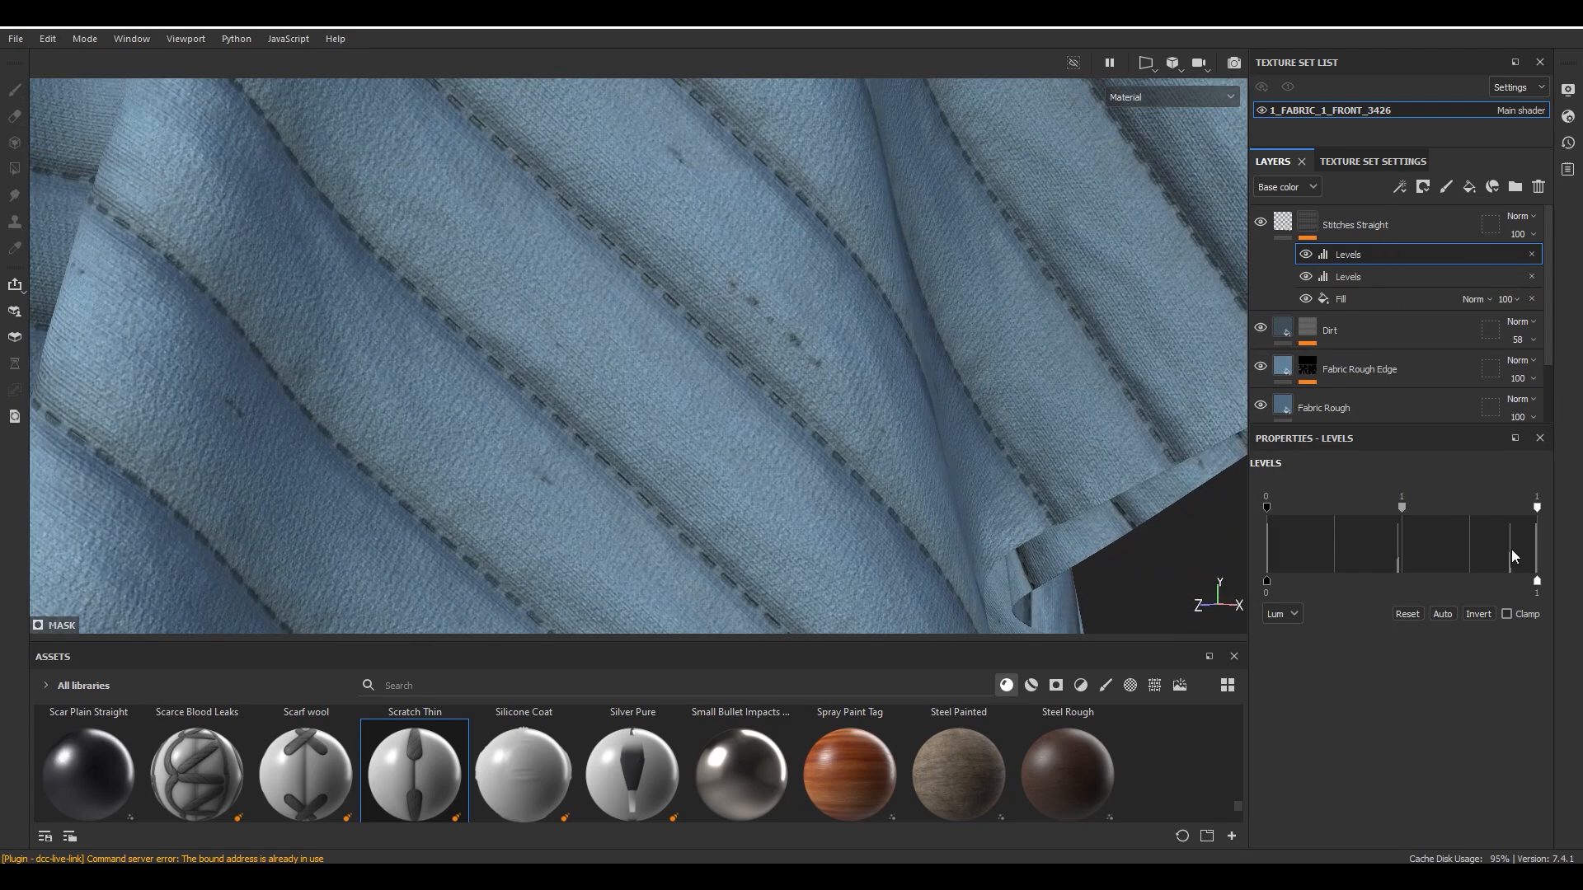
Set the second Levels effect's input black point to 0.381 and its midtone to about 13.19, keeping the white point at 1.
{"action": "left_click_drag", "start_coordinate": [1539, 508], "coordinate": [1582, 511]}
{"action": "left_click_drag", "start_coordinate": [1272, 511], "coordinate": [1368, 512]}
{"action": "left_click_drag", "start_coordinate": [1371, 583], "coordinate": [1217, 586]}
{"action": "left_click", "coordinate": [1453, 507]}
{"action": "mouse_move", "coordinate": [1516, 516]}
{"action": "left_mouse_down"}
{"action": "mouse_move", "coordinate": [1473, 520]}
{"action": "mouse_move", "coordinate": [1520, 521]}
{"action": "left_mouse_up"}
Examine the masked stitches close up and across the whole cloth from several sides.
{"action": "scroll", "coordinate": [808, 289], "scroll_direction": "down", "scroll_amount": 10}
{"action": "left_click_drag", "start_coordinate": [808, 289], "coordinate": [642, 252], "text": "alt"}
{"action": "scroll", "coordinate": [801, 318], "scroll_direction": "up", "scroll_amount": 12}
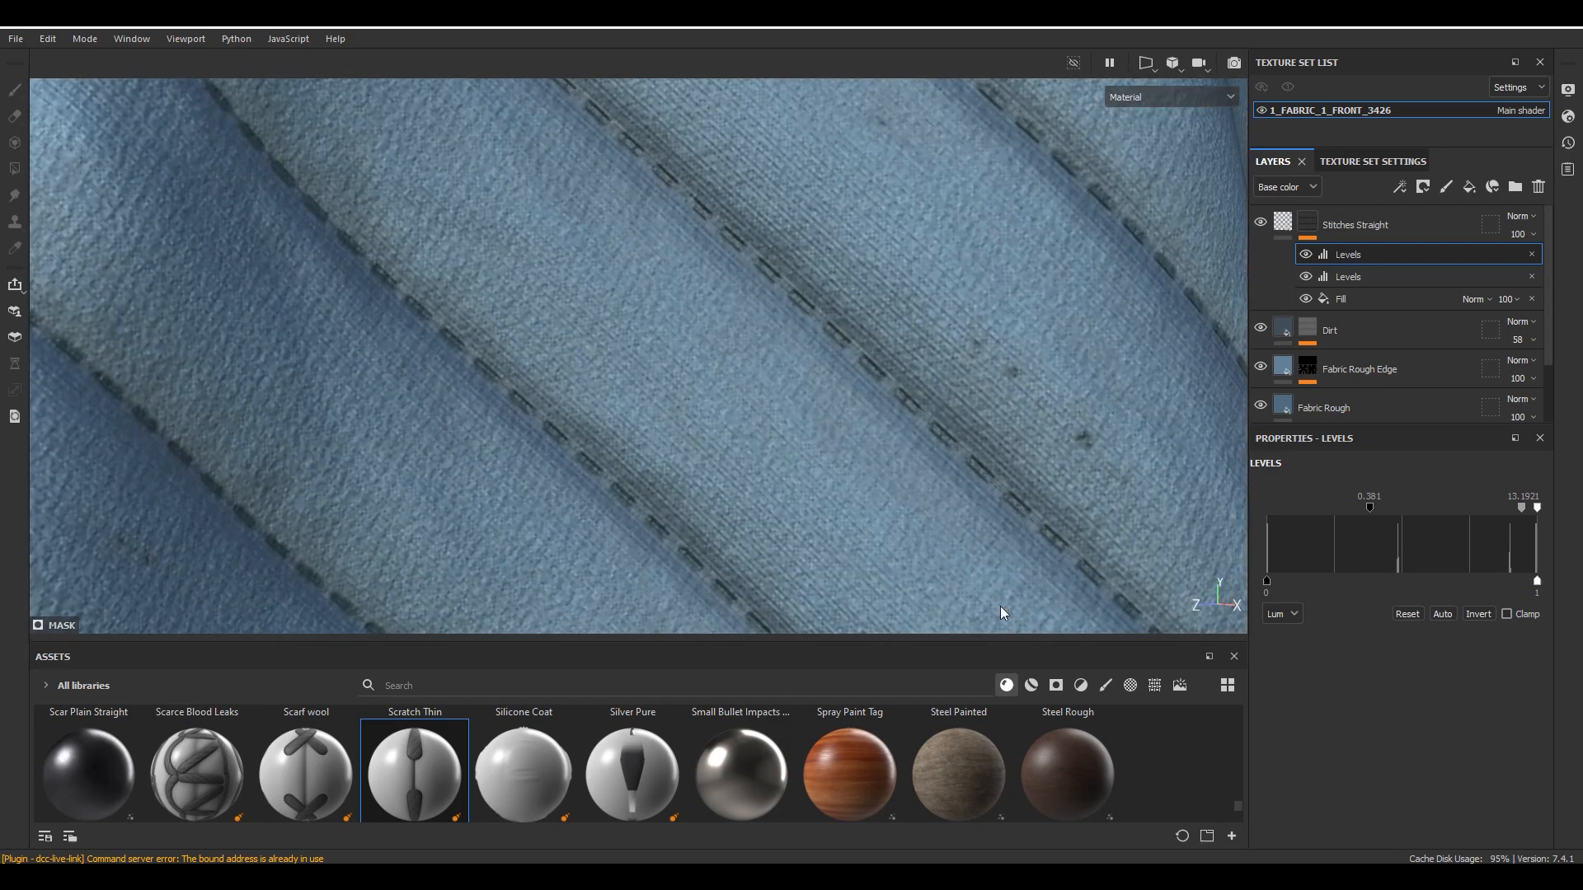
{"action": "scroll", "coordinate": [807, 339], "scroll_direction": "down", "scroll_amount": 6}
{"action": "scroll", "coordinate": [877, 388], "scroll_direction": "up", "scroll_amount": 5}
{"action": "scroll", "coordinate": [818, 220], "scroll_direction": "down", "scroll_amount": 5}
{"action": "scroll", "coordinate": [818, 220], "scroll_direction": "down", "scroll_amount": 5}
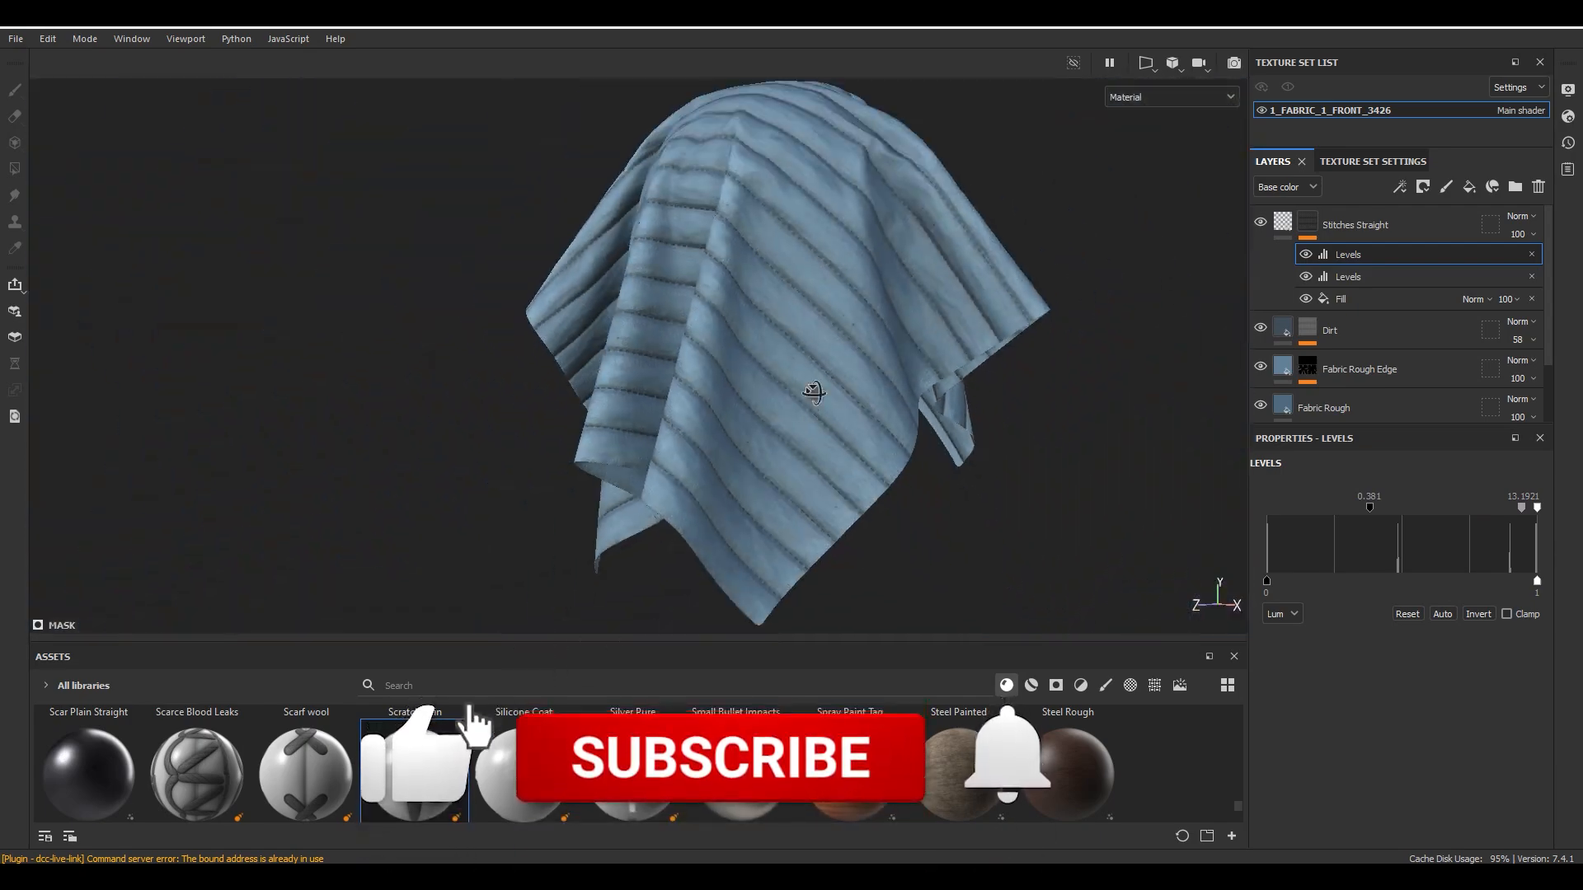
{"action": "left_click_drag", "start_coordinate": [813, 404], "coordinate": [1025, 400], "text": "alt"}
{"action": "scroll", "coordinate": [734, 474], "scroll_direction": "up", "scroll_amount": 10}
{"action": "left_click_drag", "start_coordinate": [873, 482], "coordinate": [851, 463], "text": "alt"}
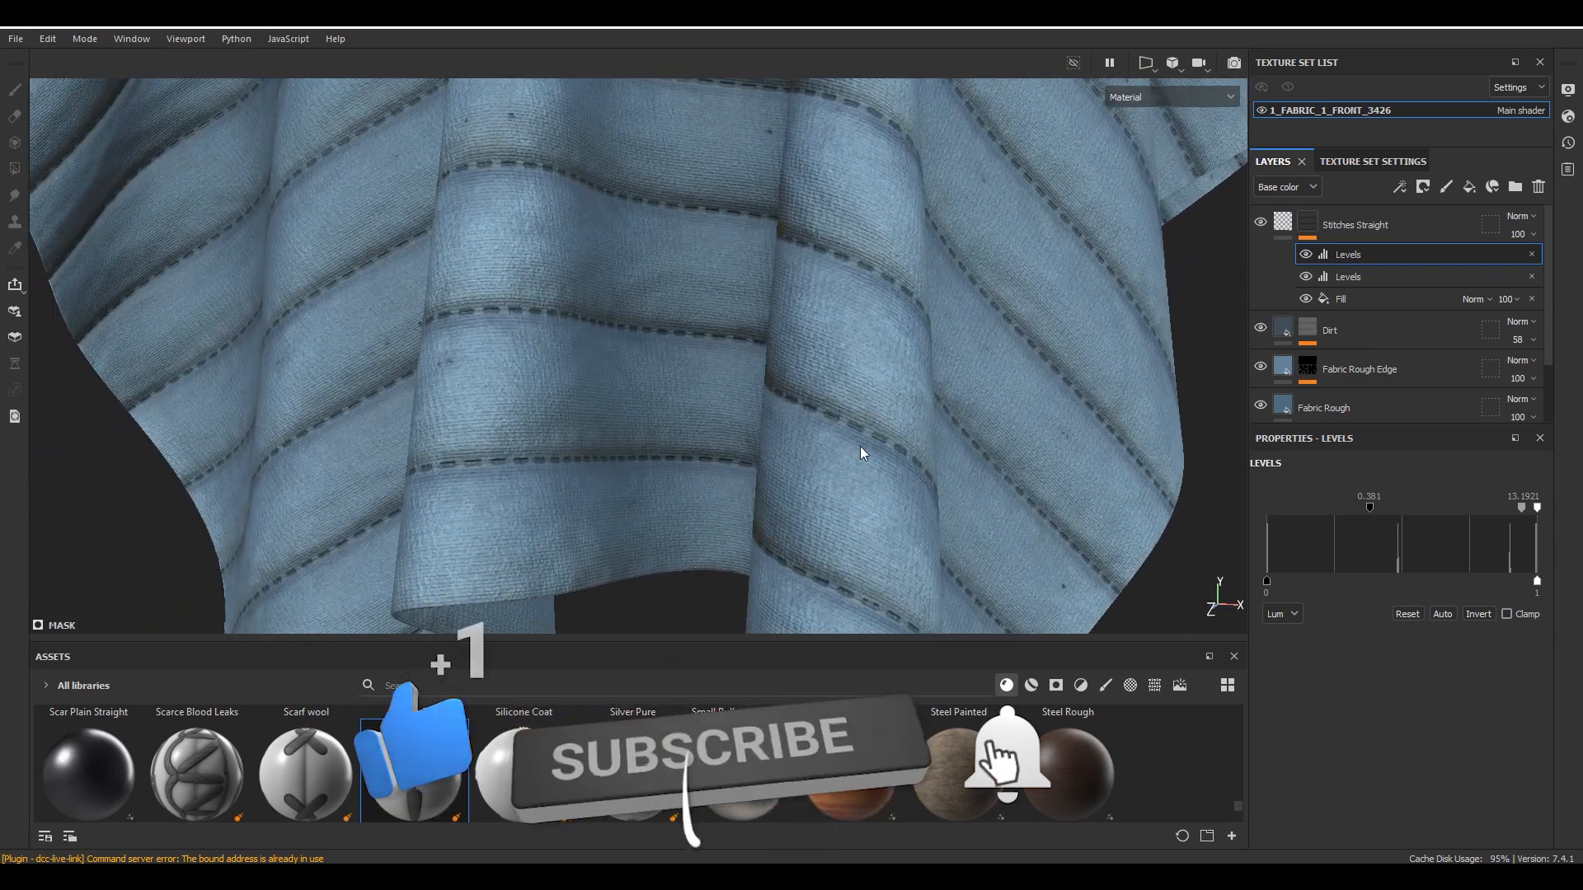
{"action": "scroll", "coordinate": [852, 463], "scroll_direction": "up", "scroll_amount": 5}
Set the Stitches Straight material's Height Range to 0.67.
{"action": "left_click", "coordinate": [1283, 222]}
{"action": "scroll", "coordinate": [1434, 712], "scroll_direction": "down", "scroll_amount": 5}
{"action": "left_click_drag", "start_coordinate": [1424, 775], "coordinate": [1447, 775]}
{"action": "scroll", "coordinate": [739, 394], "scroll_direction": "down", "scroll_amount": 4}
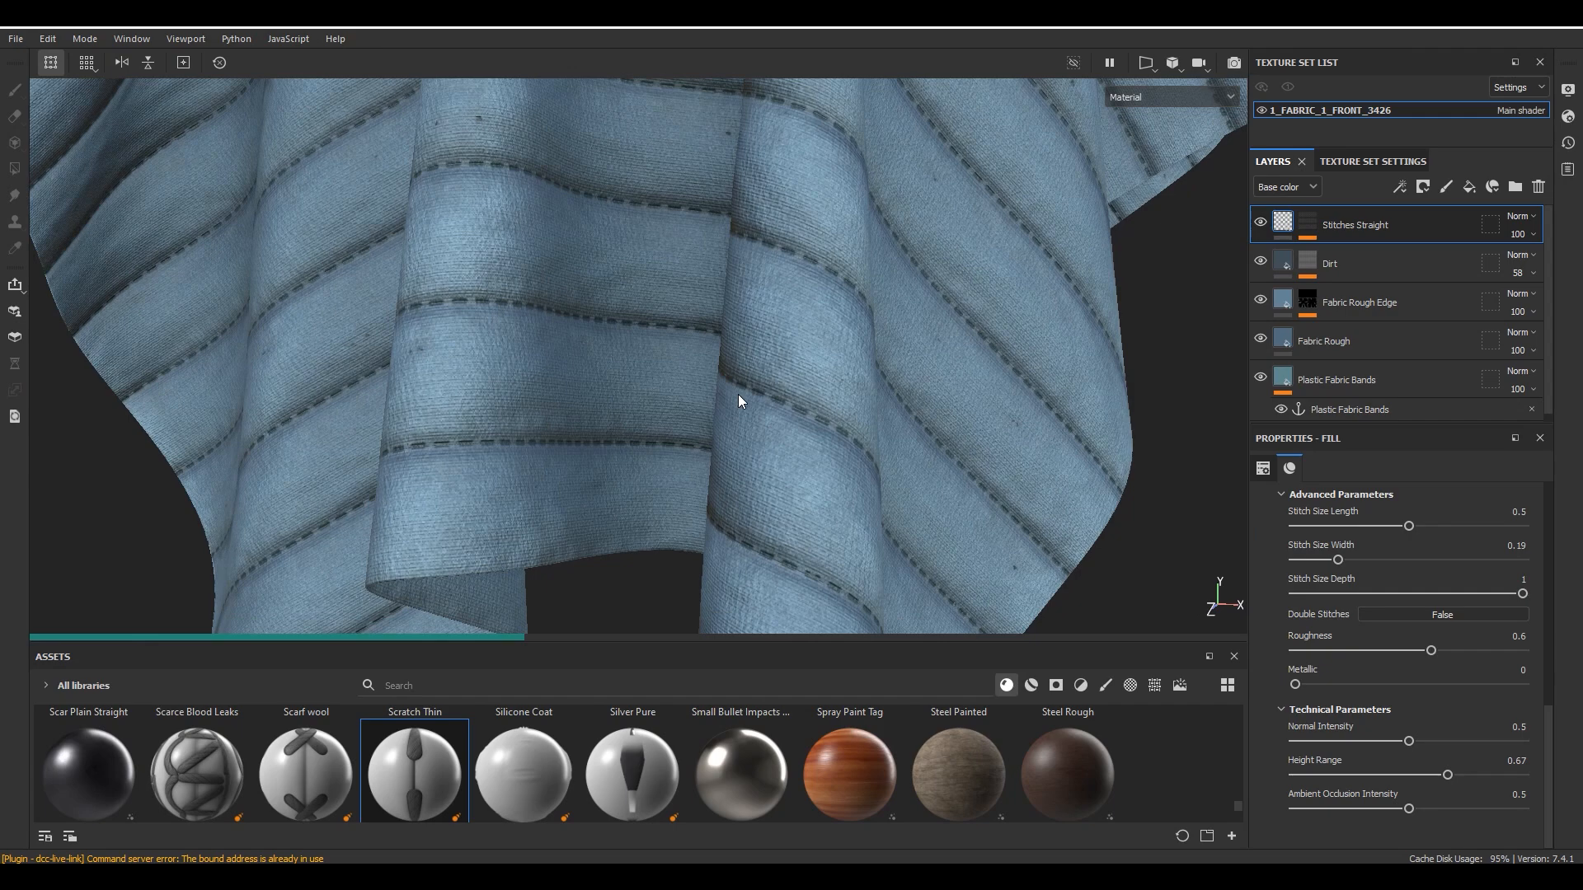
{"action": "left_click_drag", "start_coordinate": [738, 394], "coordinate": [779, 412], "text": "alt"}
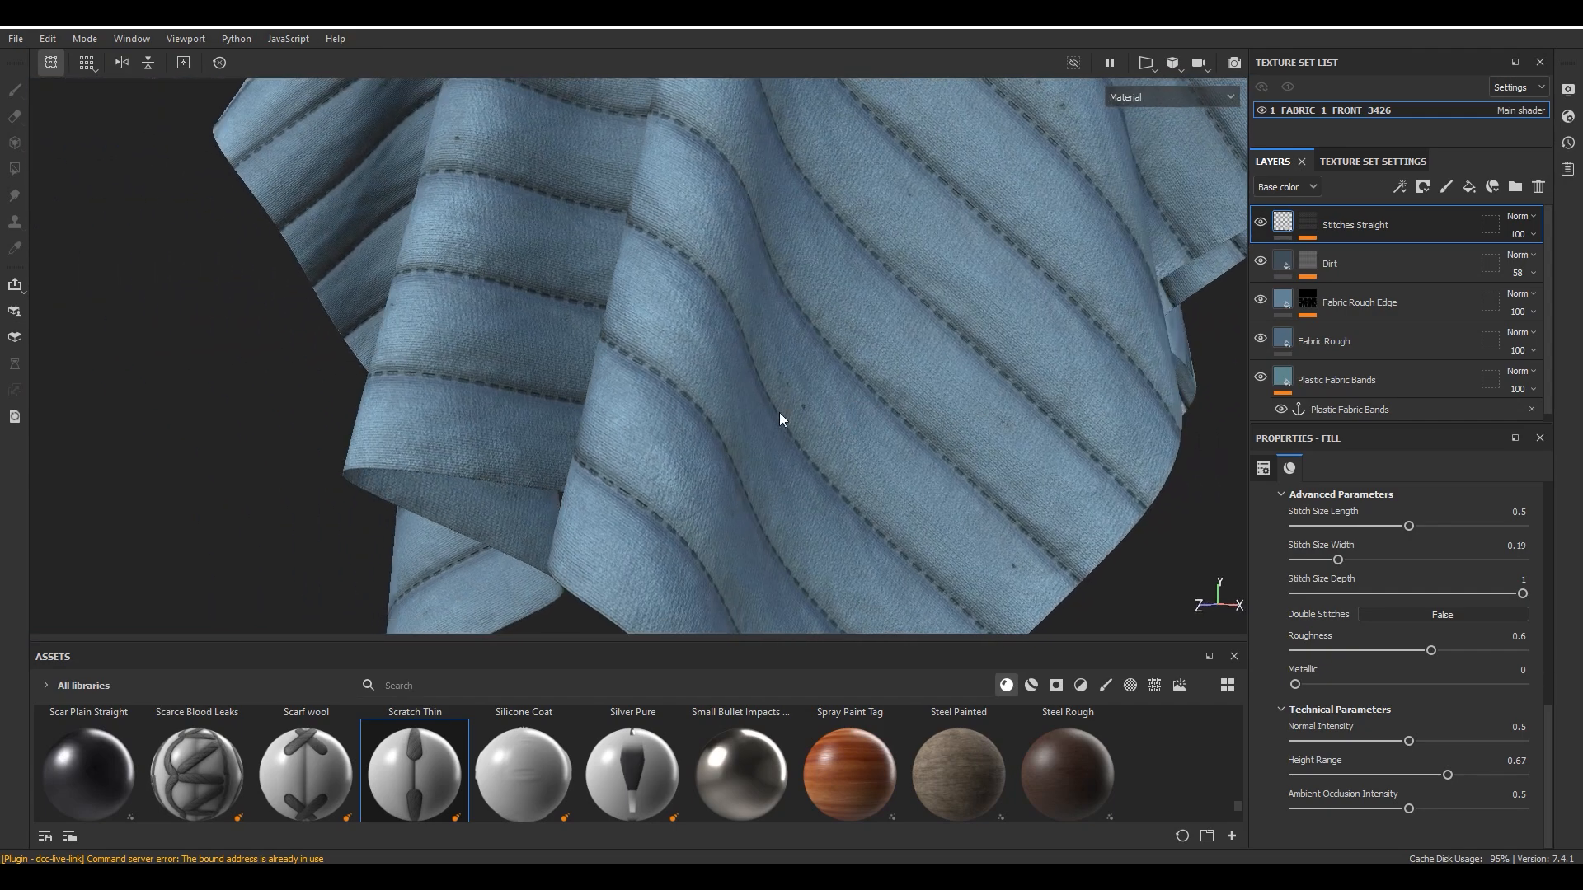
Set the Stitches Straight material's Stitch Size Width to 0.1 and check the thinner stitches on the cloth.
{"action": "scroll", "coordinate": [666, 372], "scroll_direction": "up", "scroll_amount": 4}
{"action": "scroll", "coordinate": [1396, 655], "scroll_direction": "up", "scroll_amount": 2}
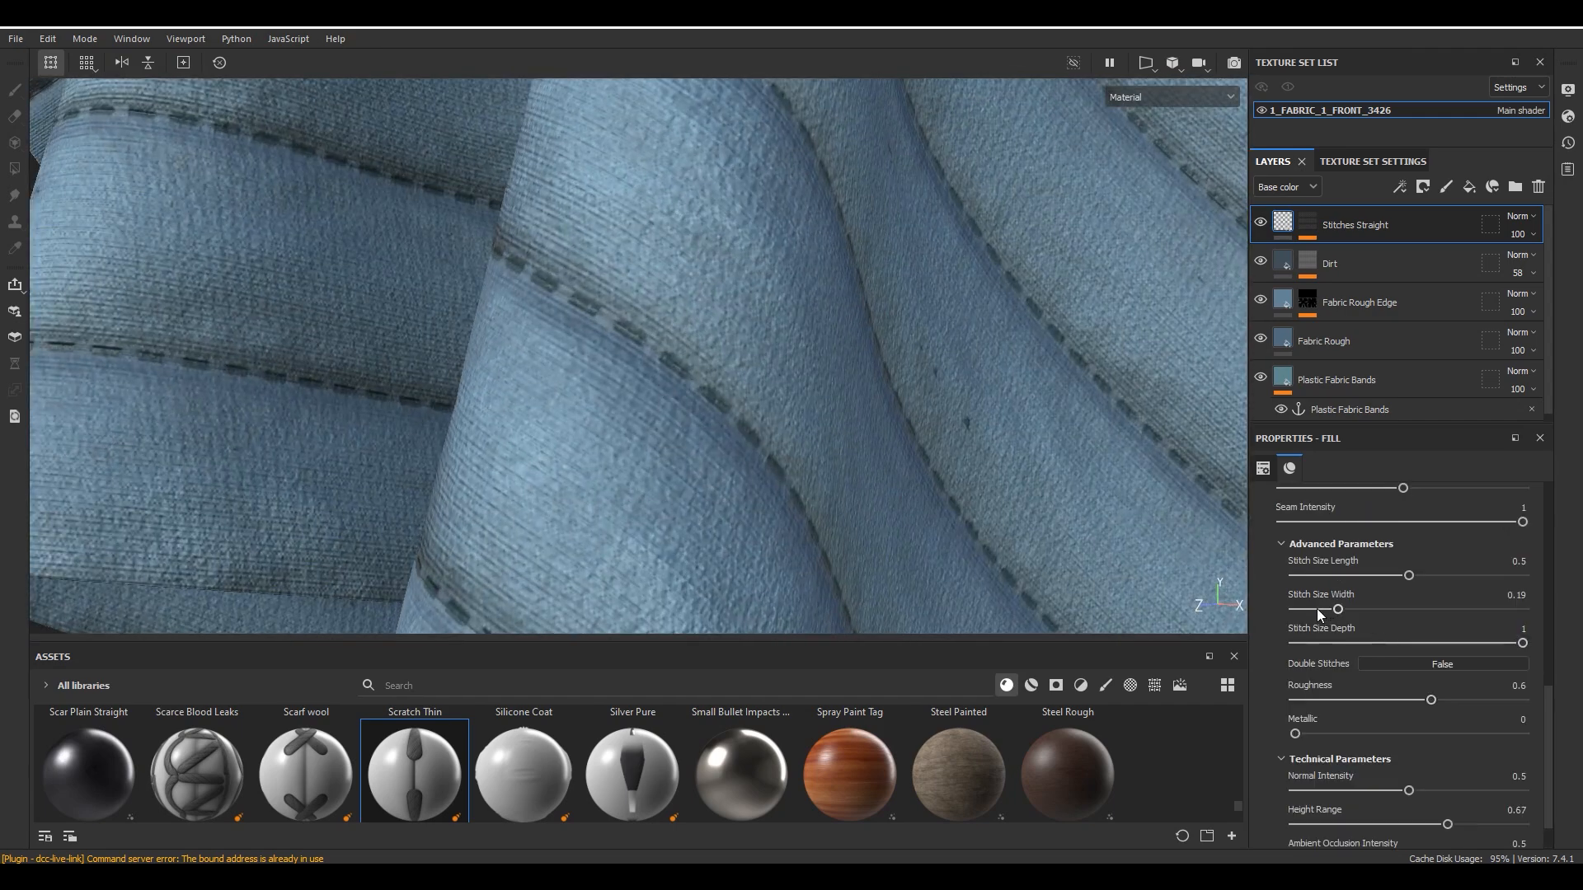
{"action": "left_click", "coordinate": [1317, 609]}
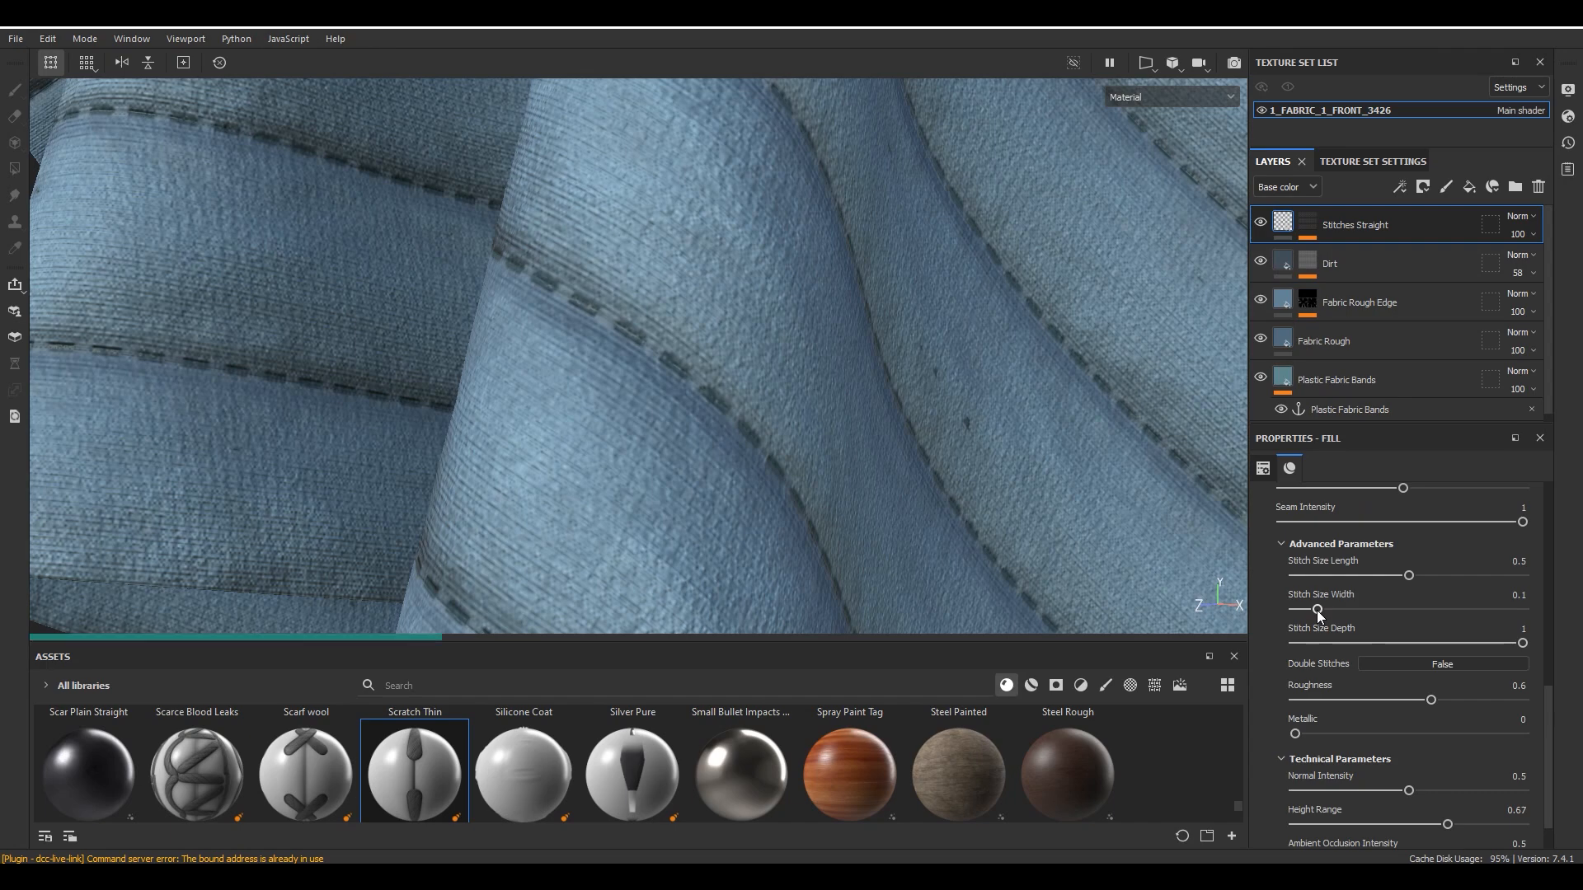
{"action": "scroll", "coordinate": [775, 407], "scroll_direction": "down", "scroll_amount": 8}
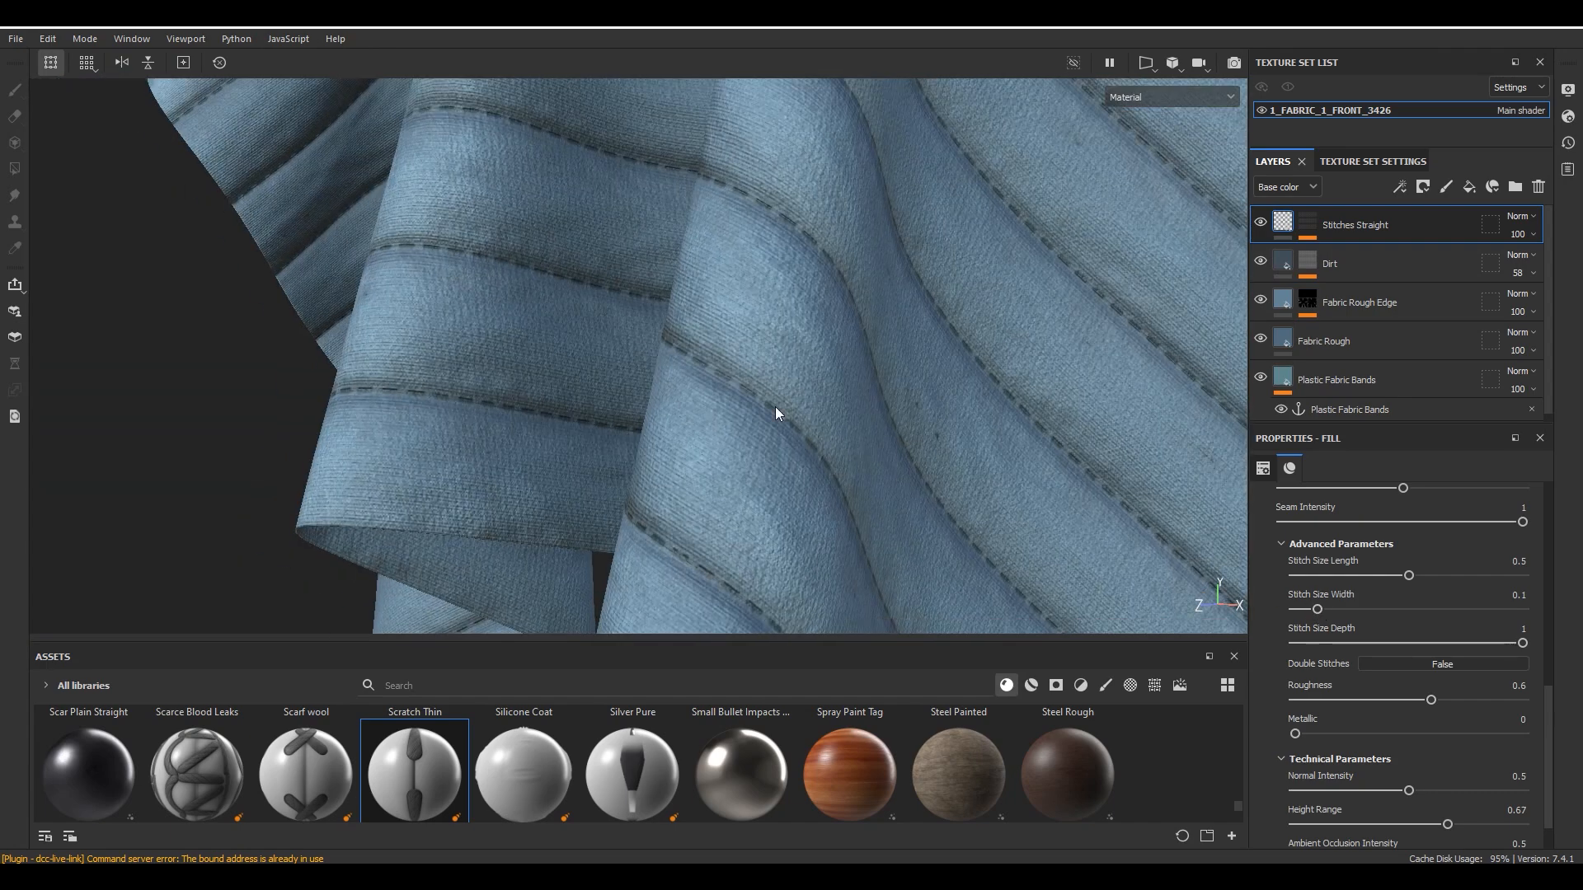
{"action": "left_click_drag", "start_coordinate": [996, 450], "coordinate": [943, 449], "text": "alt"}
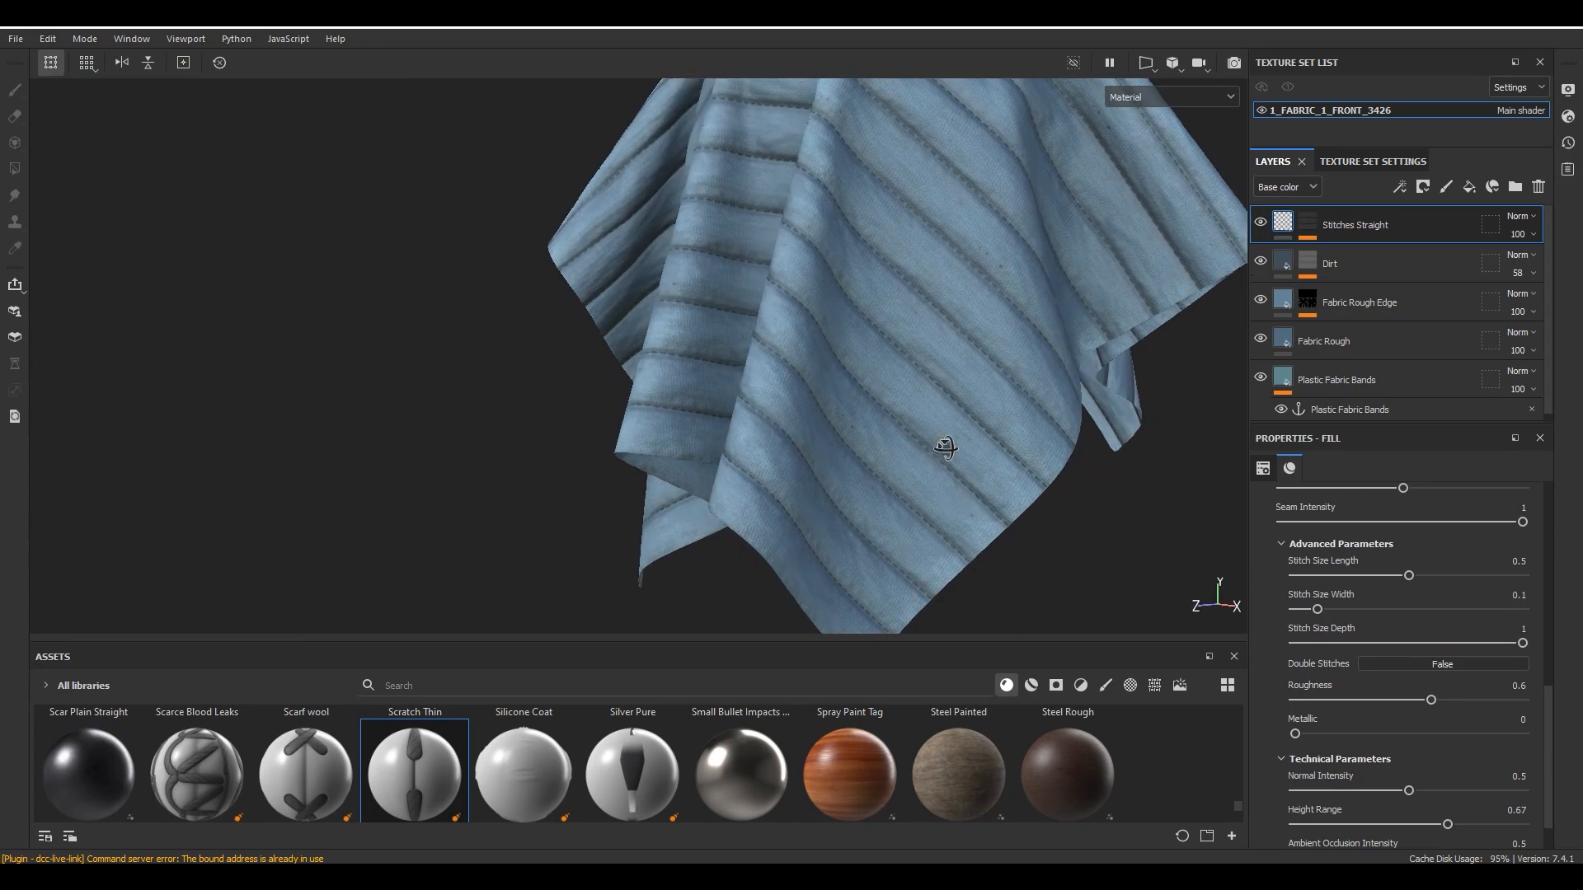
{"action": "scroll", "coordinate": [1022, 389], "scroll_direction": "up", "scroll_amount": 6}
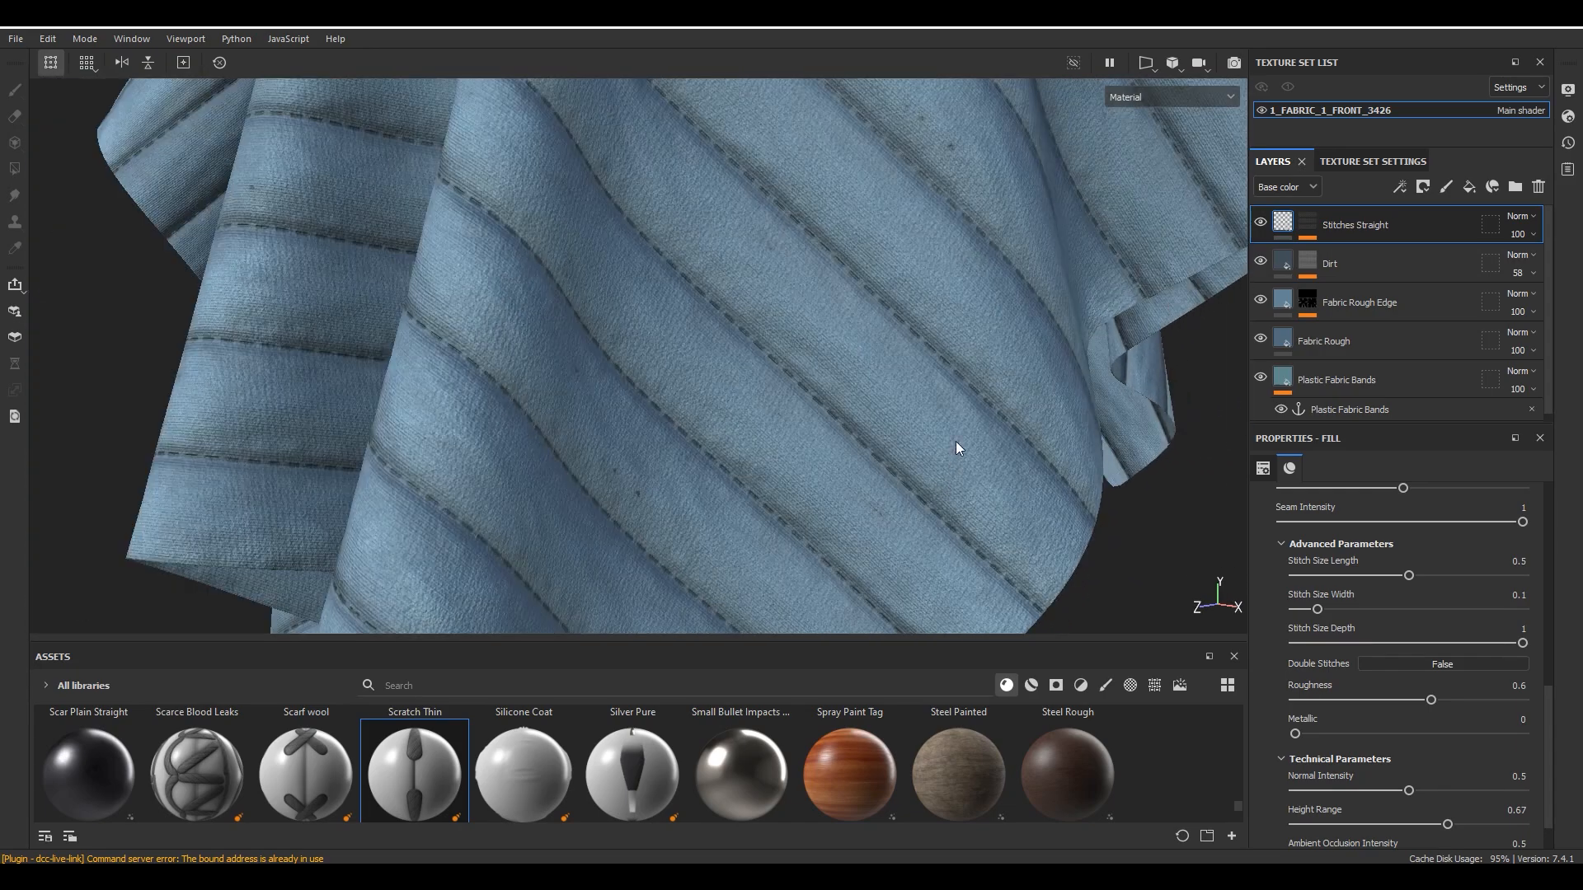
Raise the Stitches Straight material's Ambient Occlusion Intensity to 0.84.
{"action": "scroll", "coordinate": [972, 369], "scroll_direction": "up", "scroll_amount": 3}
{"action": "left_click", "coordinate": [1307, 222]}
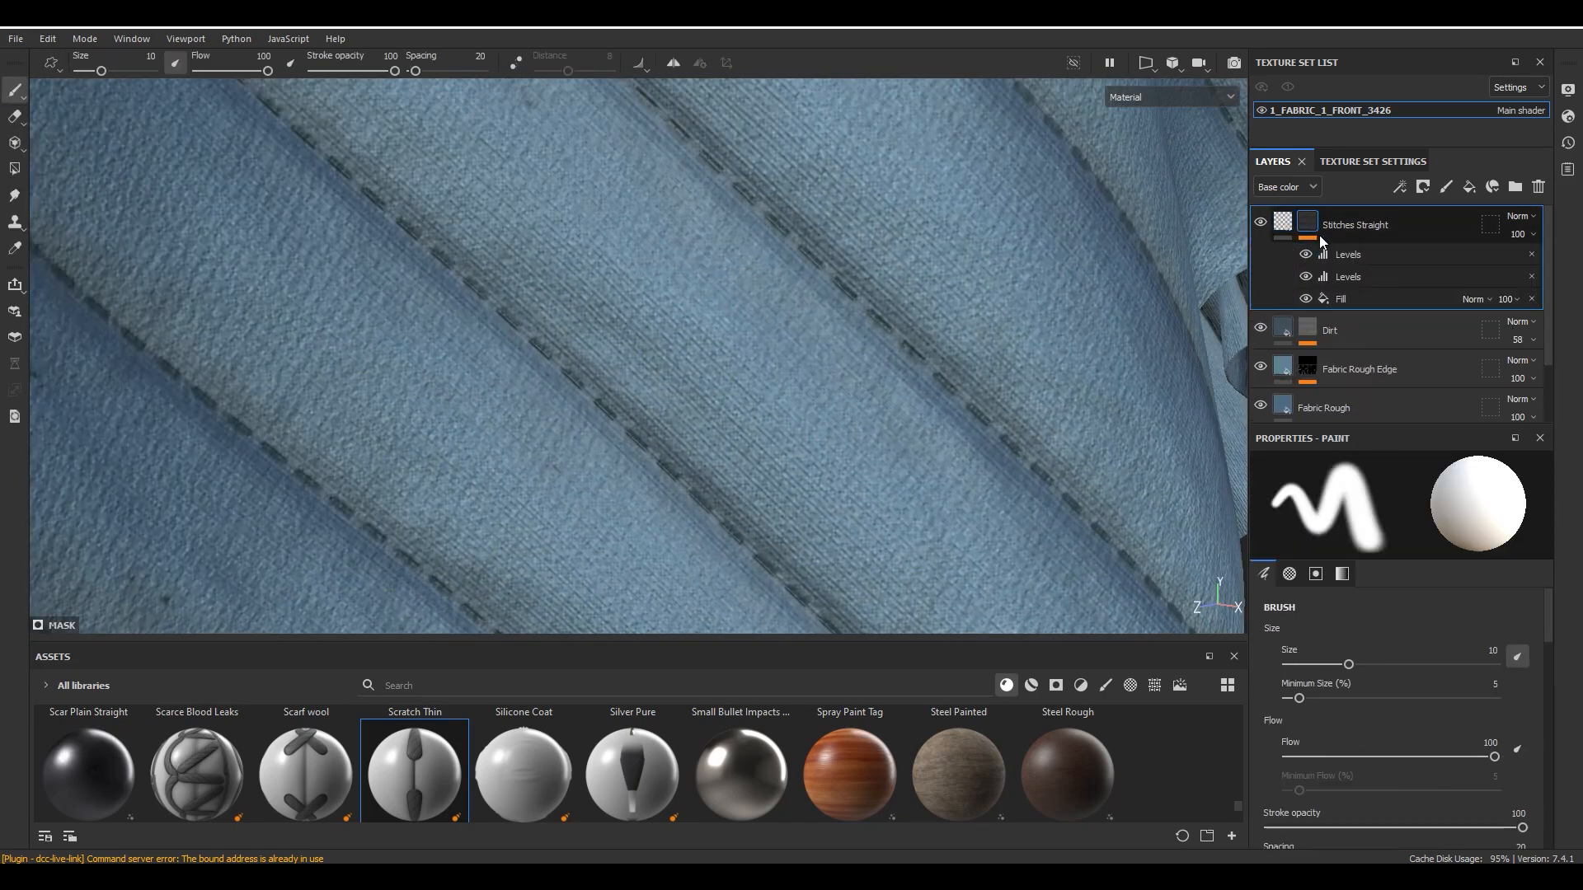
{"action": "left_click", "coordinate": [1283, 224]}
{"action": "left_click_drag", "start_coordinate": [1544, 688], "coordinate": [1551, 823]}
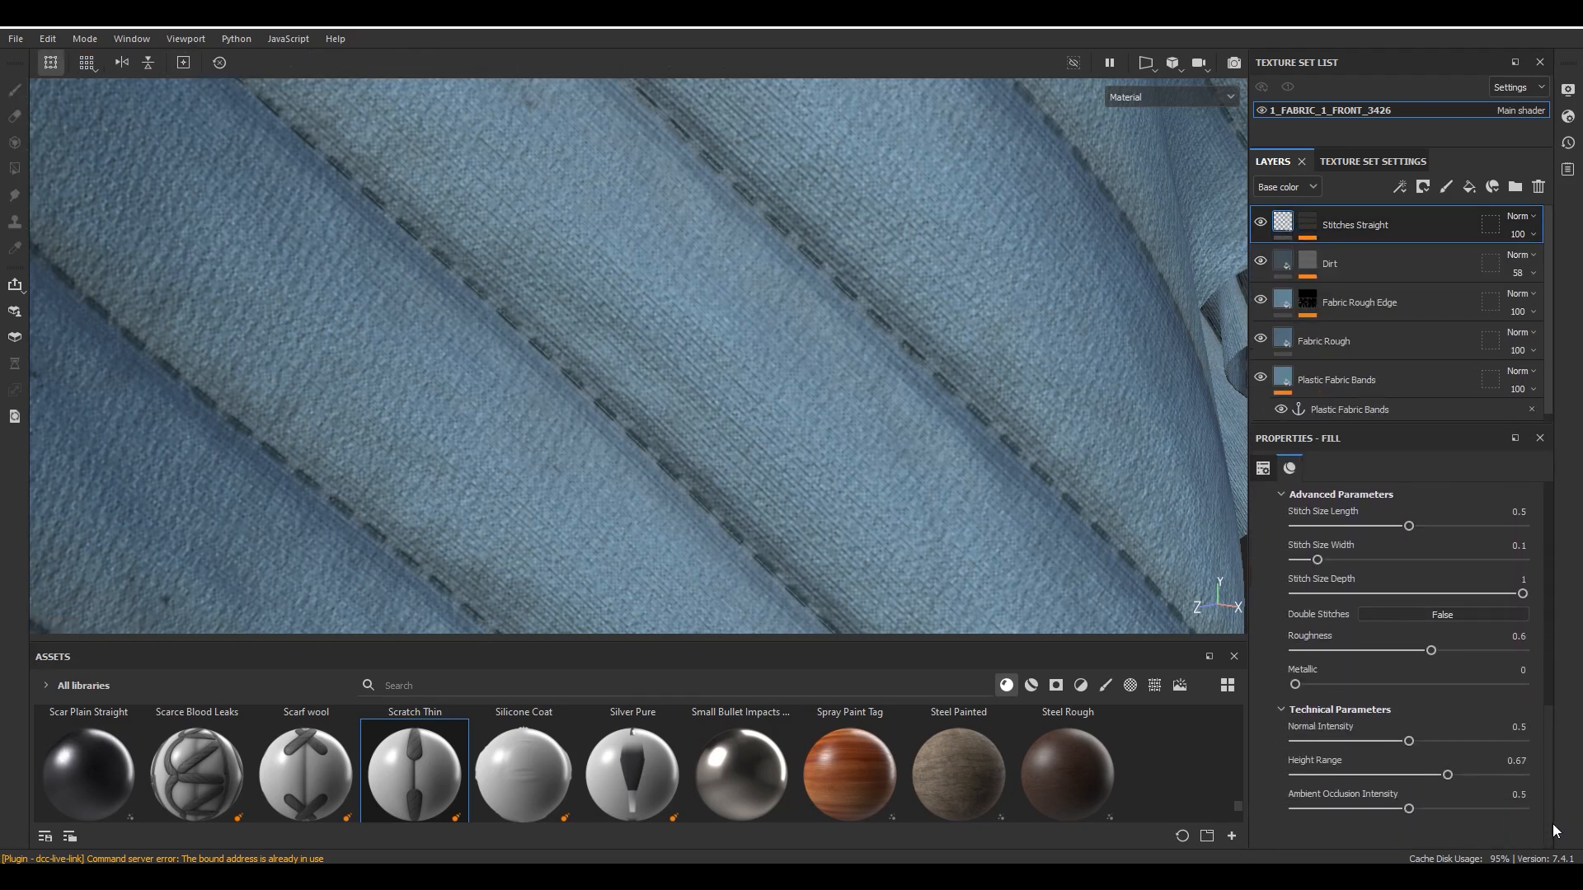
{"action": "left_click", "coordinate": [1436, 808]}
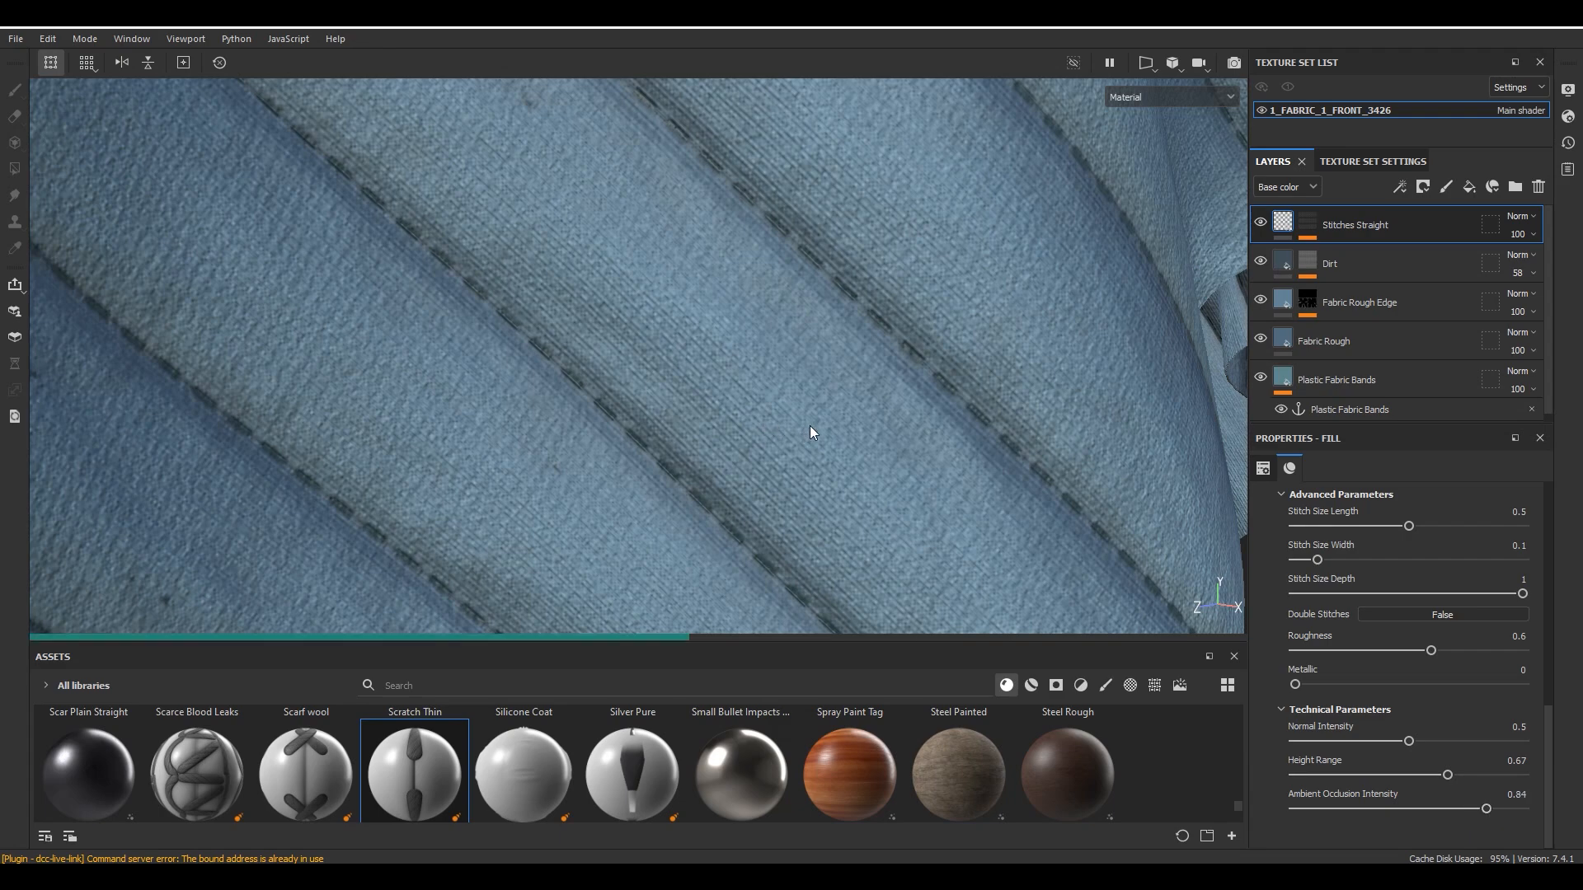
Examine the stitched cloth up close and as a whole, comparing it with the Stitches Straight layer hidden and shown.
{"action": "scroll", "coordinate": [815, 333], "scroll_direction": "down", "scroll_amount": 6}
{"action": "scroll", "coordinate": [815, 333], "scroll_direction": "down", "scroll_amount": 5}
{"action": "left_click_drag", "start_coordinate": [768, 410], "coordinate": [940, 367], "text": "alt"}
{"action": "scroll", "coordinate": [711, 193], "scroll_direction": "up", "scroll_amount": 6}
{"action": "mouse_move", "coordinate": [711, 193]}
{"action": "left_mouse_down", "text": "alt"}
{"action": "mouse_move", "coordinate": [739, 204]}
{"action": "mouse_move", "coordinate": [724, 198]}
{"action": "left_mouse_up", "text": "alt"}
{"action": "scroll", "coordinate": [726, 199], "scroll_direction": "down", "scroll_amount": 4}
{"action": "scroll", "coordinate": [767, 326], "scroll_direction": "down", "scroll_amount": 3}
{"action": "left_click_drag", "start_coordinate": [773, 354], "coordinate": [770, 348], "text": "alt"}
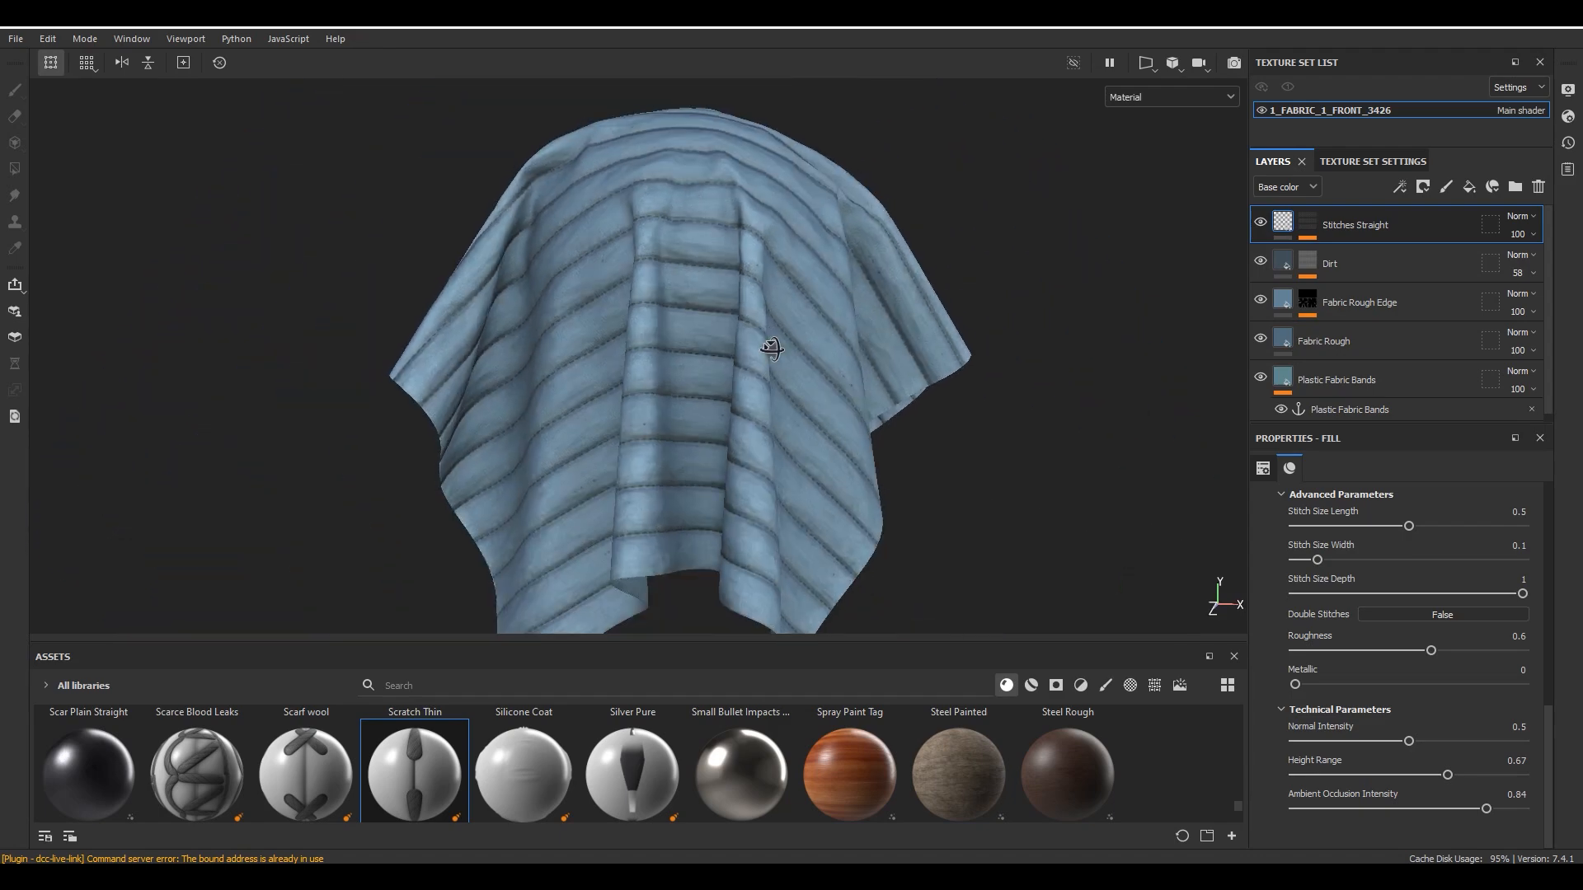
{"action": "left_click", "coordinate": [1260, 224]}
{"action": "left_click", "coordinate": [1260, 224]}
{"action": "scroll", "coordinate": [683, 183], "scroll_direction": "up", "scroll_amount": 3}
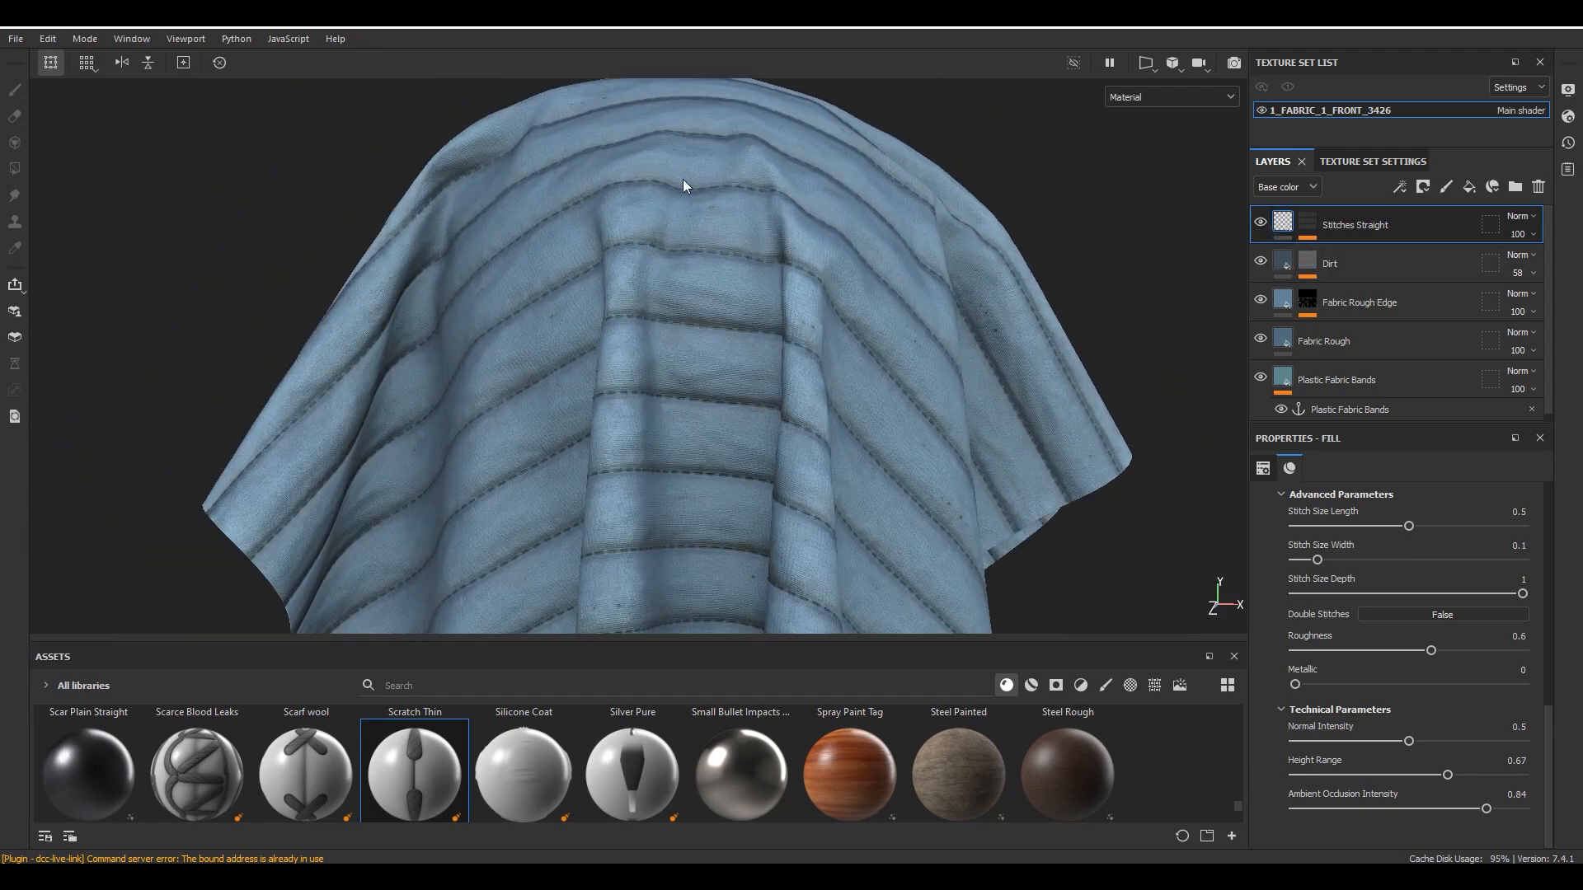
Compare the cloth with the Dirt layer hidden and shown, and lower that layer's opacity to 43.
{"action": "left_click", "coordinate": [1260, 262]}
{"action": "left_click", "coordinate": [1260, 262]}
{"action": "left_click", "coordinate": [1520, 274]}
{"action": "left_click_drag", "start_coordinate": [1547, 304], "coordinate": [1535, 304]}
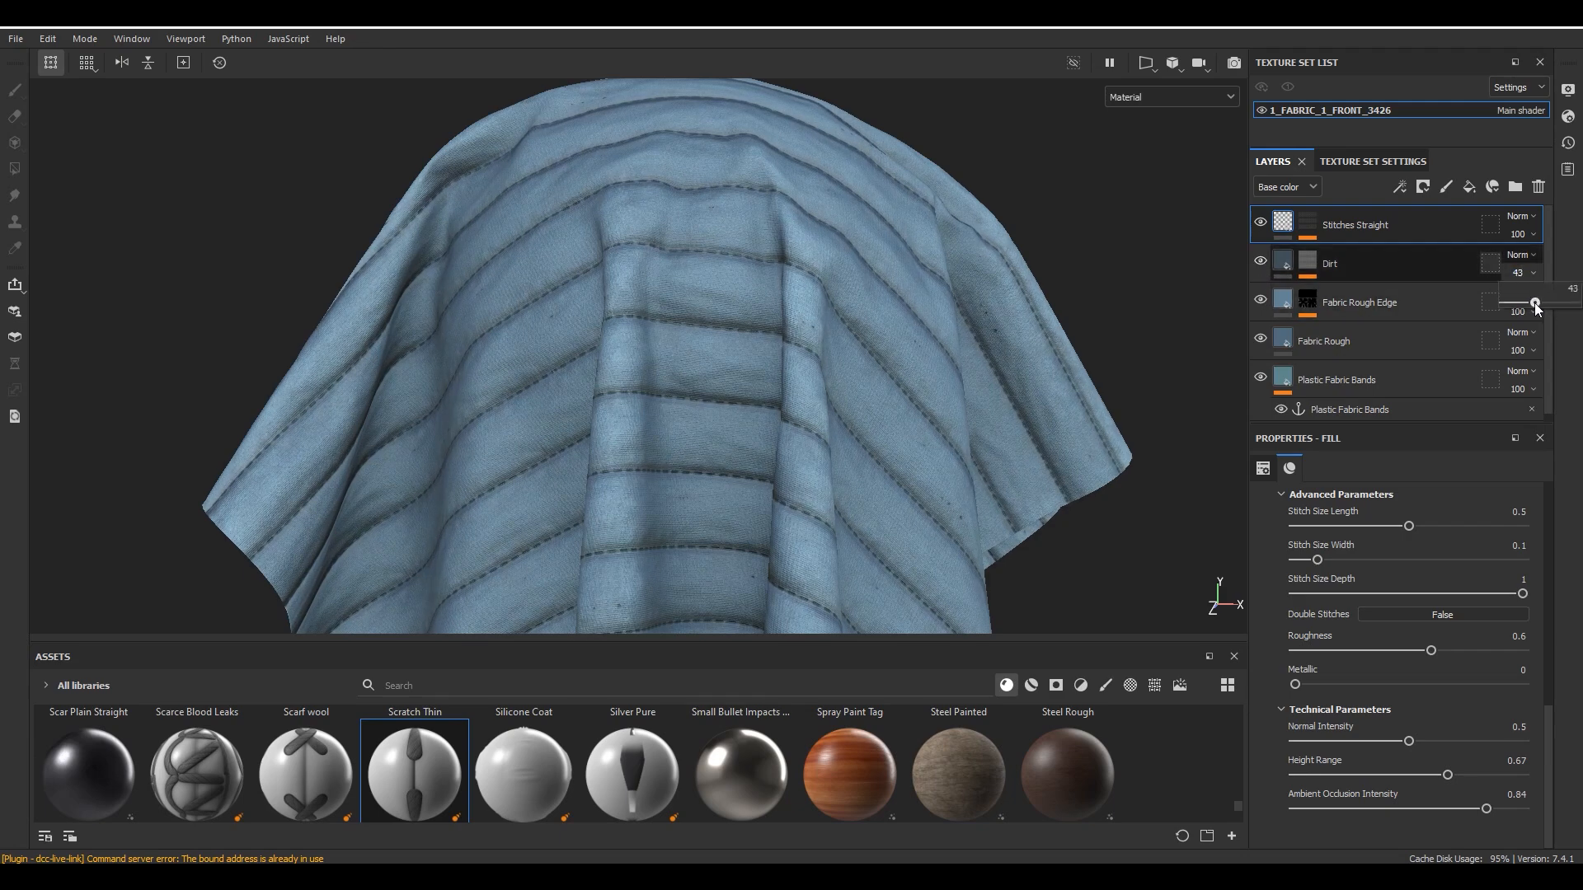
Compare the cloth with the Fabric Rough Edge and Fabric Rough layers each hidden and shown again.
{"action": "left_click", "coordinate": [1260, 300]}
{"action": "left_click", "coordinate": [1261, 300]}
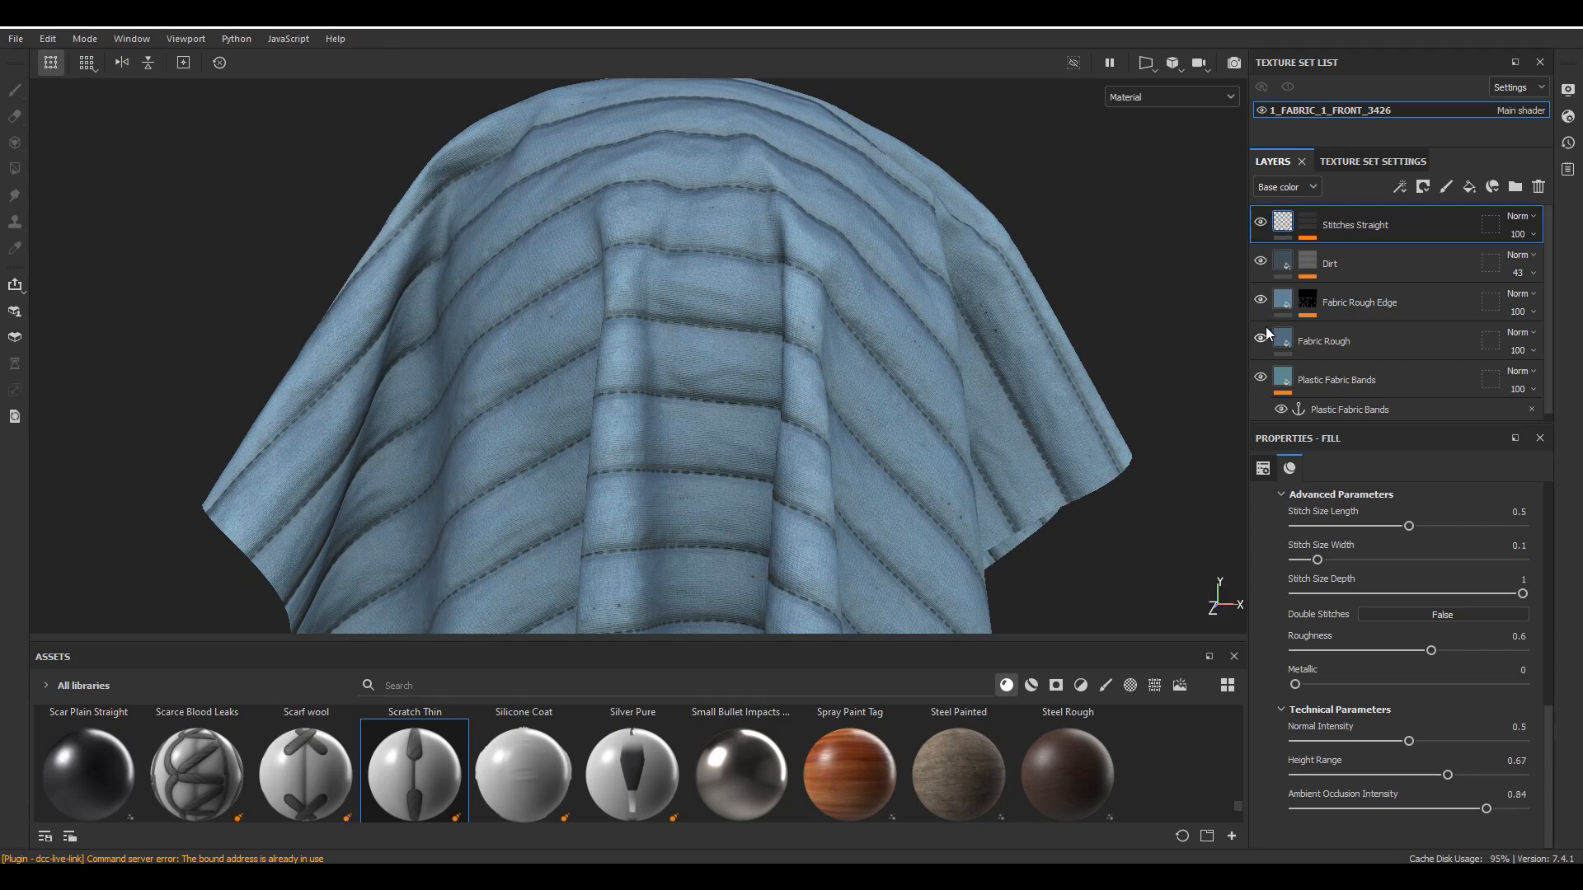
{"action": "left_click", "coordinate": [1261, 336]}
{"action": "left_click", "coordinate": [1262, 336]}
Hide the side panels to enlarge the viewport, and frame the finished cloth in it.
{"action": "scroll", "coordinate": [866, 231], "scroll_direction": "down", "scroll_amount": 5}
{"action": "left_click_drag", "start_coordinate": [823, 211], "coordinate": [966, 304], "text": "alt"}
{"action": "key", "text": "Tab"}
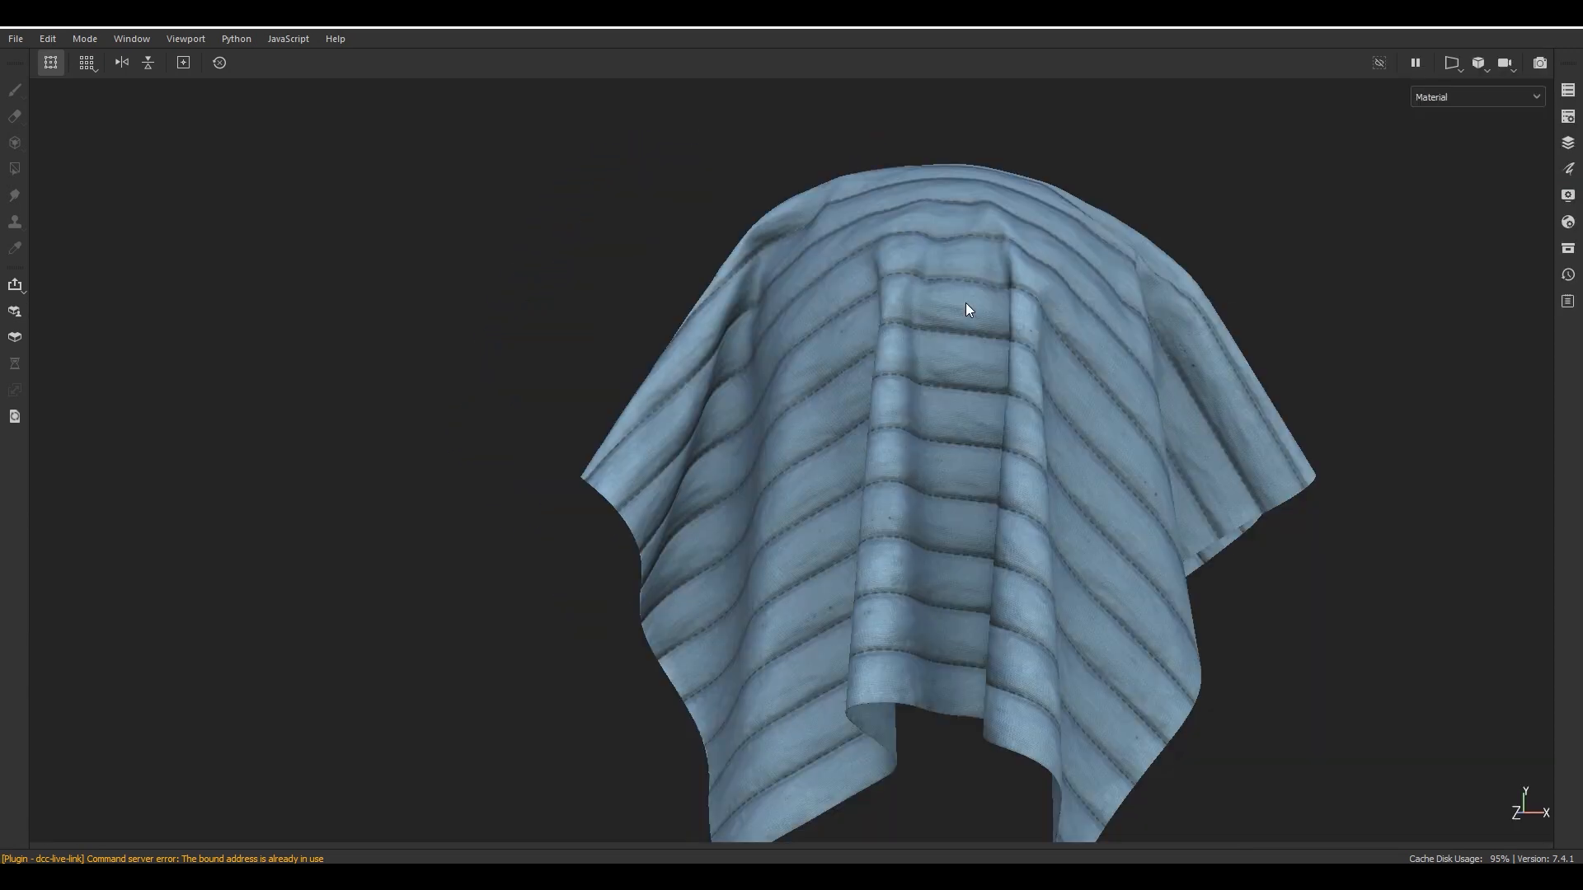
{"action": "left_click_drag", "start_coordinate": [1006, 354], "coordinate": [802, 339], "text": "alt"}
{"action": "middle_click_drag", "start_coordinate": [803, 339], "coordinate": [835, 349], "text": "alt"}
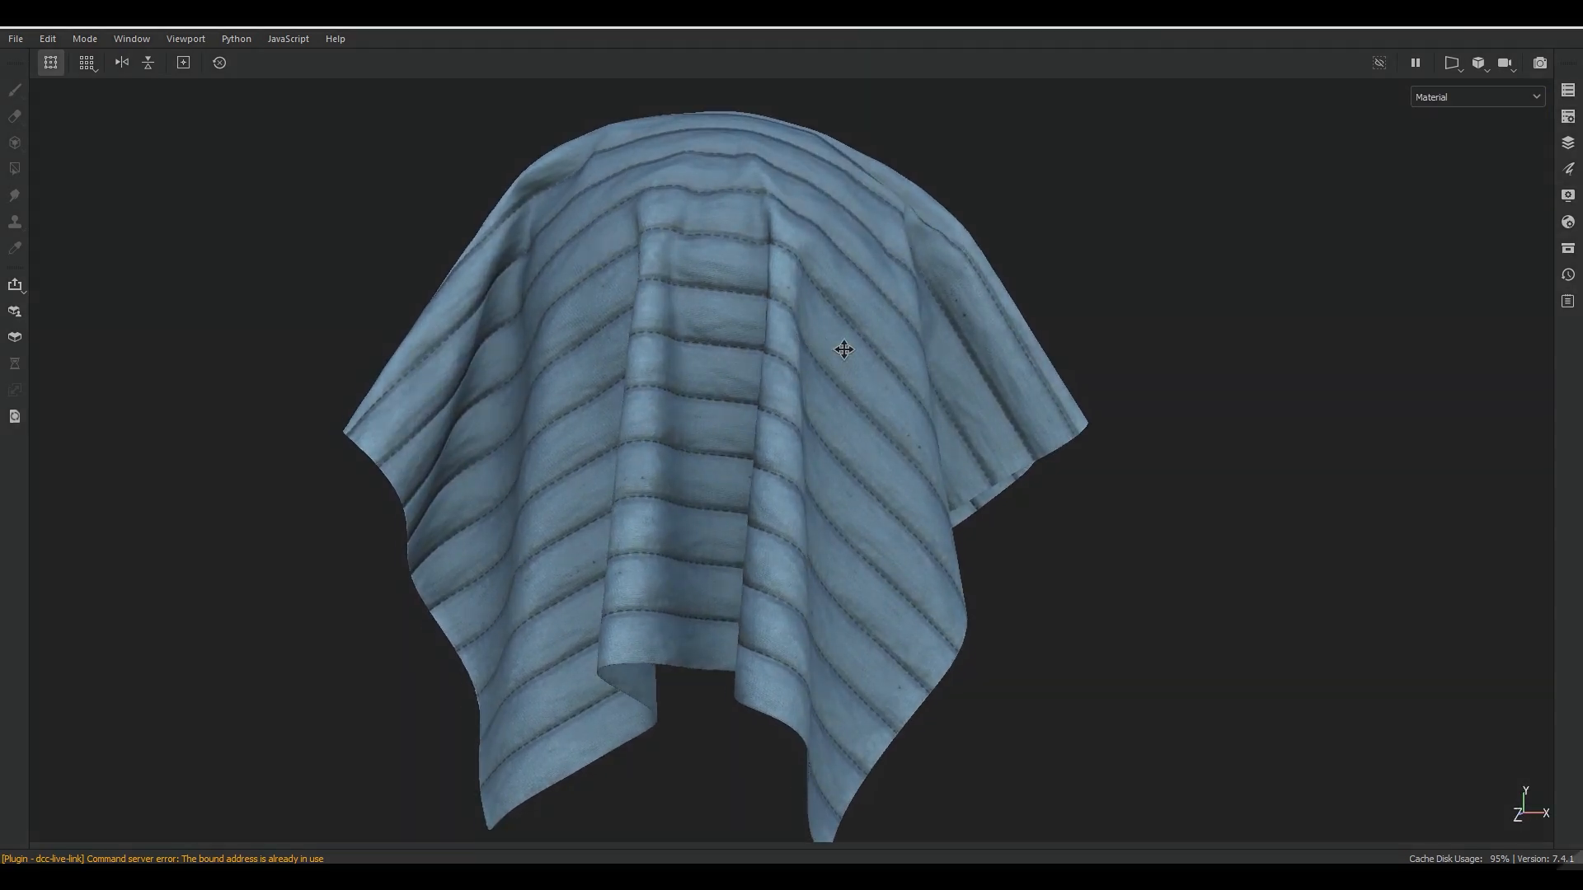